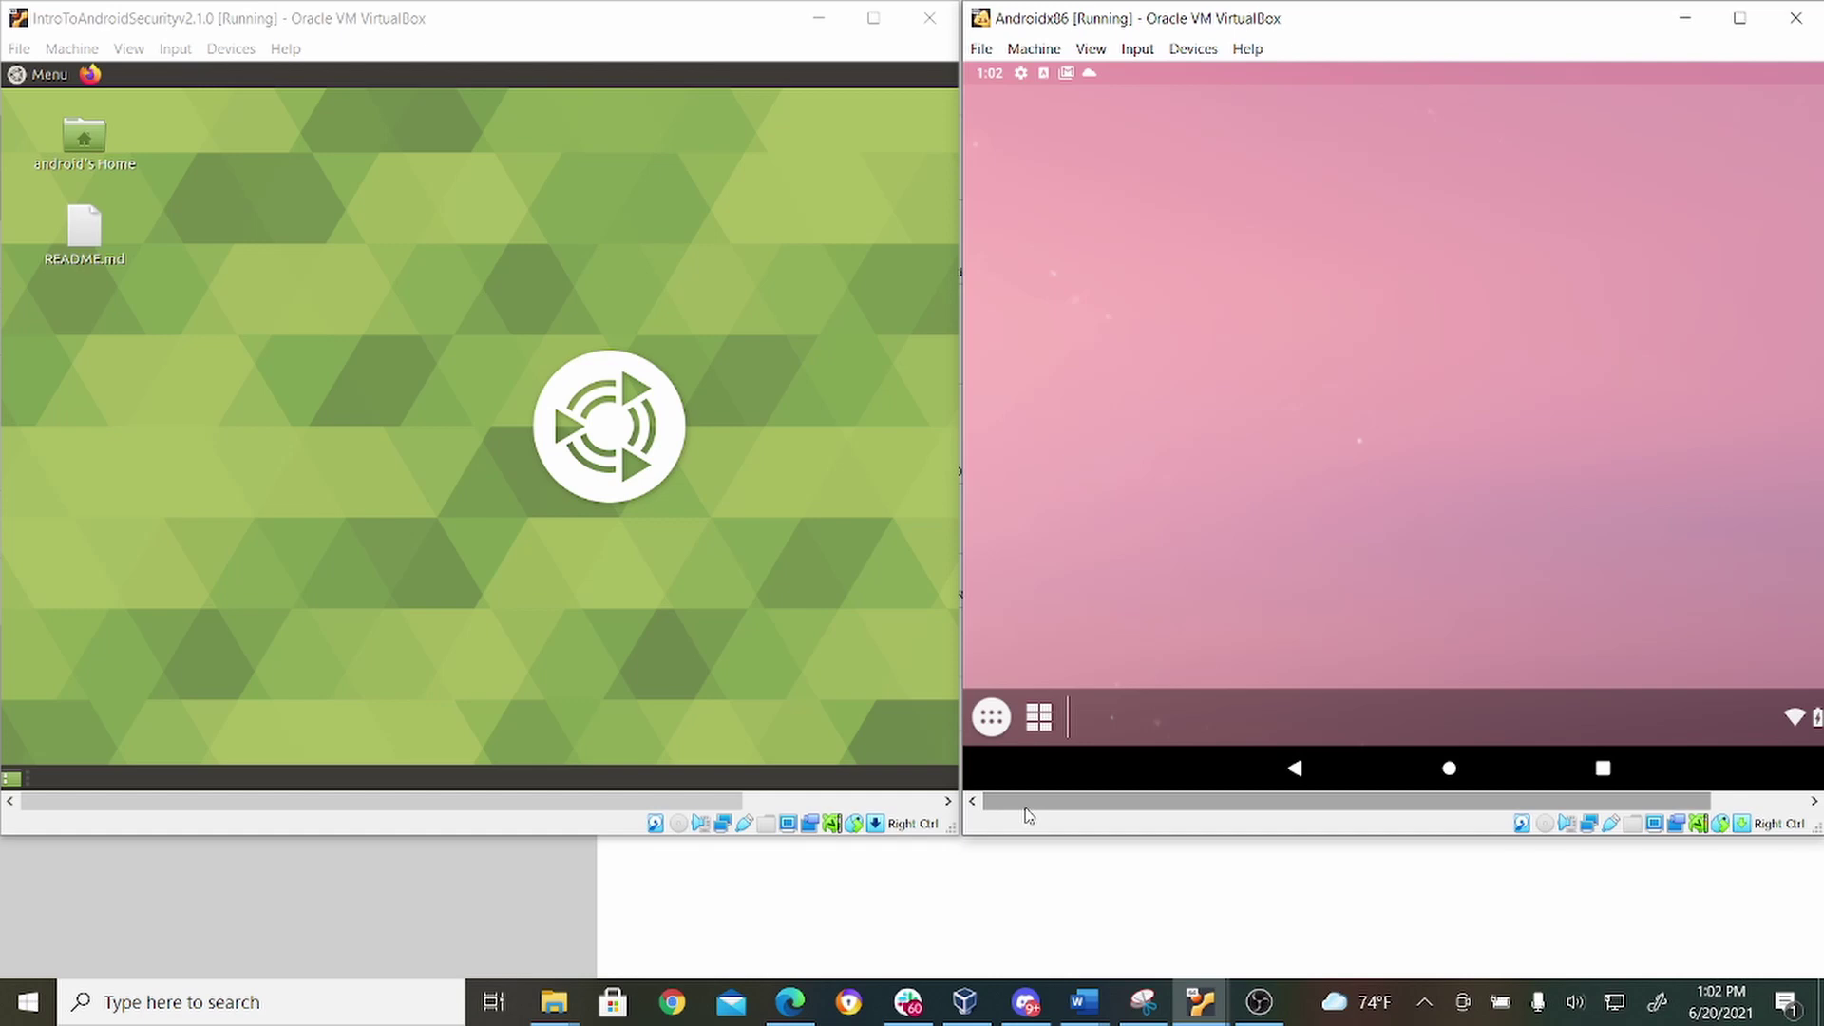
Launch Terminal Emulator on Android and run ifconfig, showing wlan0 at 192.168.1.80.
left_click(333, 301)
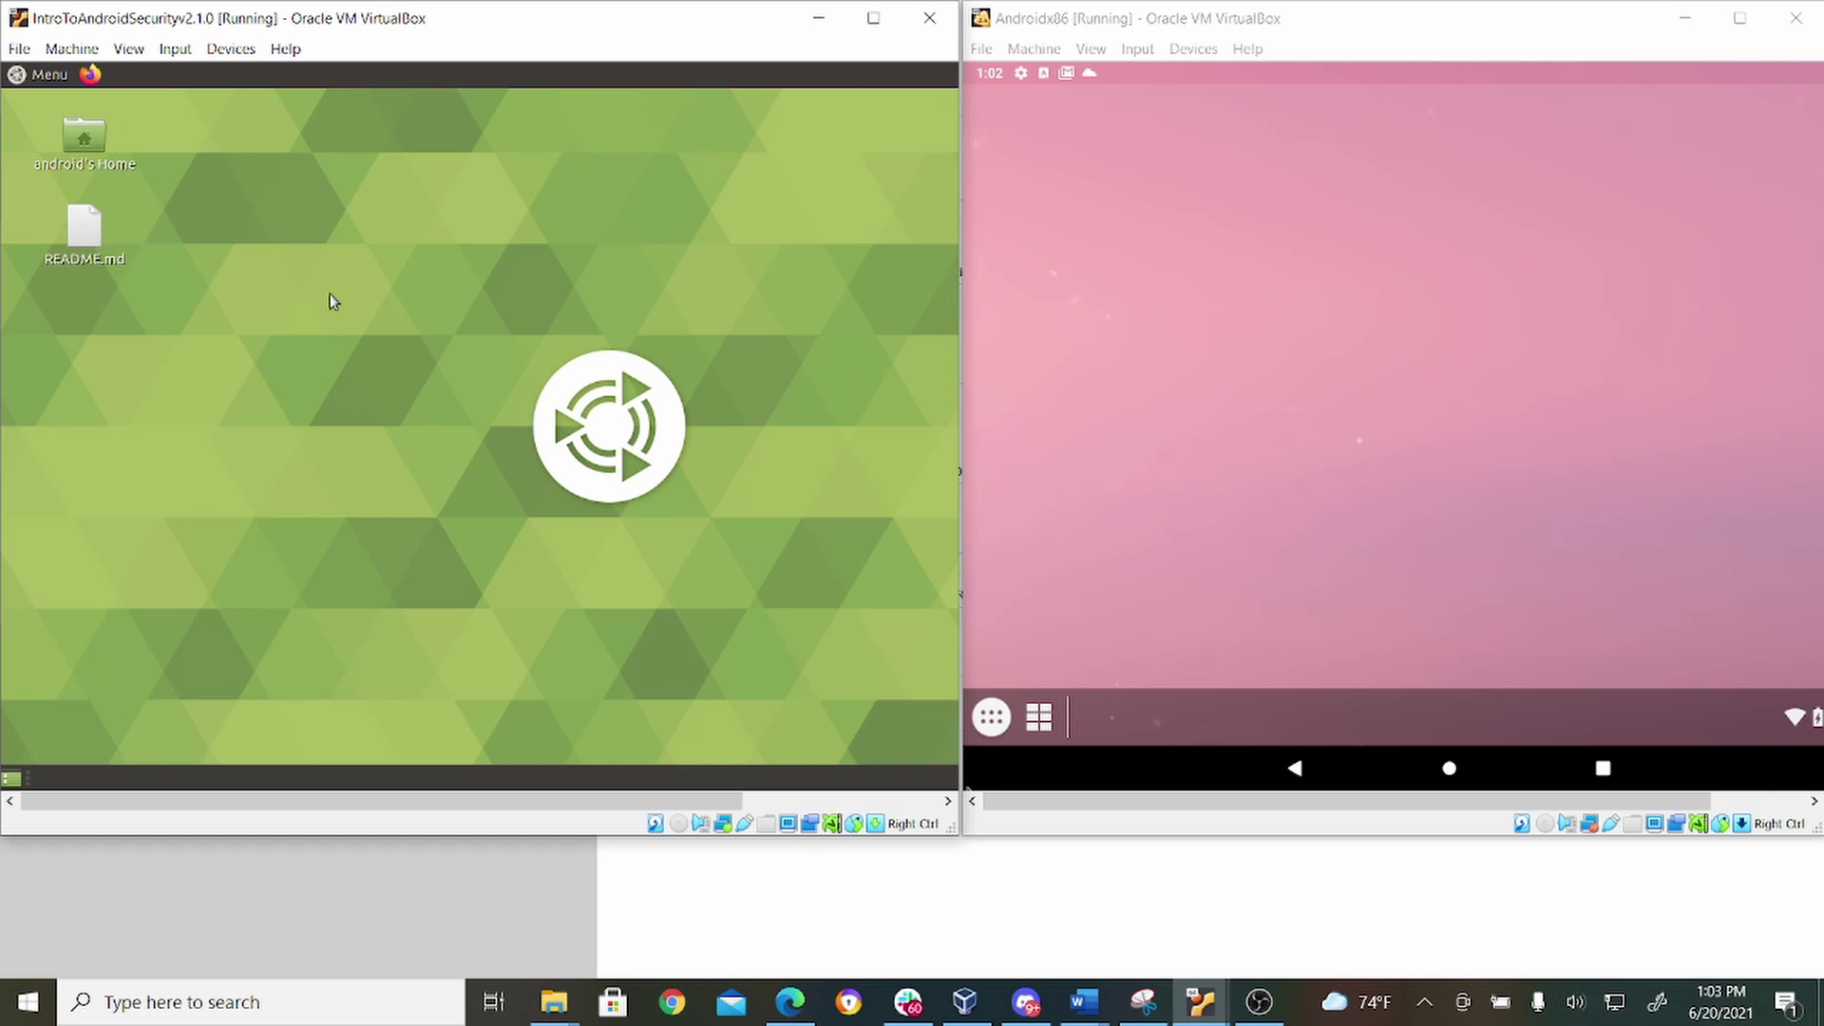
left_click(1356, 264)
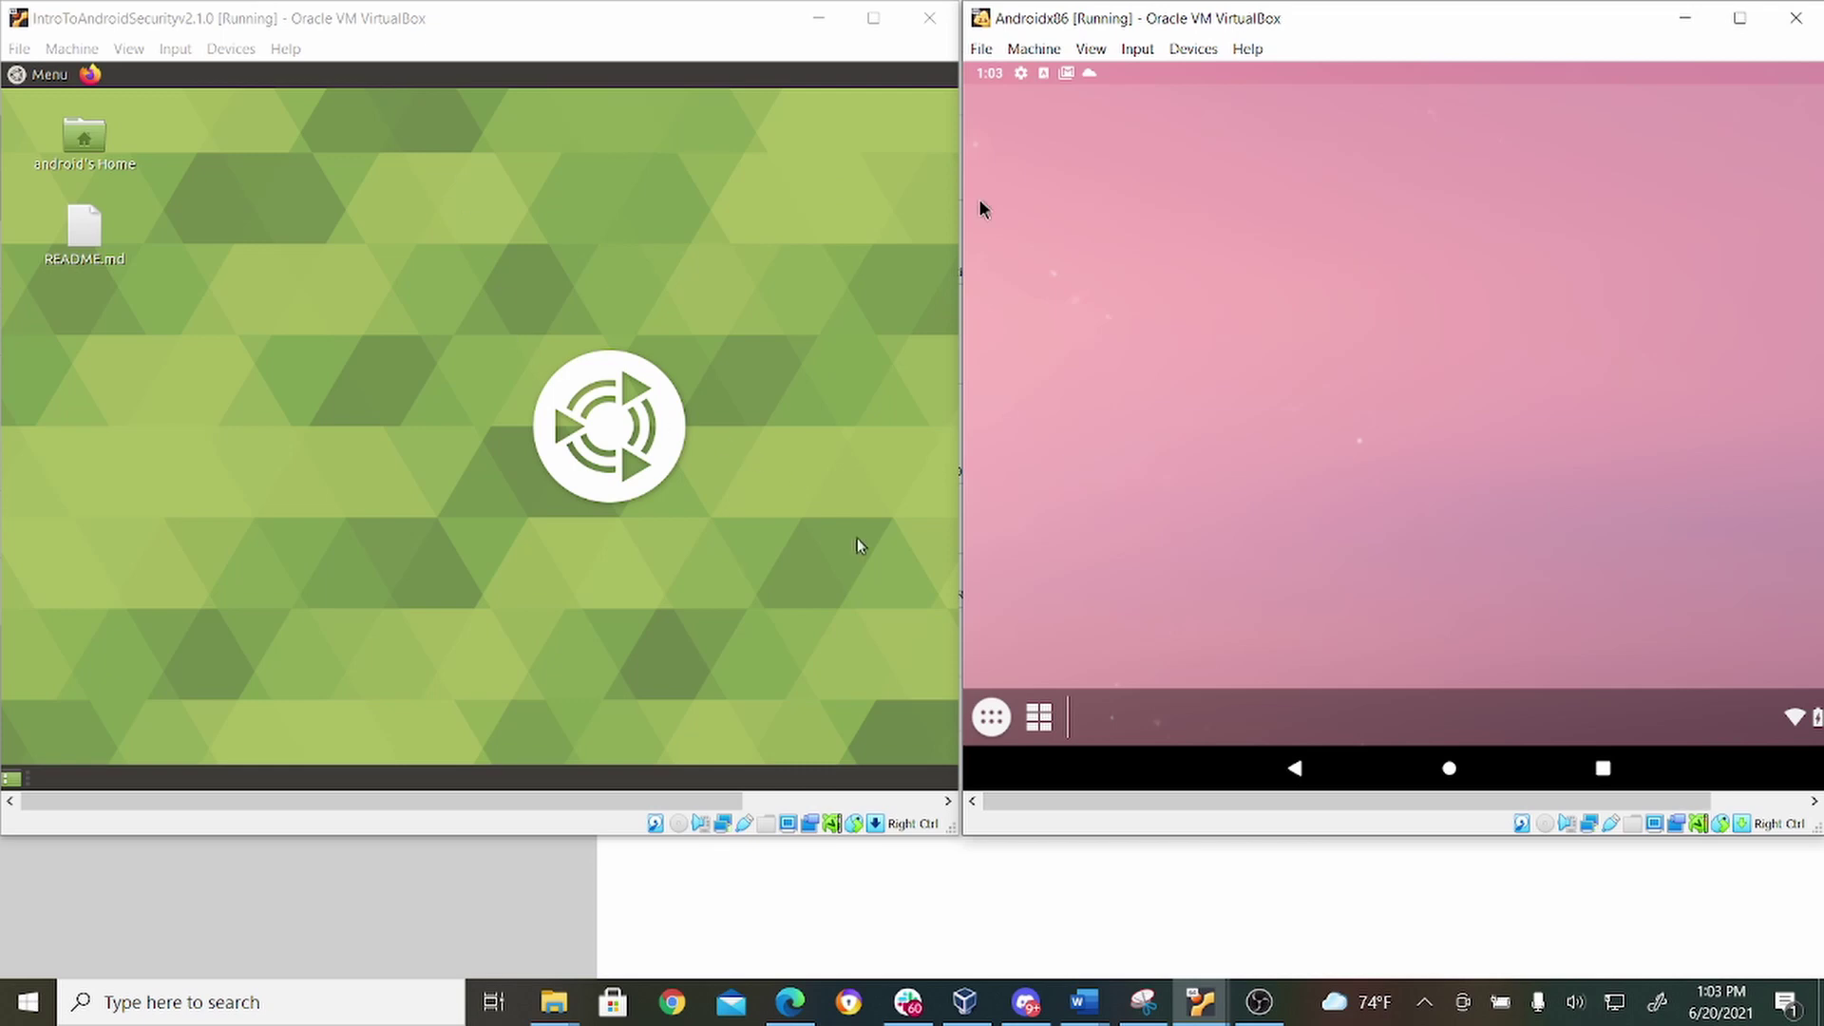
left_click(992, 718)
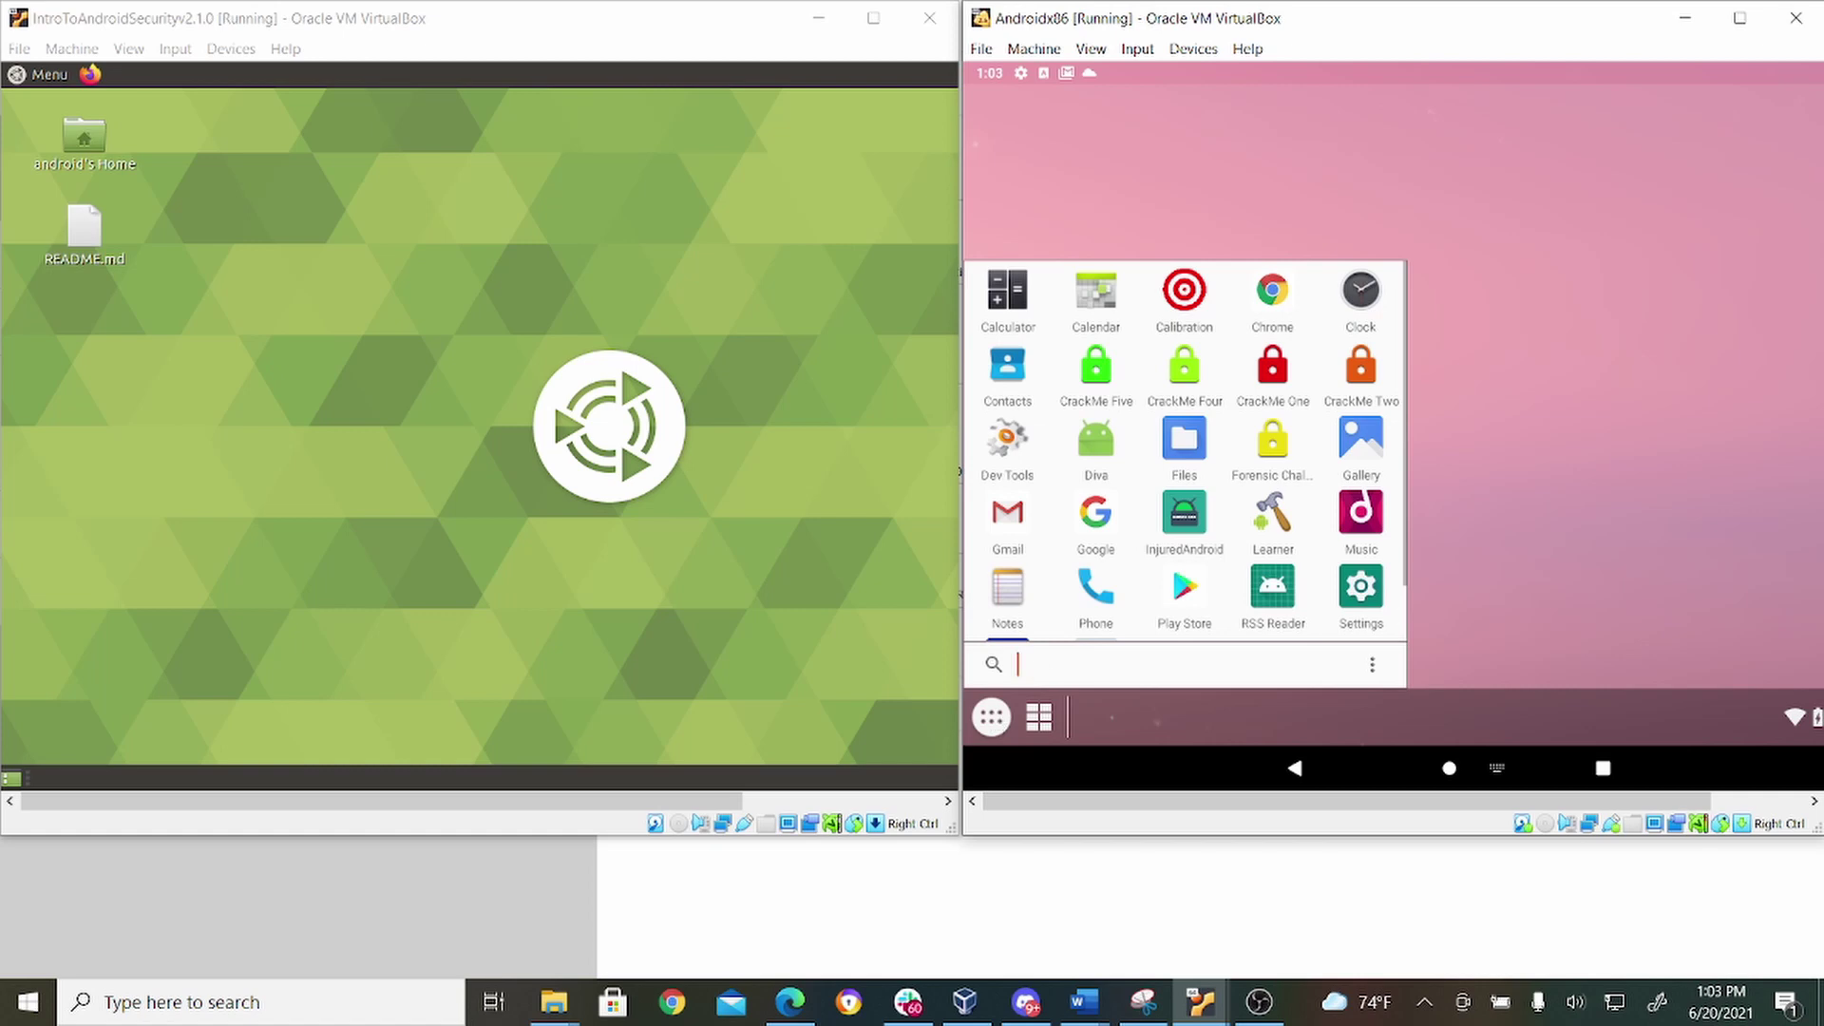
scroll(1217, 532, "down", 2)
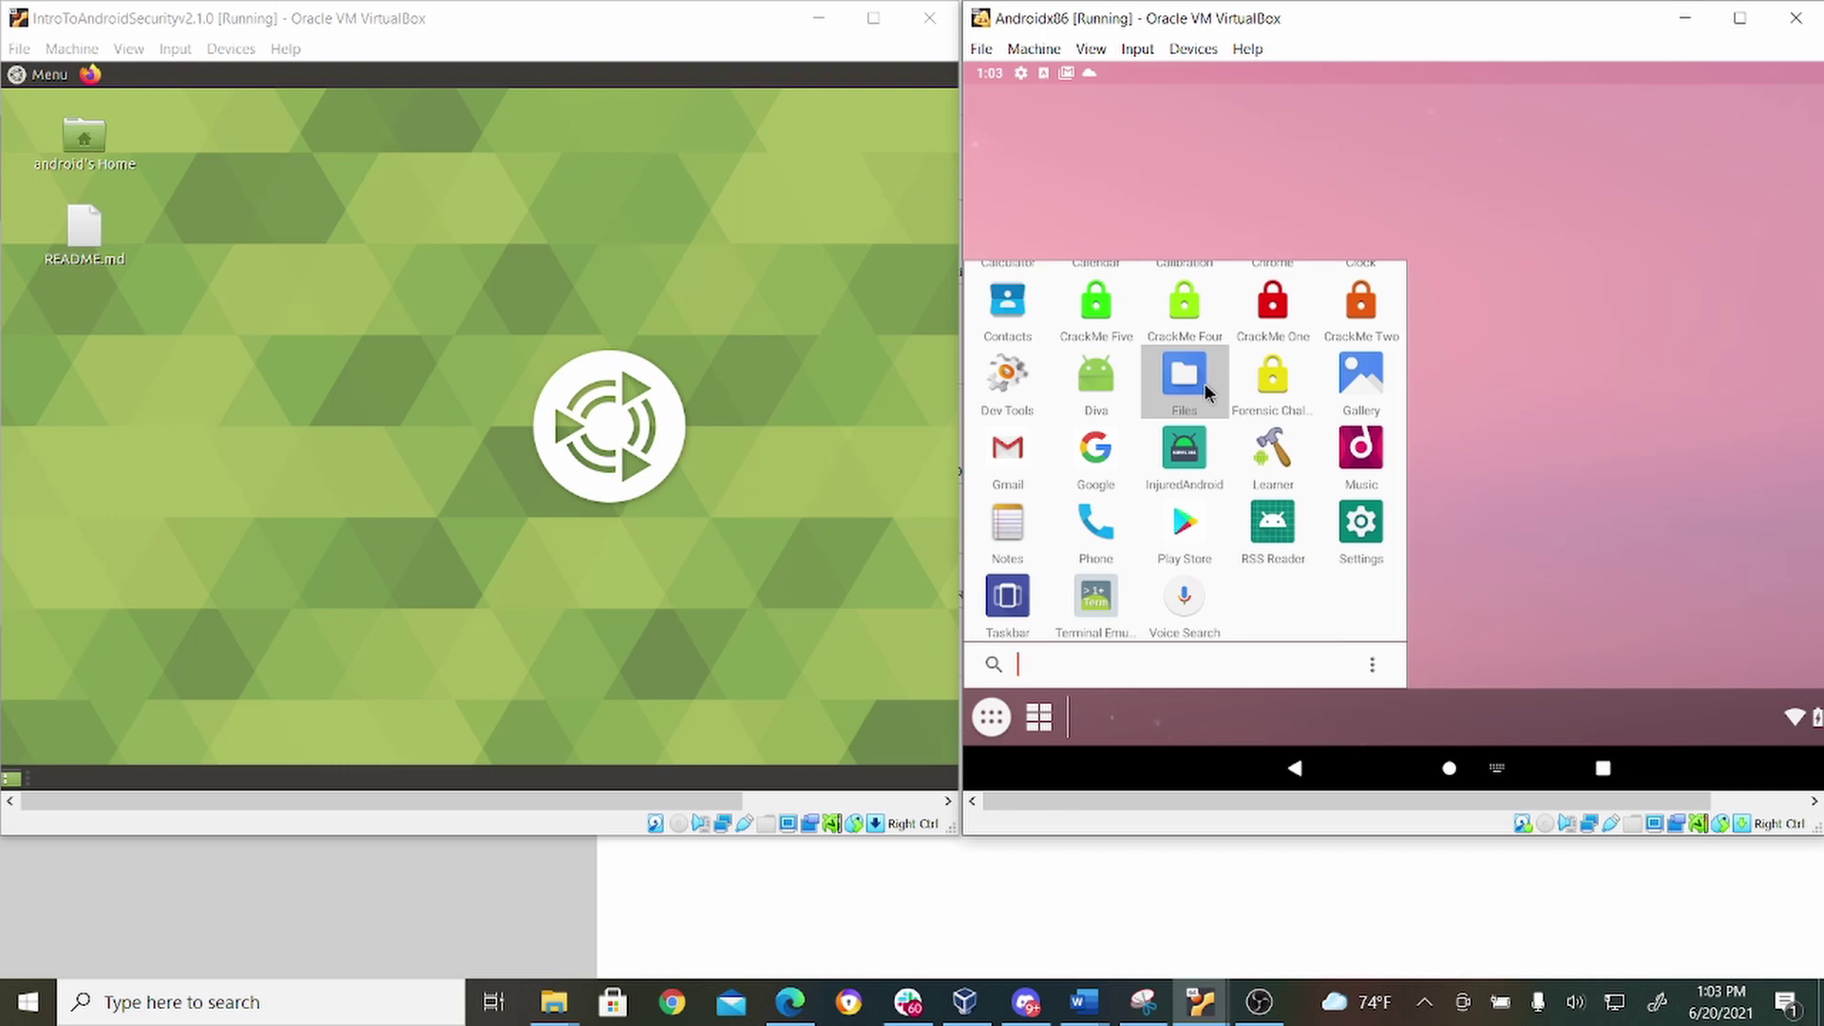
left_click(1087, 604)
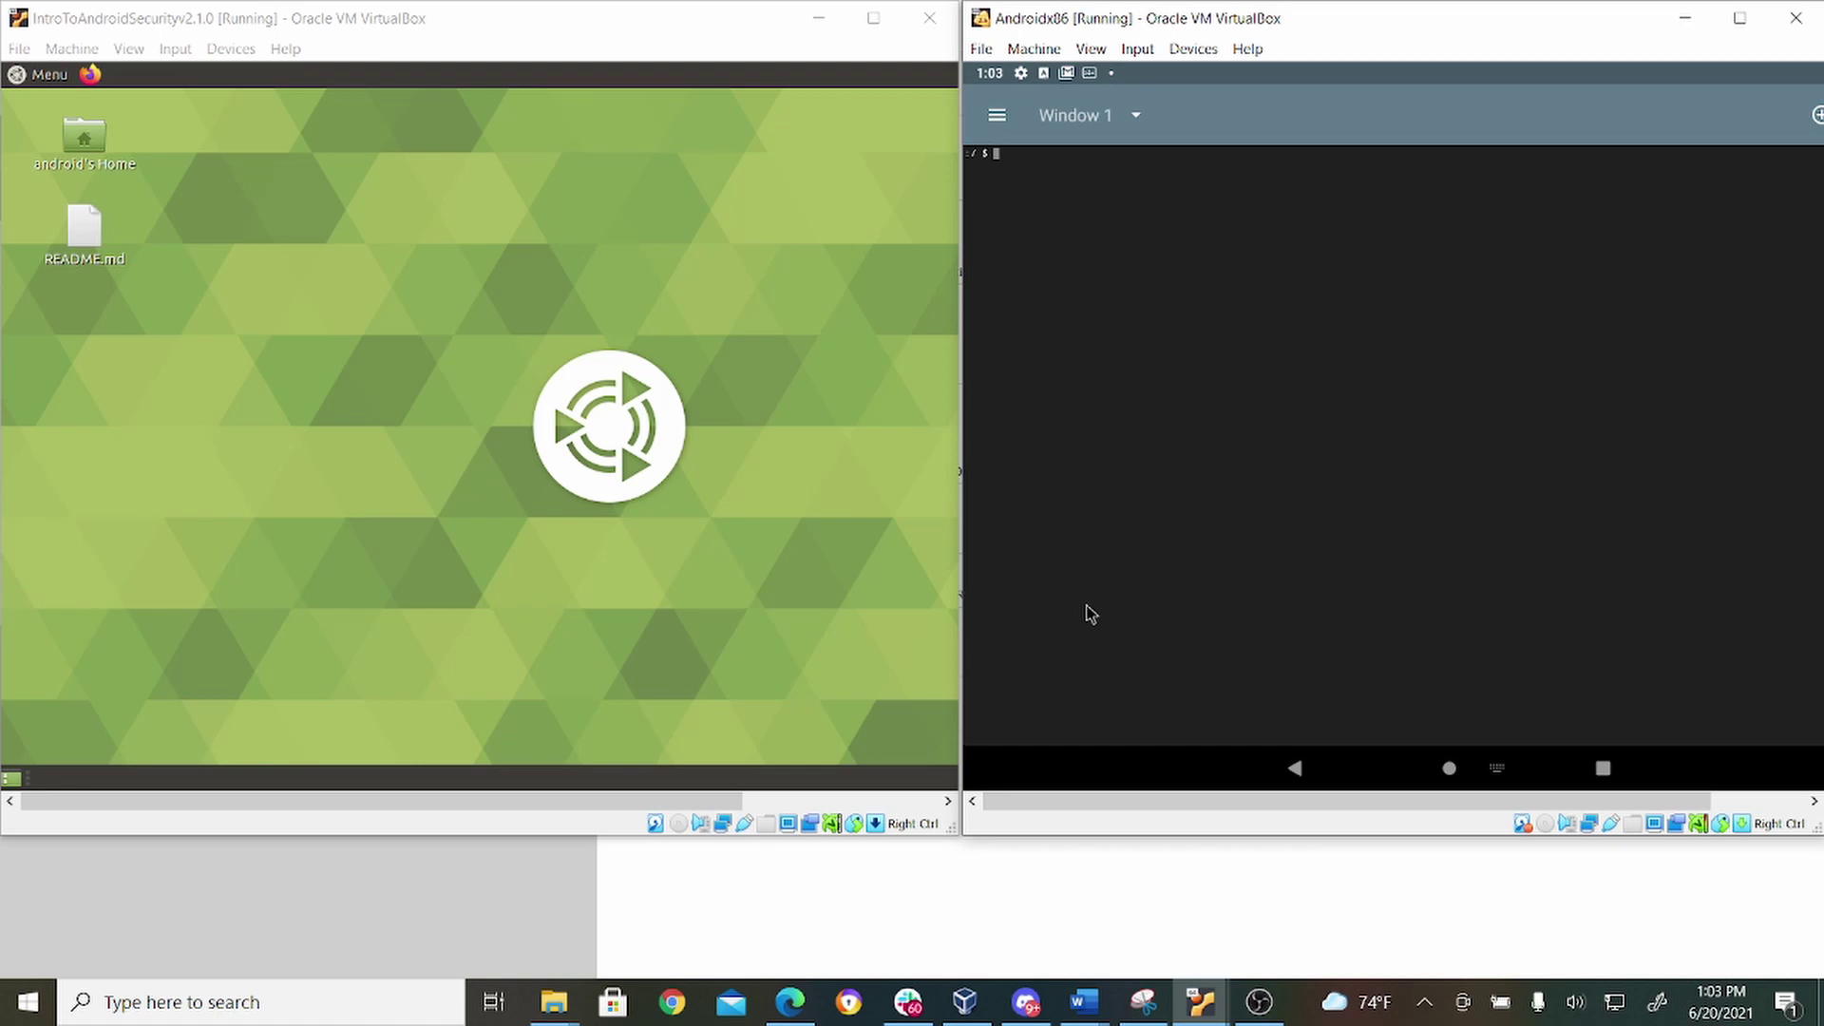
type("ifconfig")
key("Return")
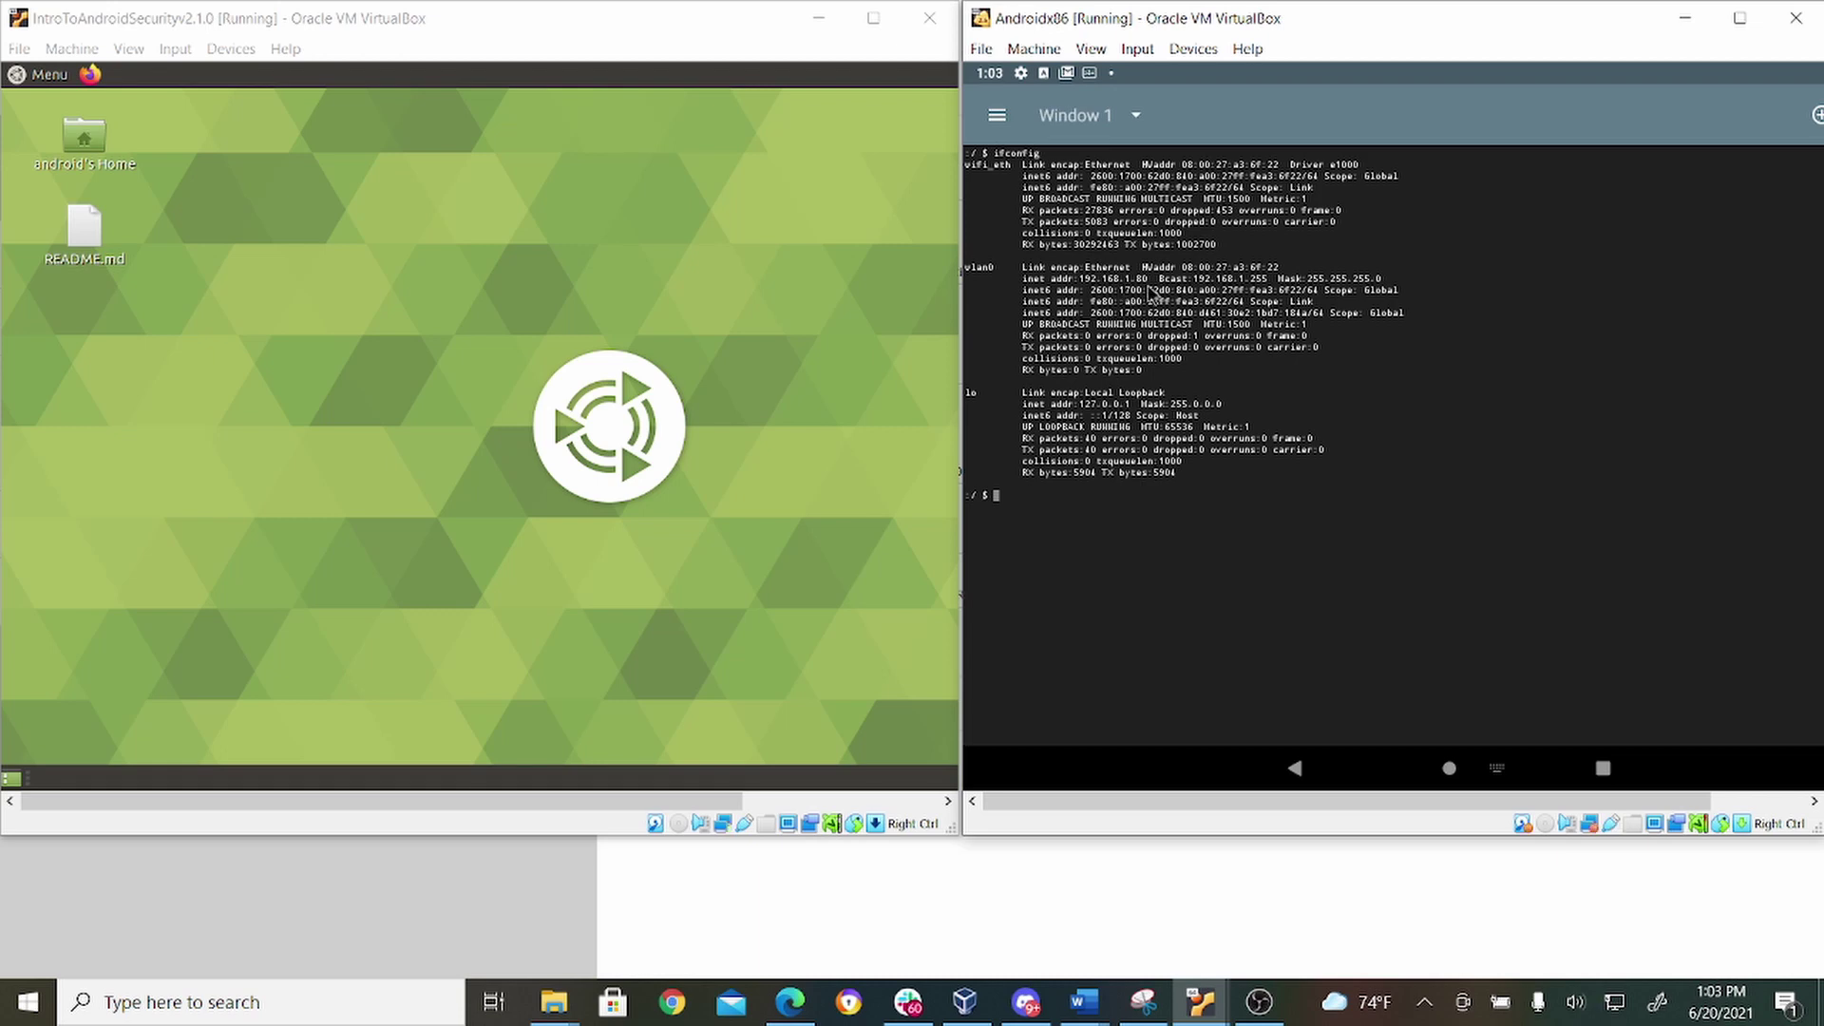
Launch MATE Terminal on the Ubuntu VM and run 'adb connect 192.168.1.80'.
left_click(244, 19)
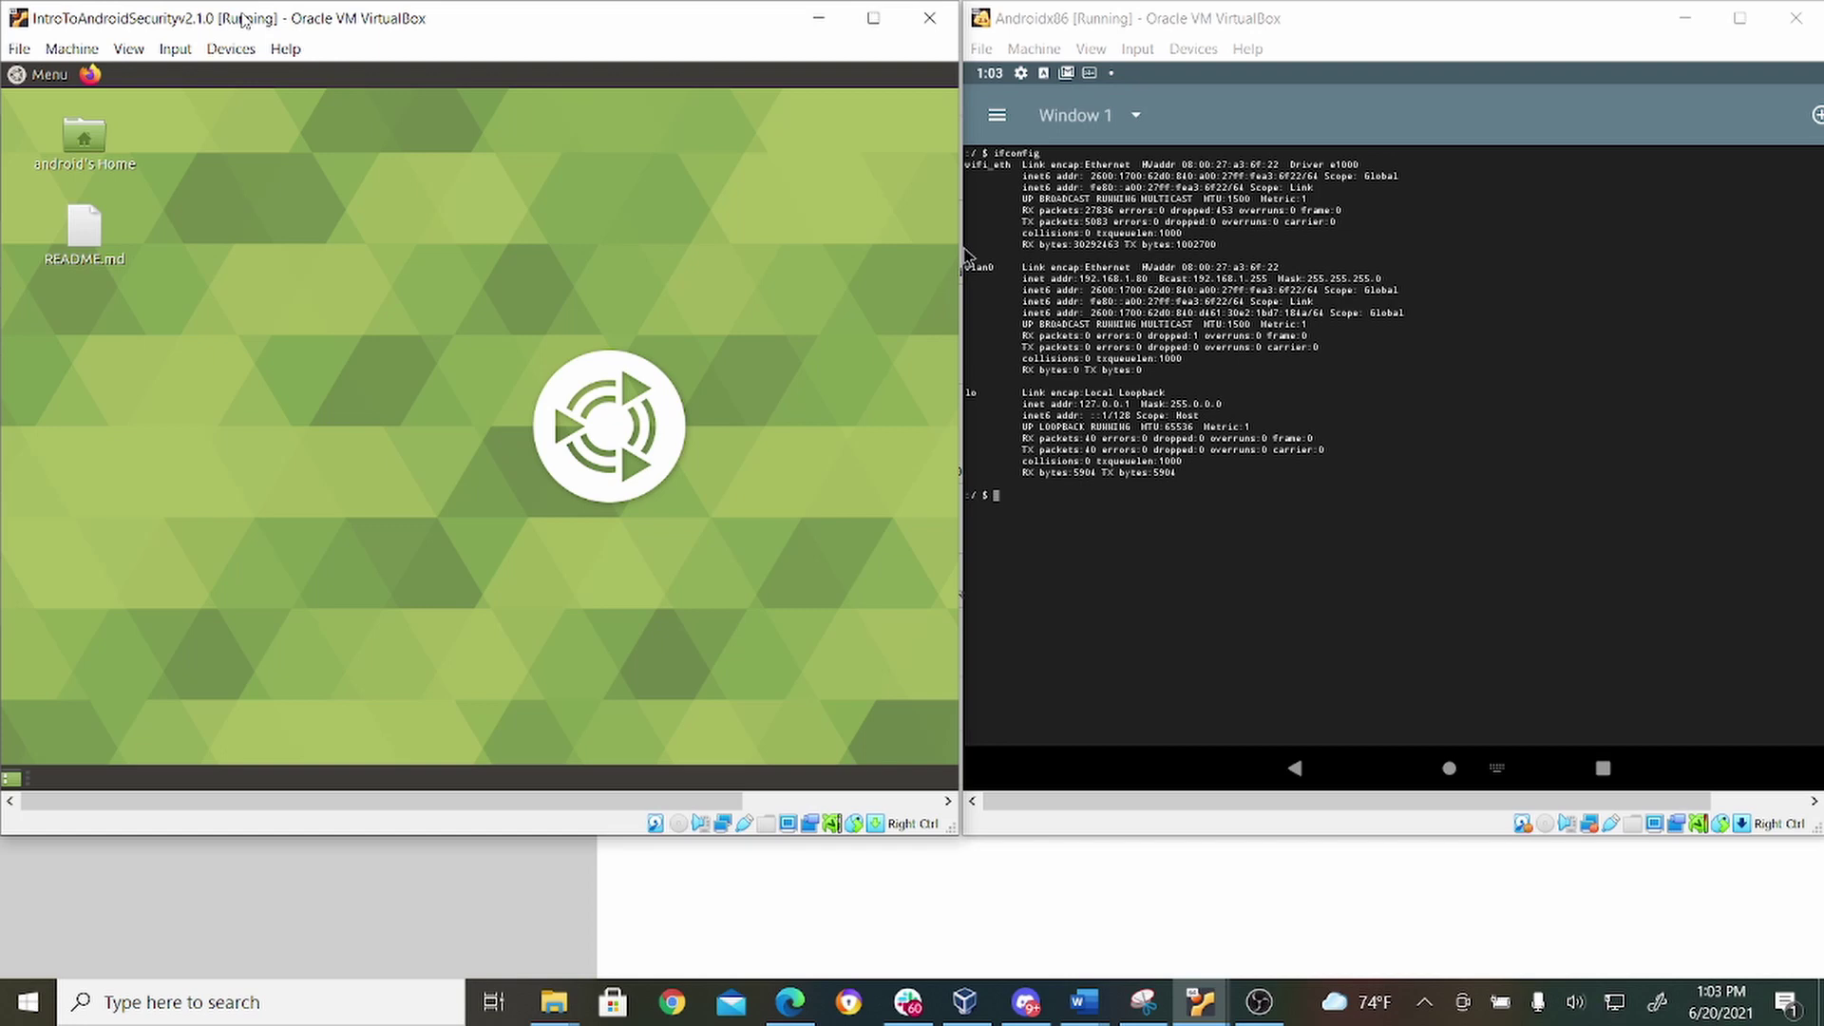
left_click(44, 75)
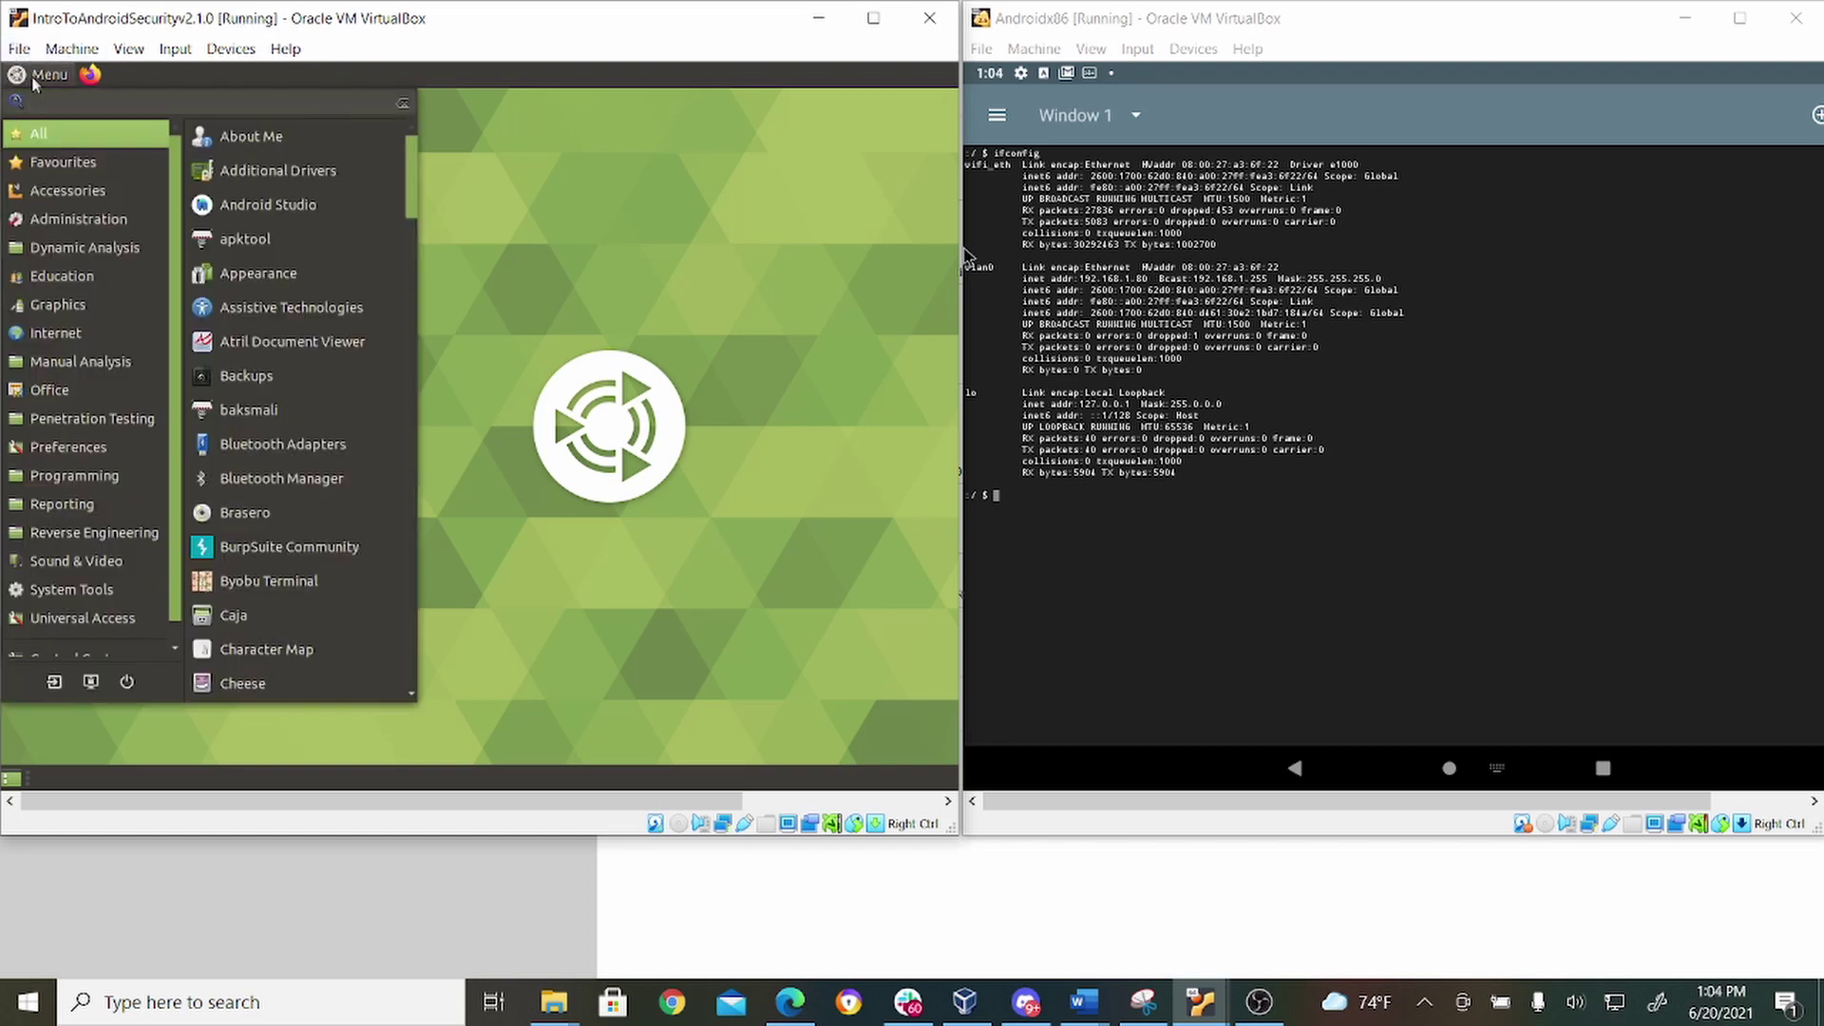
type("terminal")
left_click(287, 138)
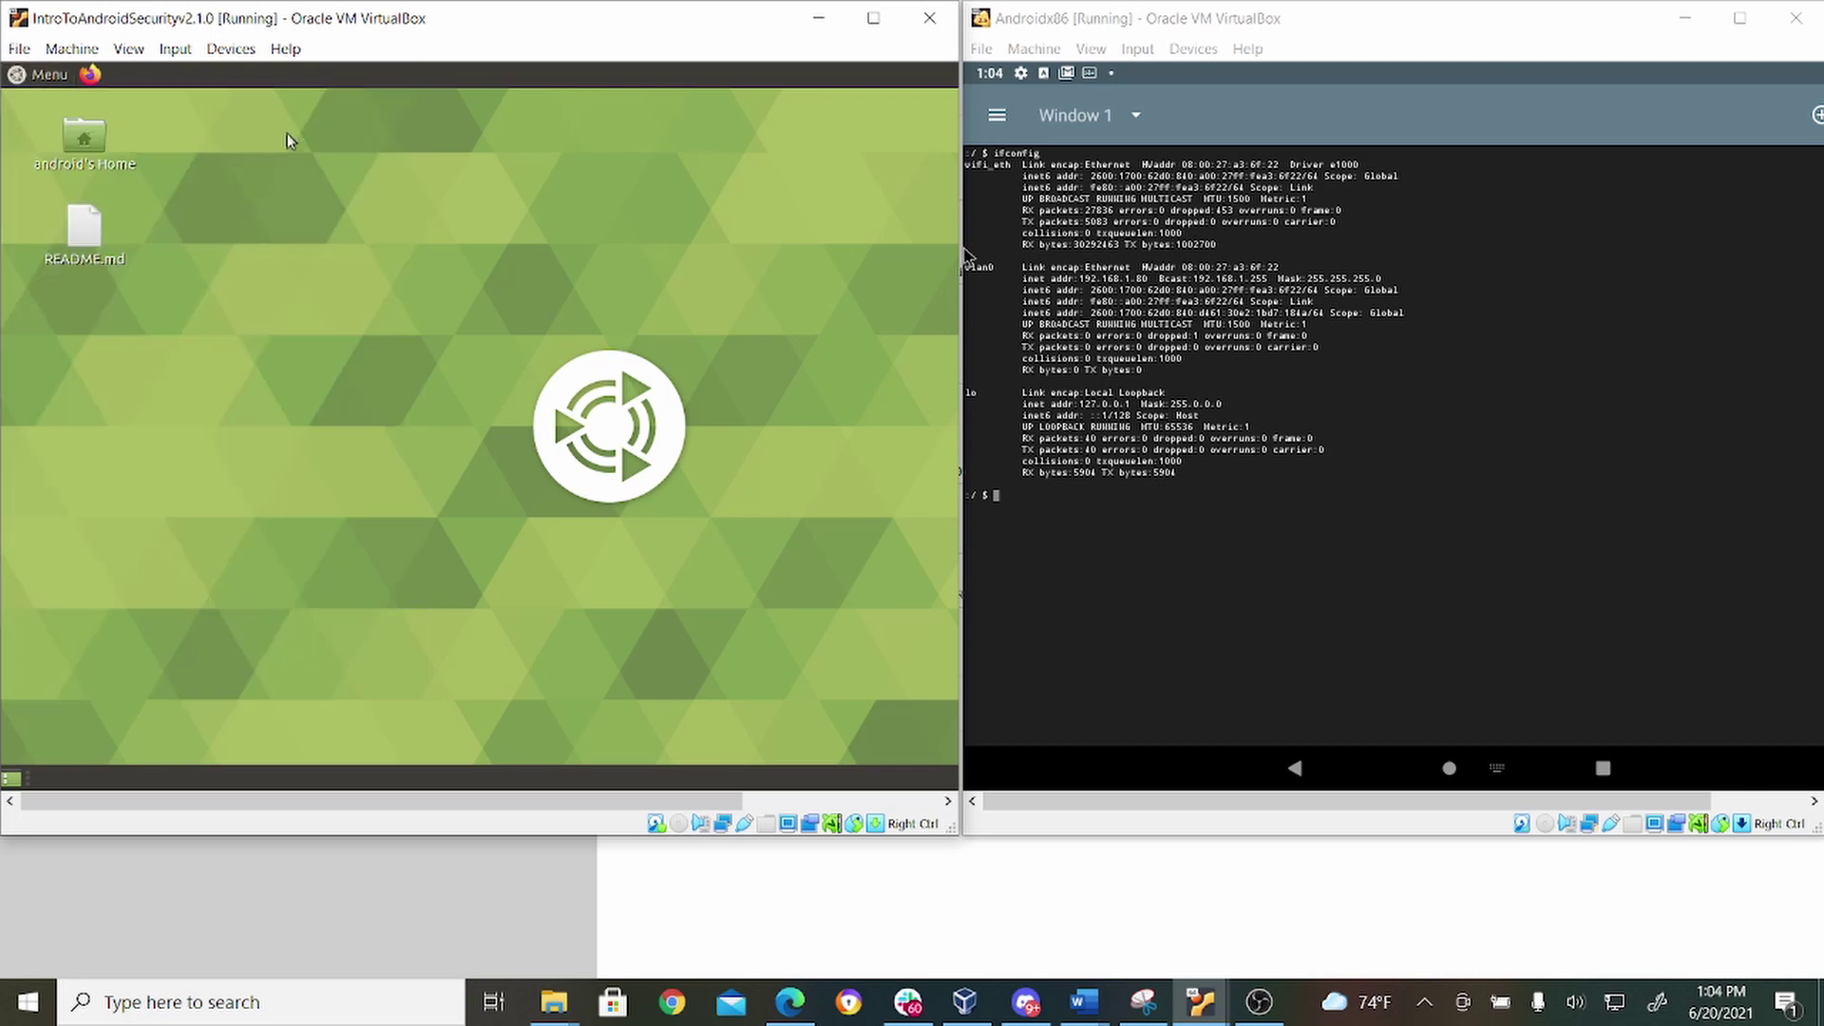
type("adb co")
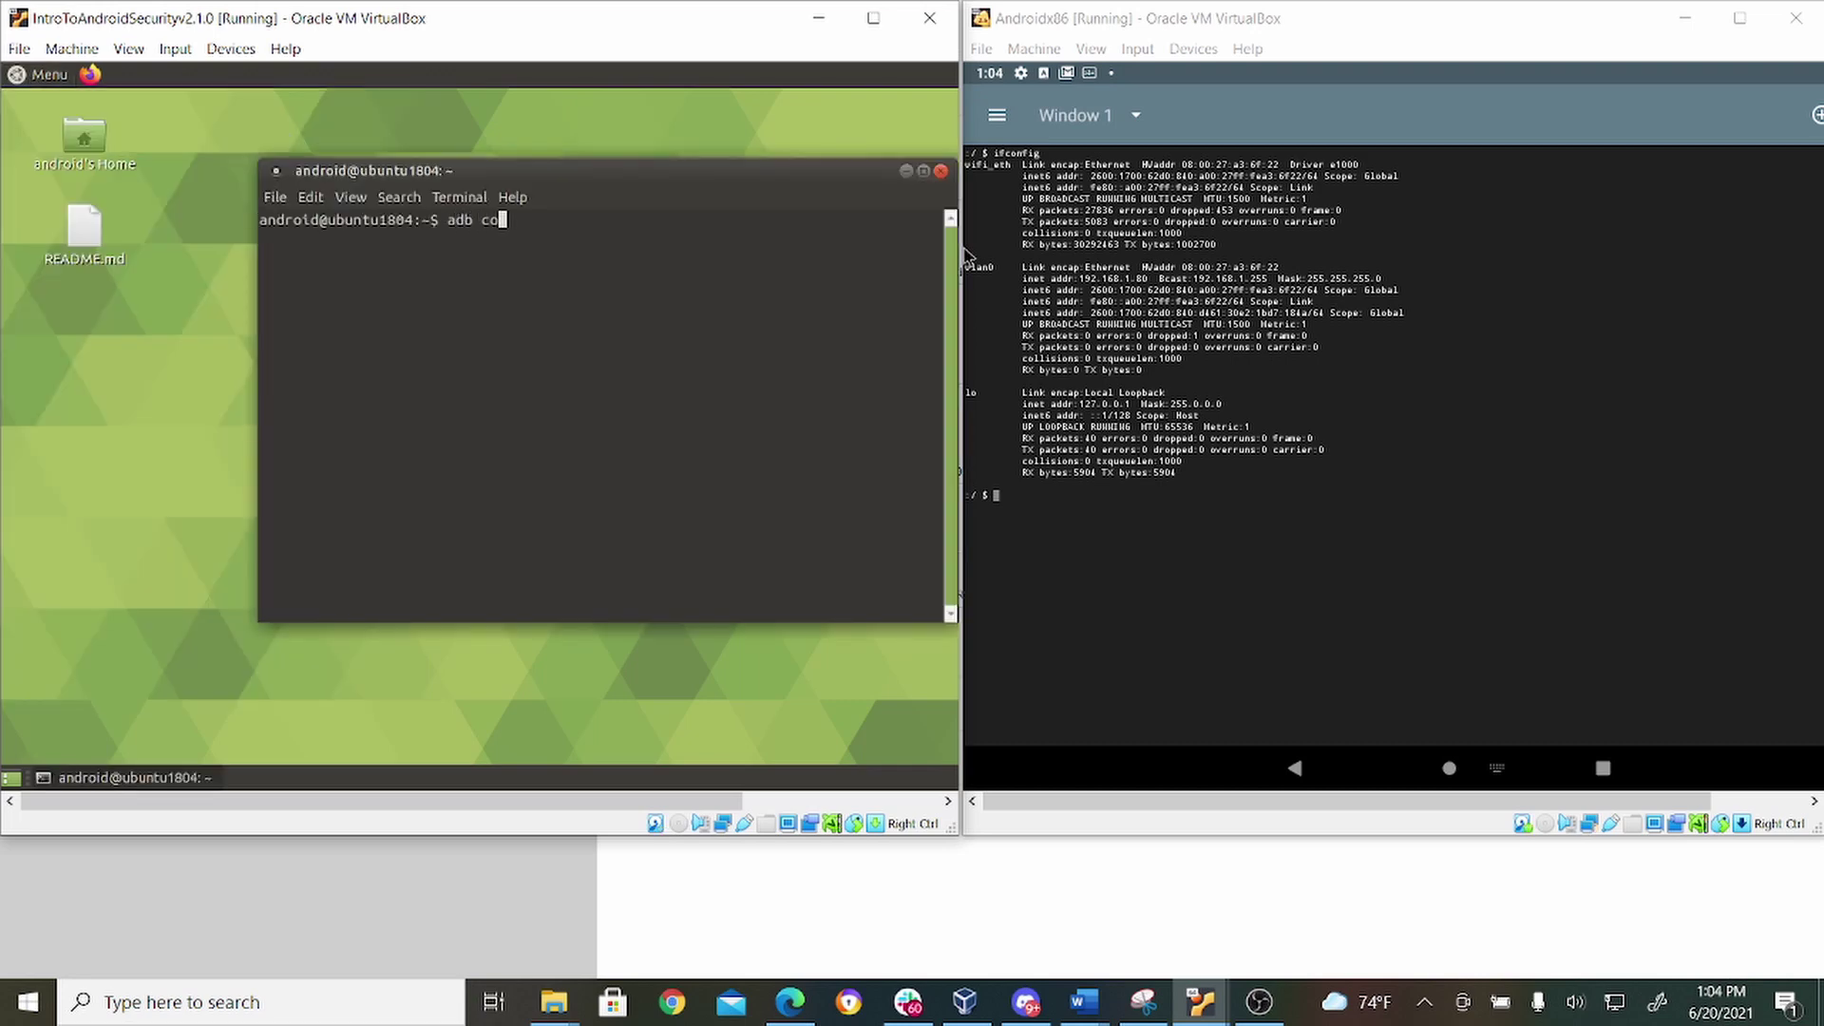
type("nnect 192.168.1.80")
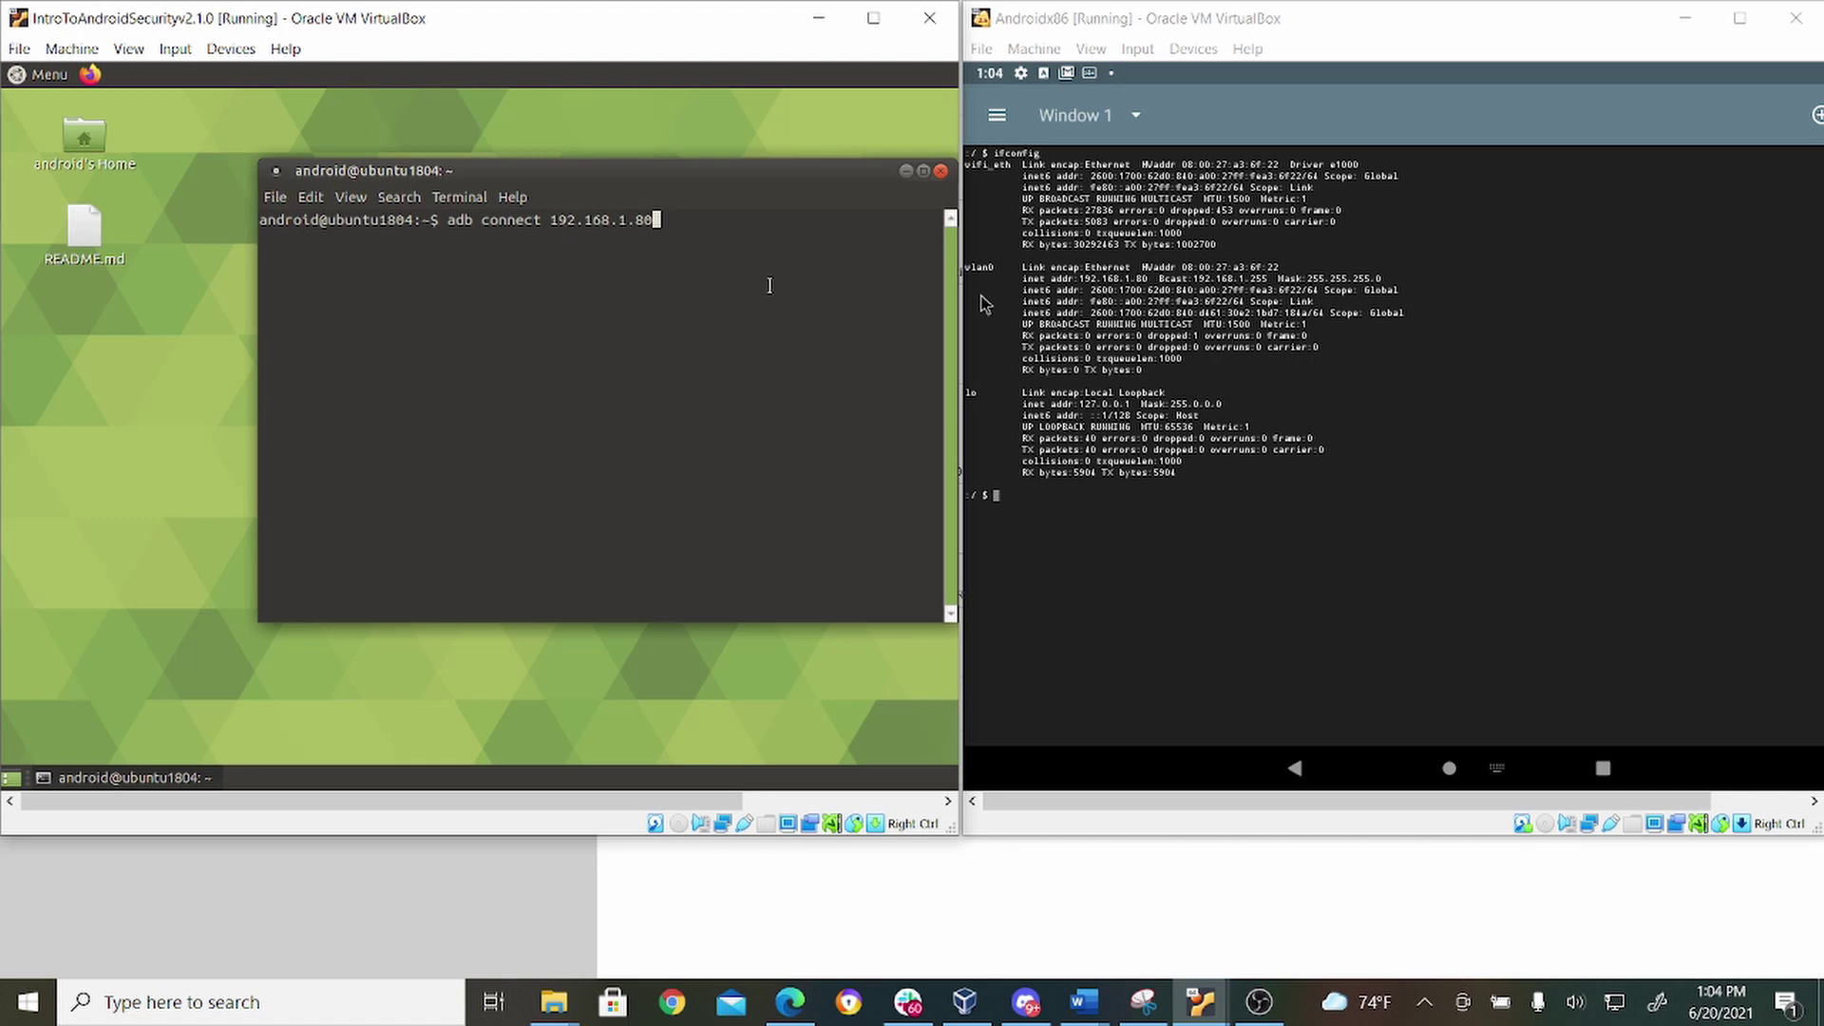
key("Return")
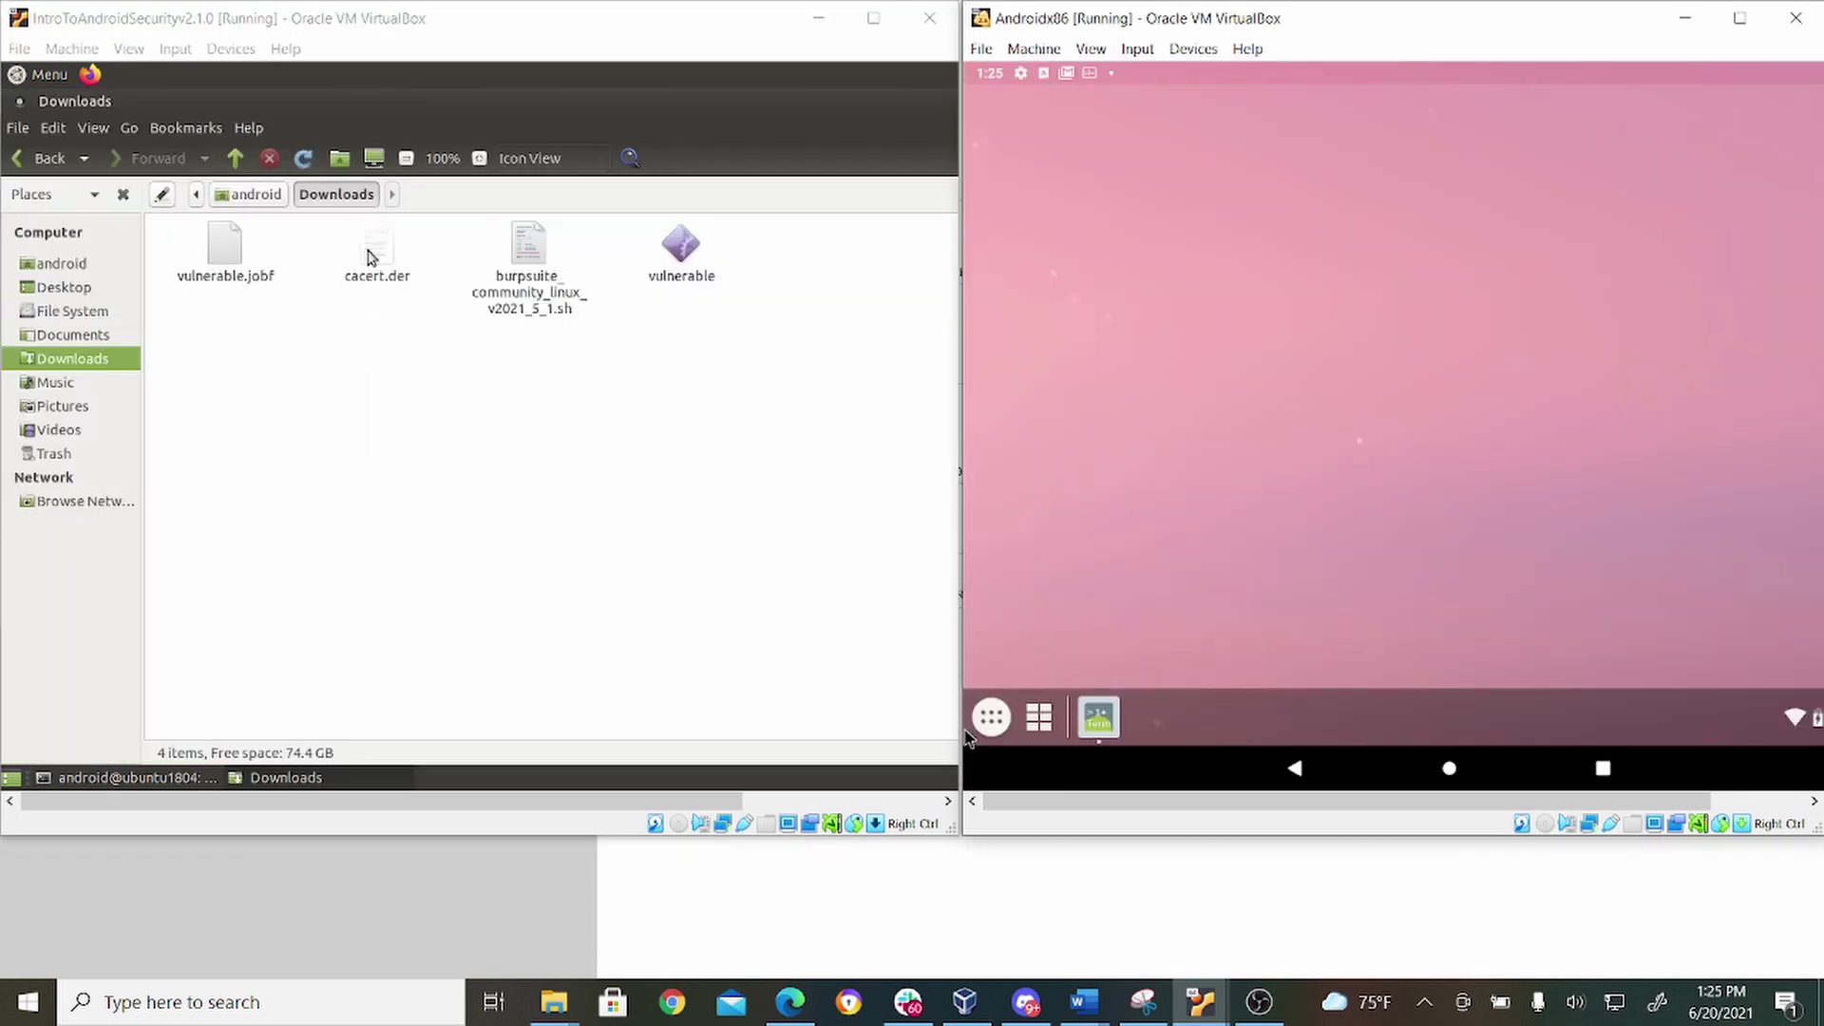
Rename cacert.der to cacert.cer by changing its extension to .cer.
left_click(376, 275)
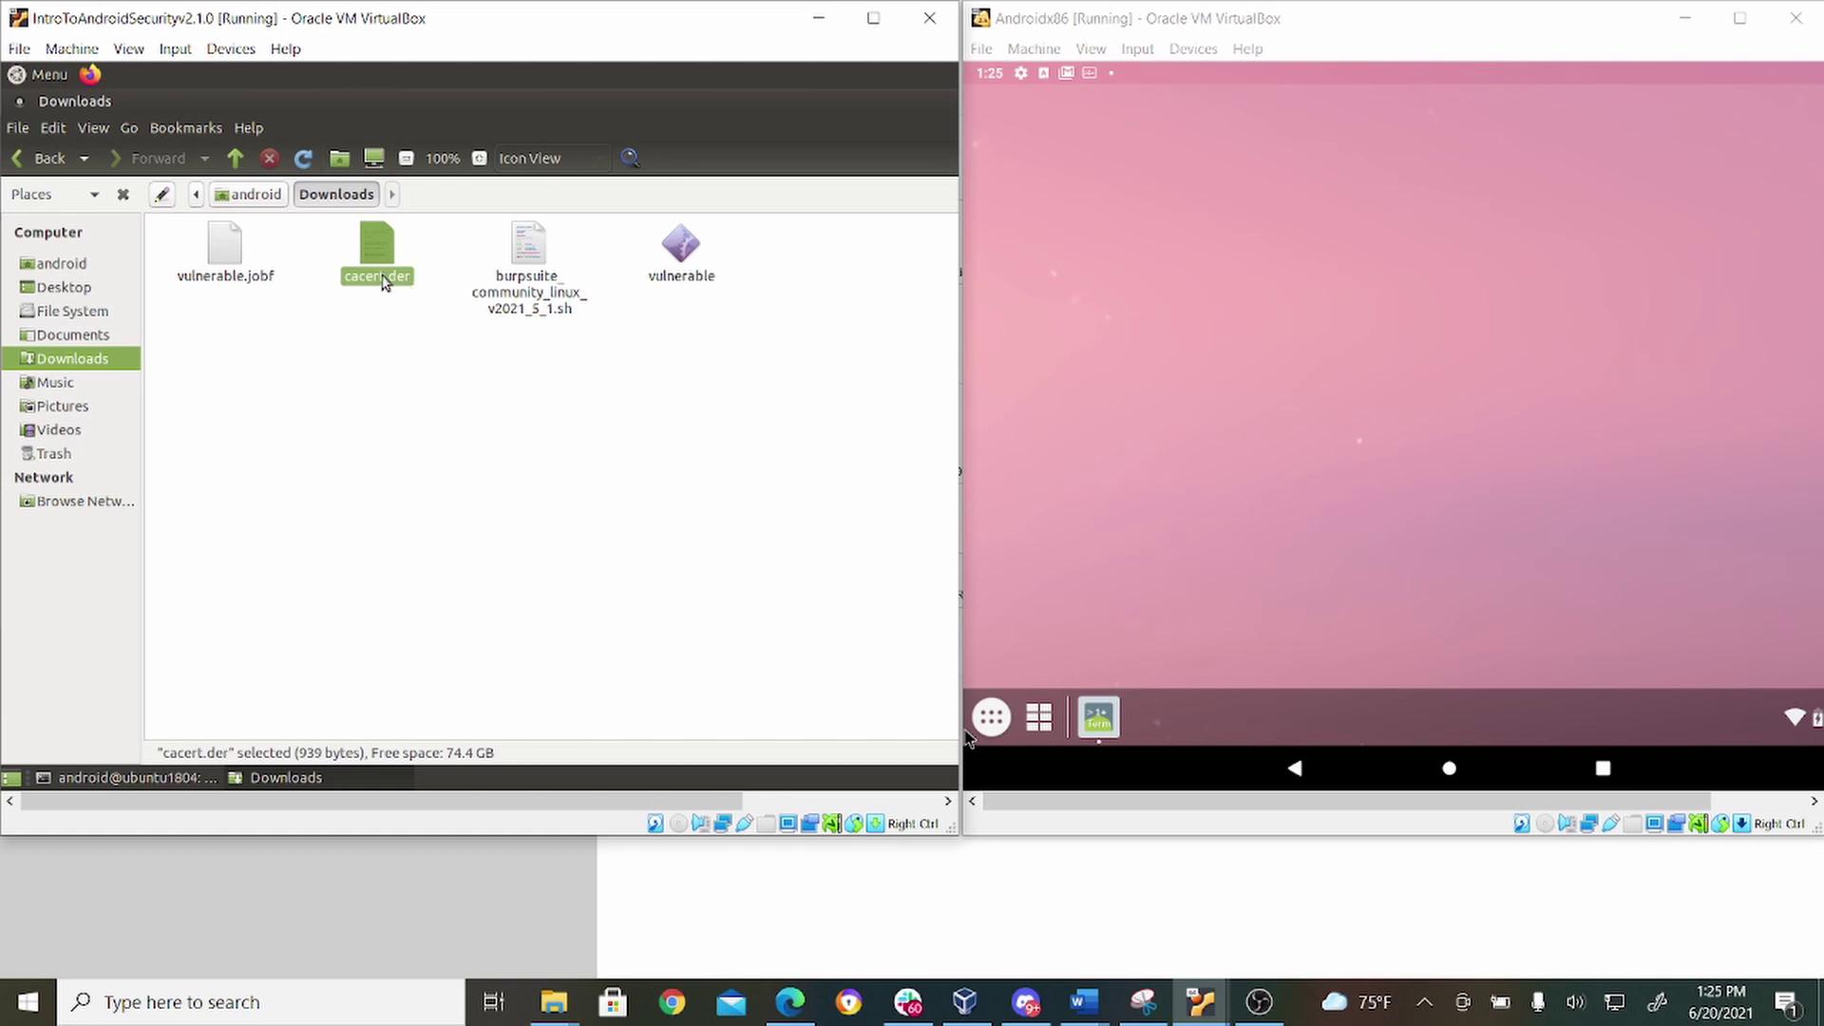
right_click(383, 282)
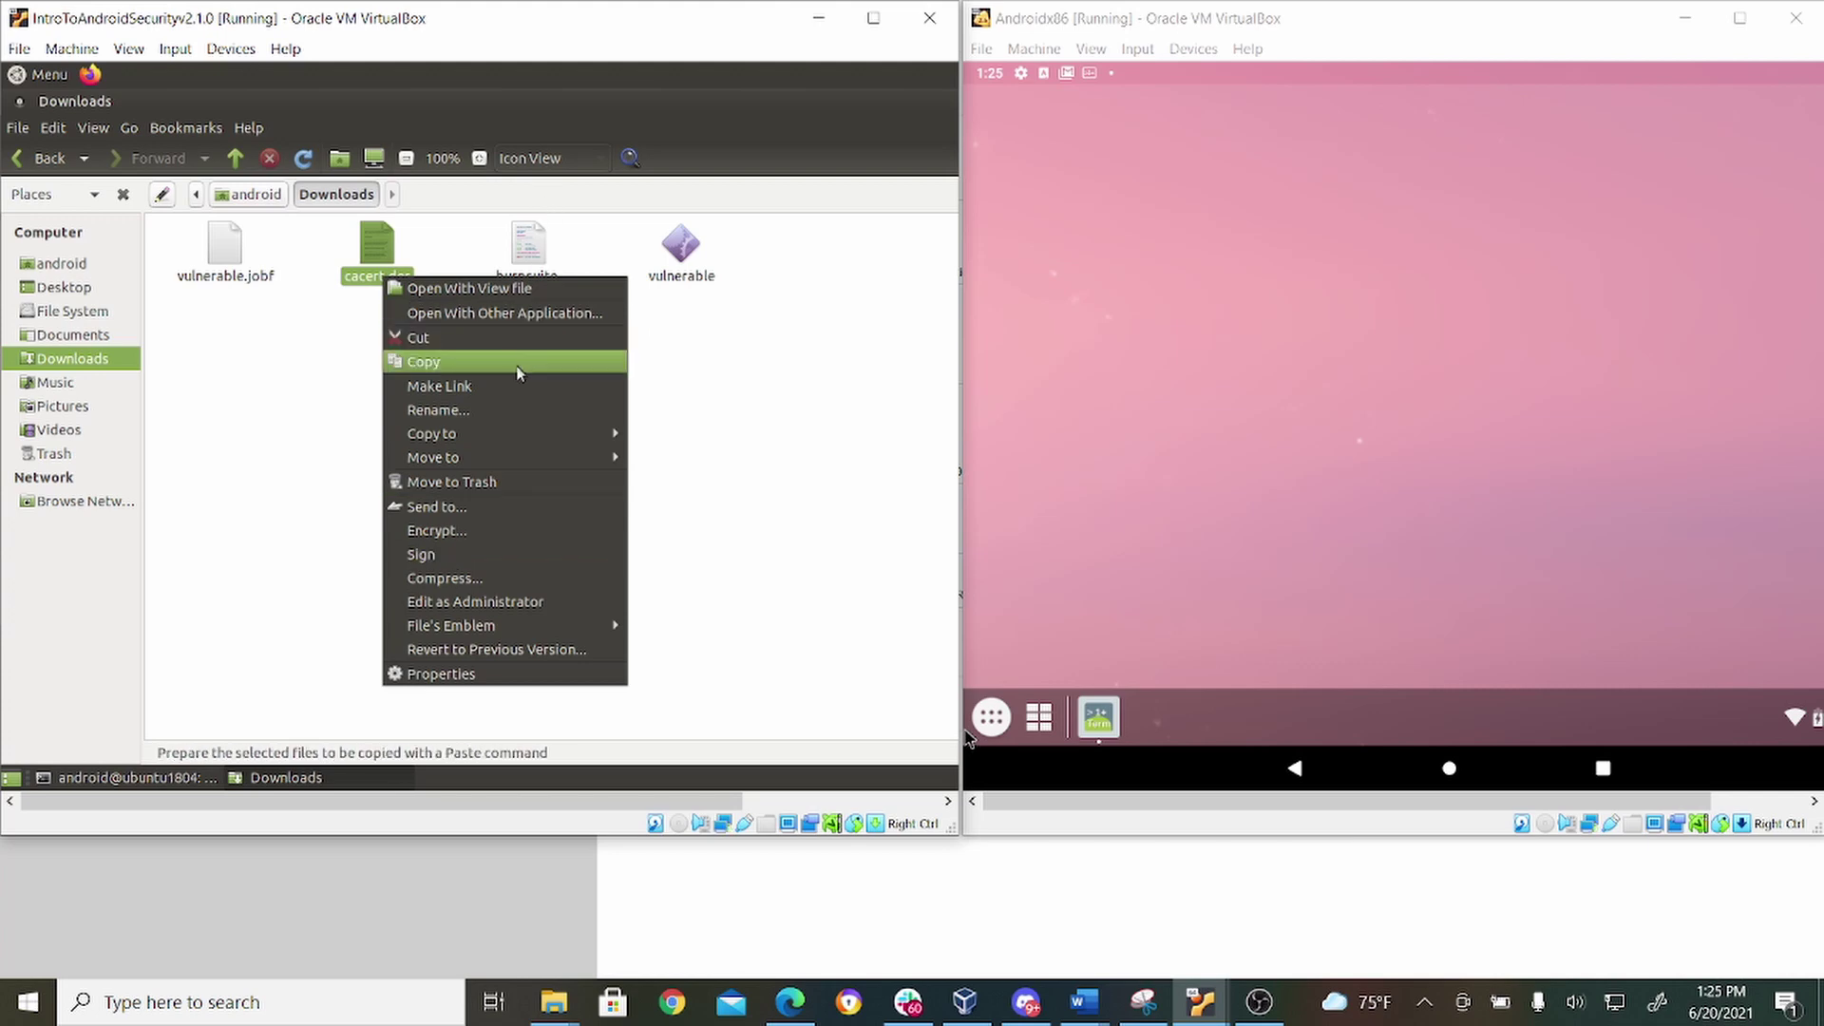
left_click(515, 407)
left_click(409, 279)
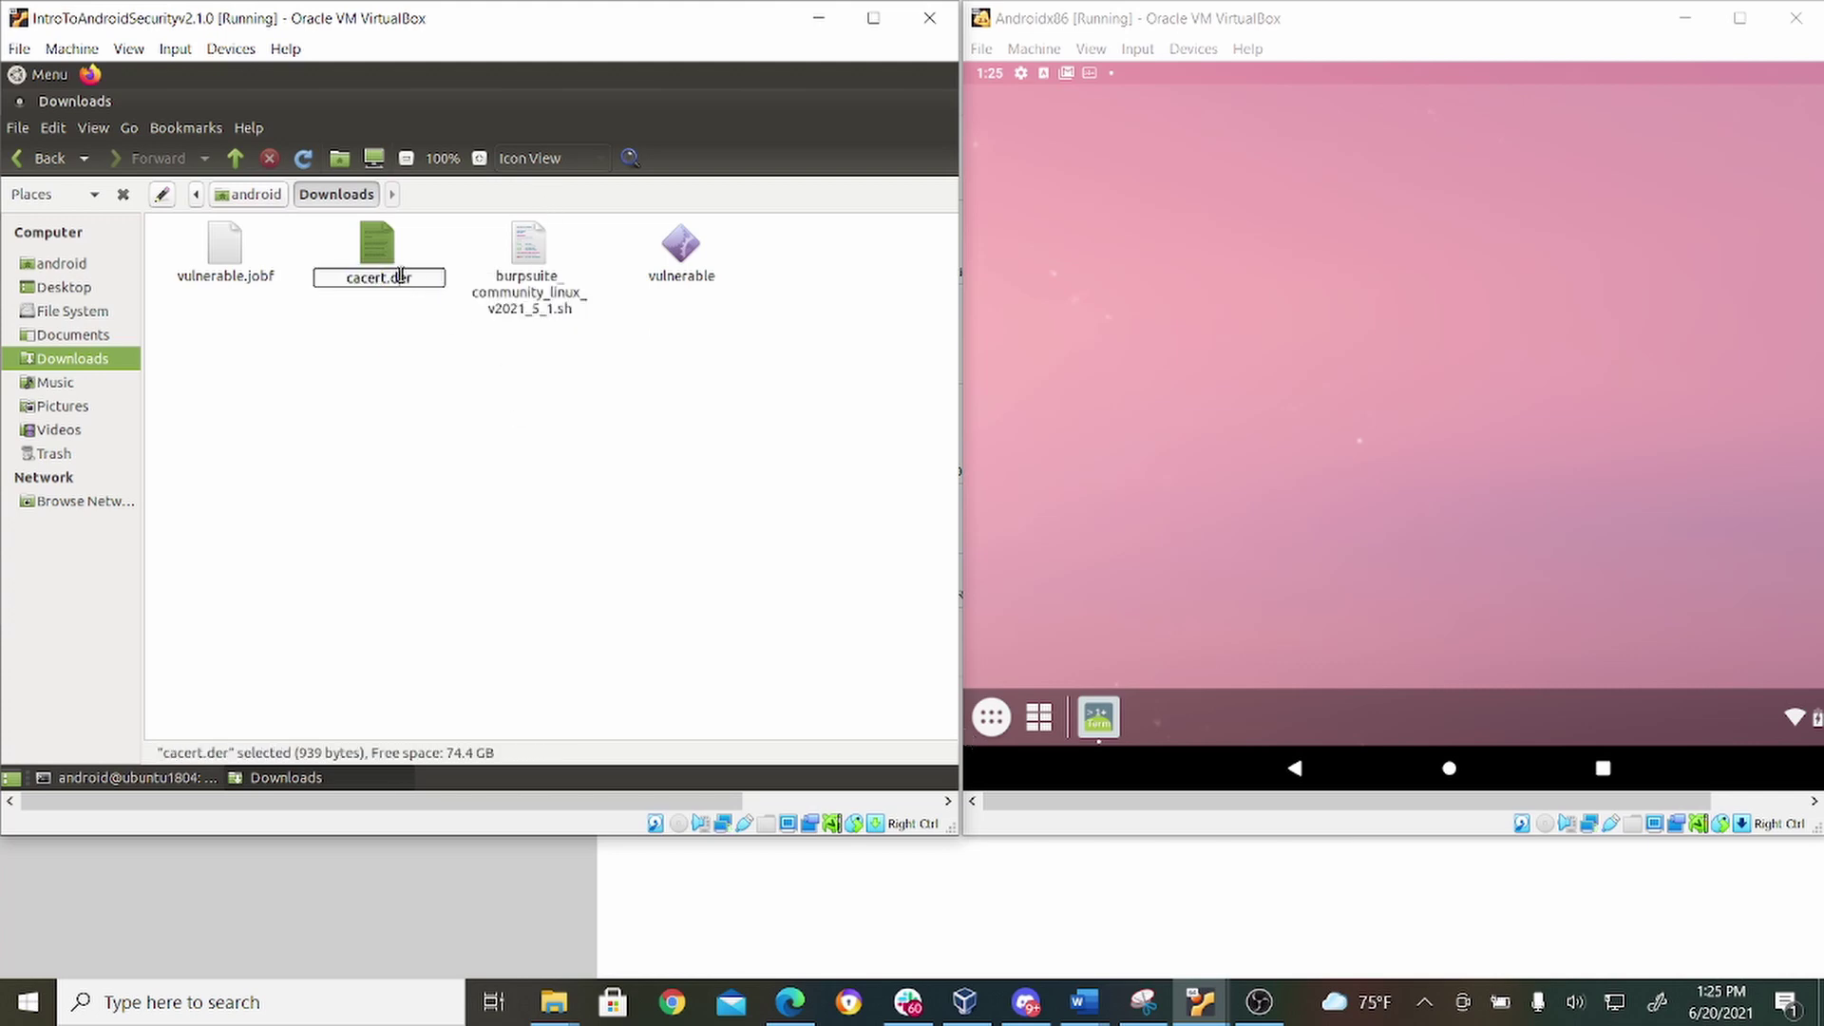
key("BackSpace")
type("c")
key("Return")
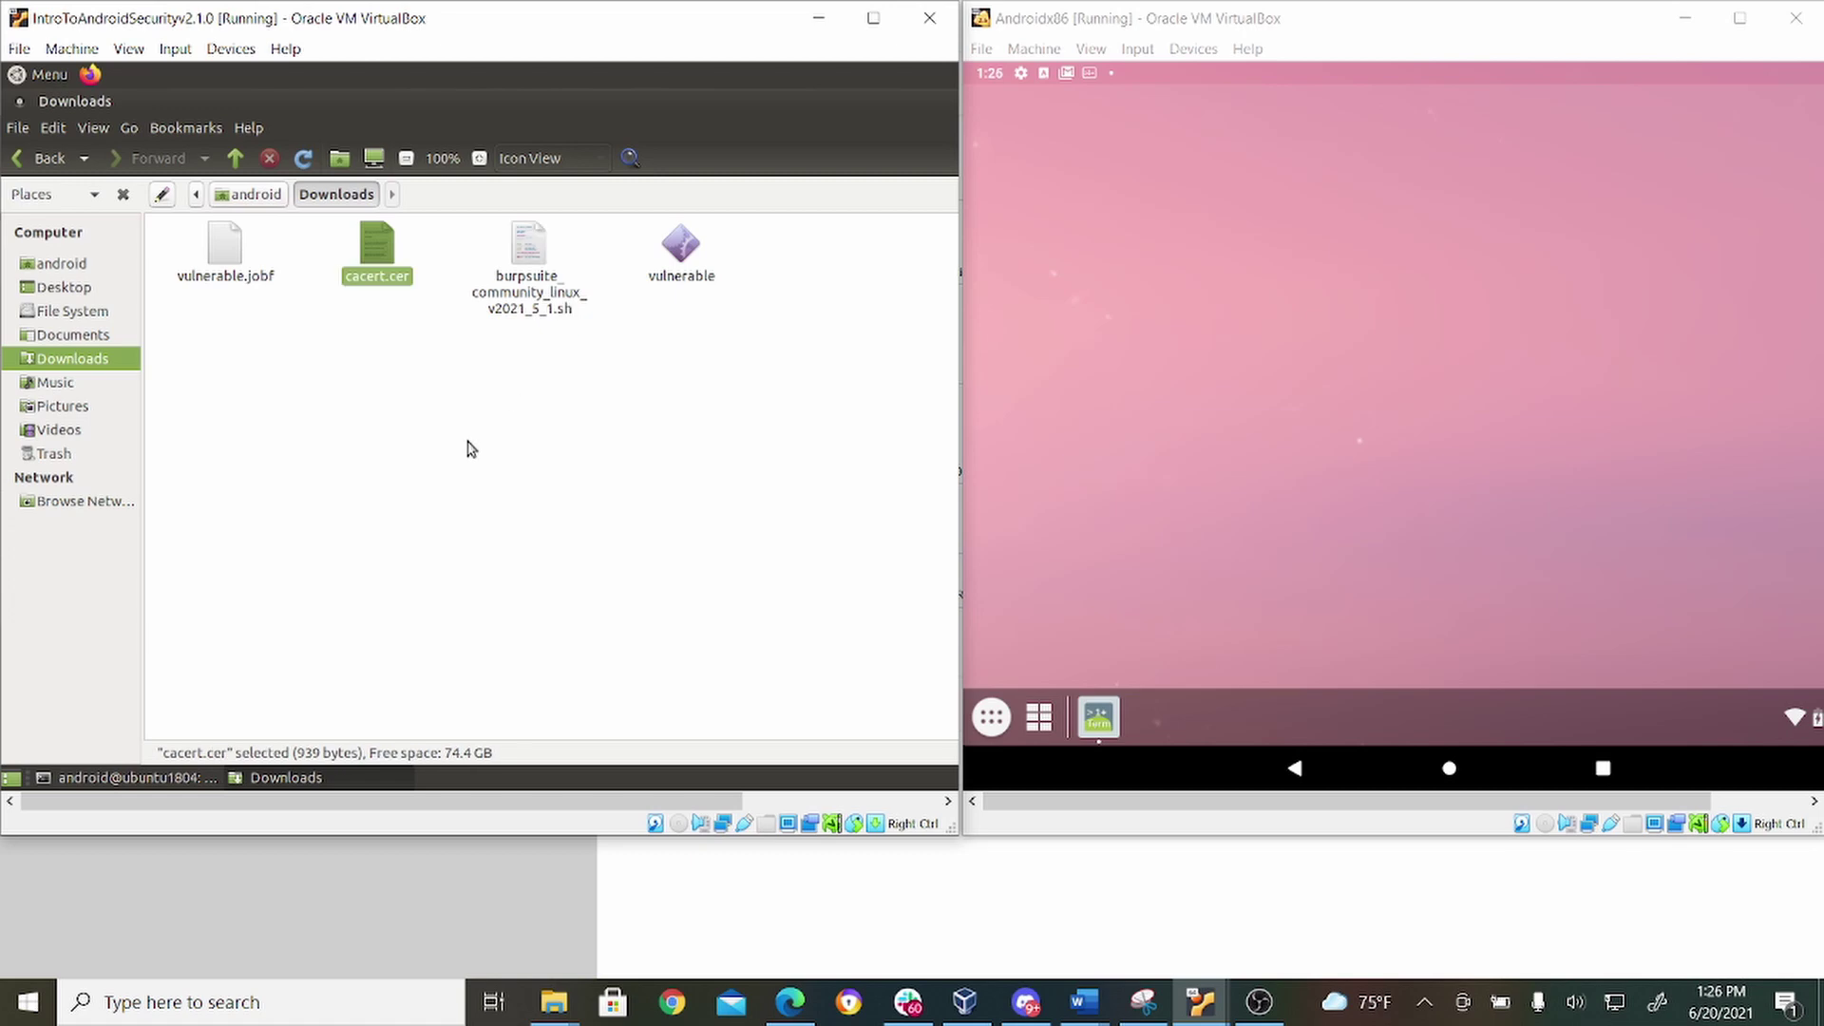
Re-run the previous adb push command with the file changed to cacert.cer.
left_click(37, 80)
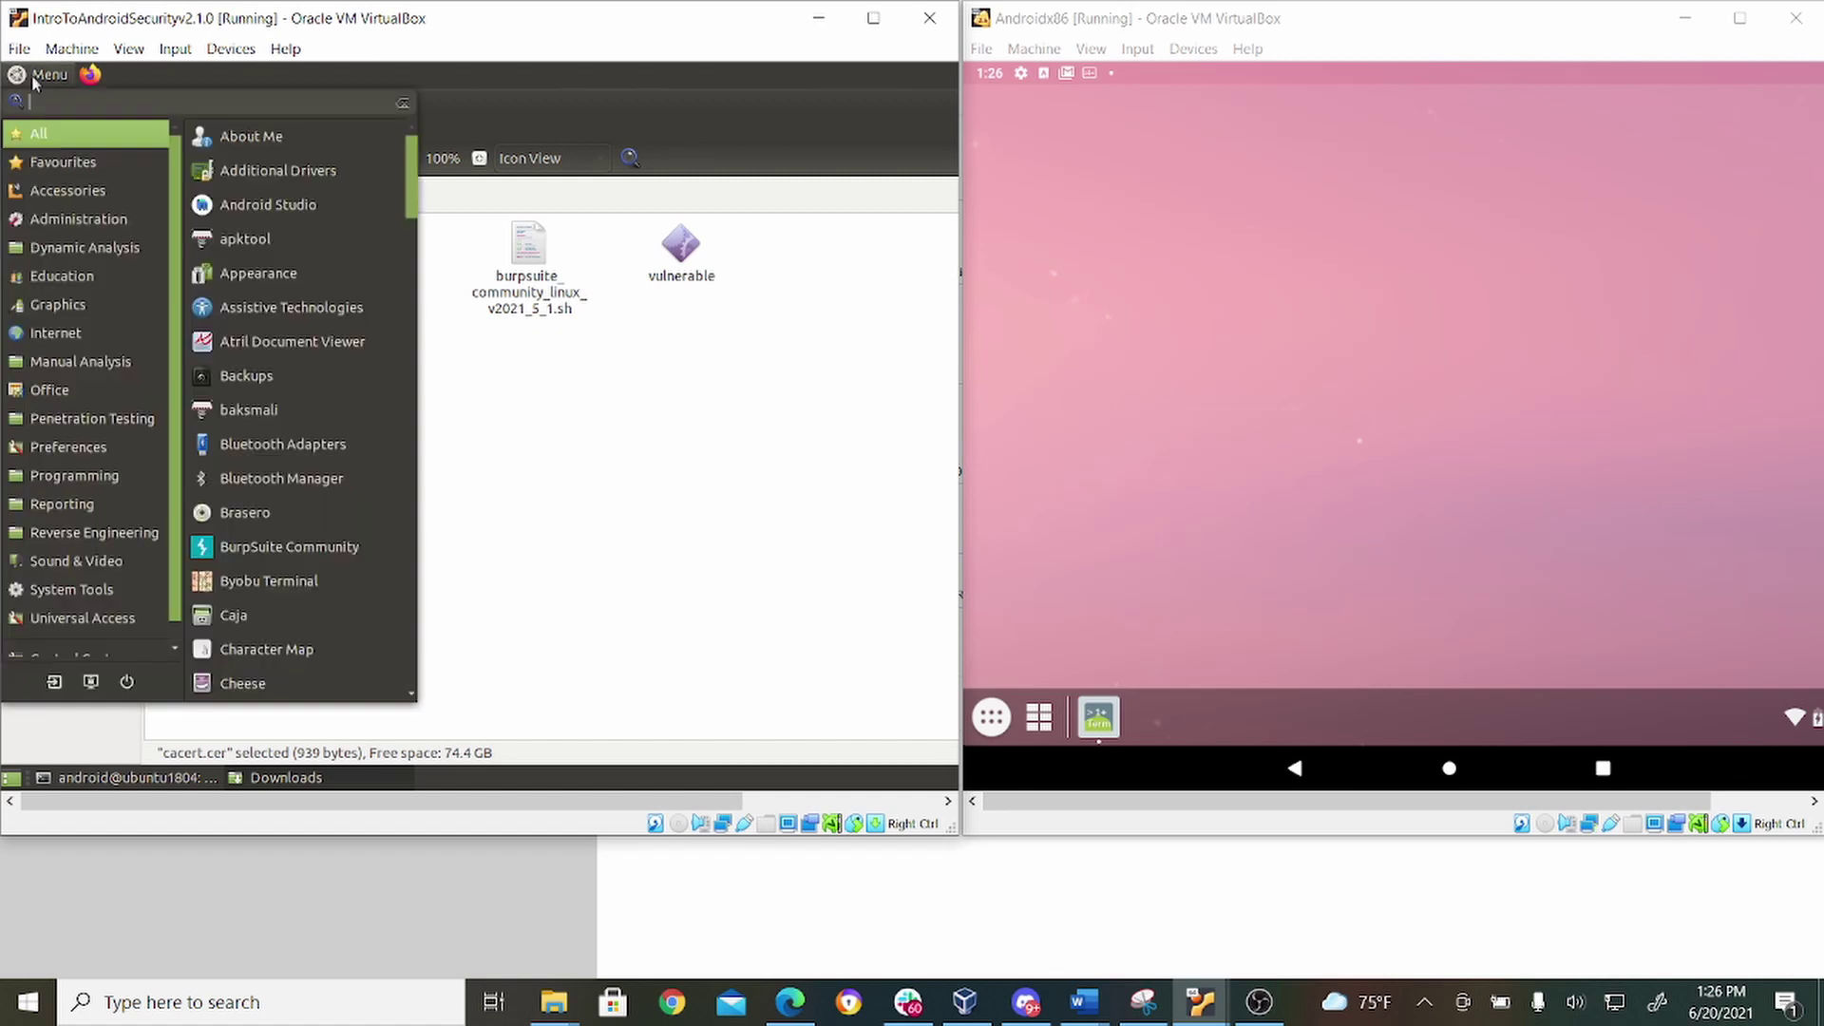
type("terminal")
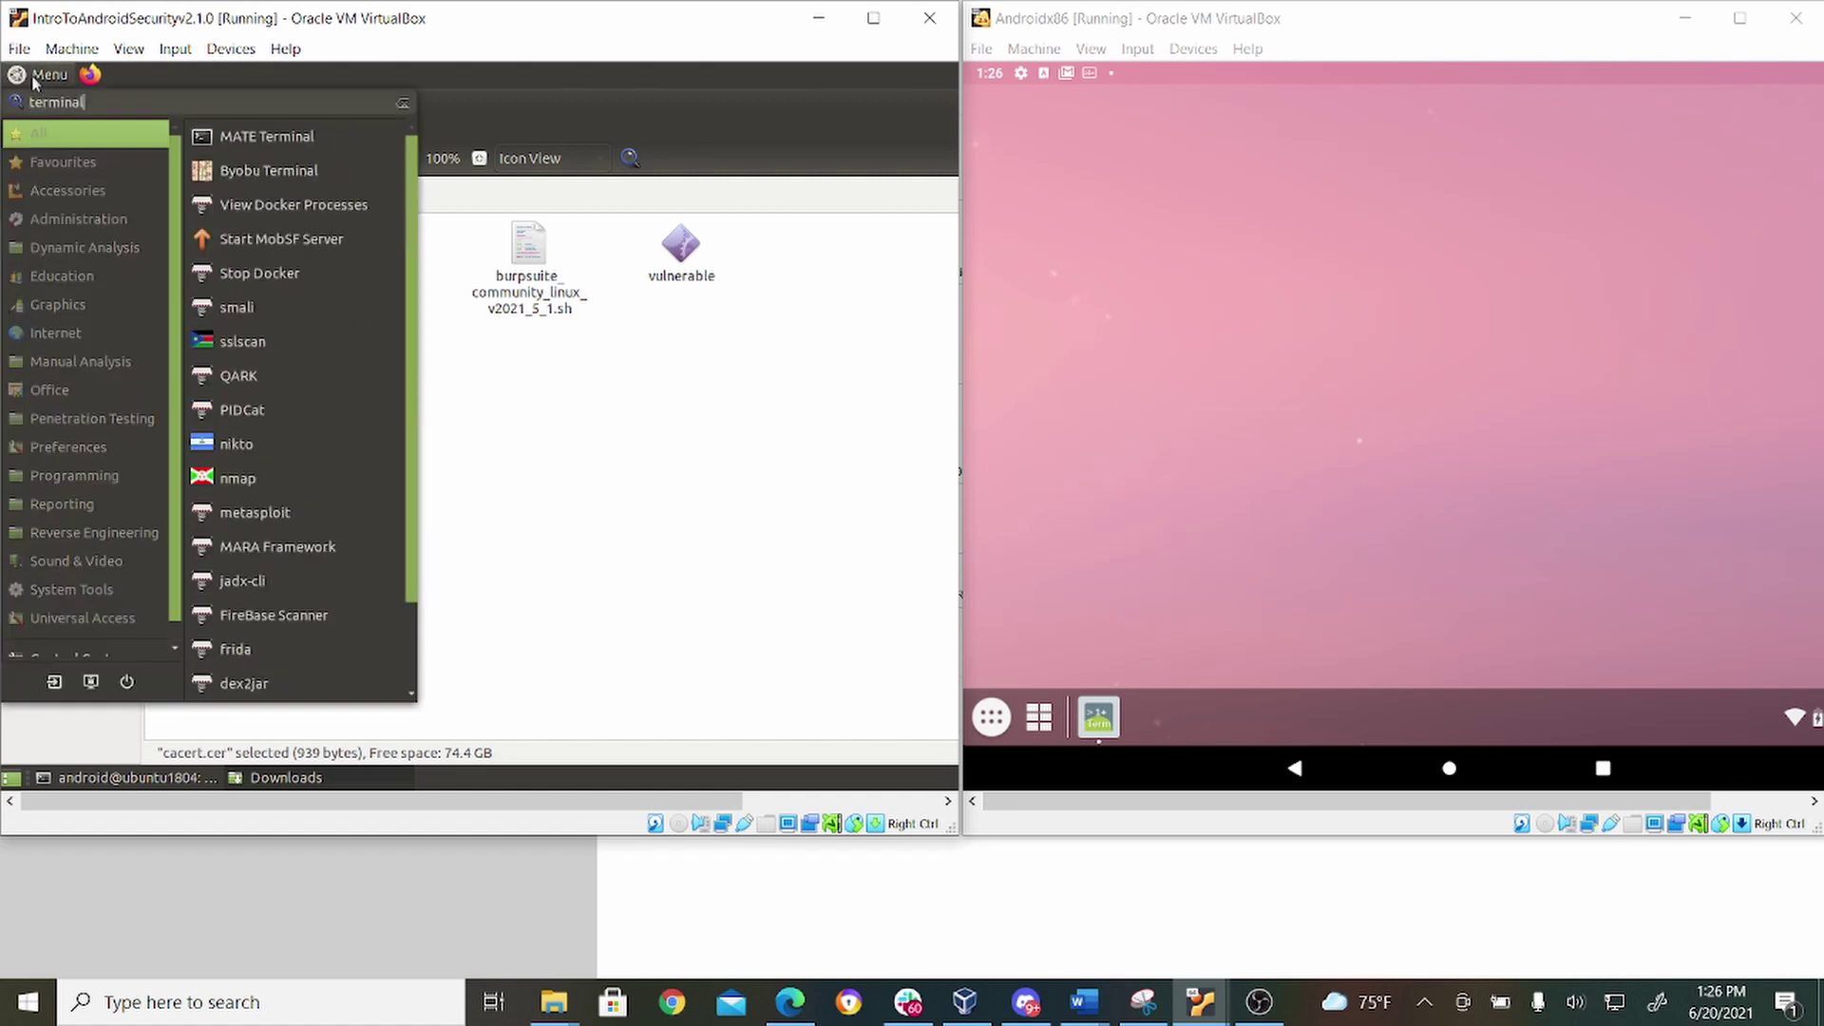
left_click(700, 460)
left_click(193, 777)
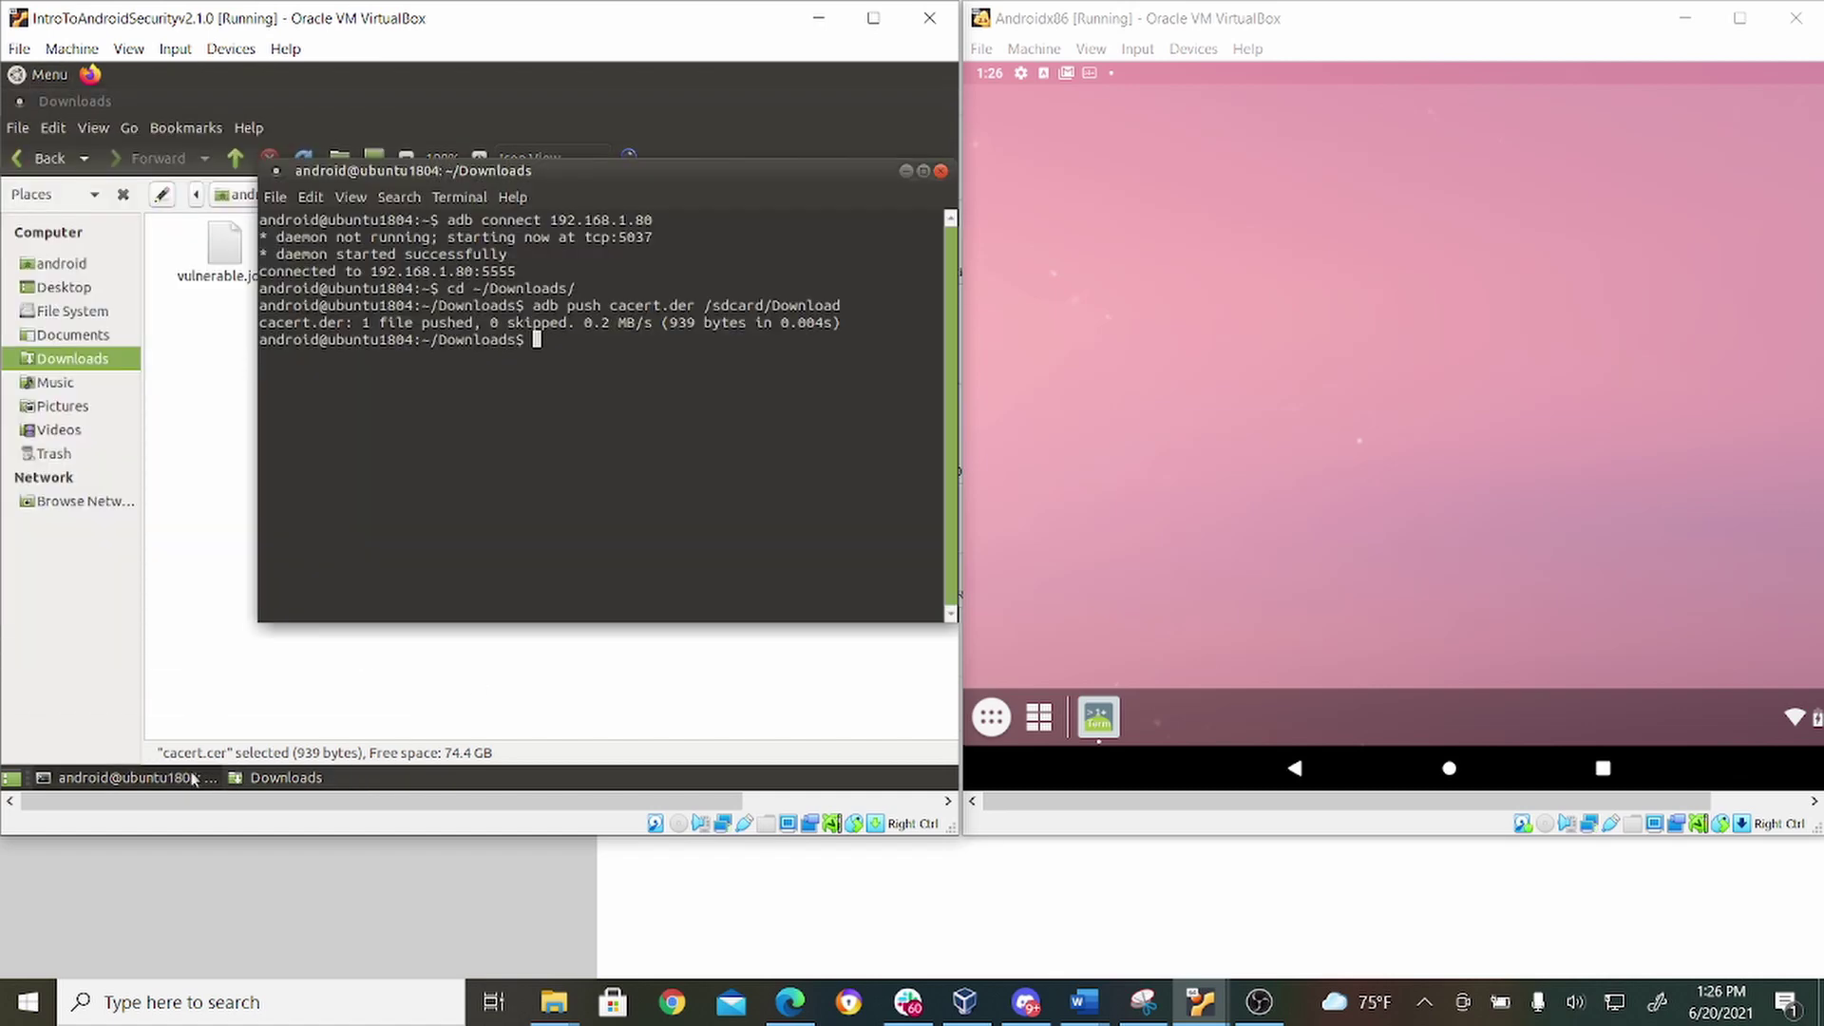
key("Up")
key("Left")
key("Left")
key("Left")
key("Left")
key("Left")
key("Left")
key("Left")
key("Left")
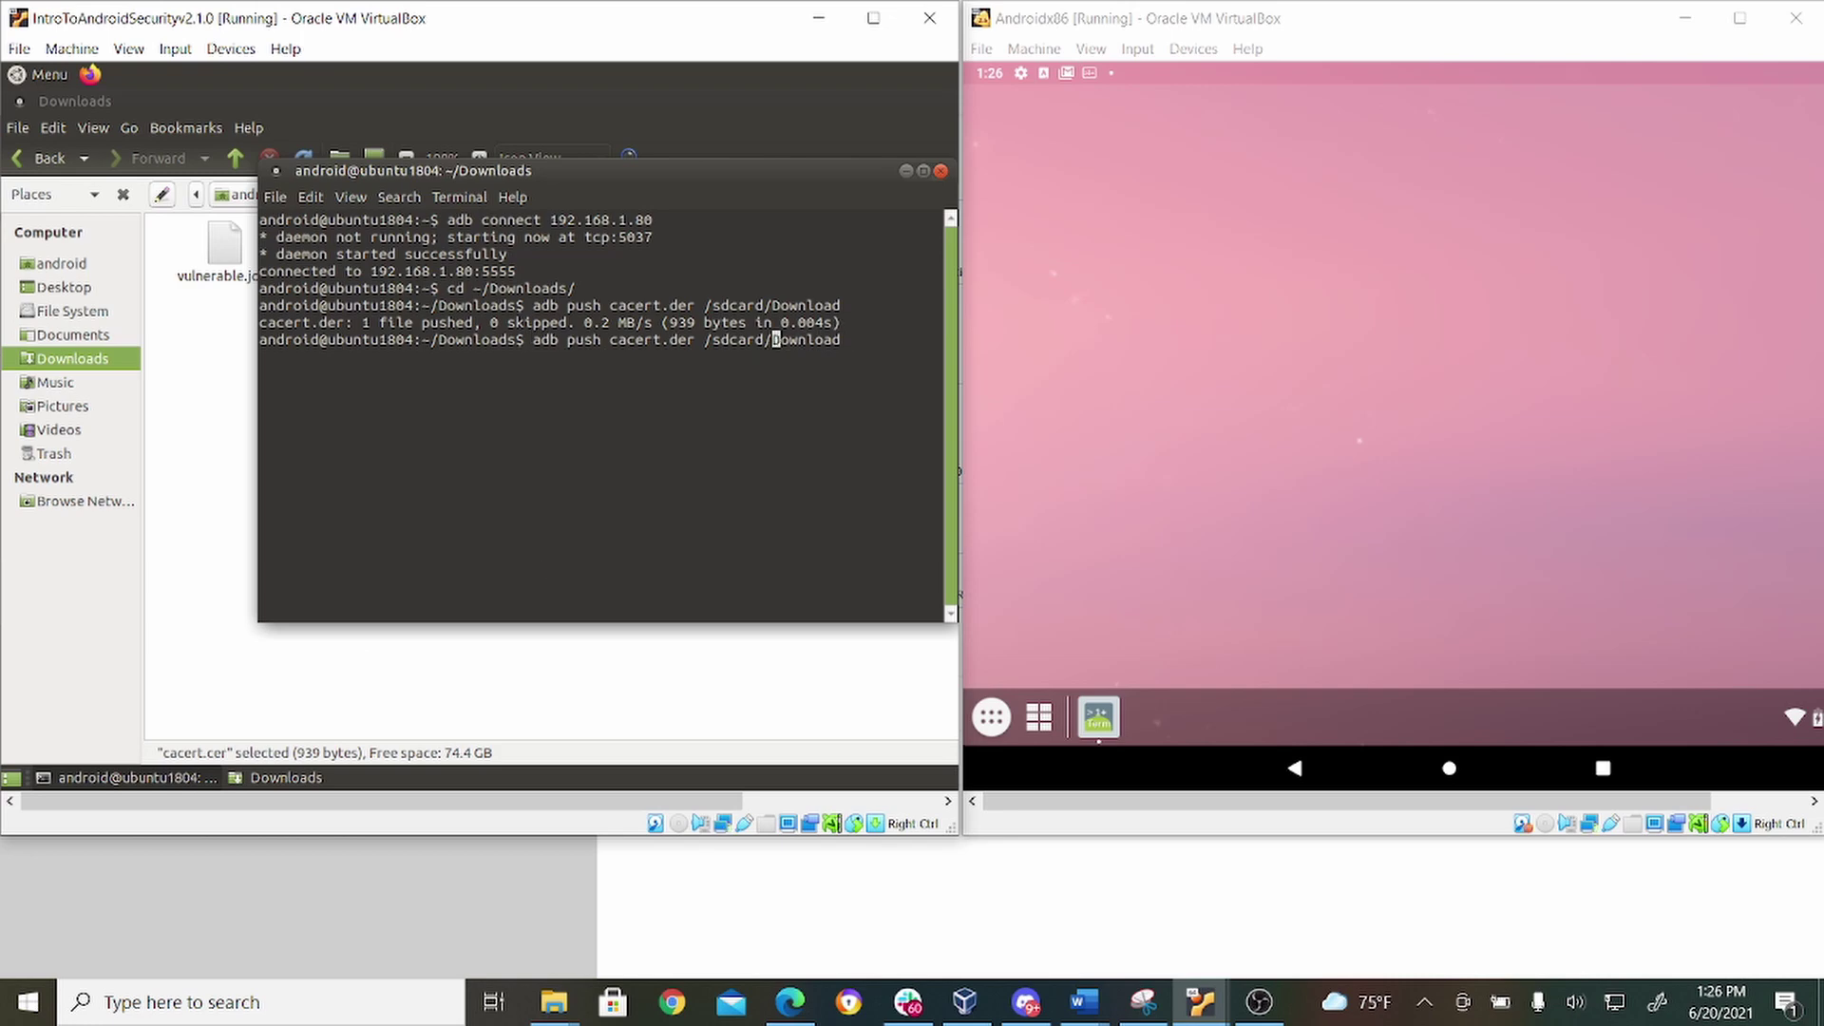
key("Left")
key("Left")
key("Left")
key("Left")
key("Left")
key("Left")
key("Left")
key("Left")
key("Left")
key("Left")
key("Left")
key("BackSpace")
type("c")
key("Return")
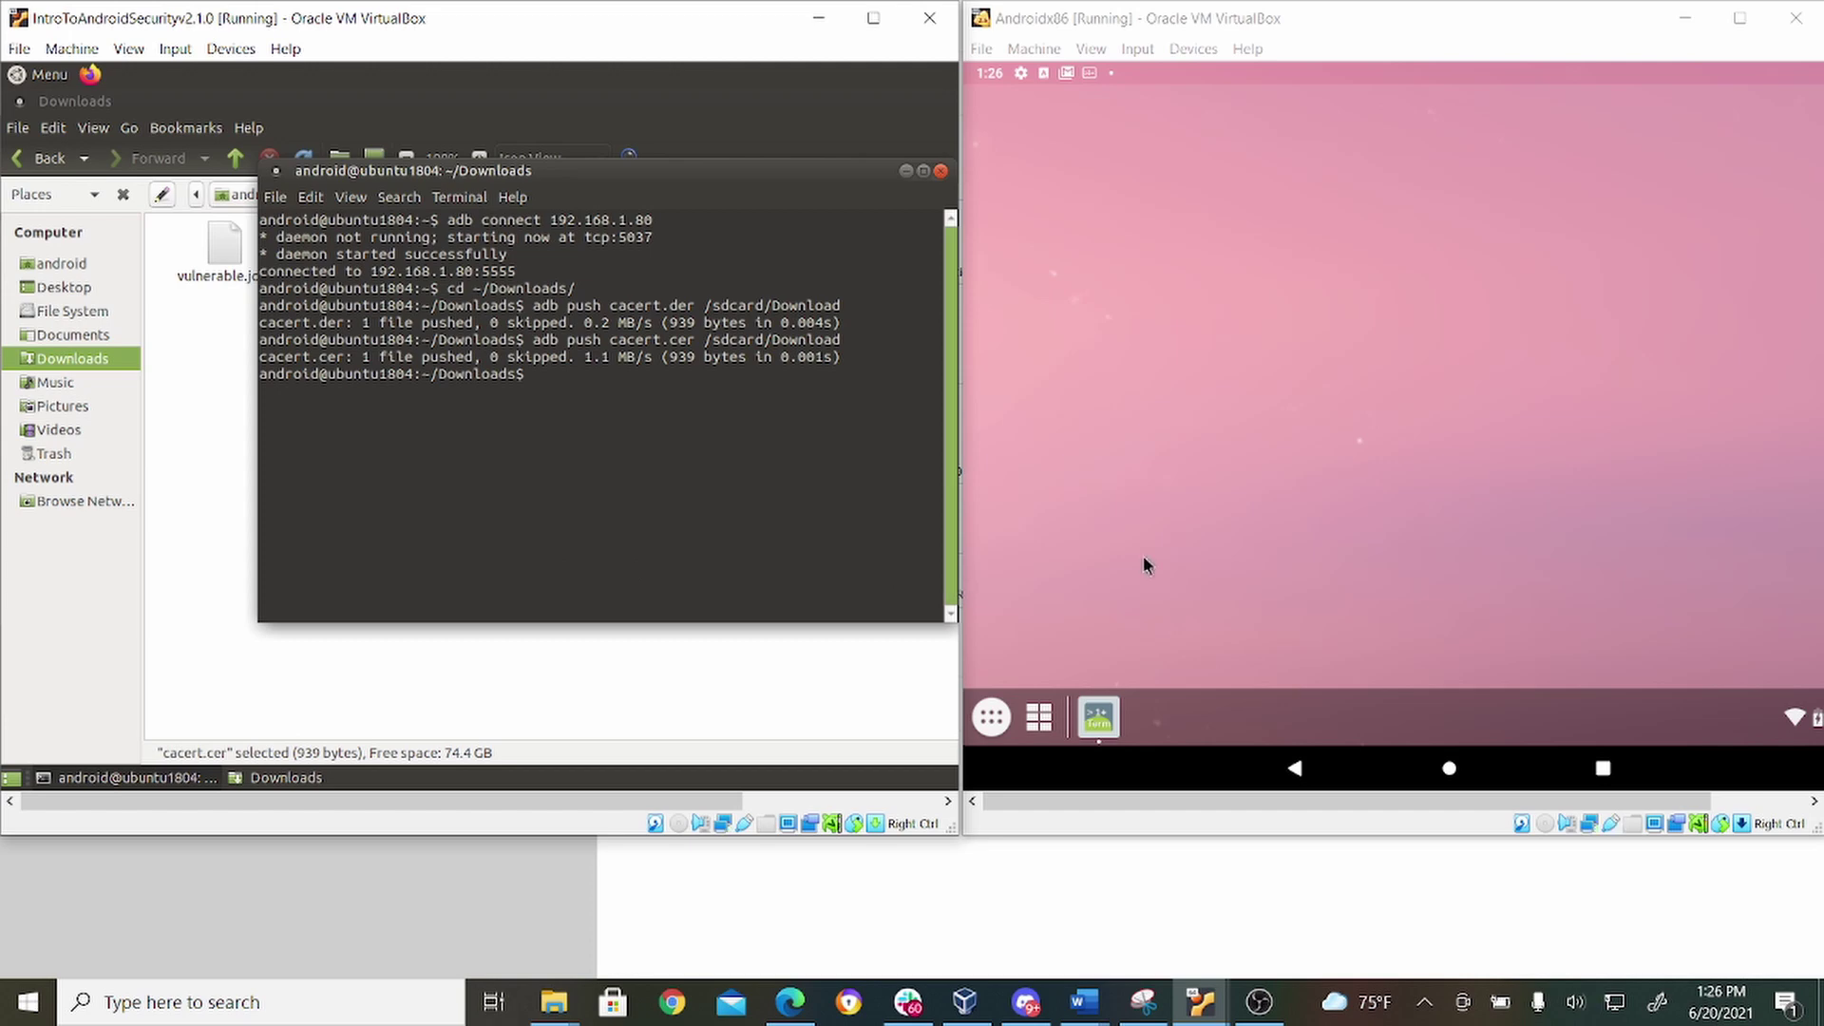
Check Android's Files app for the pushed cacert.cer, then return home.
left_click(989, 719)
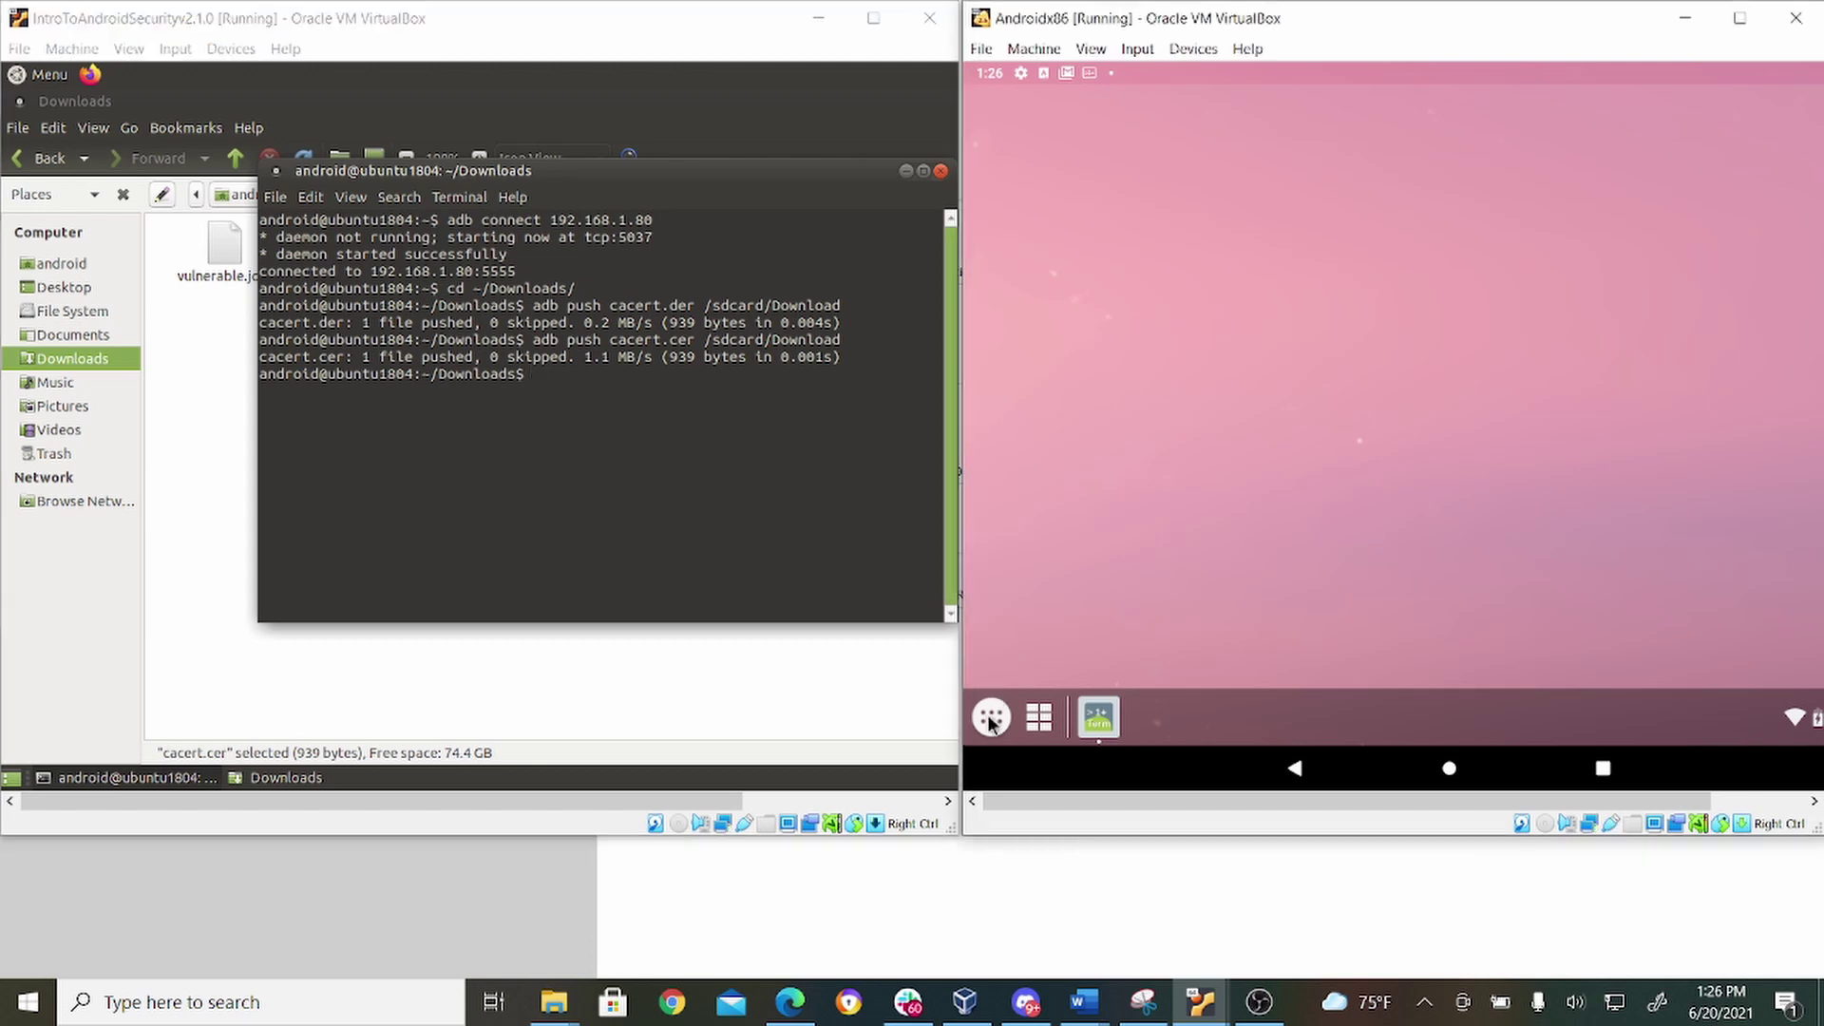
left_click(989, 720)
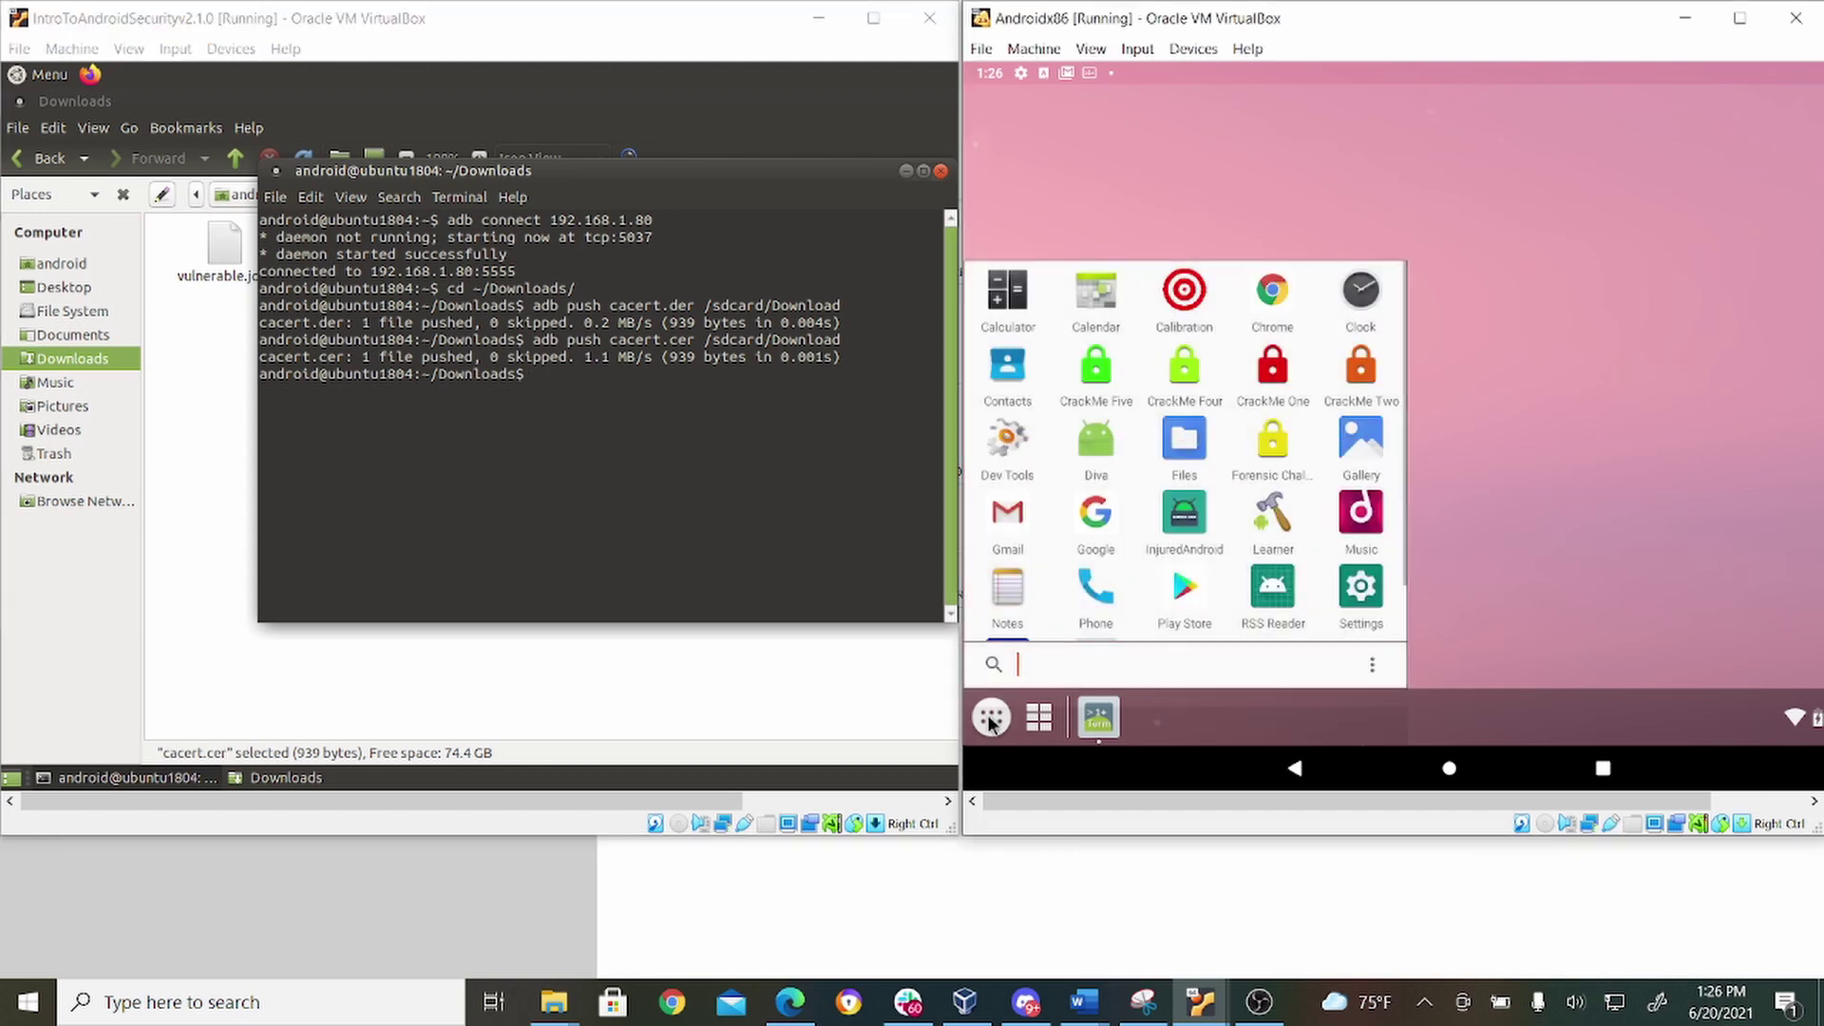
left_click(1178, 455)
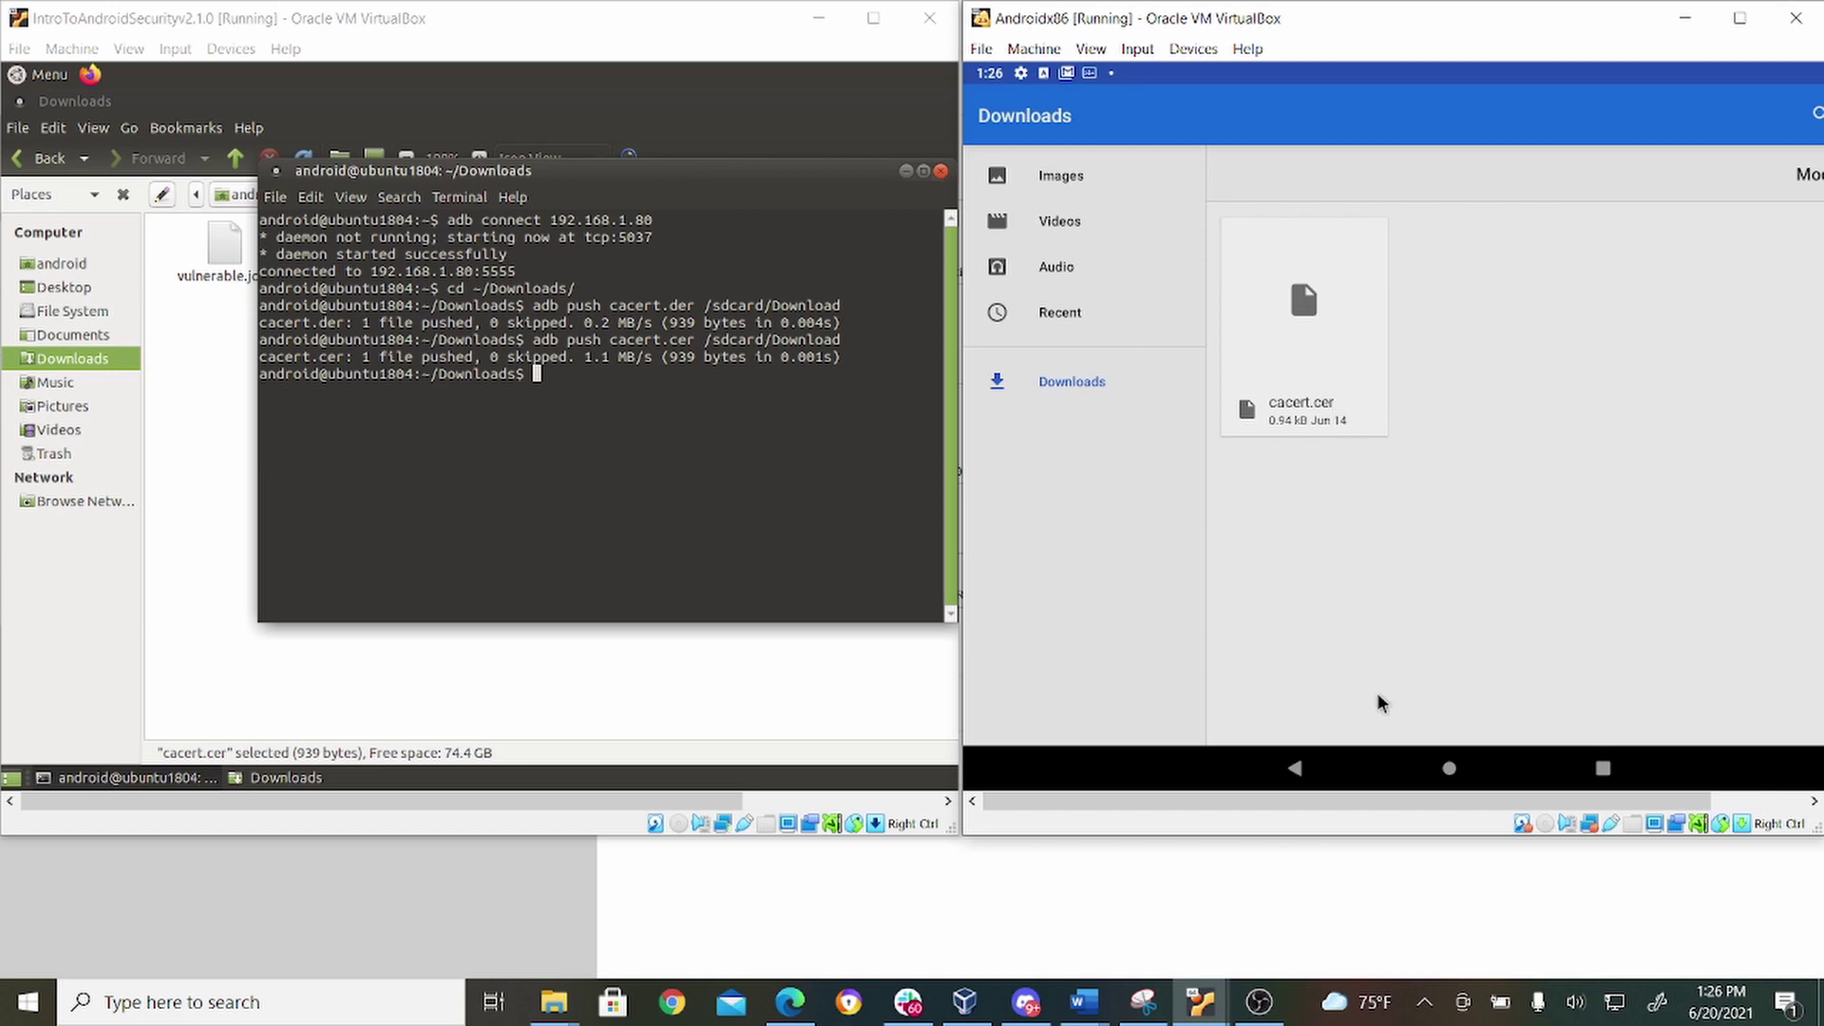
left_click(1460, 778)
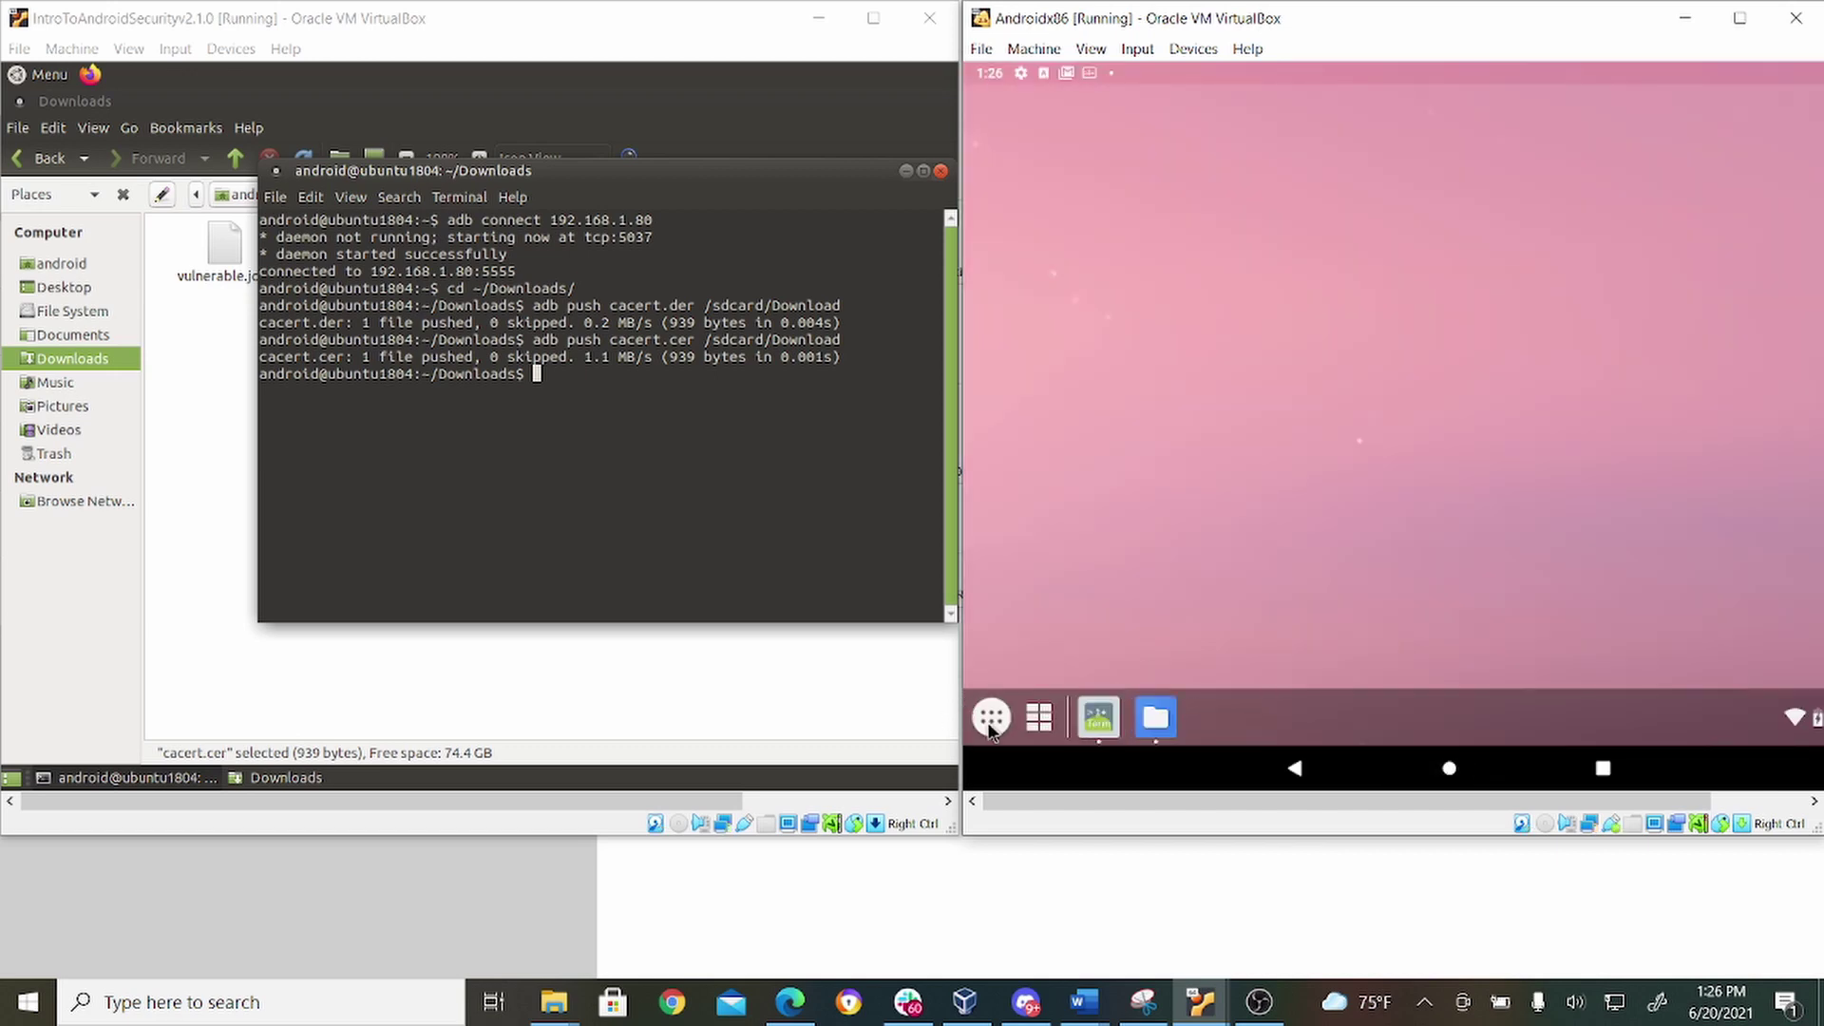
Launch Android Settings, search 'credential storage' and open the Credential storage result.
left_click(992, 719)
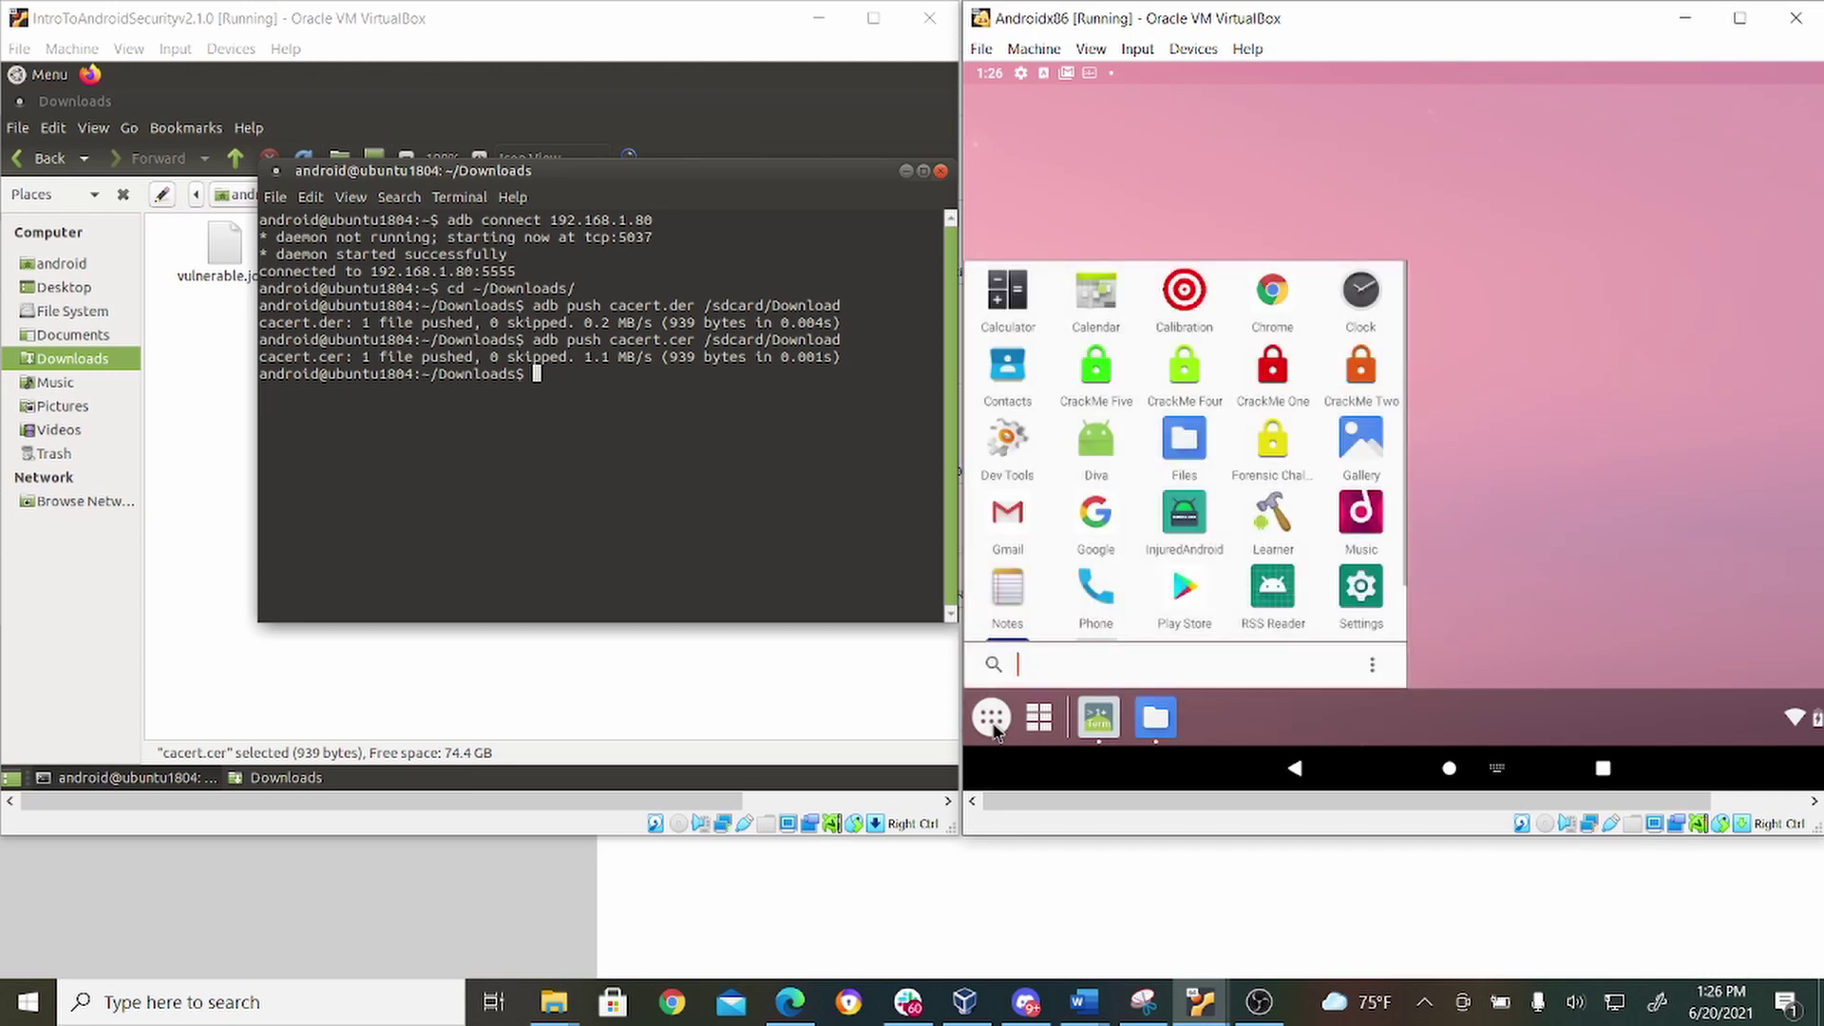
left_click(1351, 585)
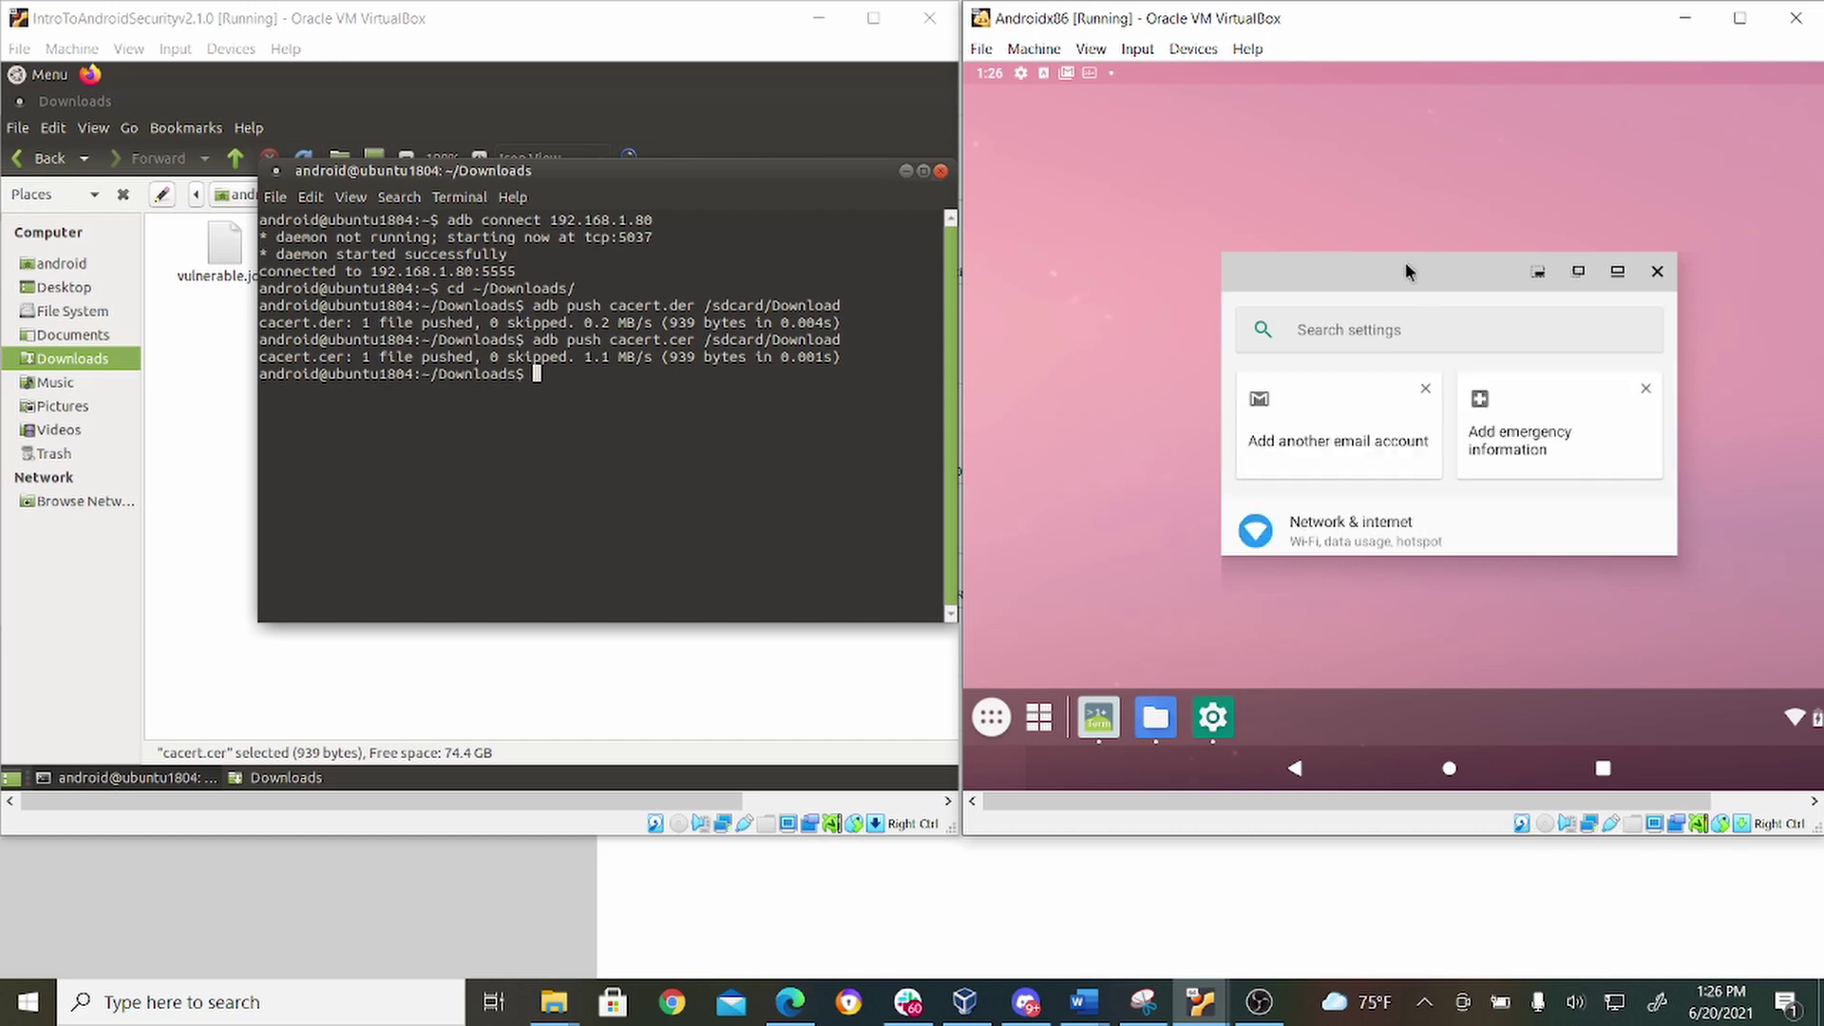
left_click(1398, 322)
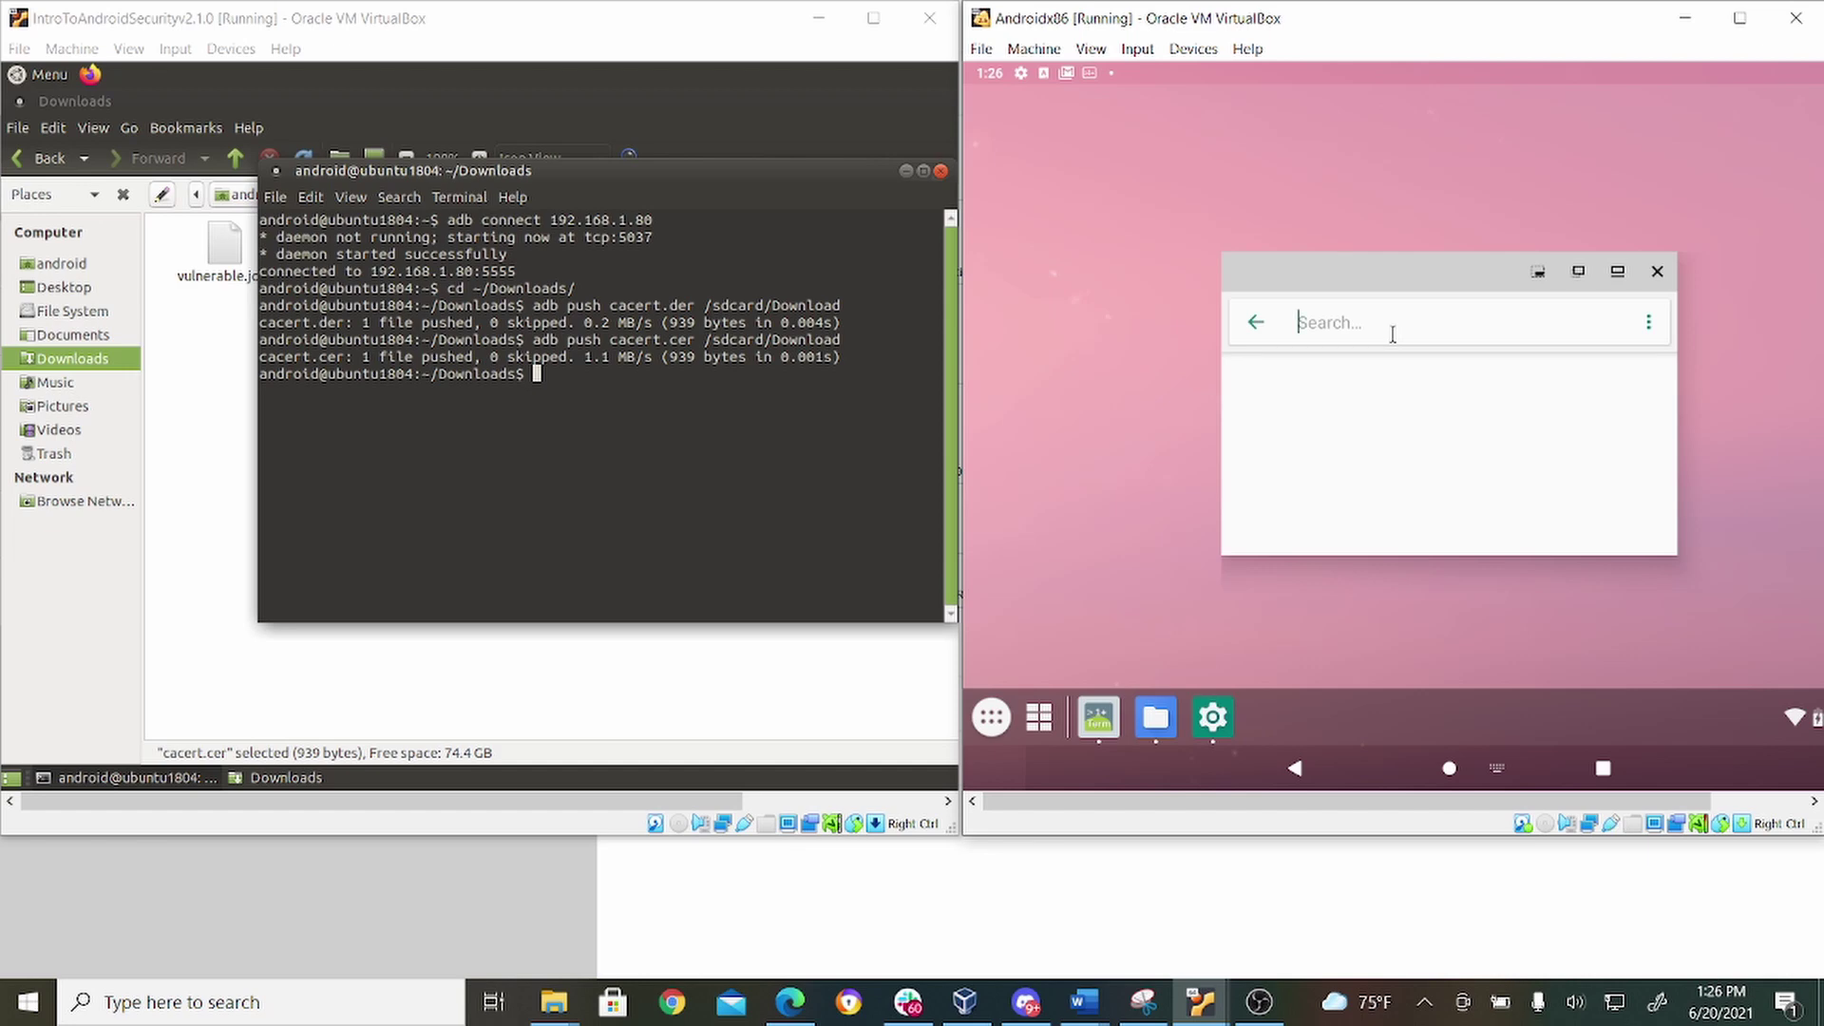
type("credential storage")
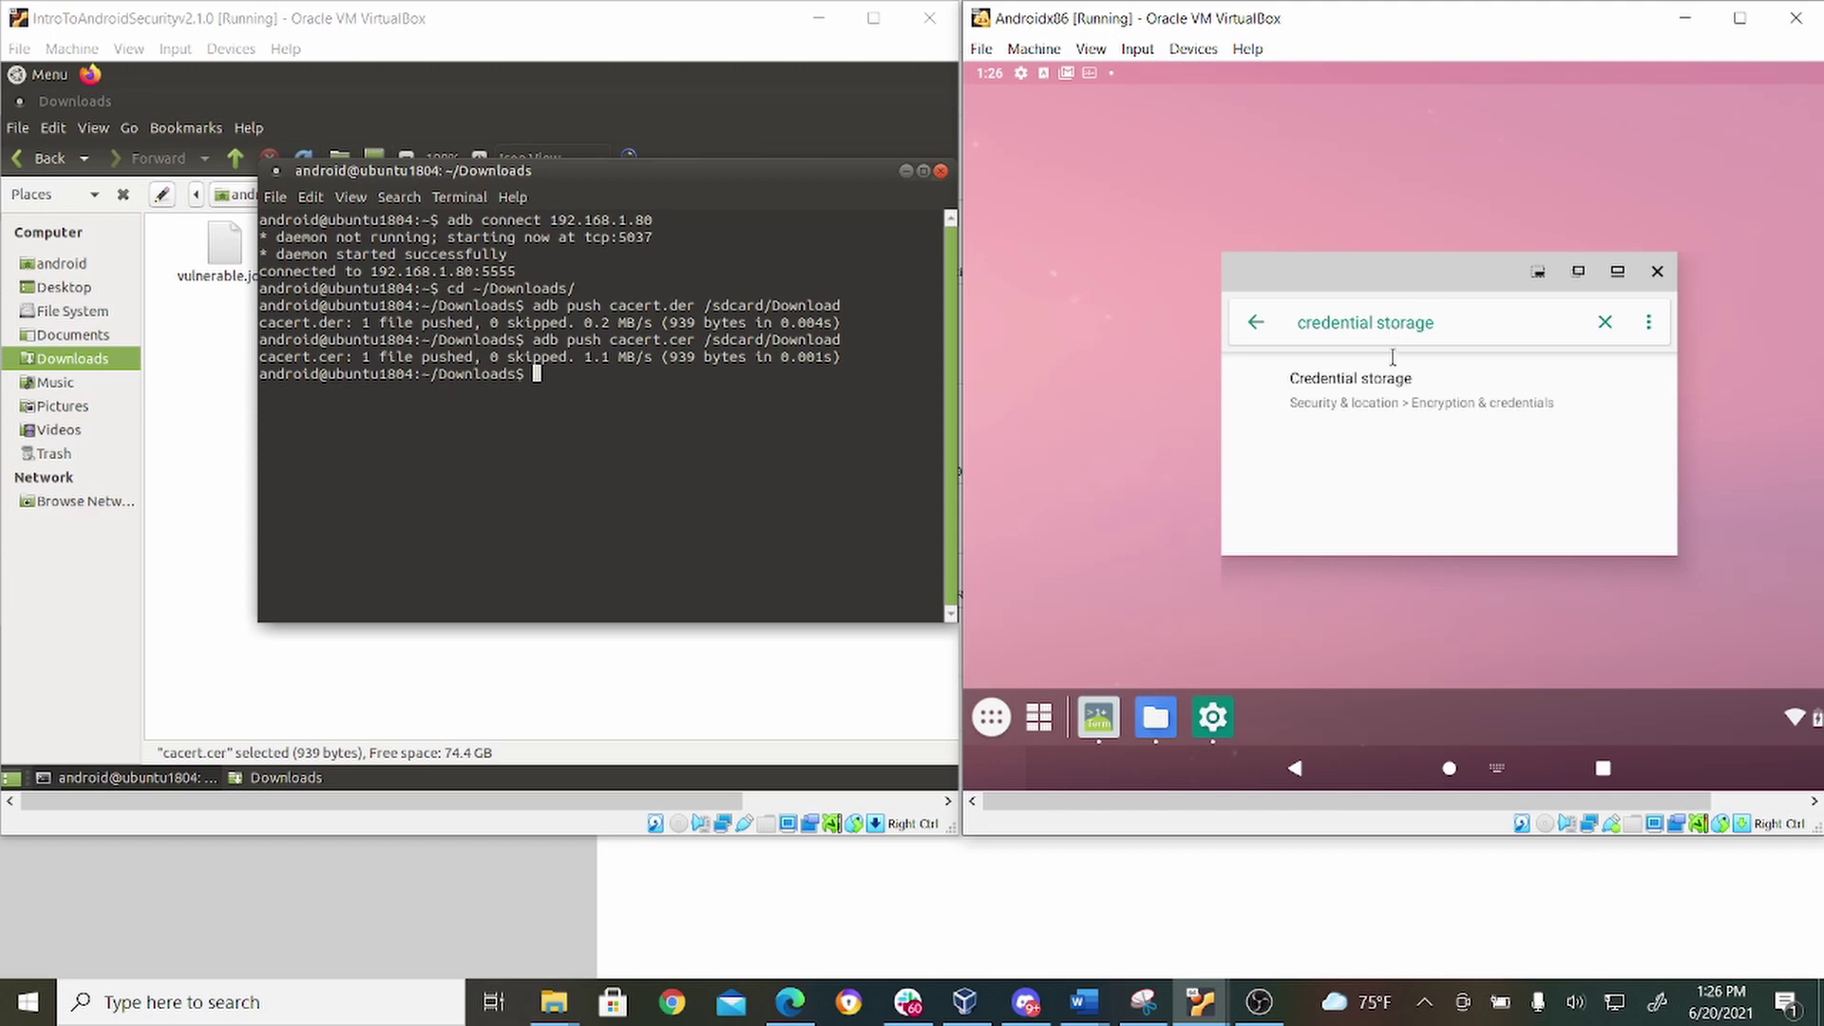
left_click(1395, 401)
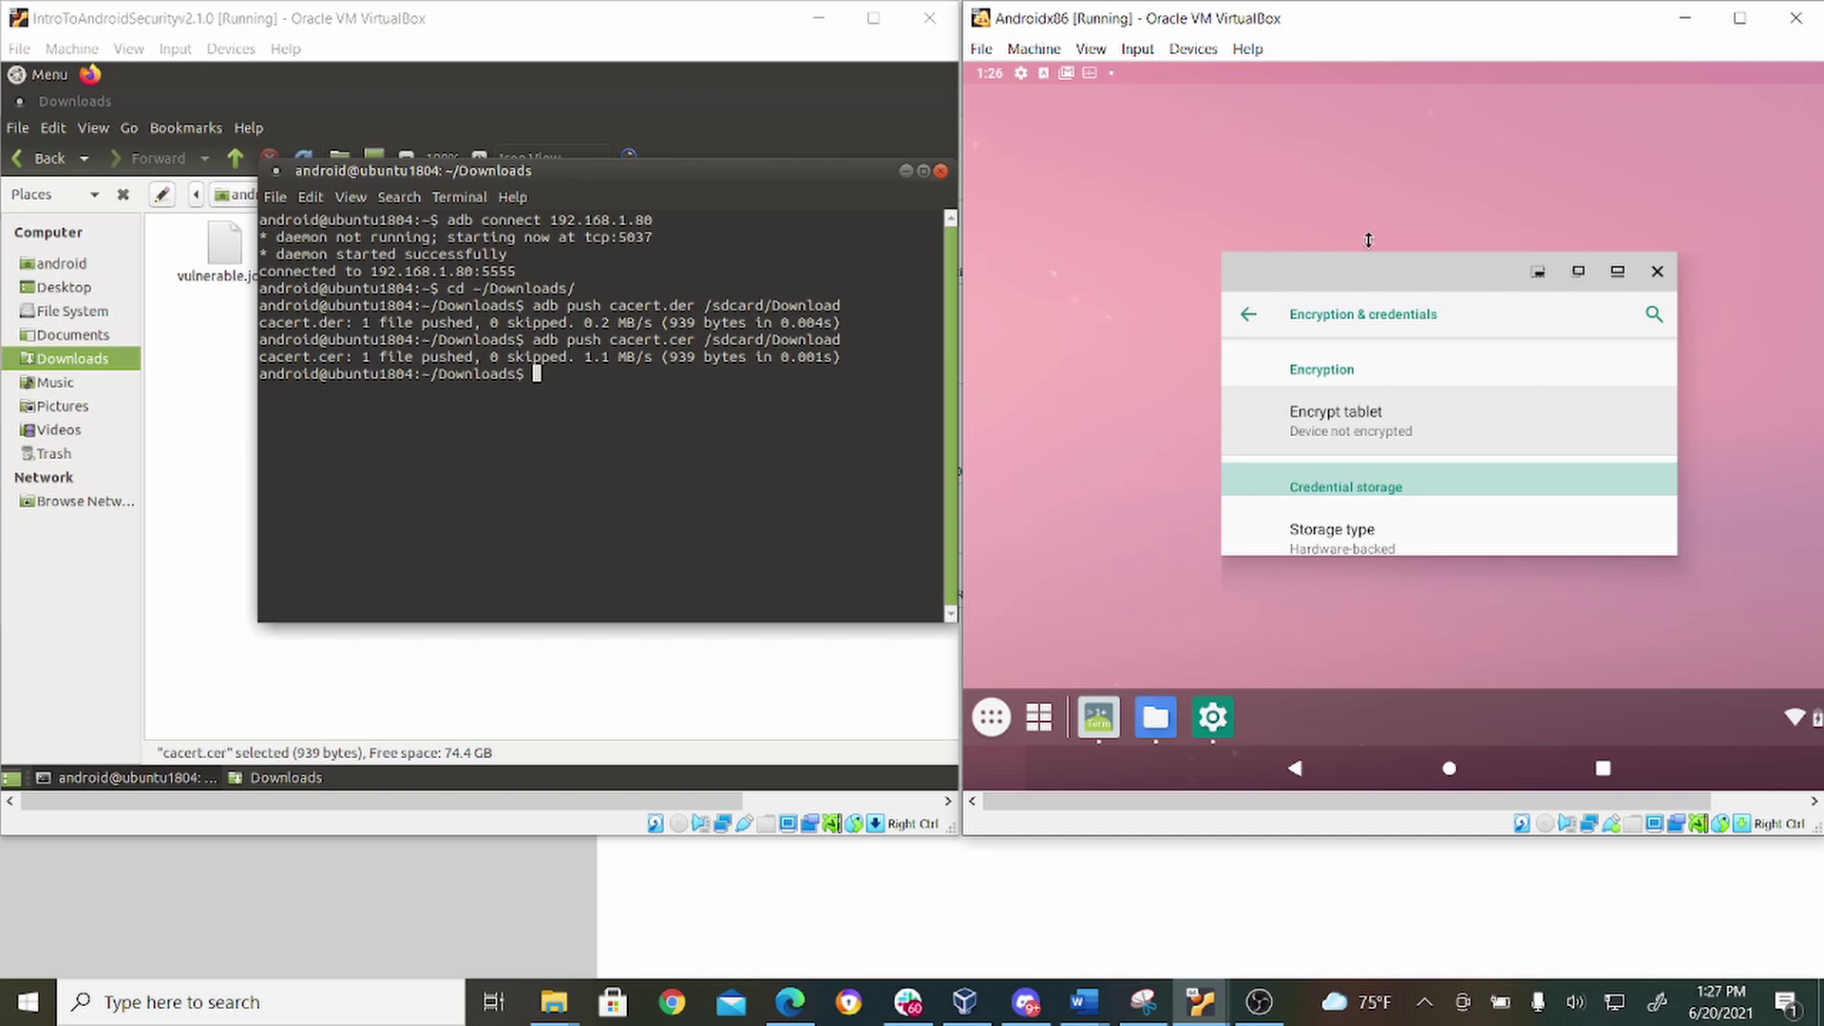
Enlarge the Settings window, choose Install from SD card, and pick cacert.cer from Downloads.
left_click_drag(1369, 246, 1331, 90)
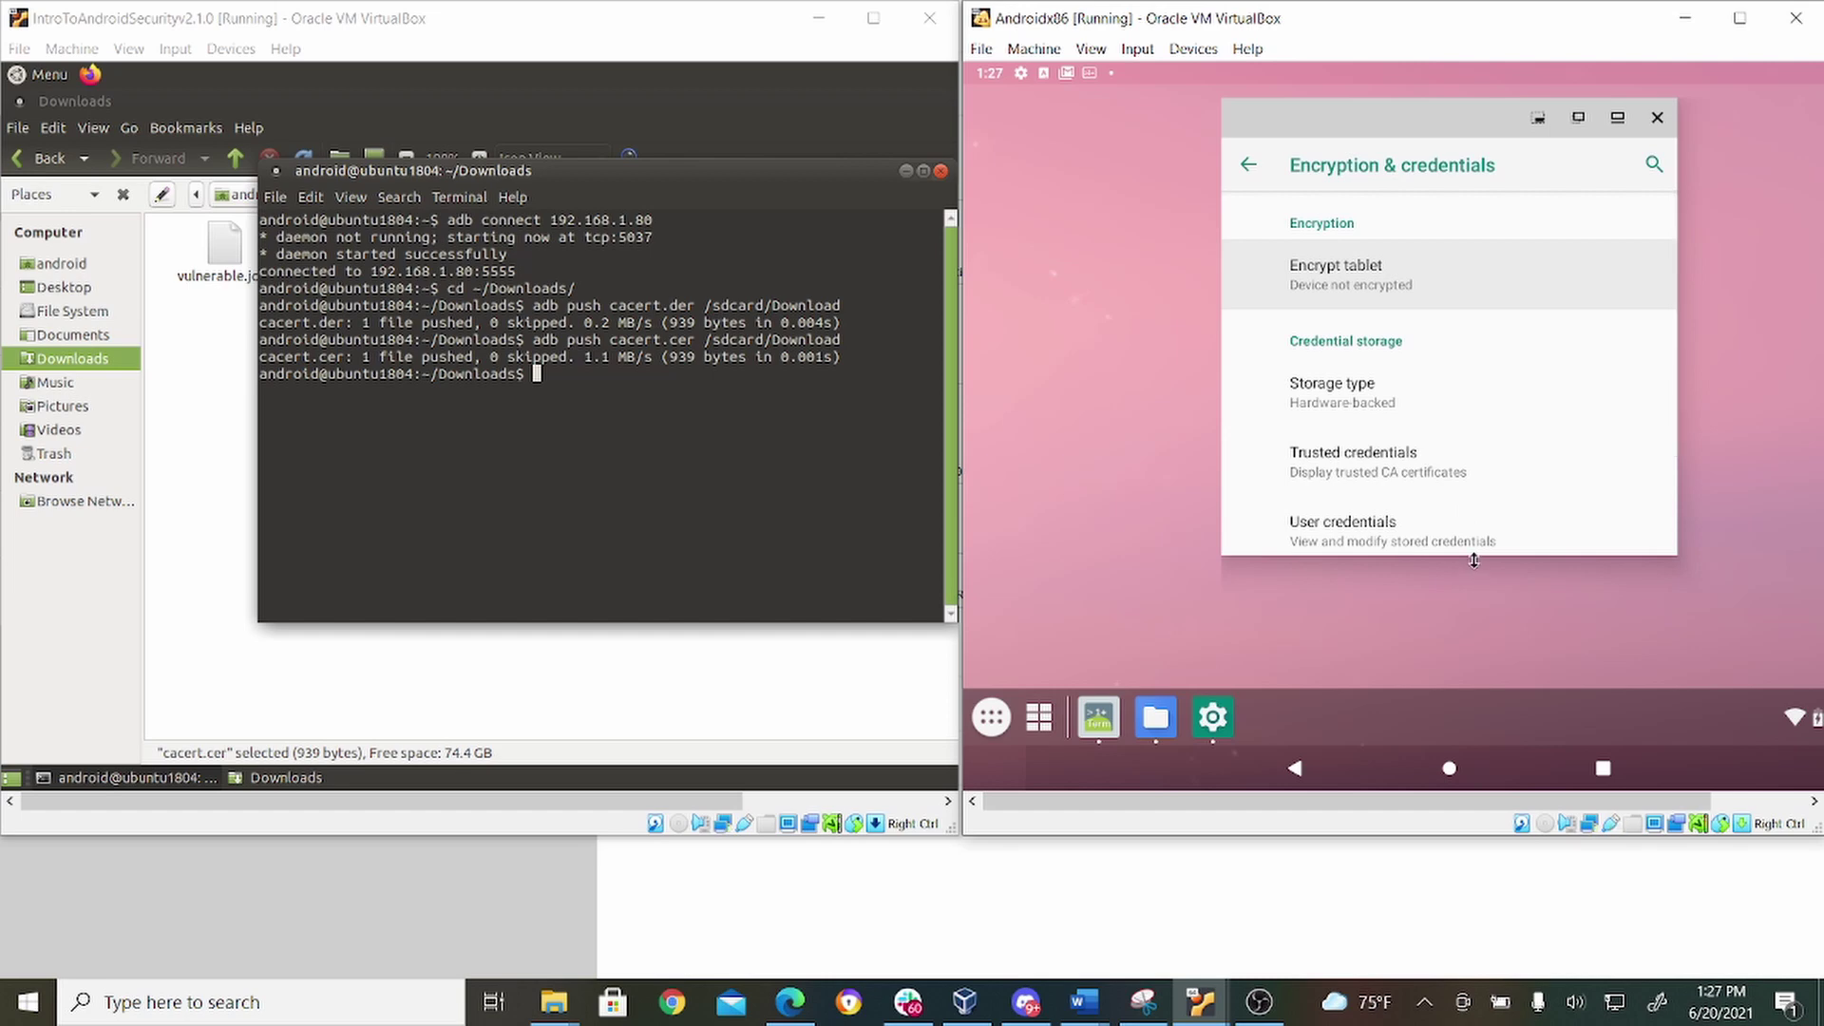
left_click_drag(1474, 563, 1472, 665)
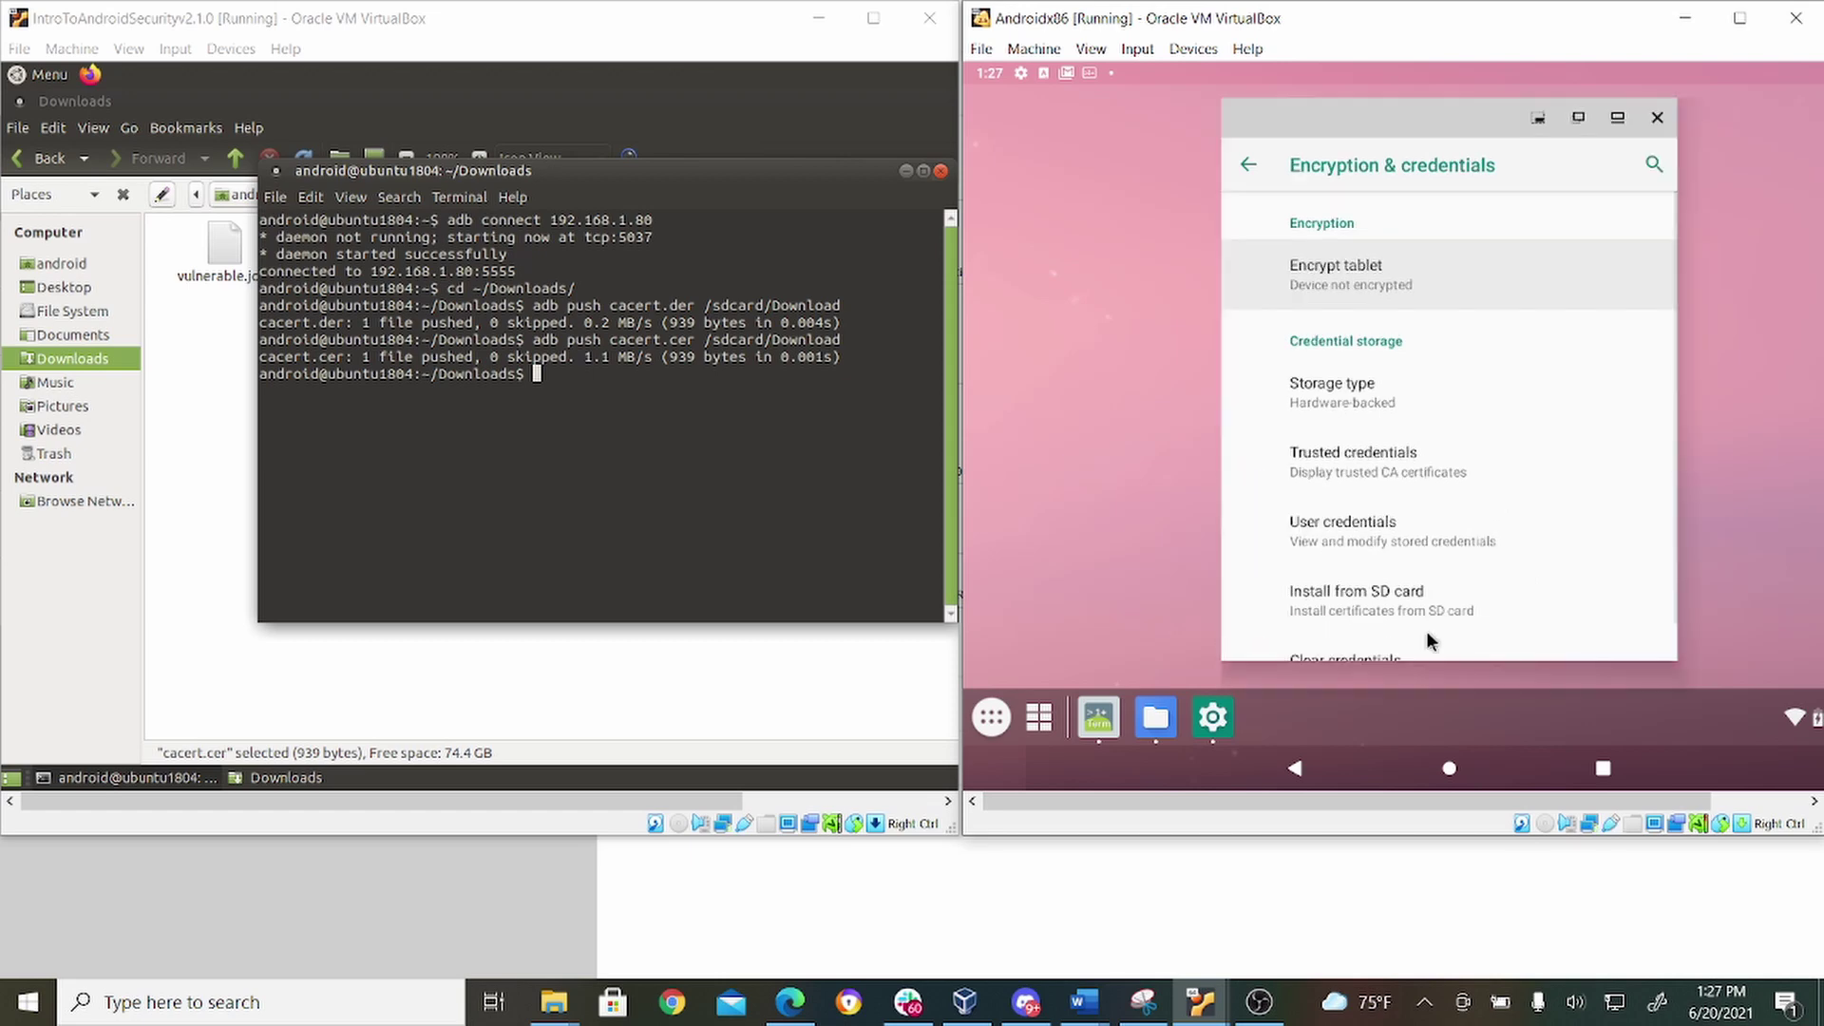
left_click(1401, 608)
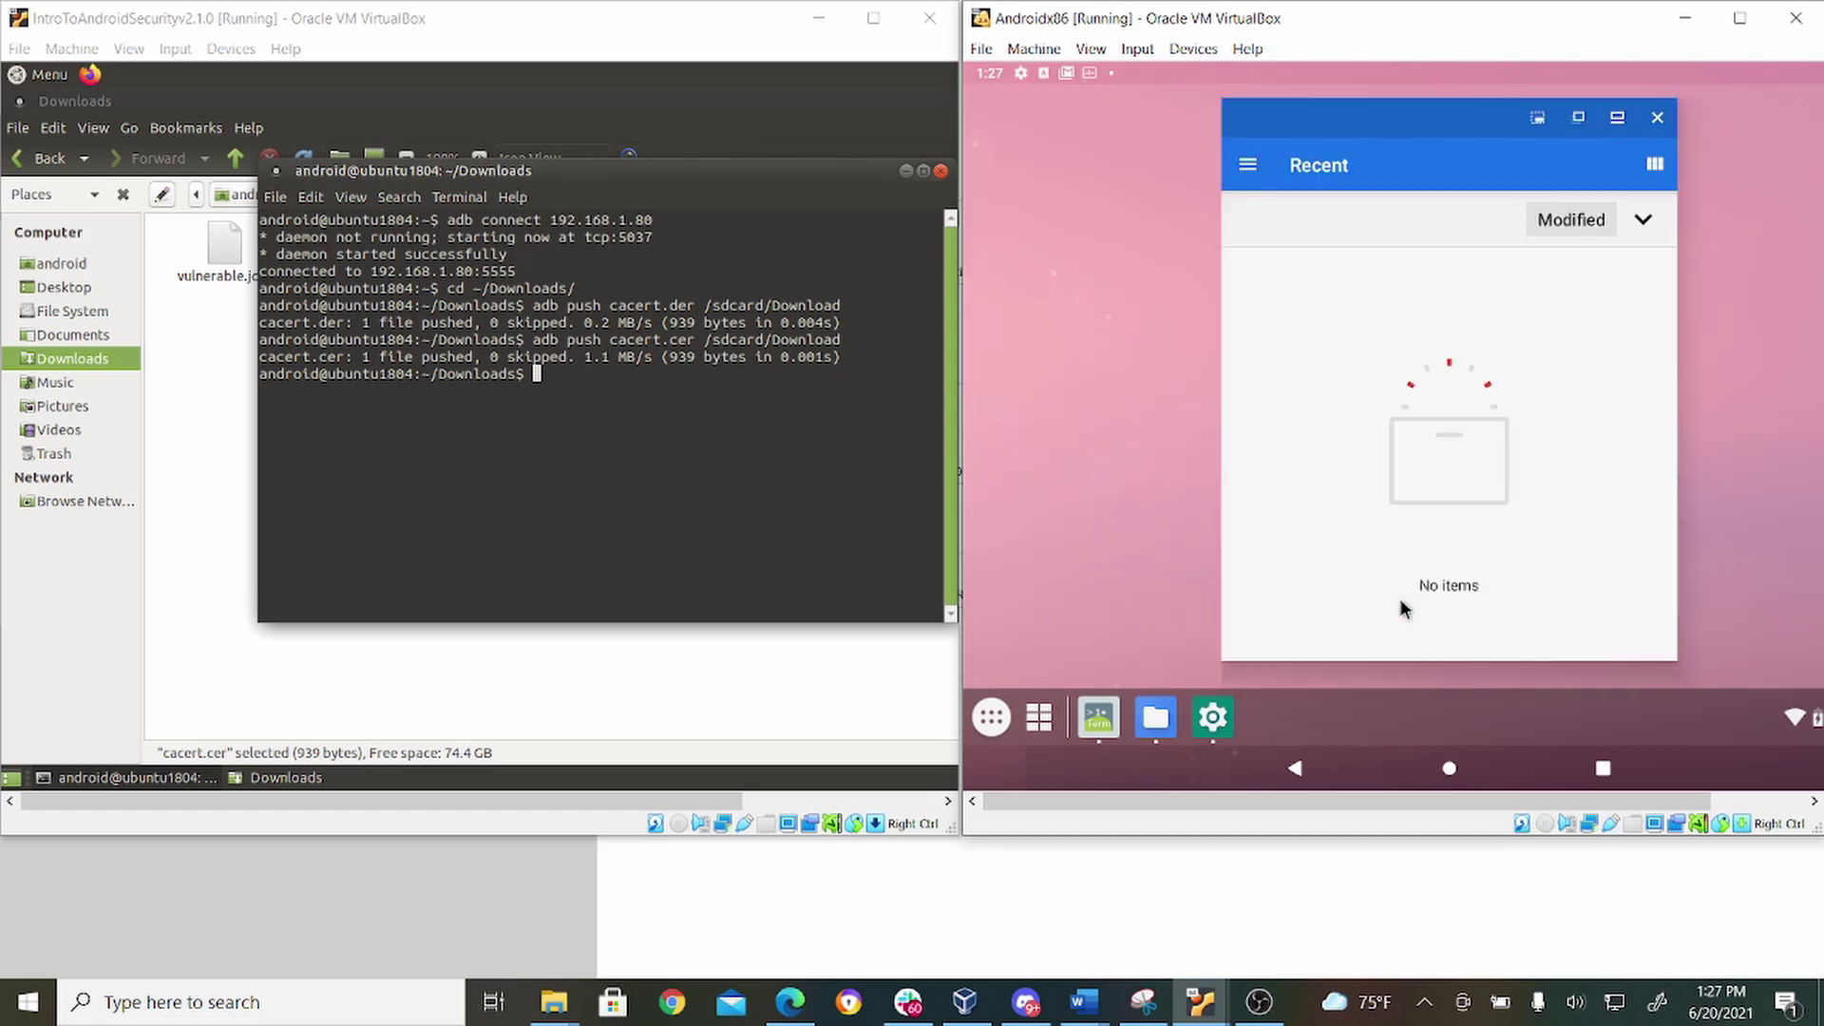
left_click(1248, 165)
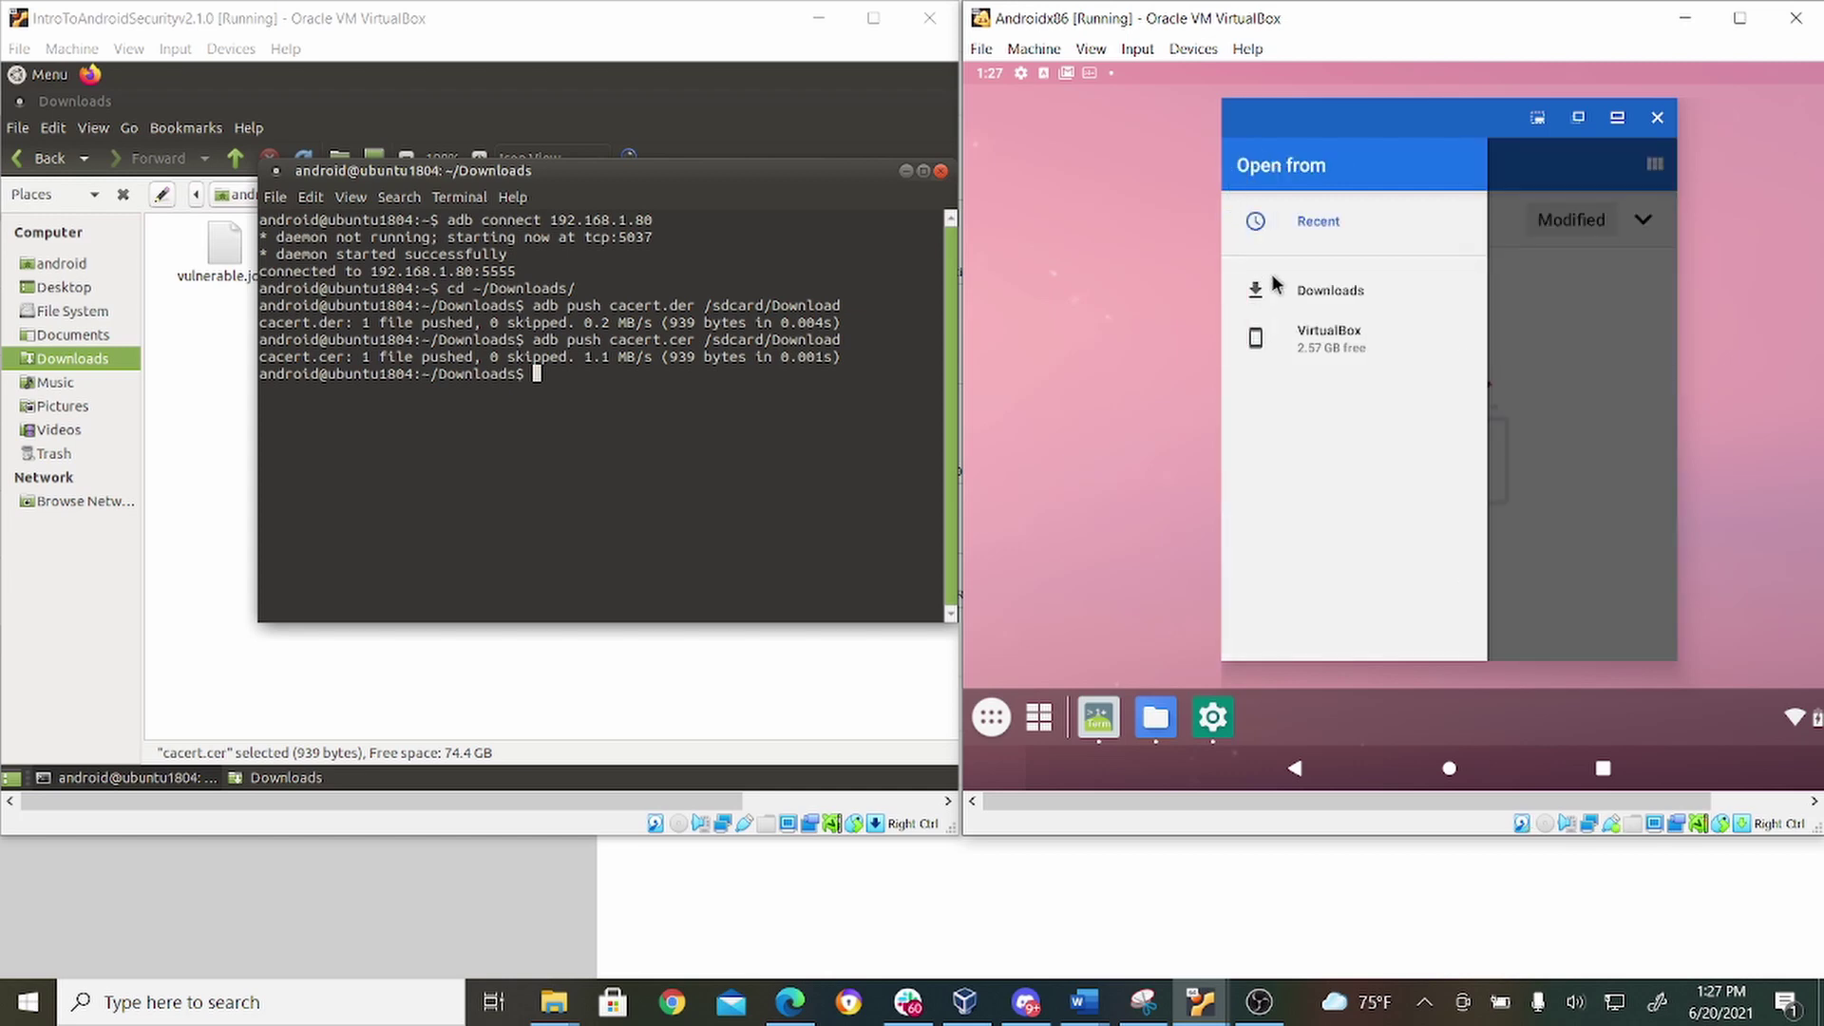
left_click(1272, 276)
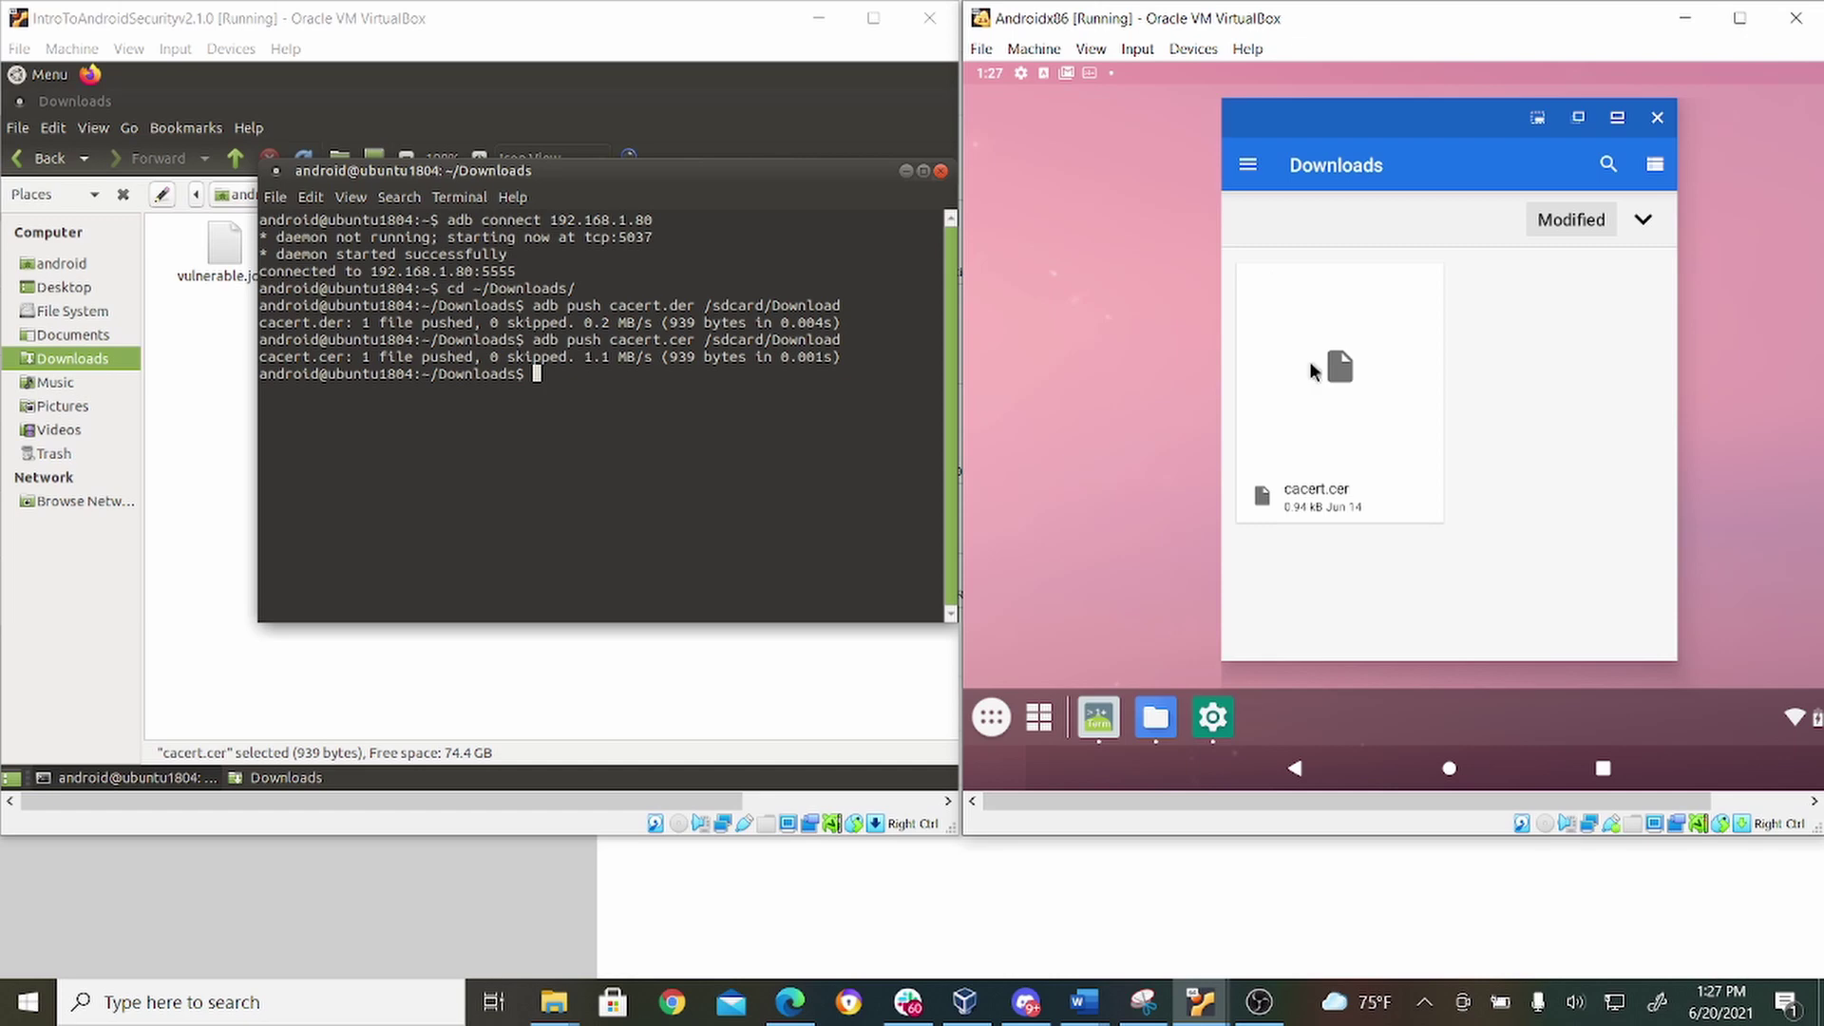
left_click(1331, 412)
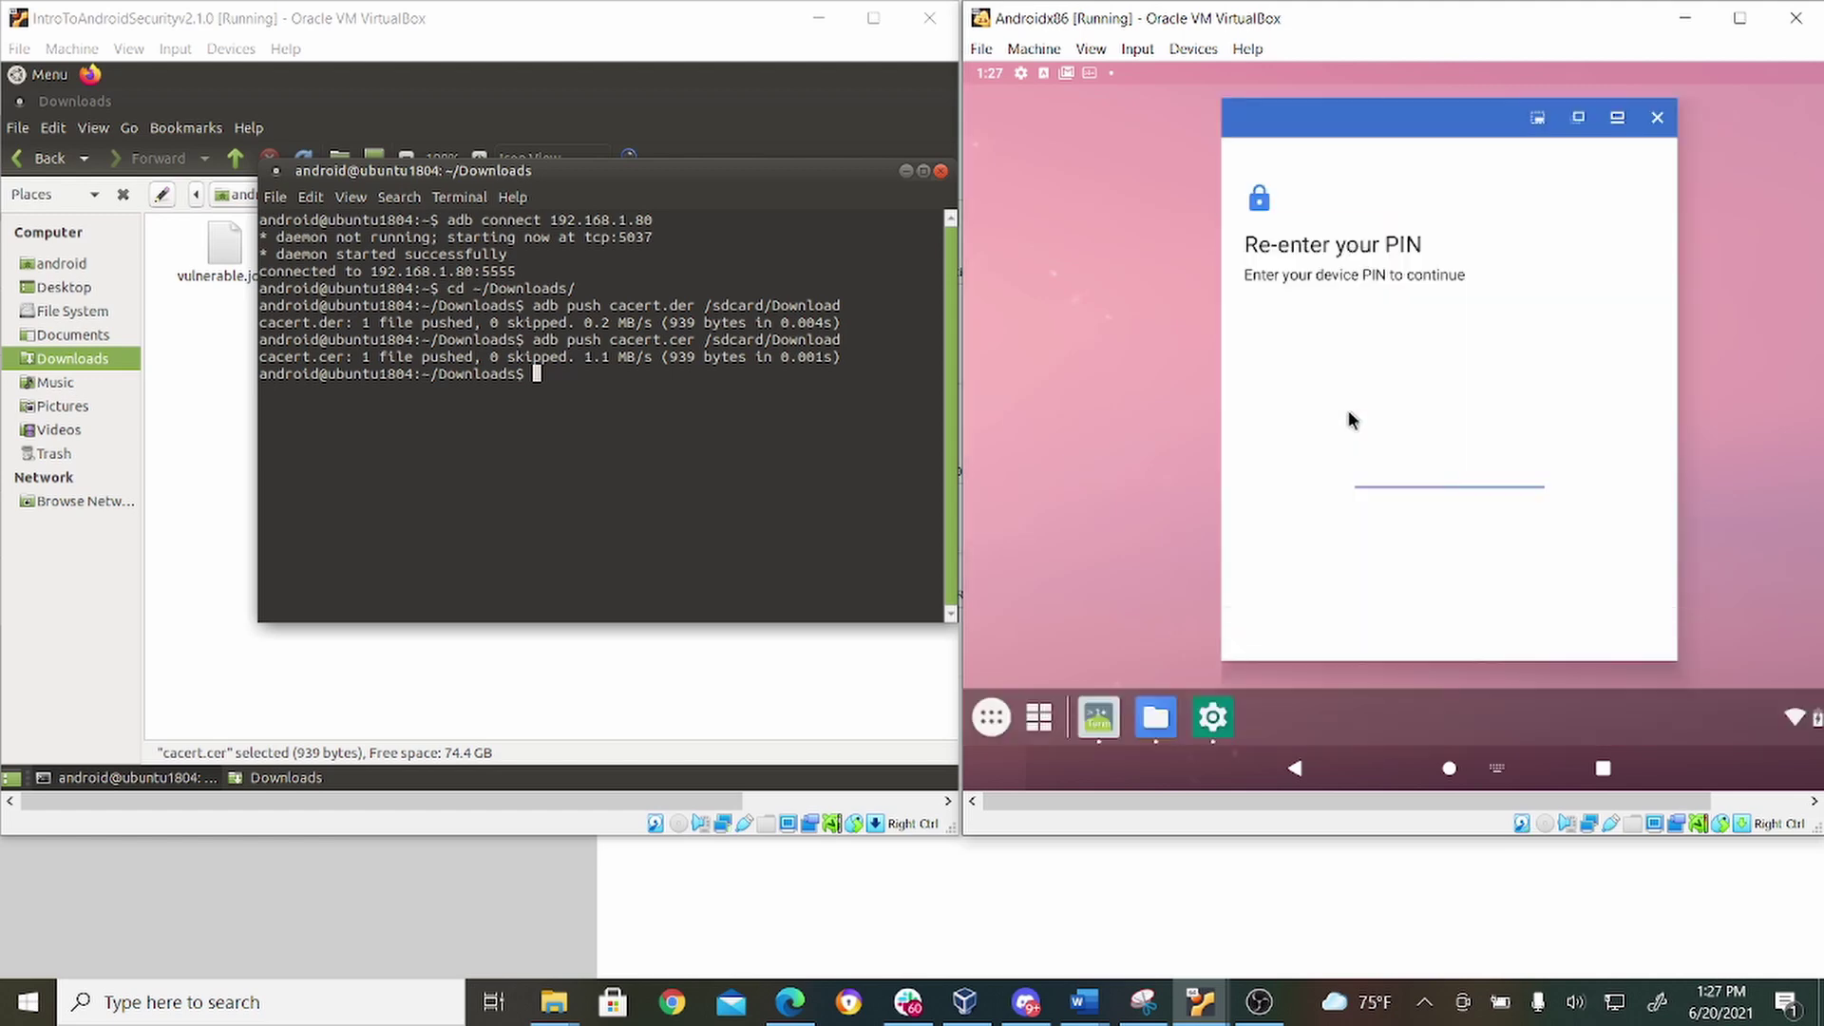
Enter the device PIN and name the certificate 'cacert.cer', confirming with OK.
key("Return")
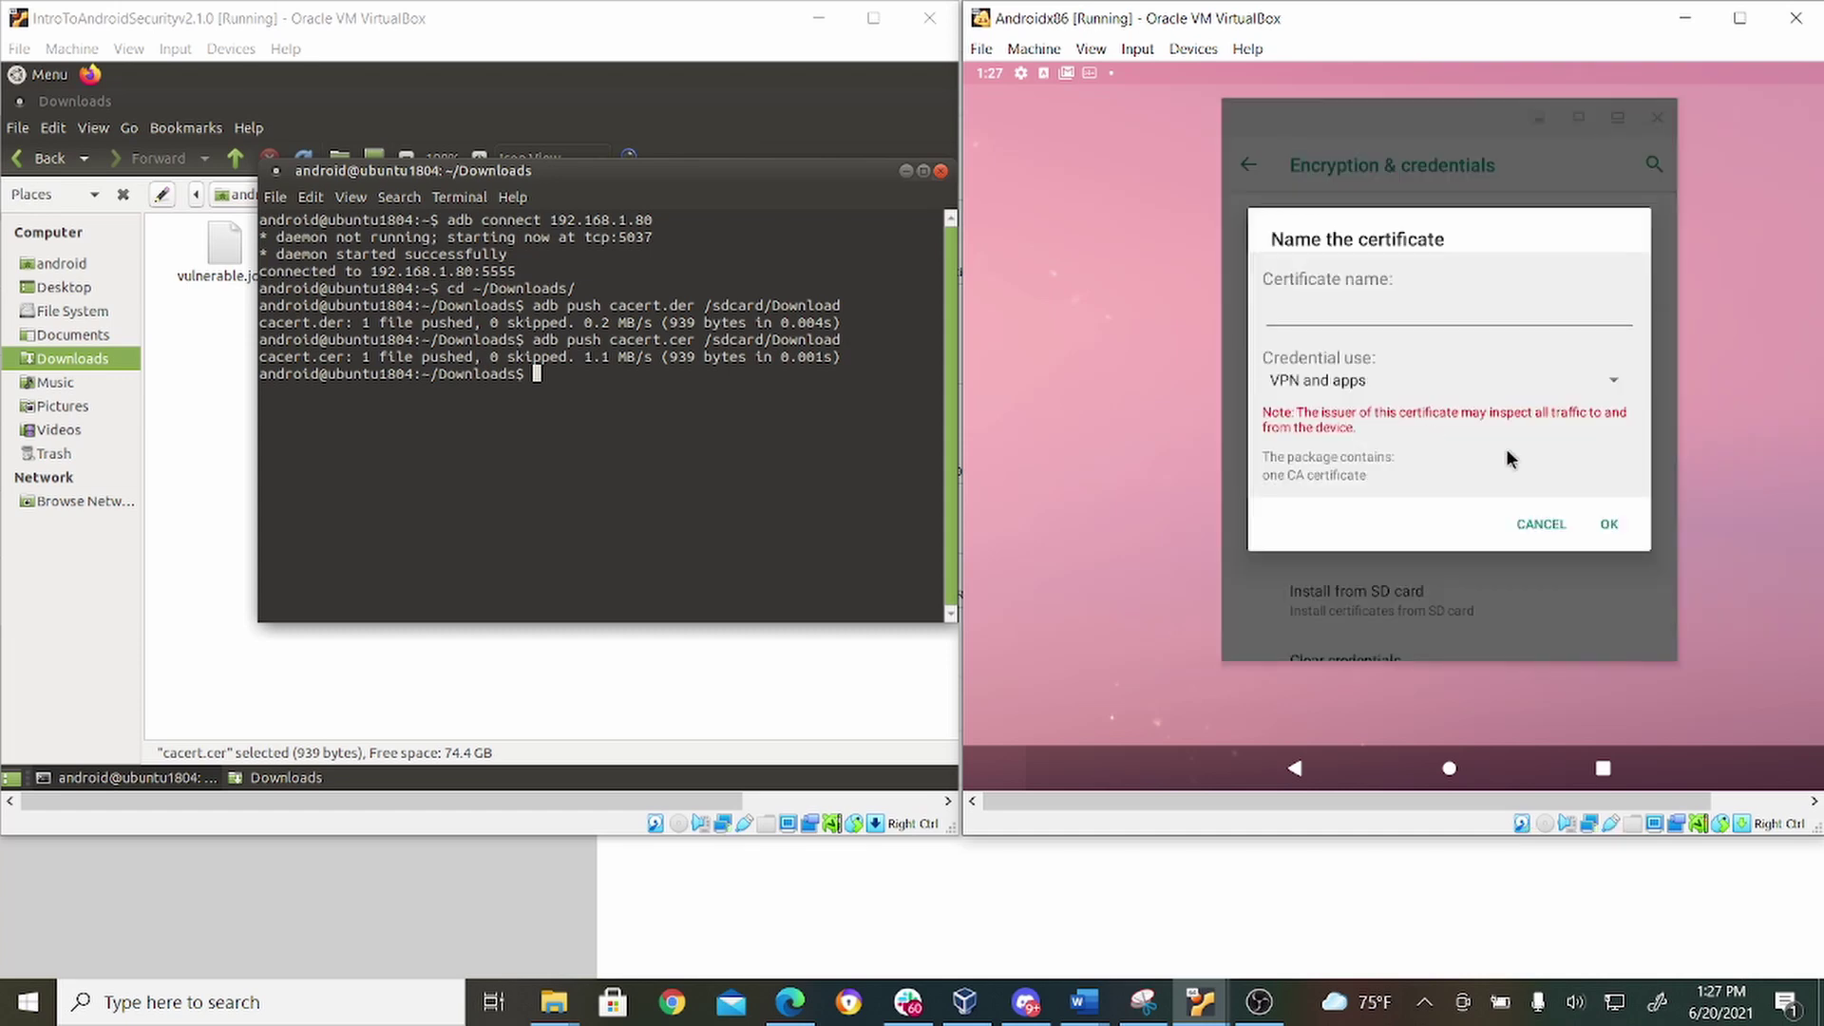
left_click(1419, 307)
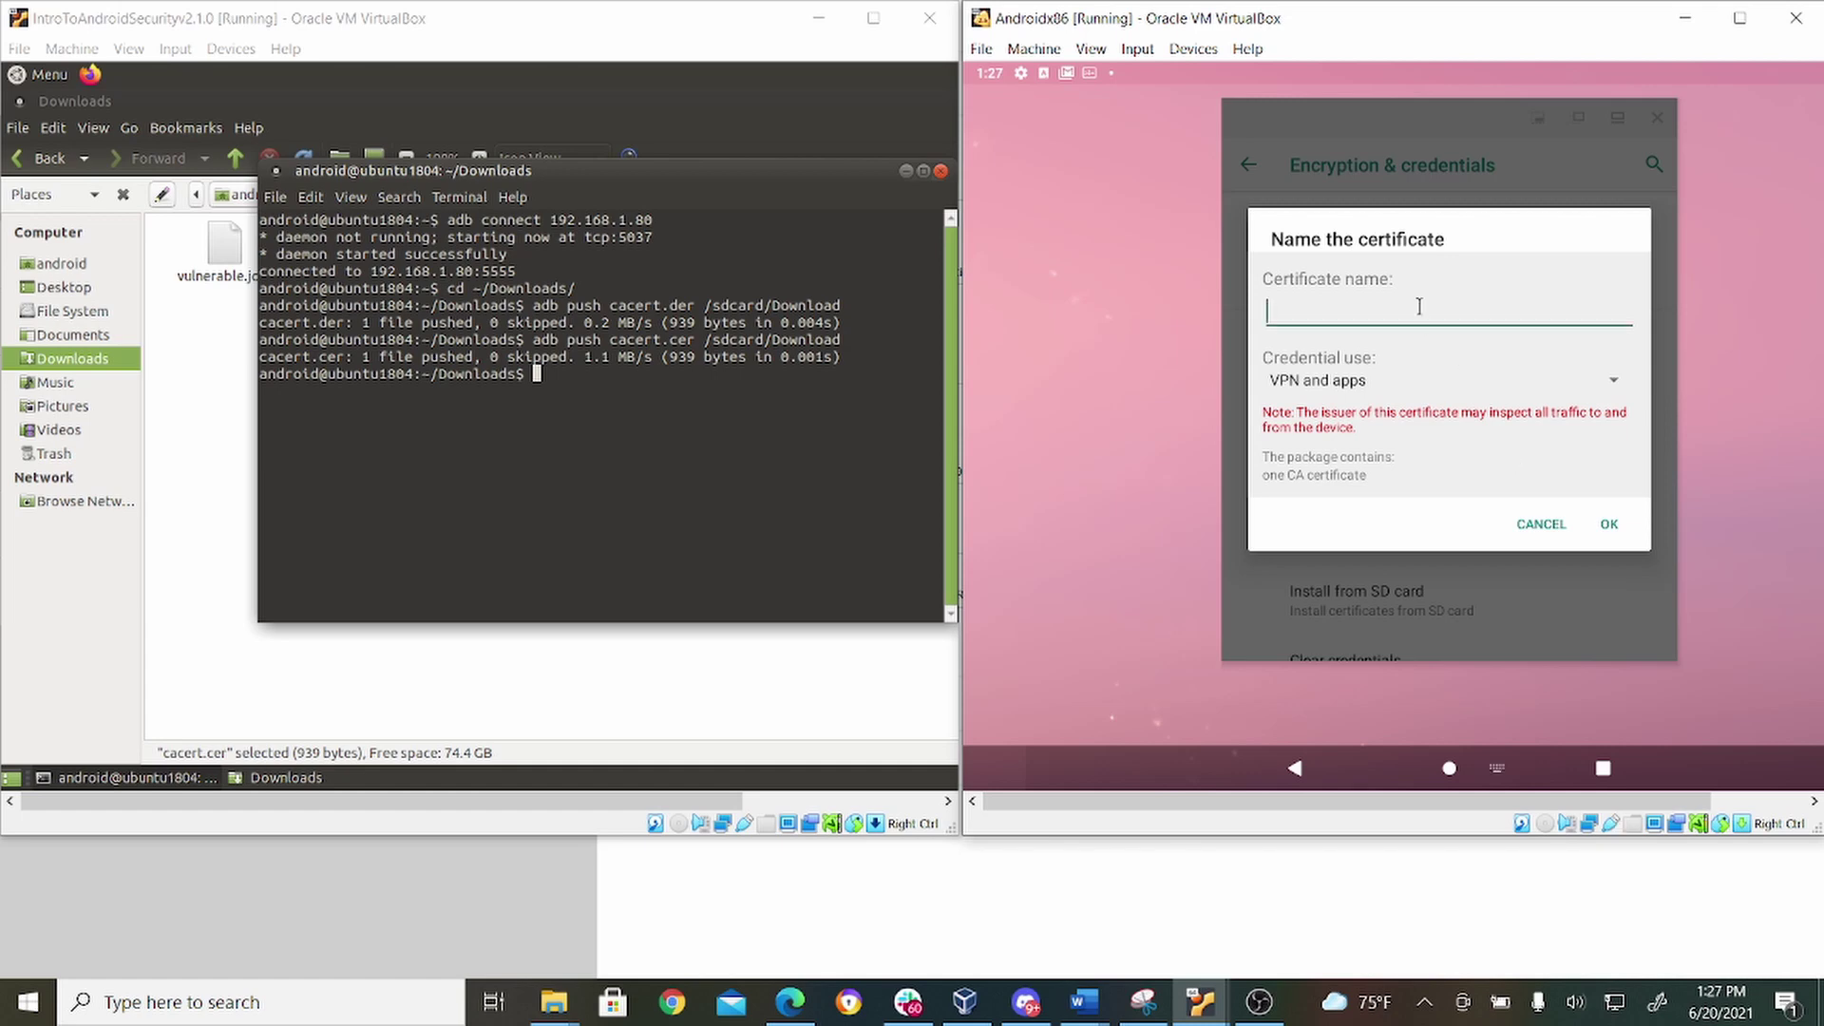
type("cacert")
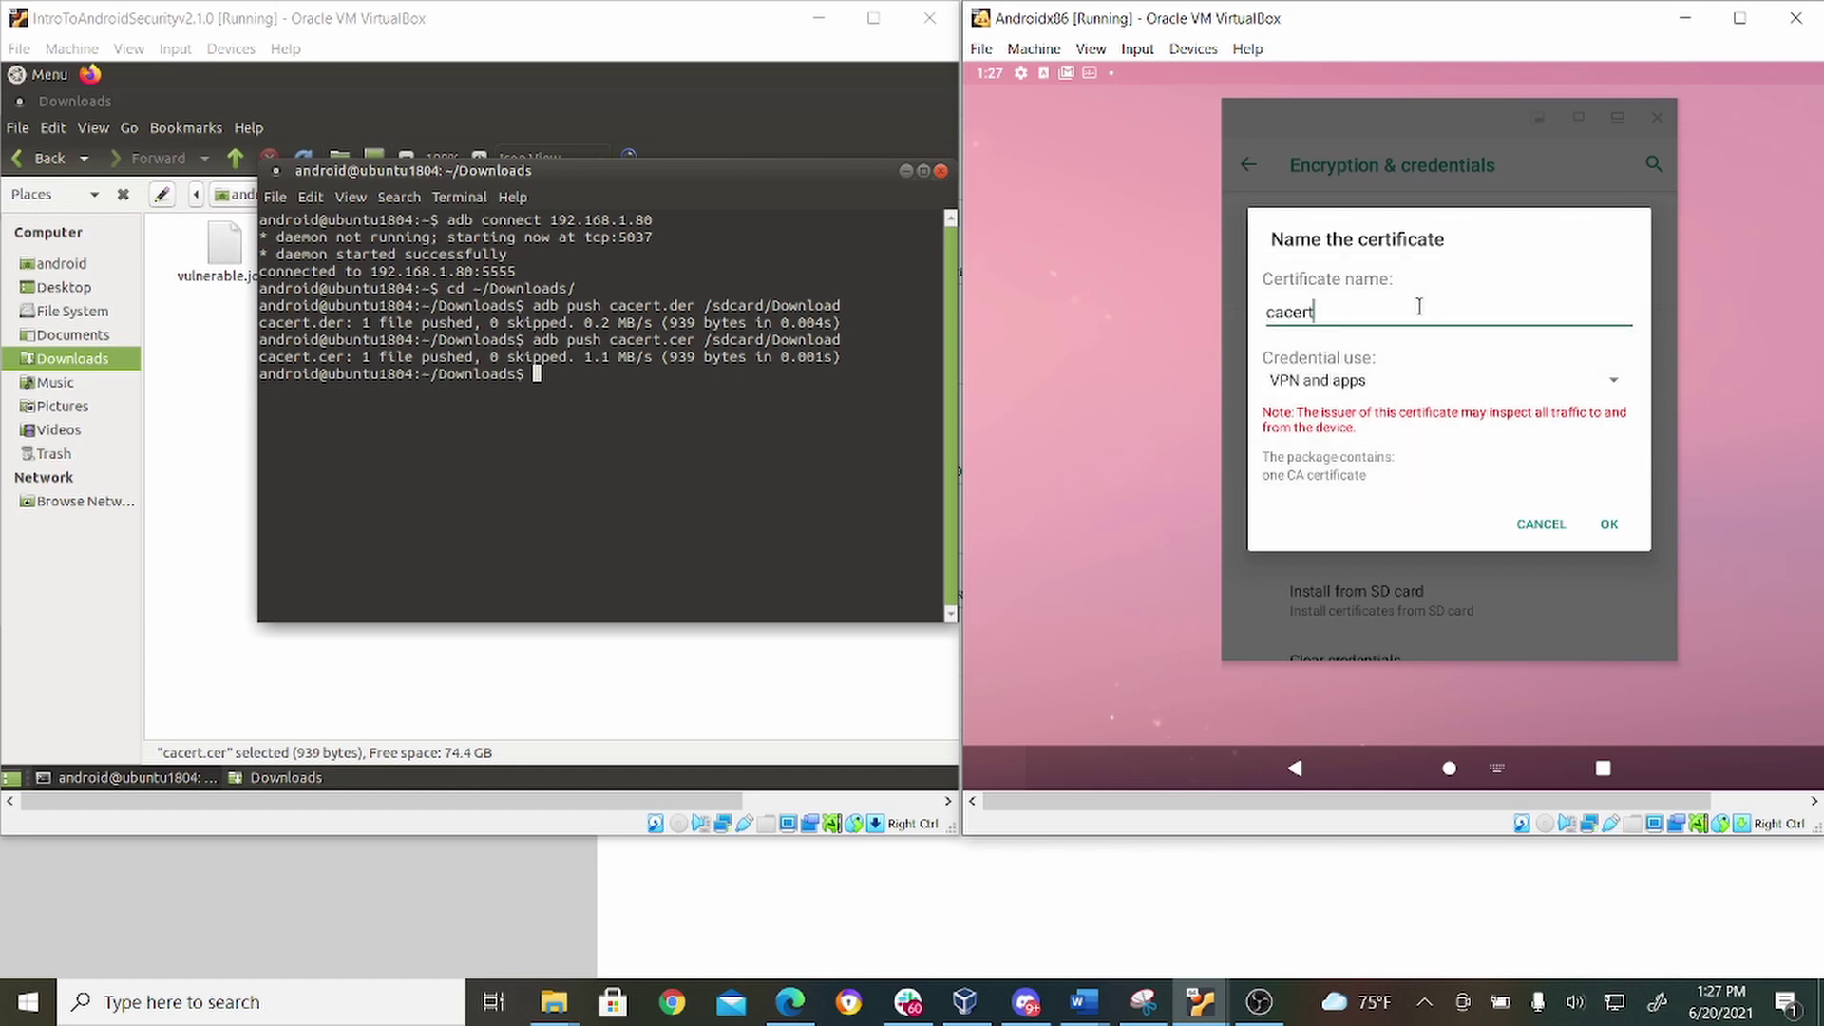
type(".cer")
left_click(1610, 529)
left_click(1608, 528)
left_click(1607, 527)
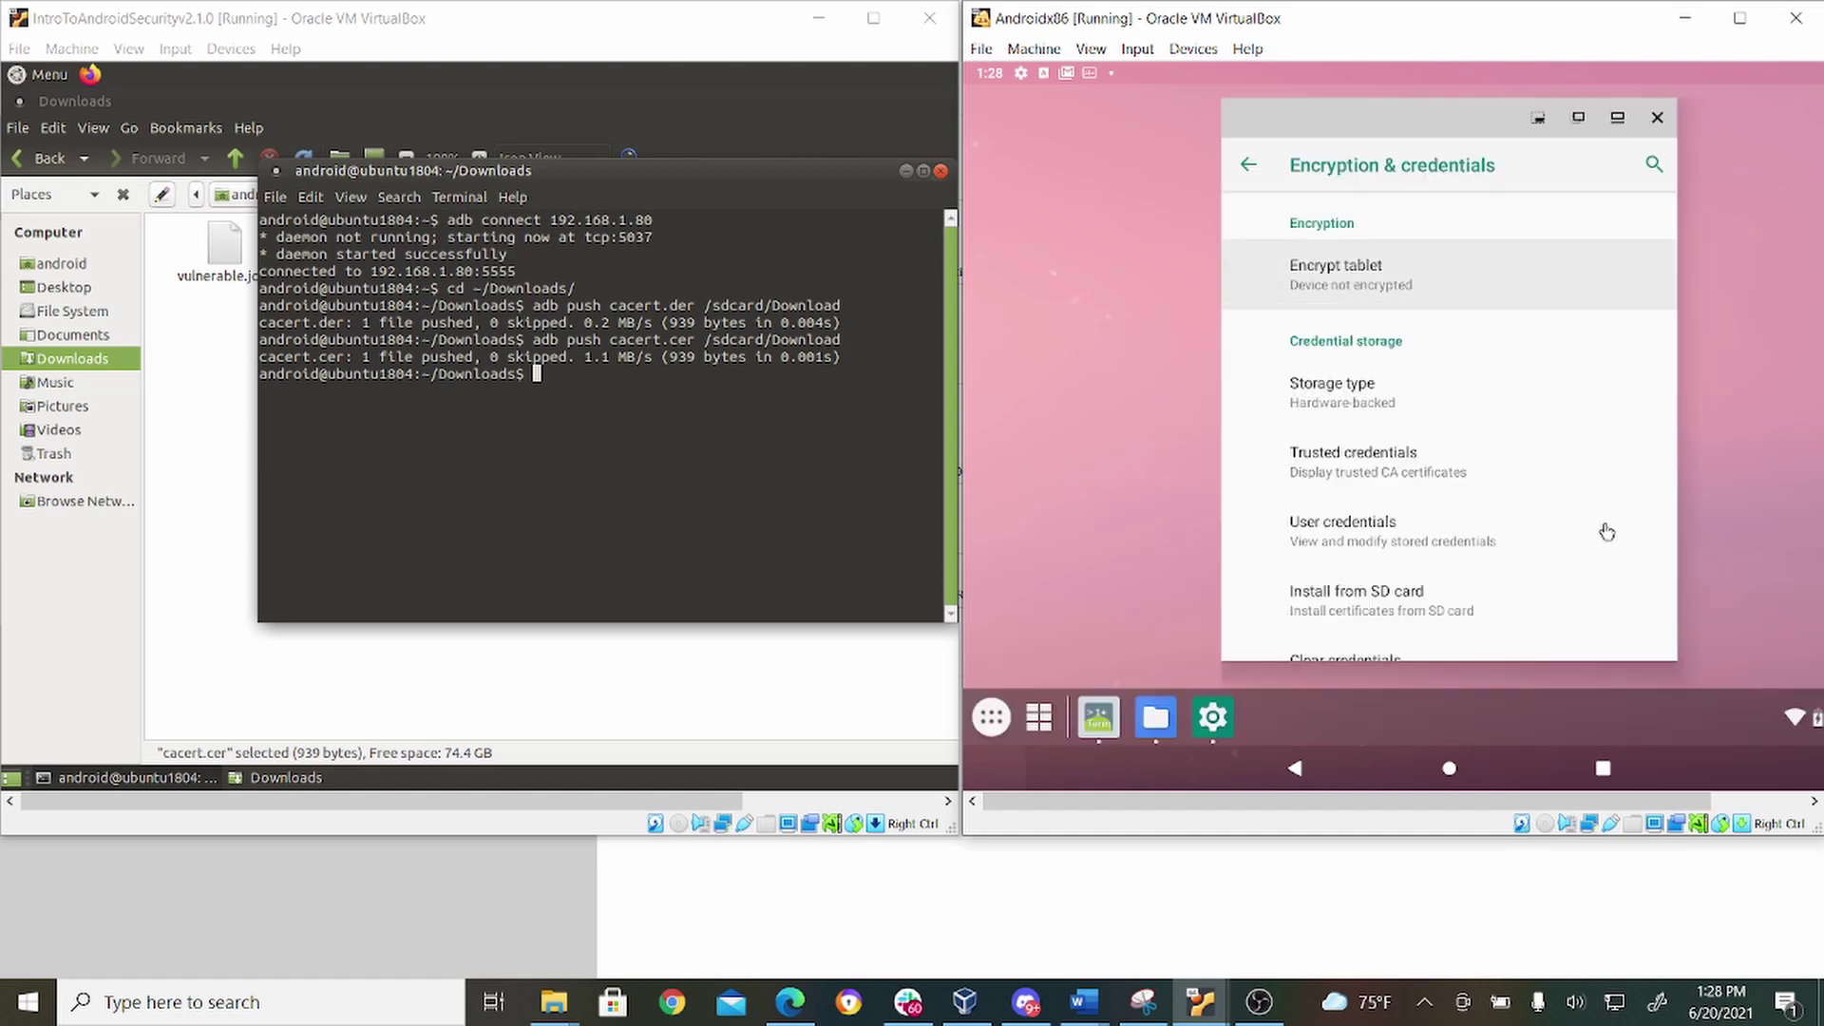
View the PortSwigger CA under Trusted credentials' USER tab, then raise Ubuntu's Caja window.
left_click(1389, 472)
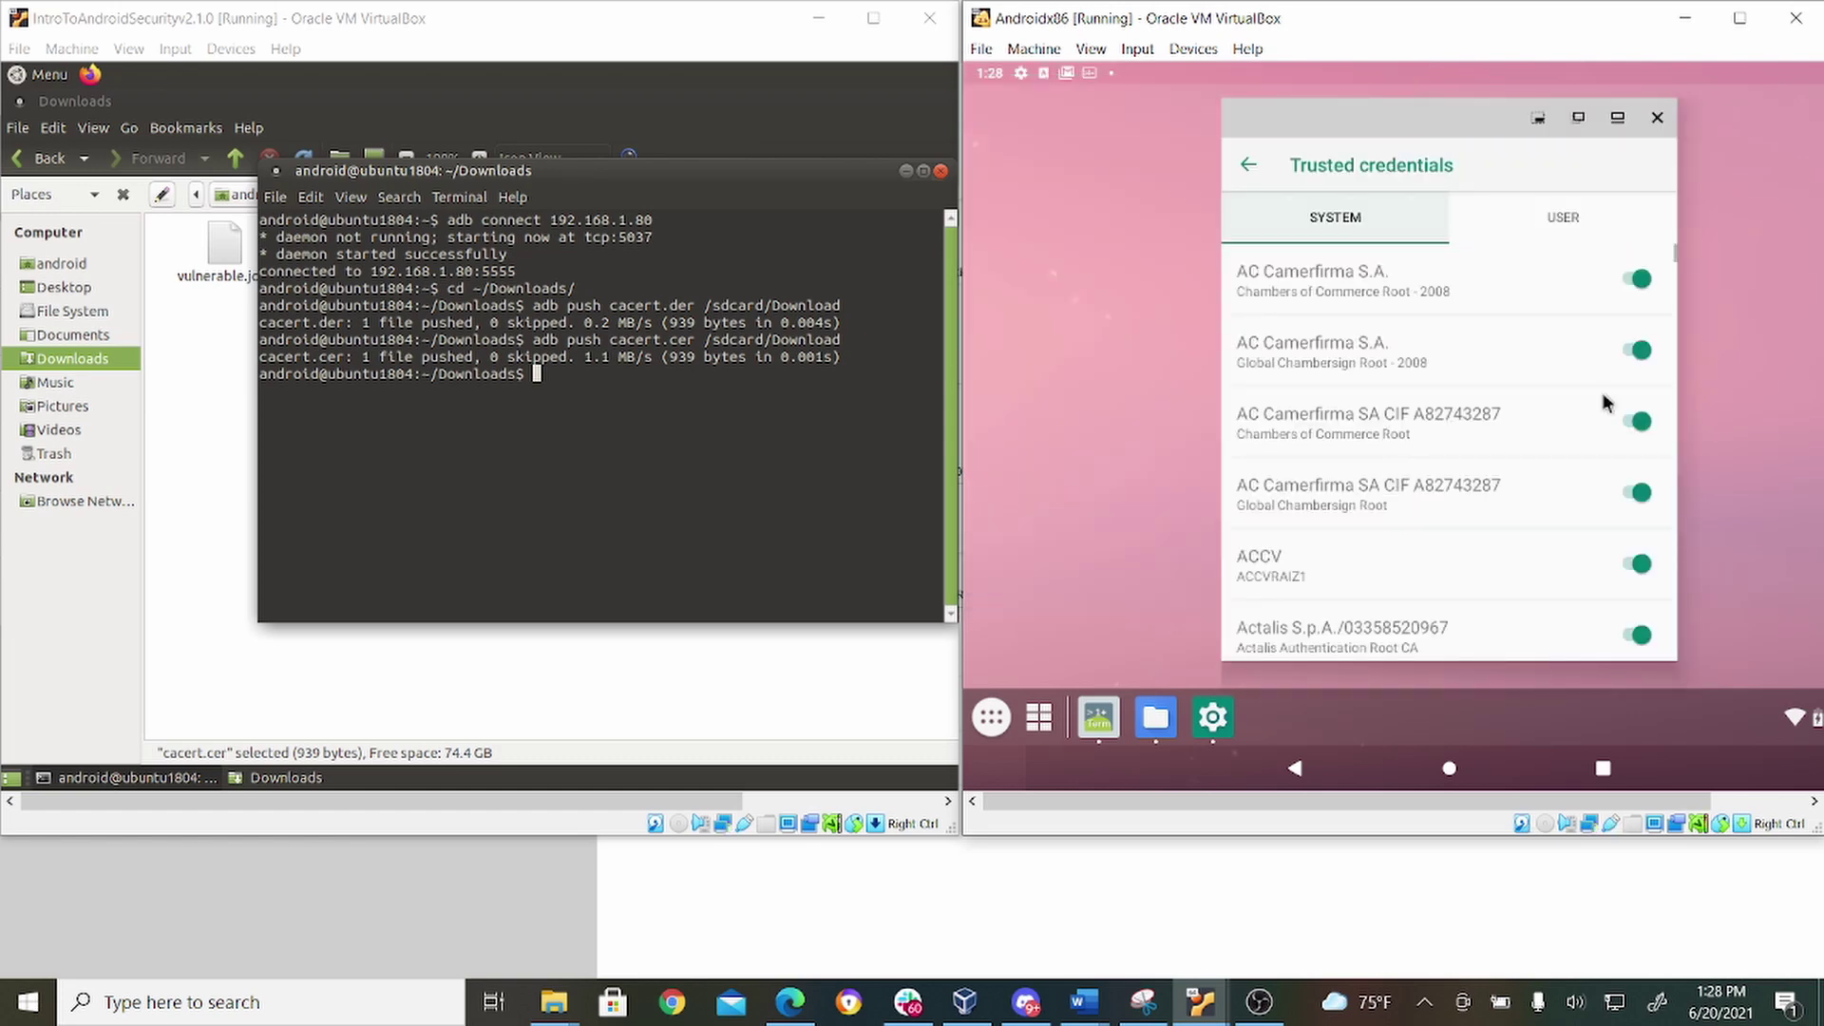
left_click(1560, 219)
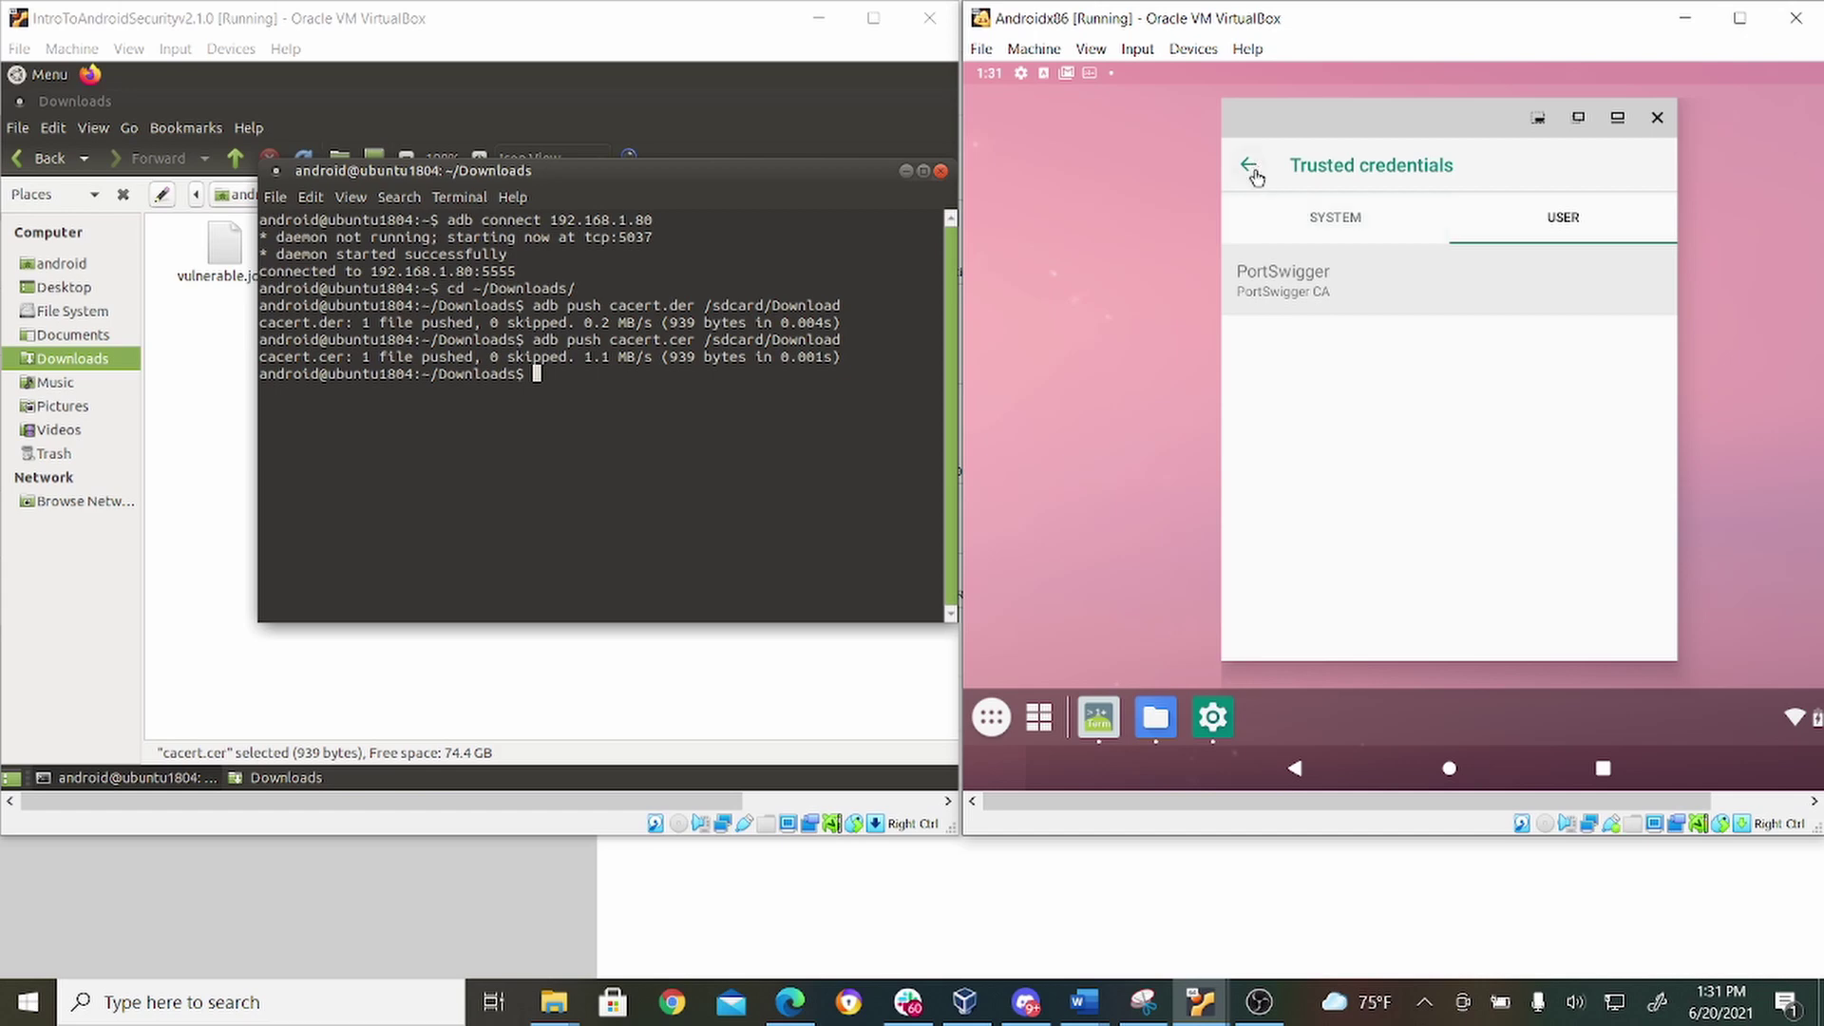
left_click(377, 683)
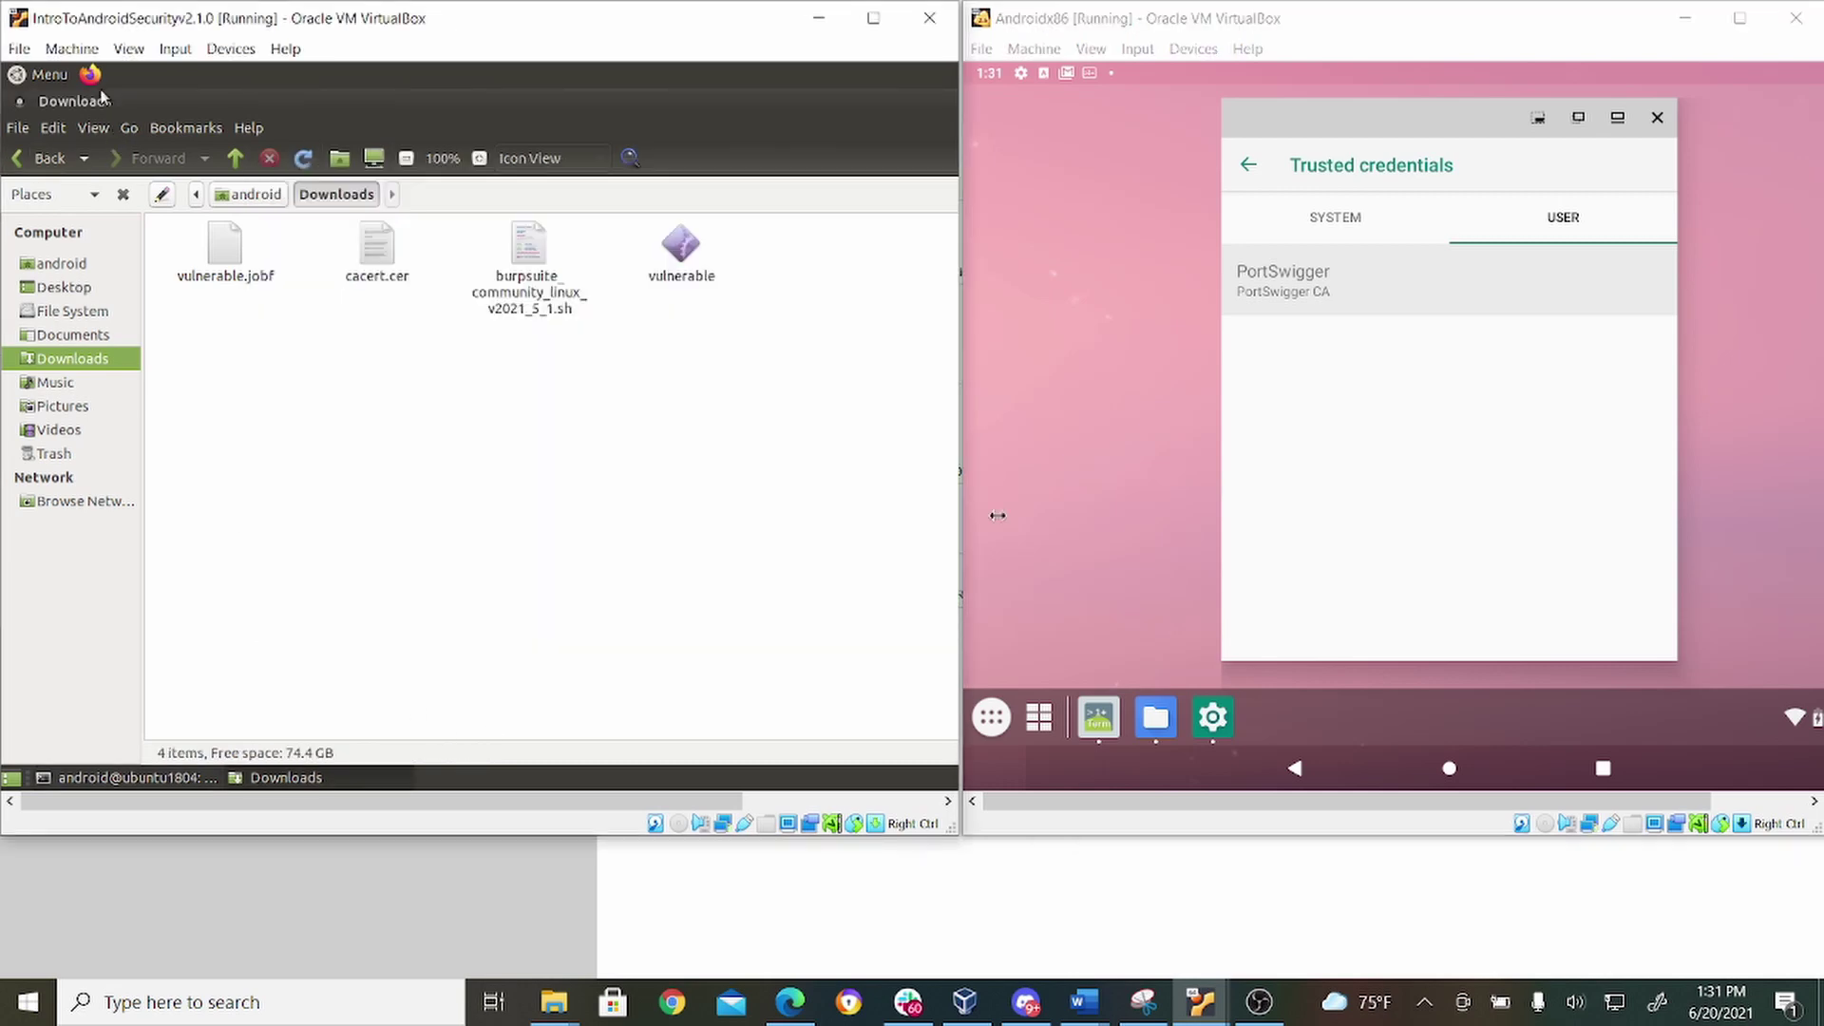
Launch BurpSuite Community from the MATE Menu's Penetration Testing category.
left_click(43, 75)
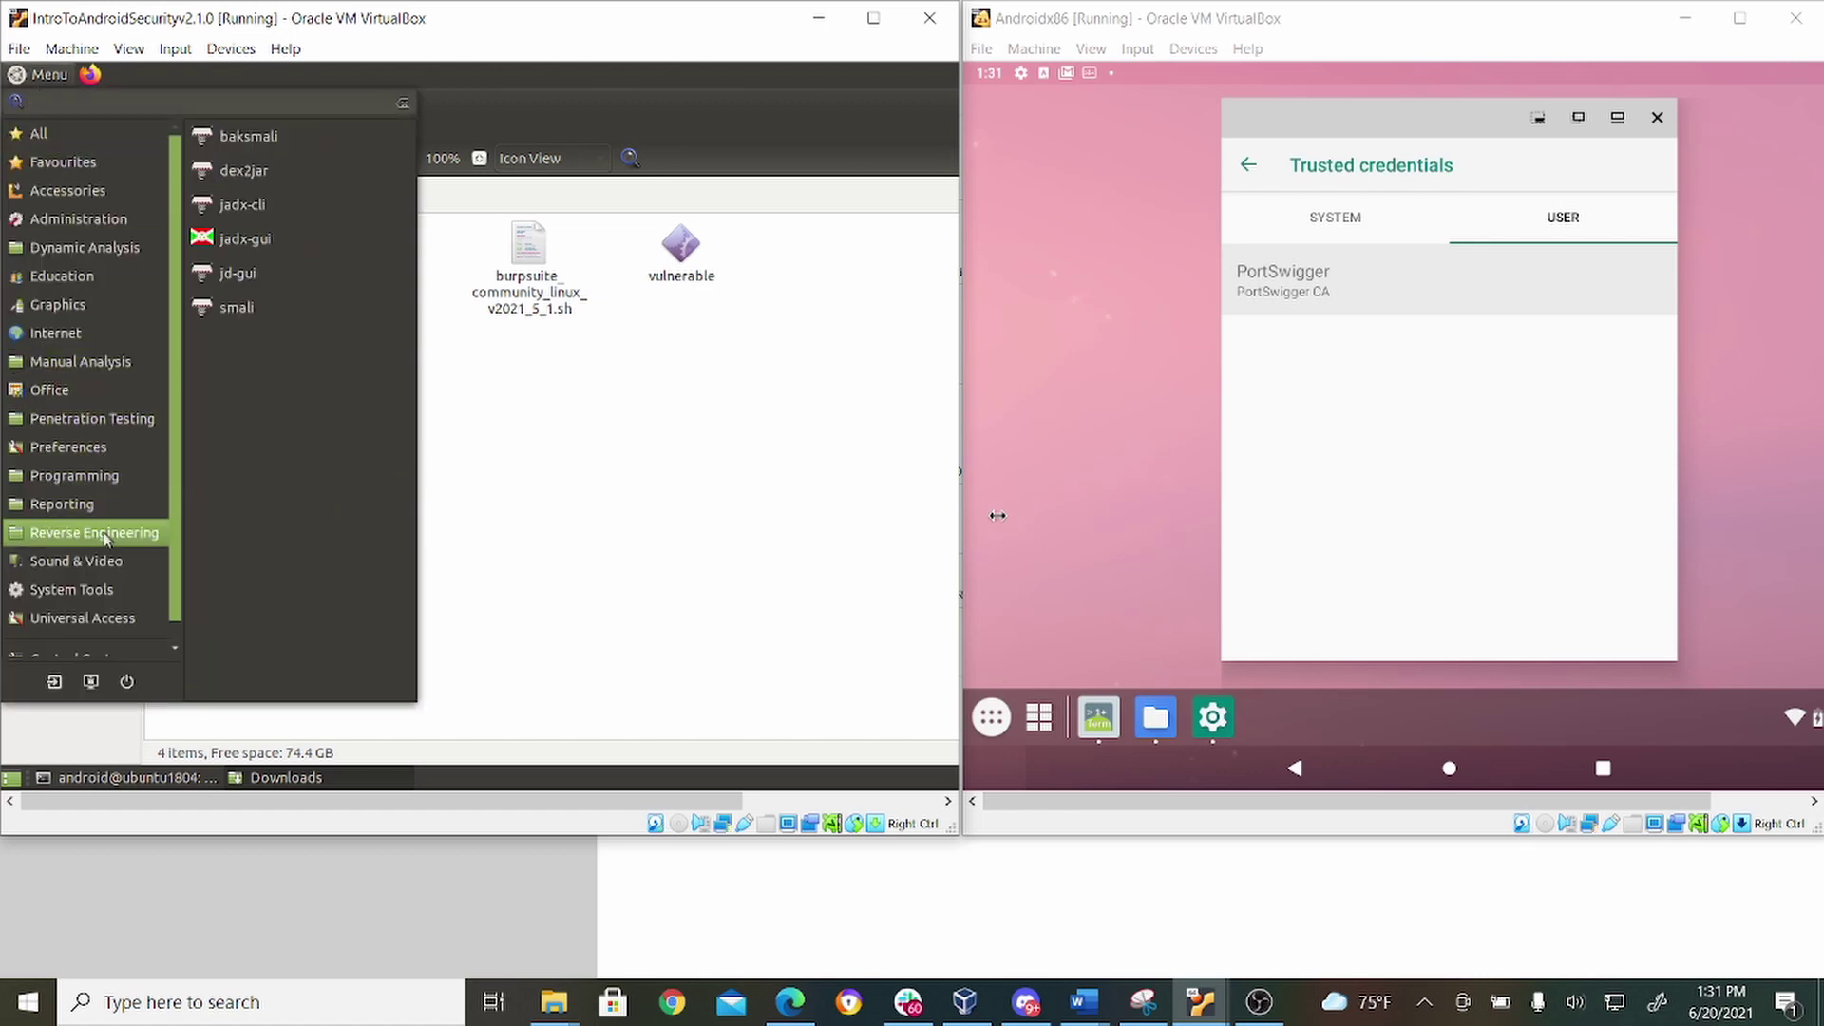
mouse_move(100, 430)
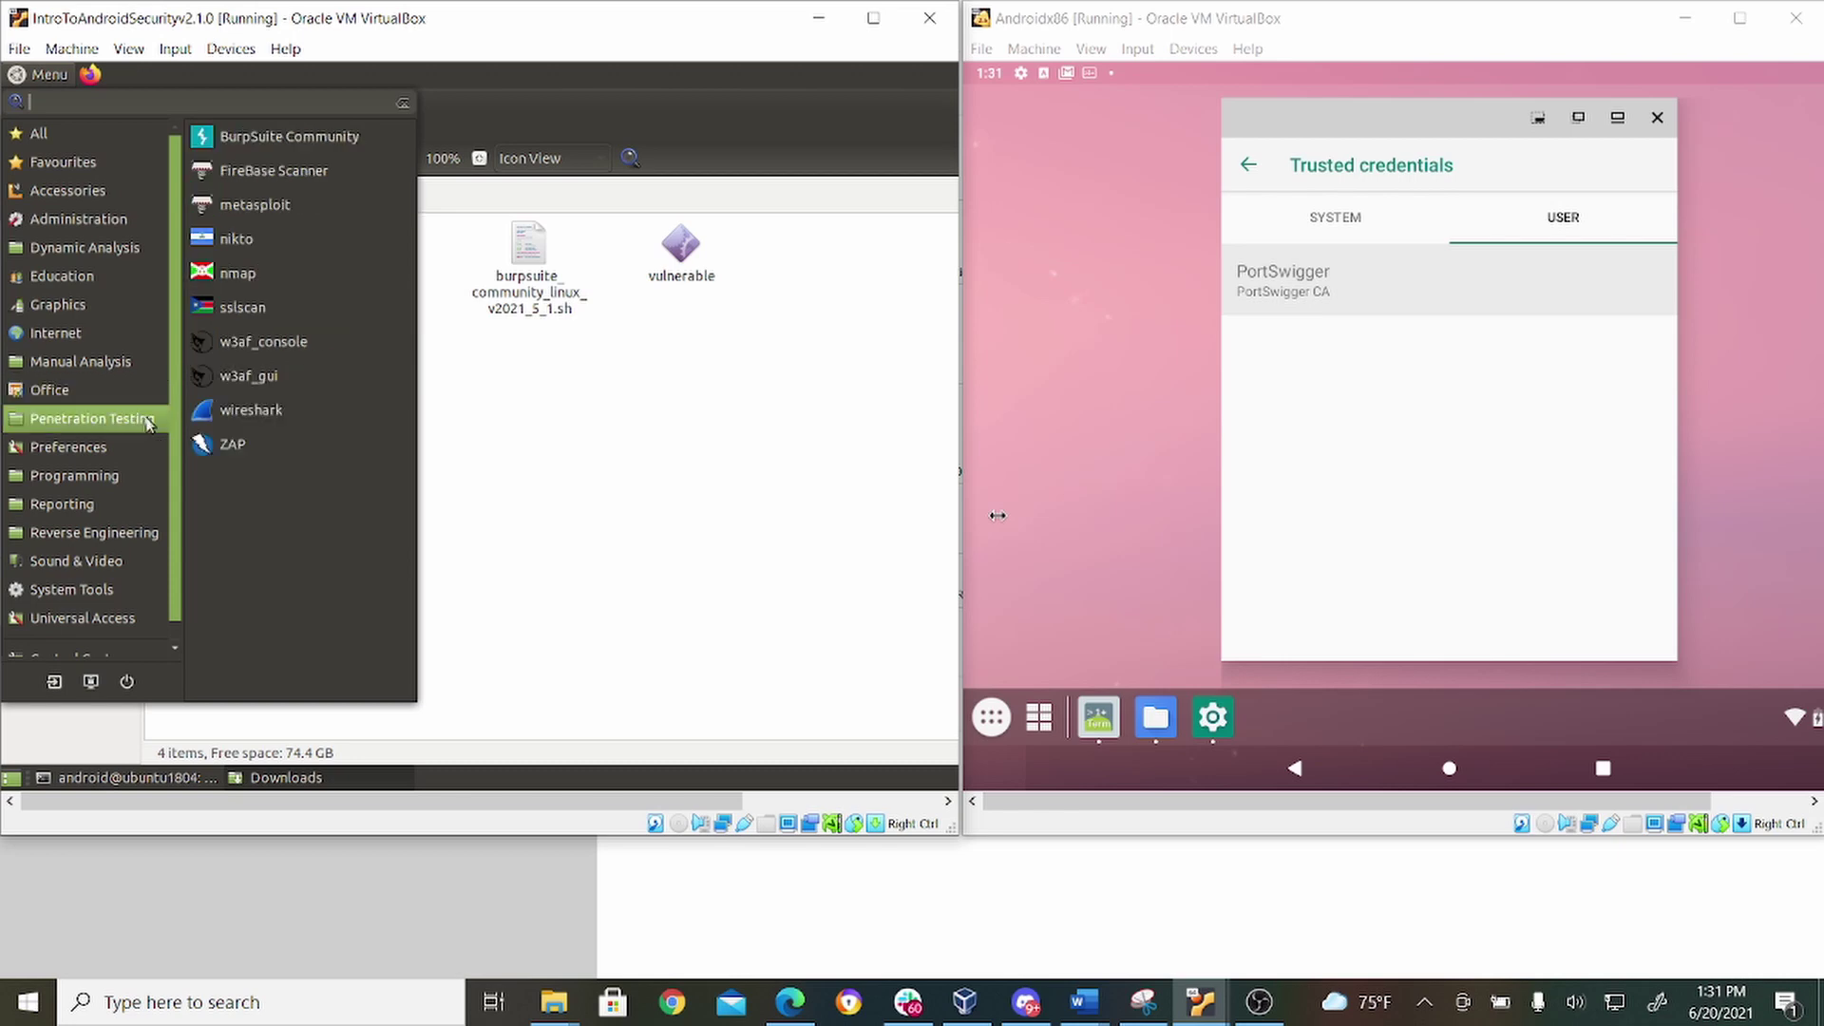
left_click(313, 137)
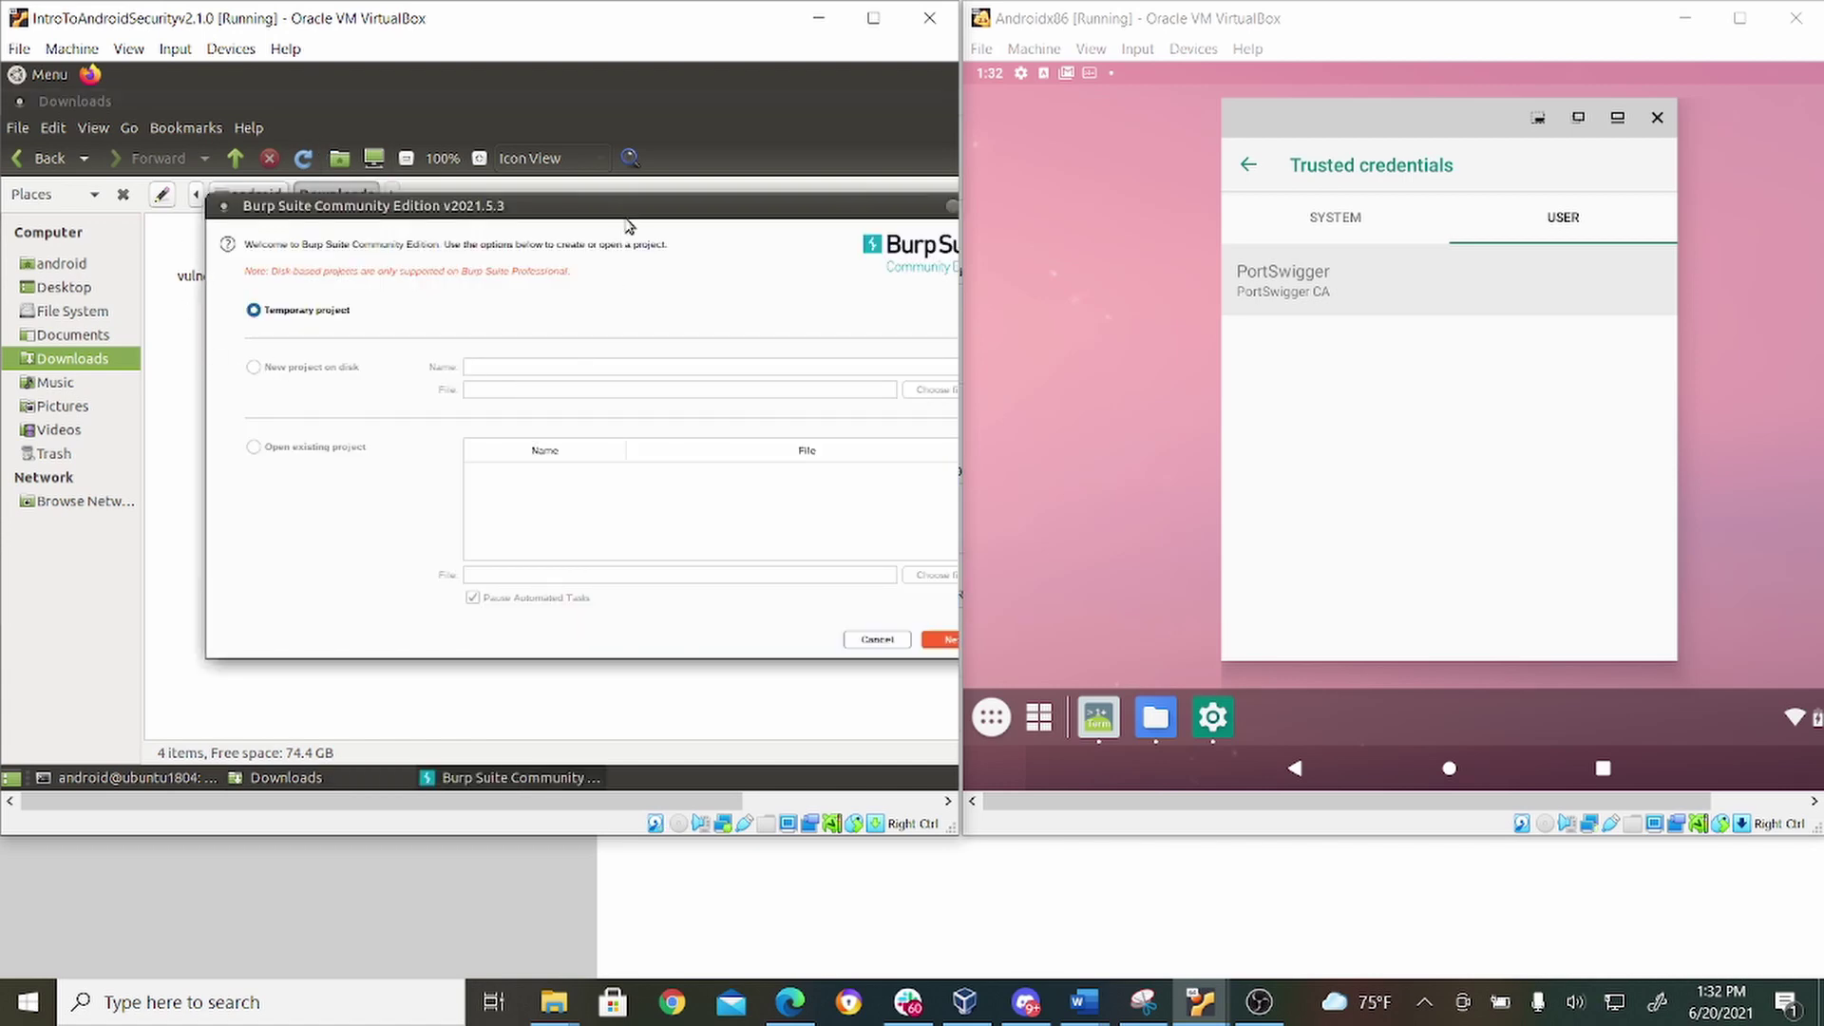
Start a temporary Burp project with defaults, turn off Dashboard capturing, and open Proxy.
left_click_drag(632, 207, 515, 198)
left_click(836, 636)
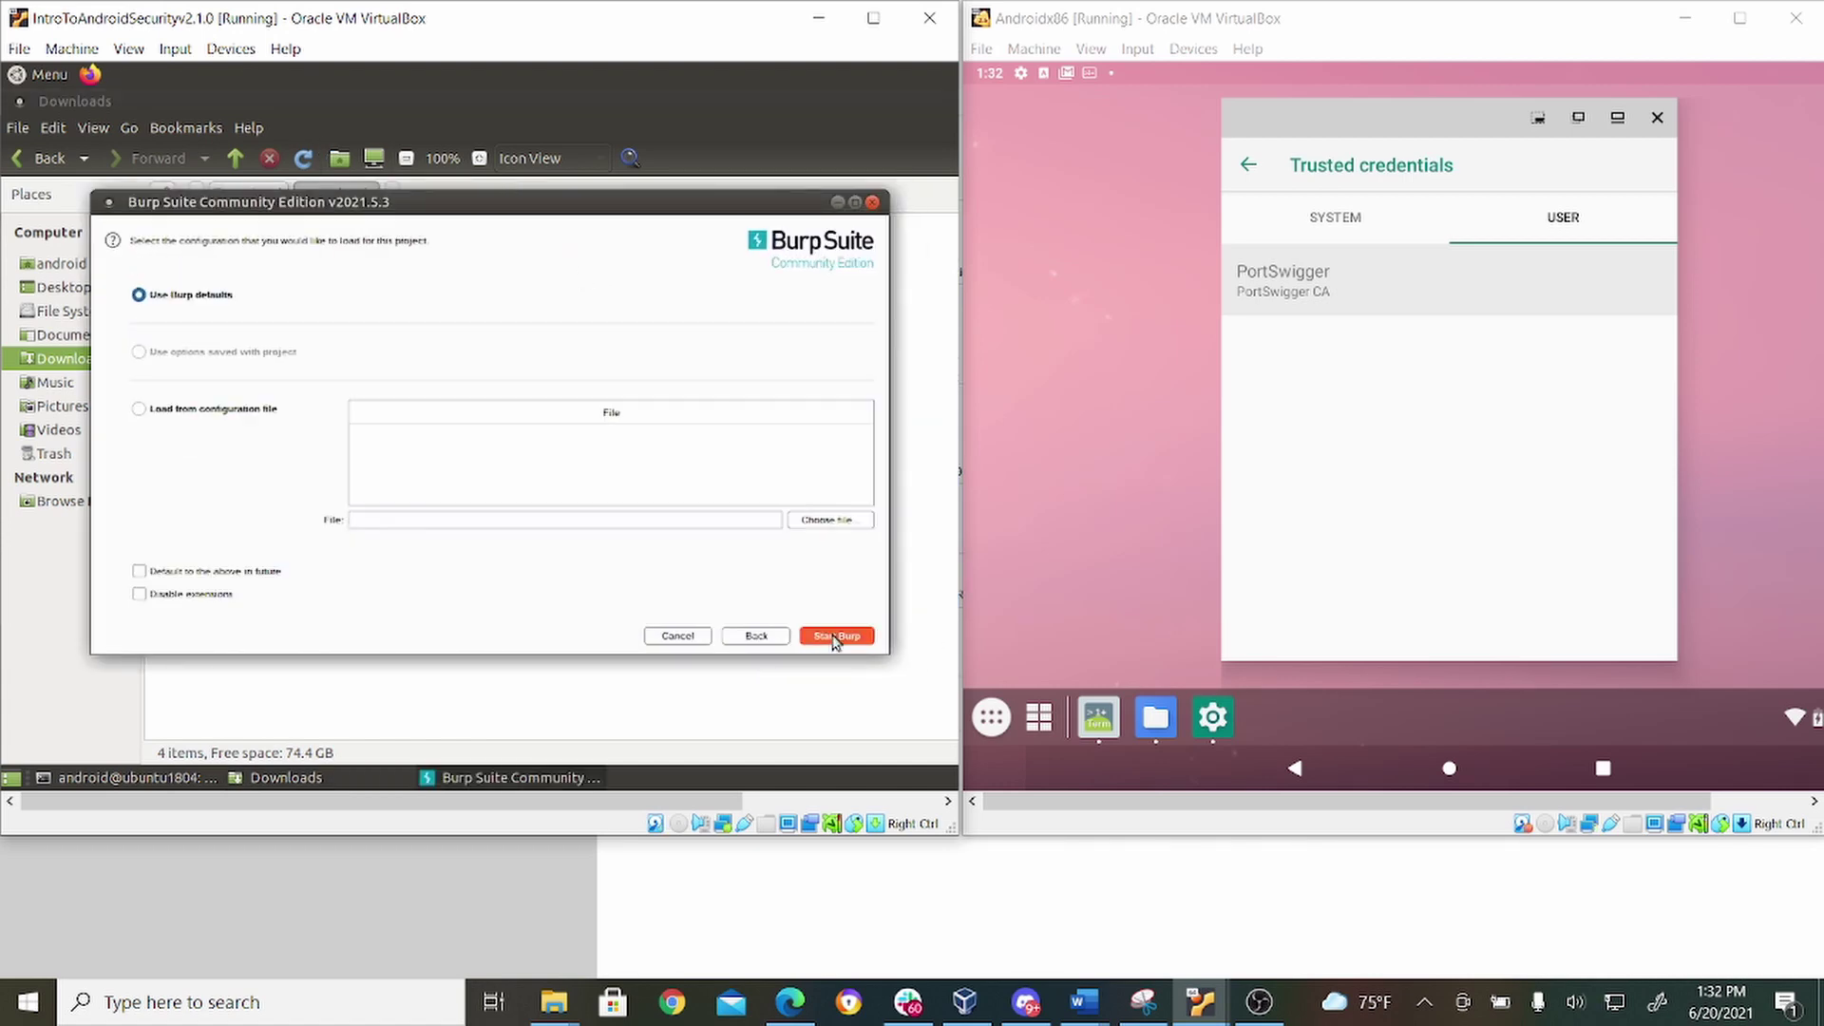
left_click(836, 636)
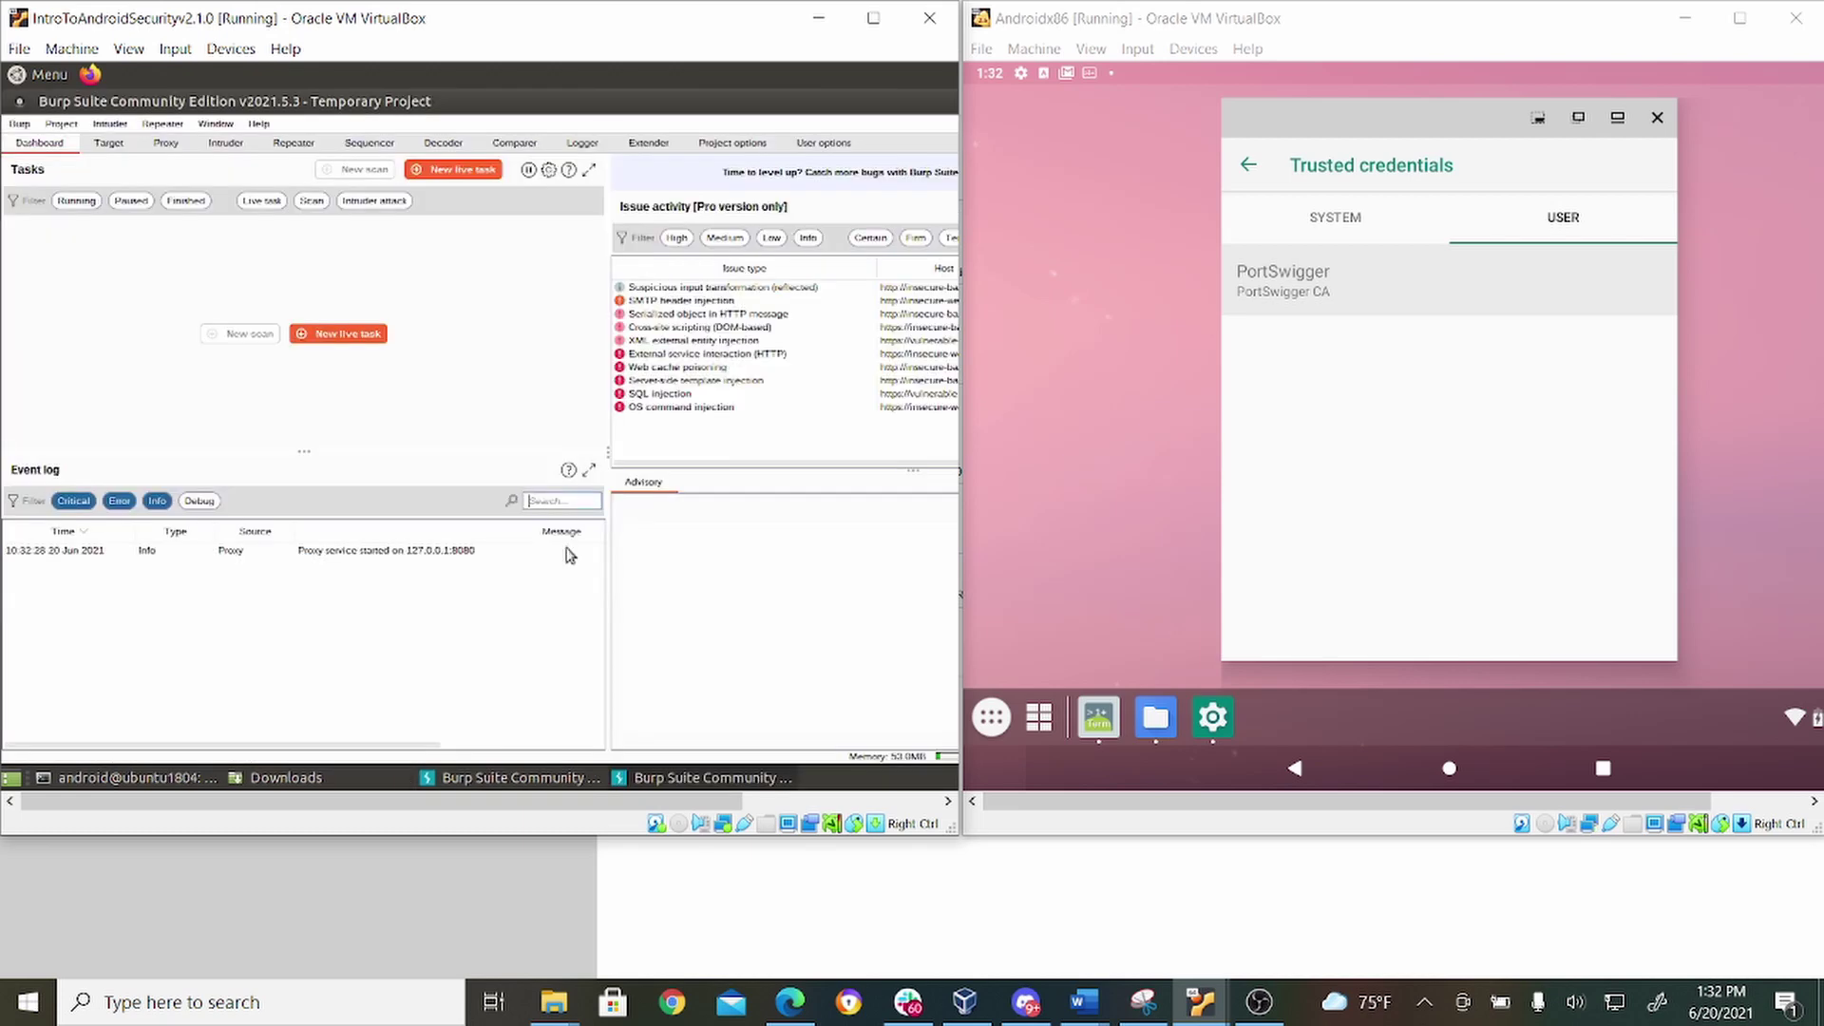
left_click(90, 290)
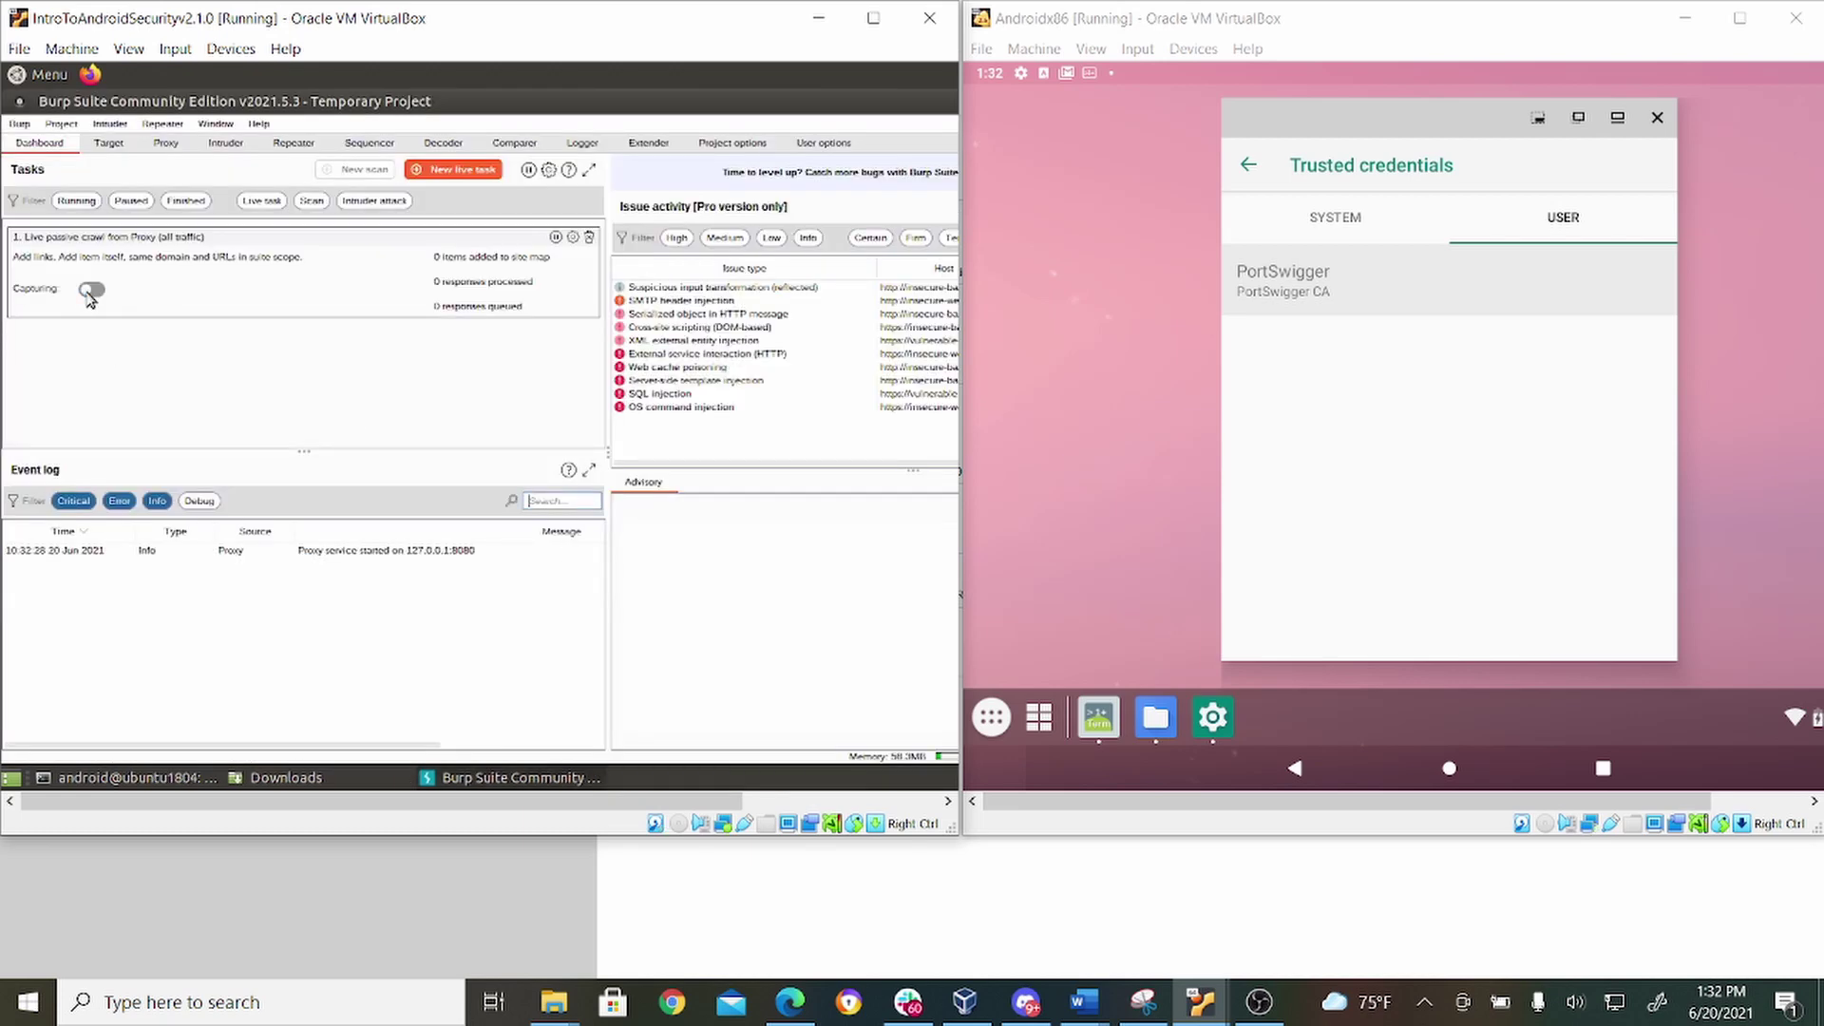
left_click(165, 144)
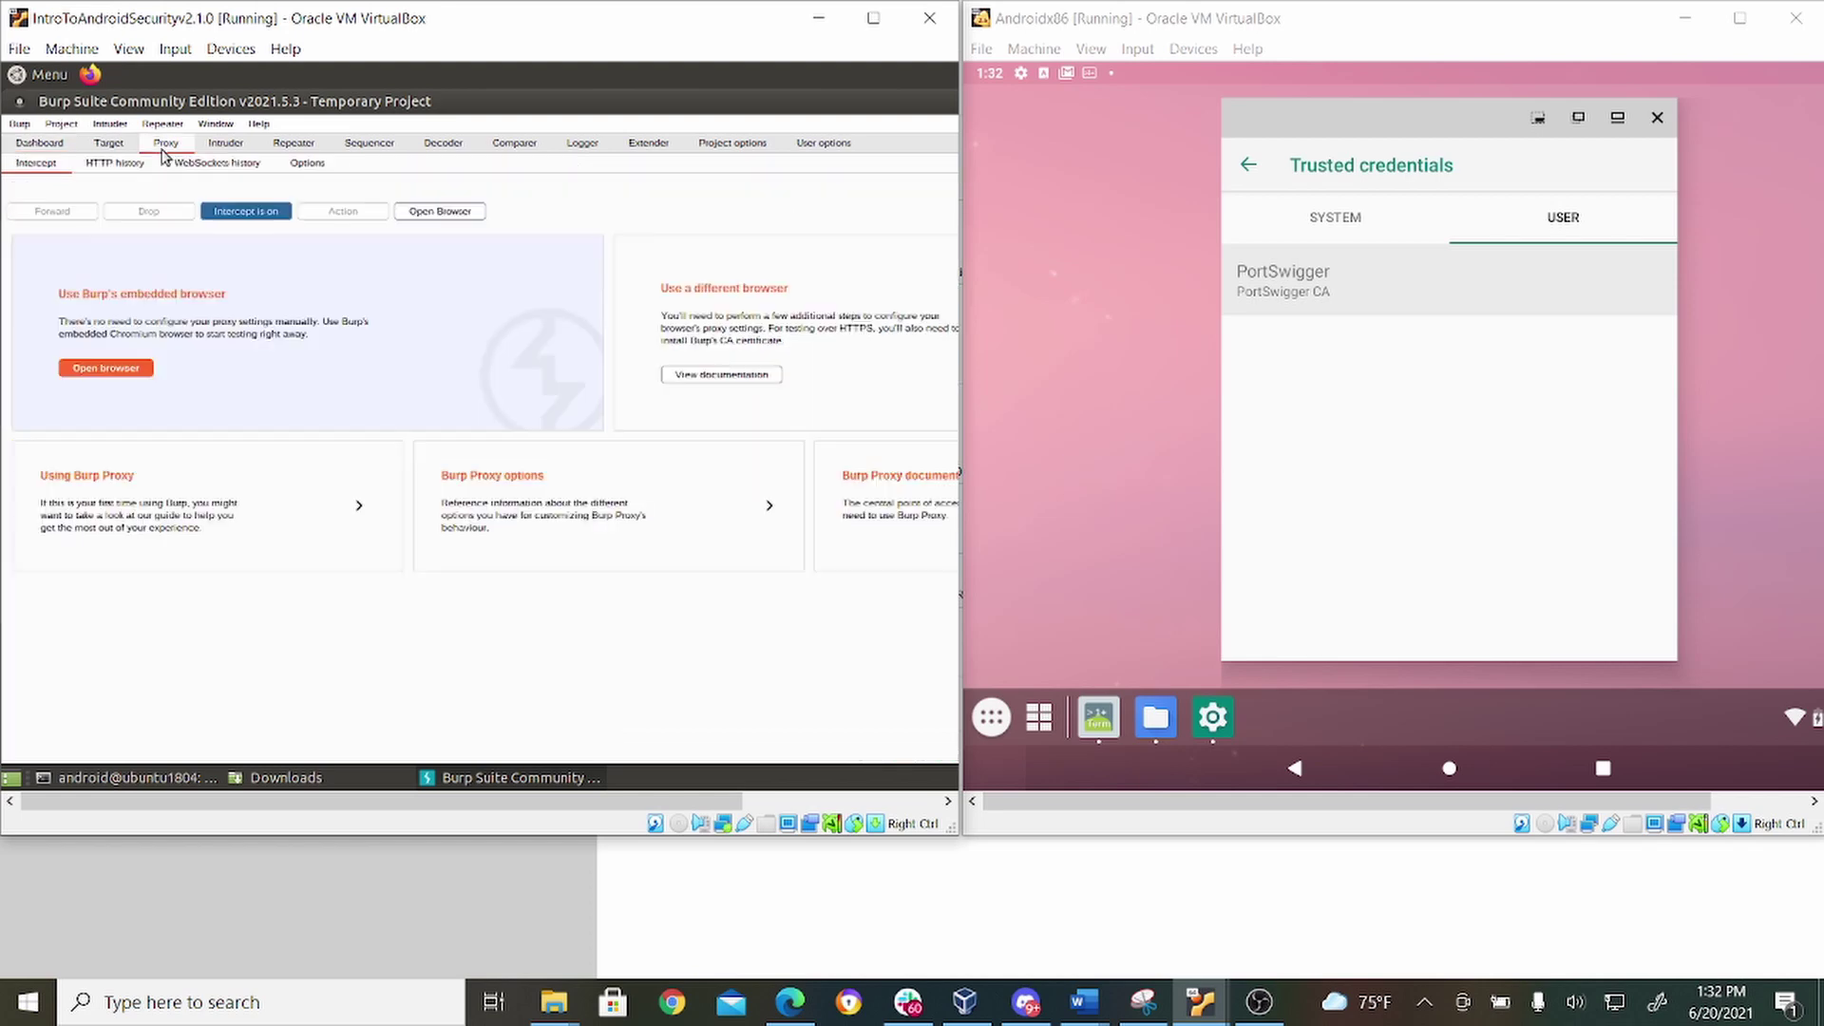
Add a Burp proxy listener on port 7000 bound to all interfaces, then view HTTP history.
left_click(311, 165)
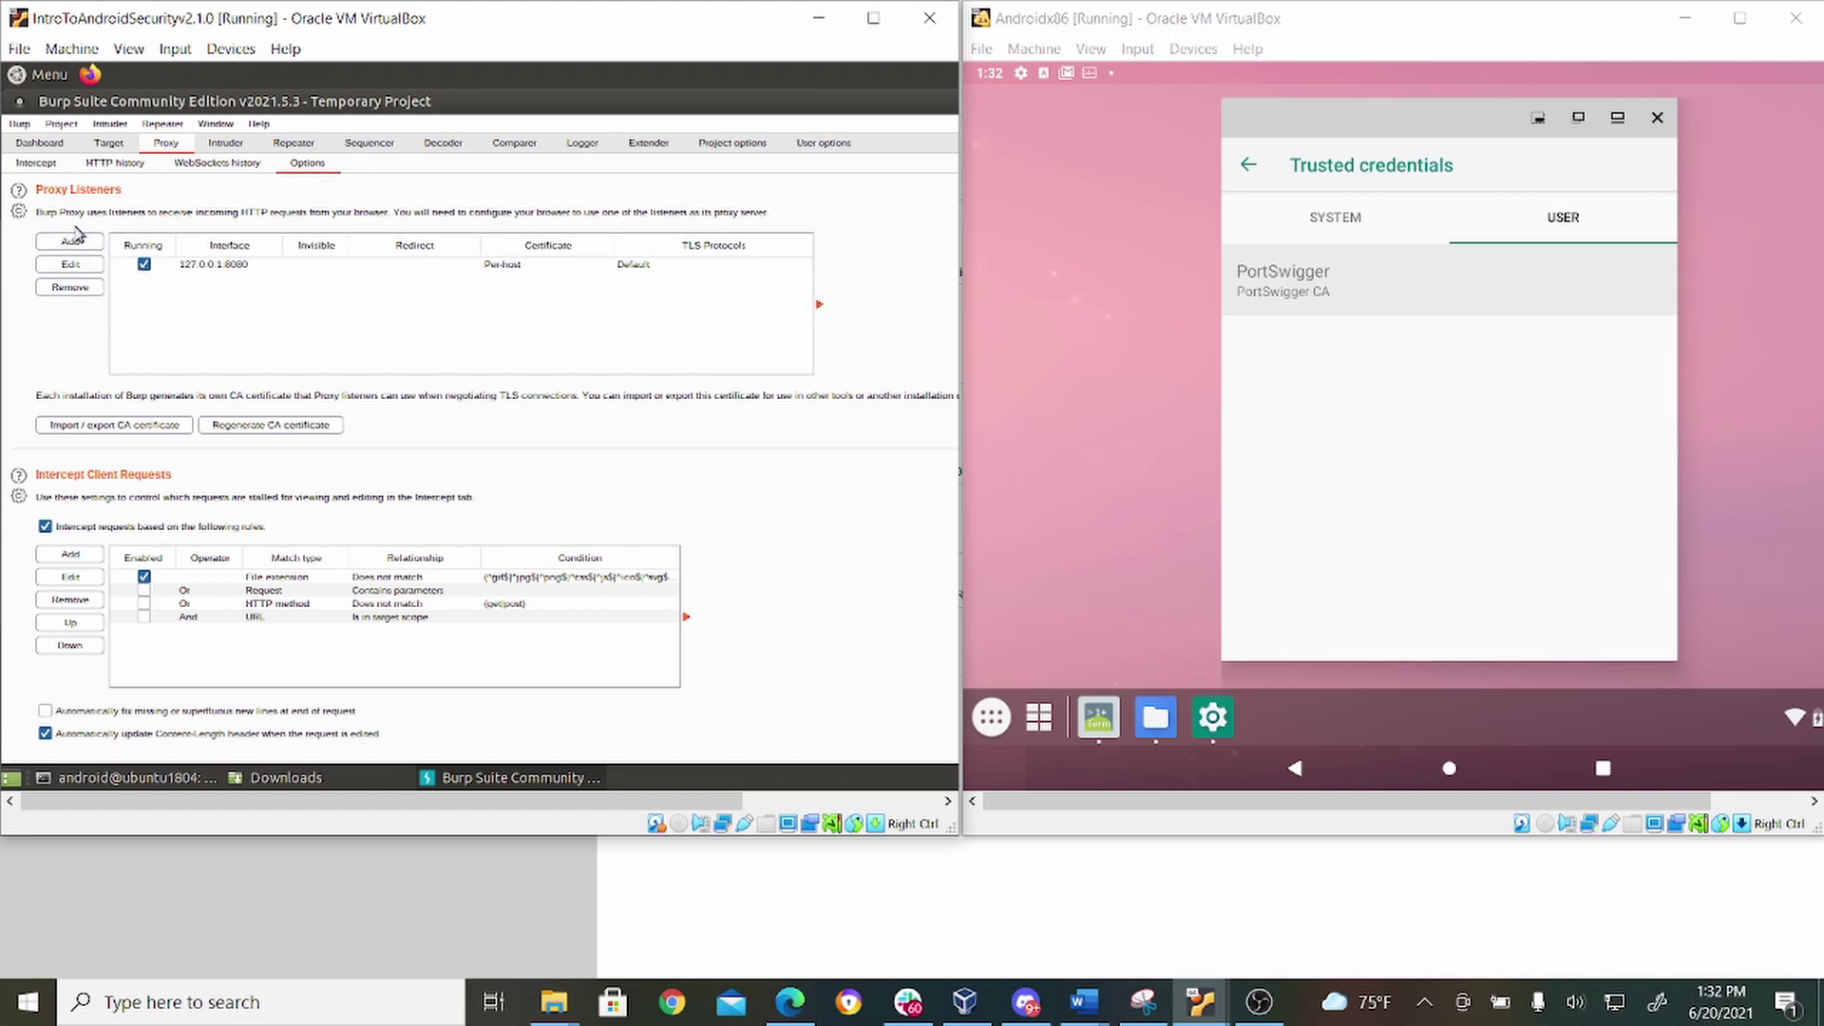
left_click(71, 243)
left_click(416, 334)
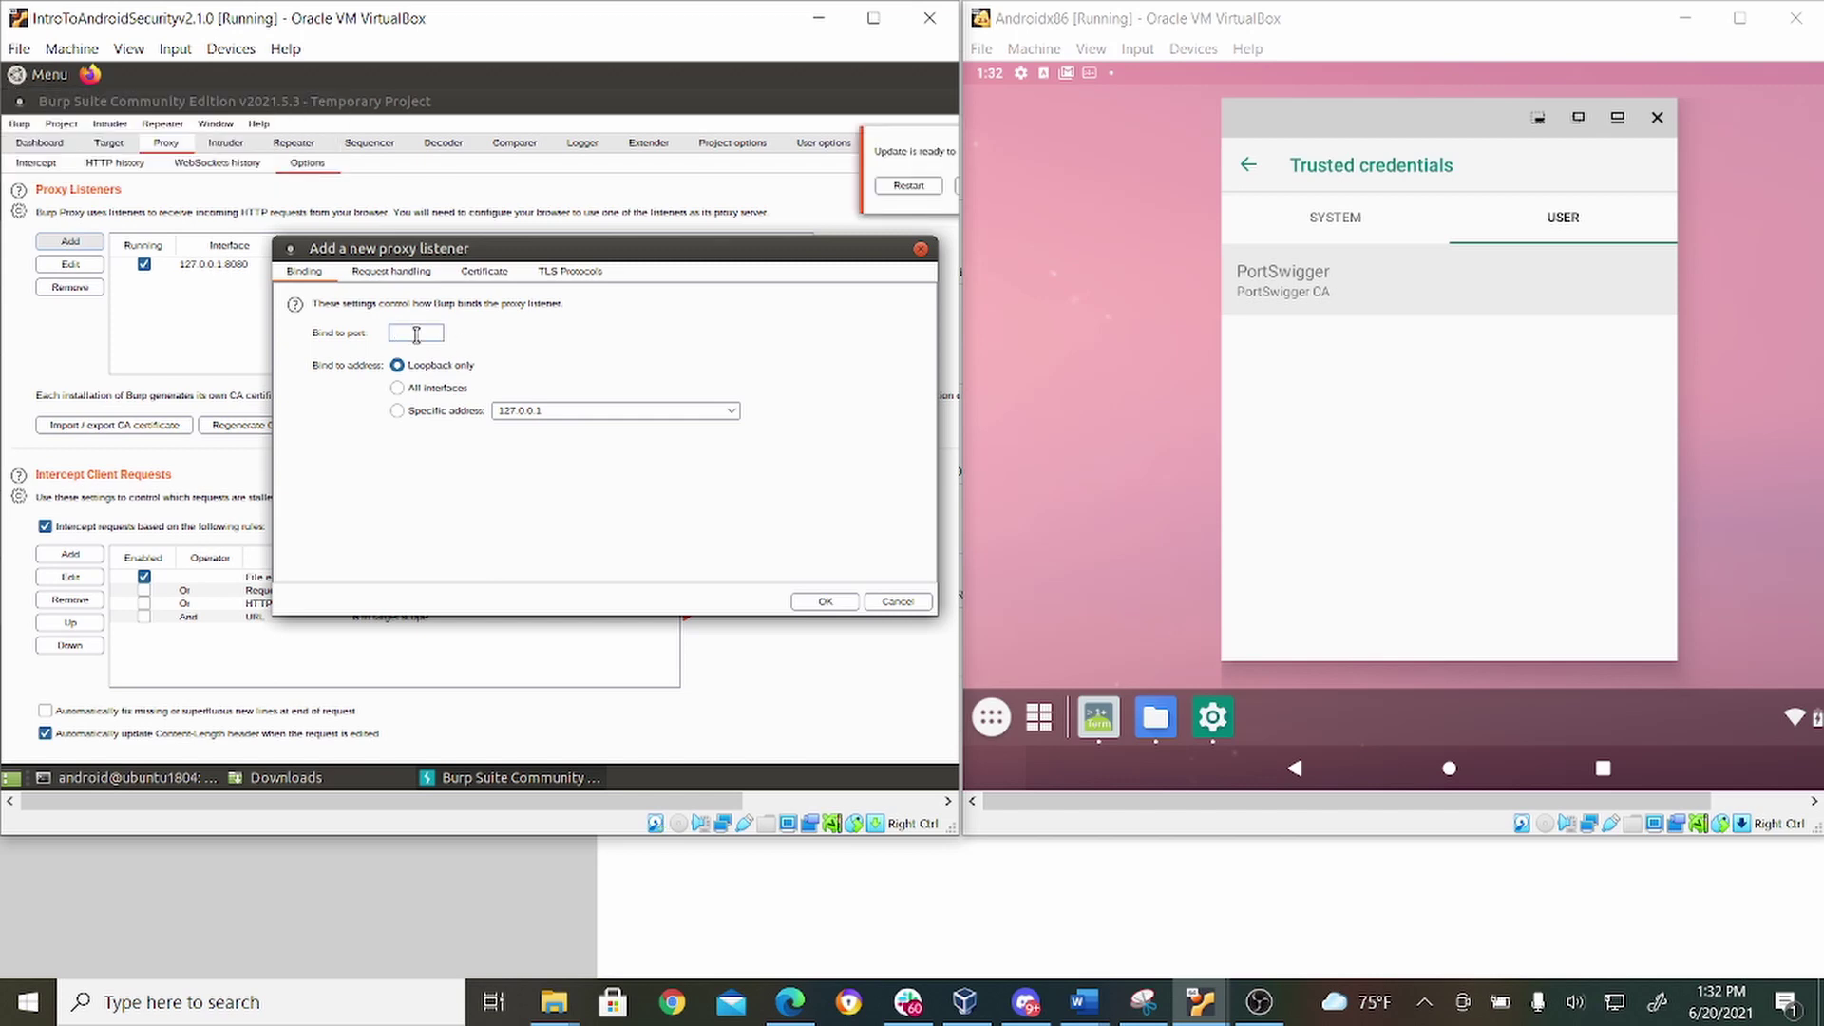
type("7000")
left_click(452, 392)
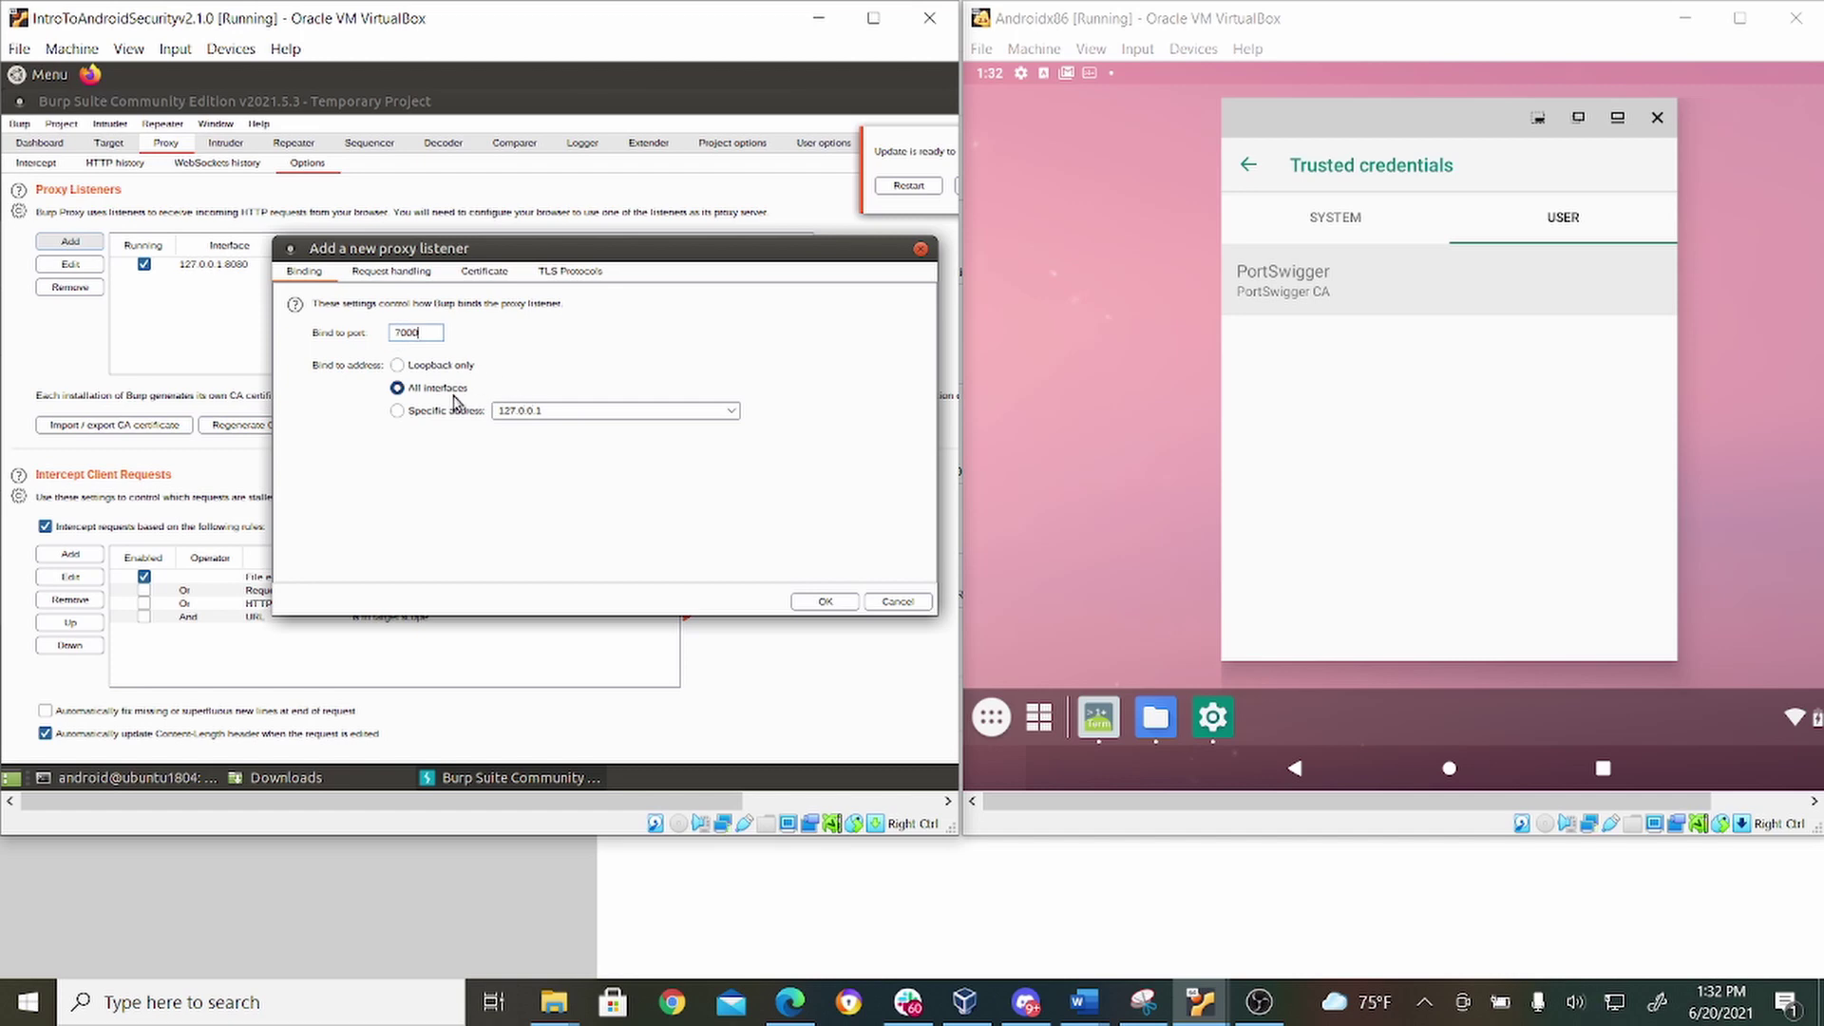
left_click(826, 604)
left_click(825, 602)
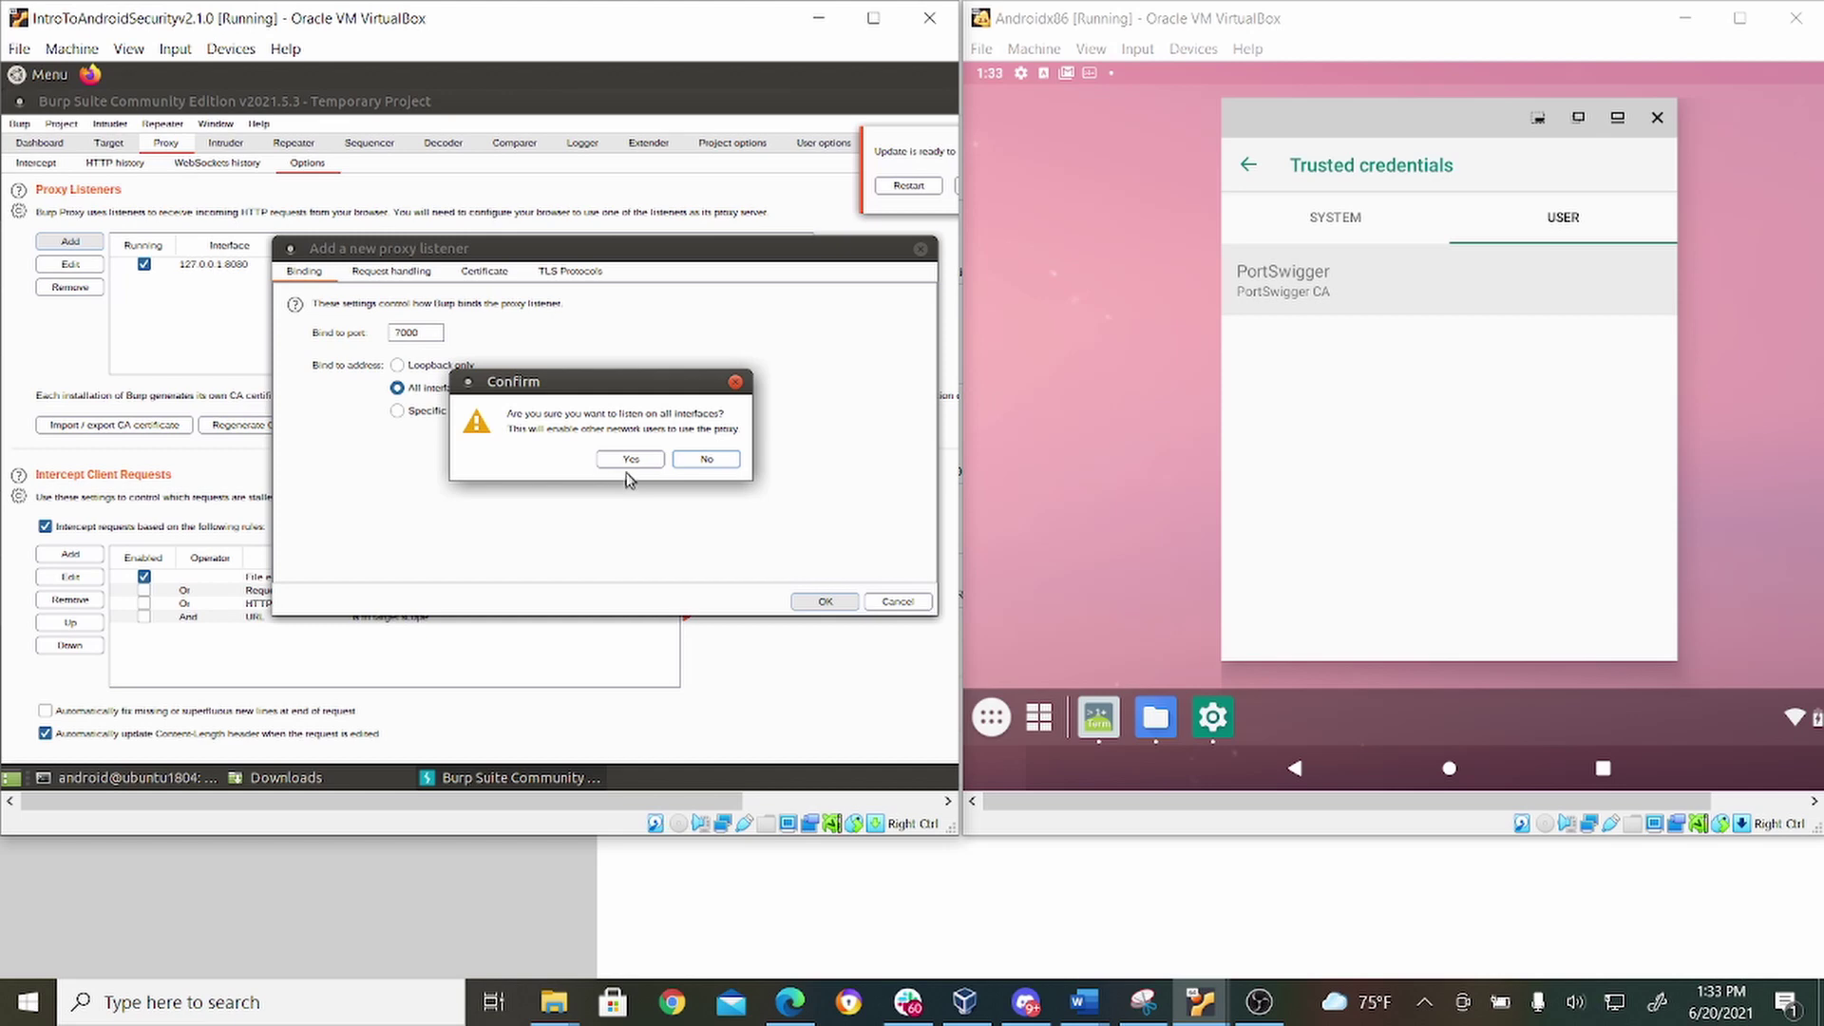
left_click(631, 460)
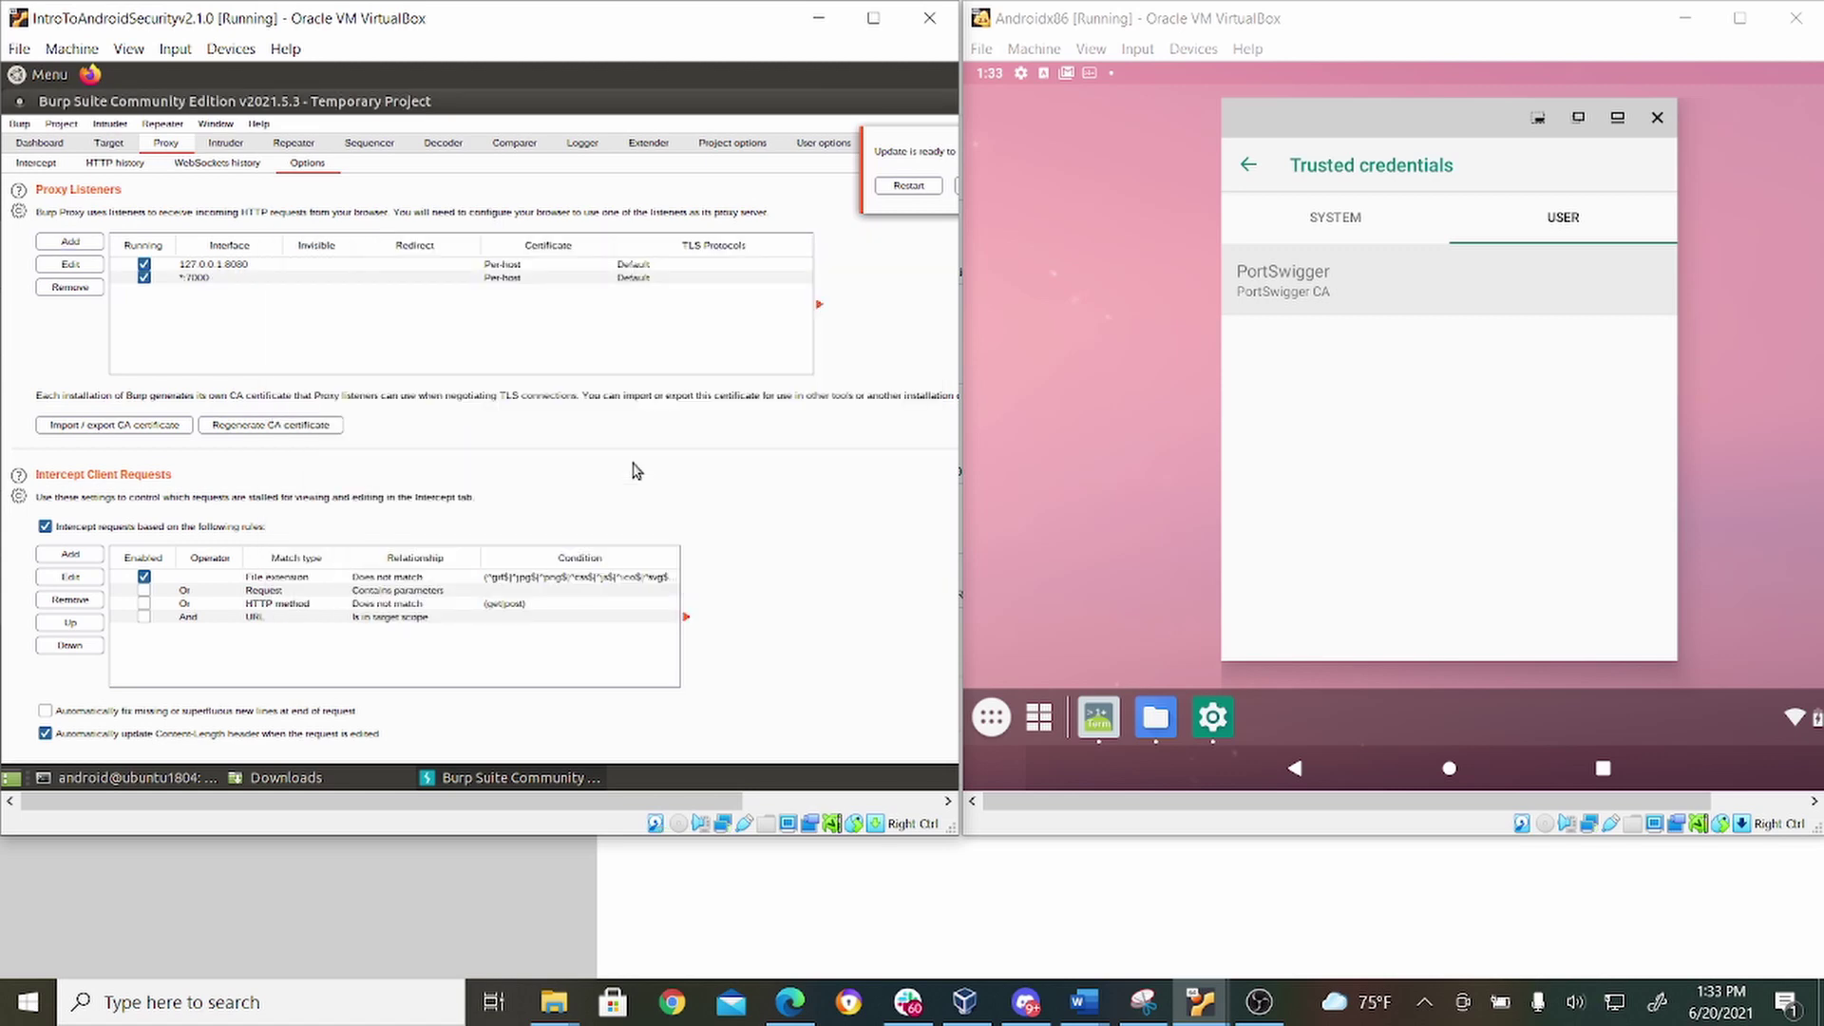
left_click(139, 165)
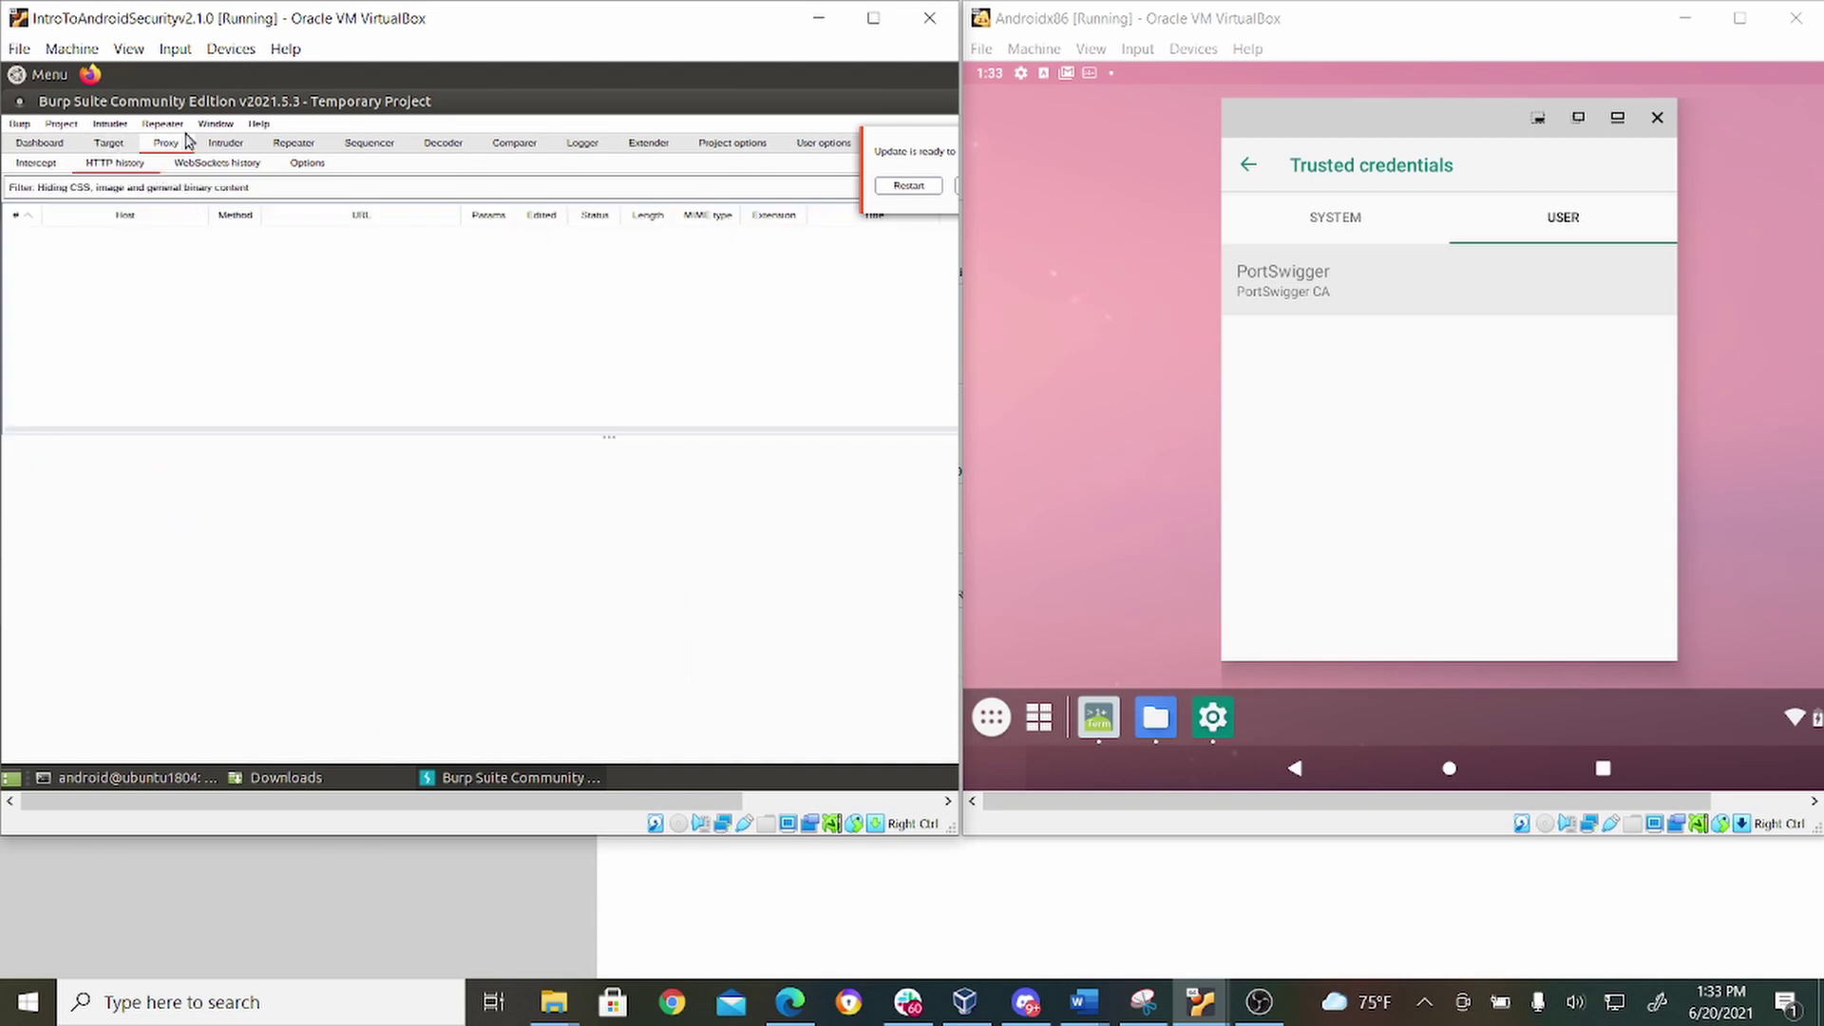
left_click(46, 167)
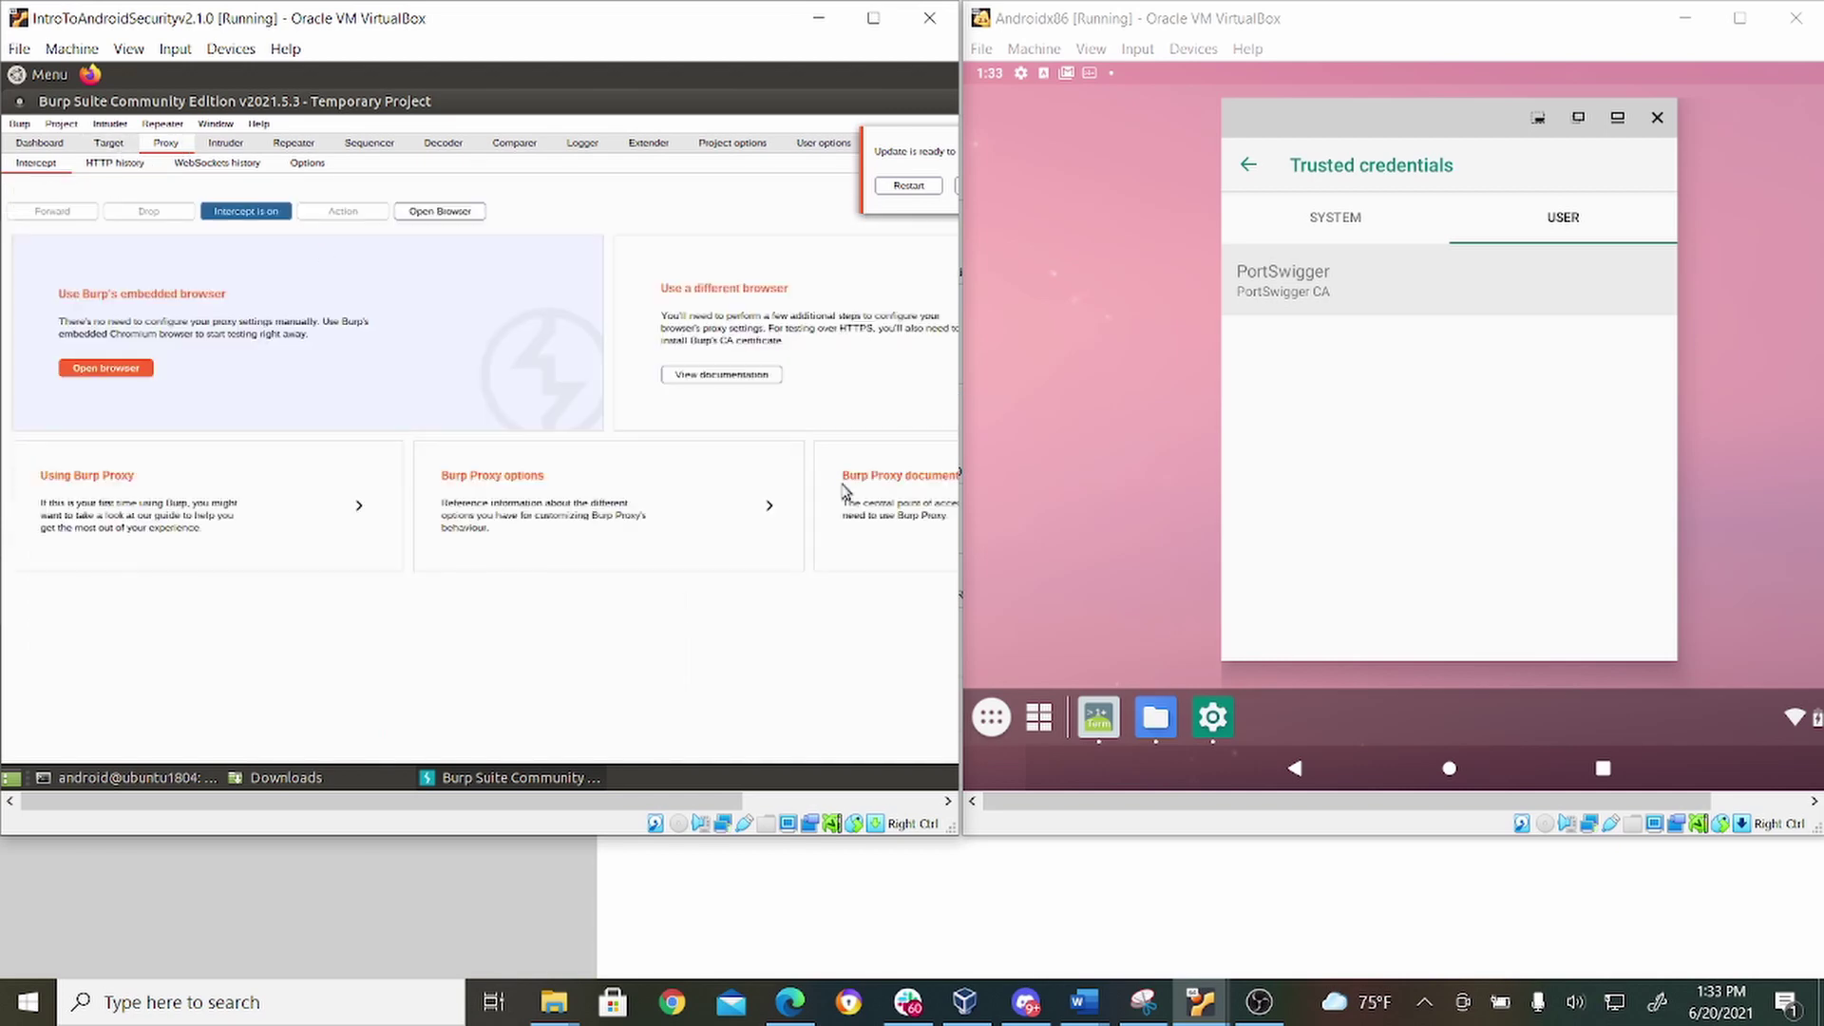
left_click(981, 722)
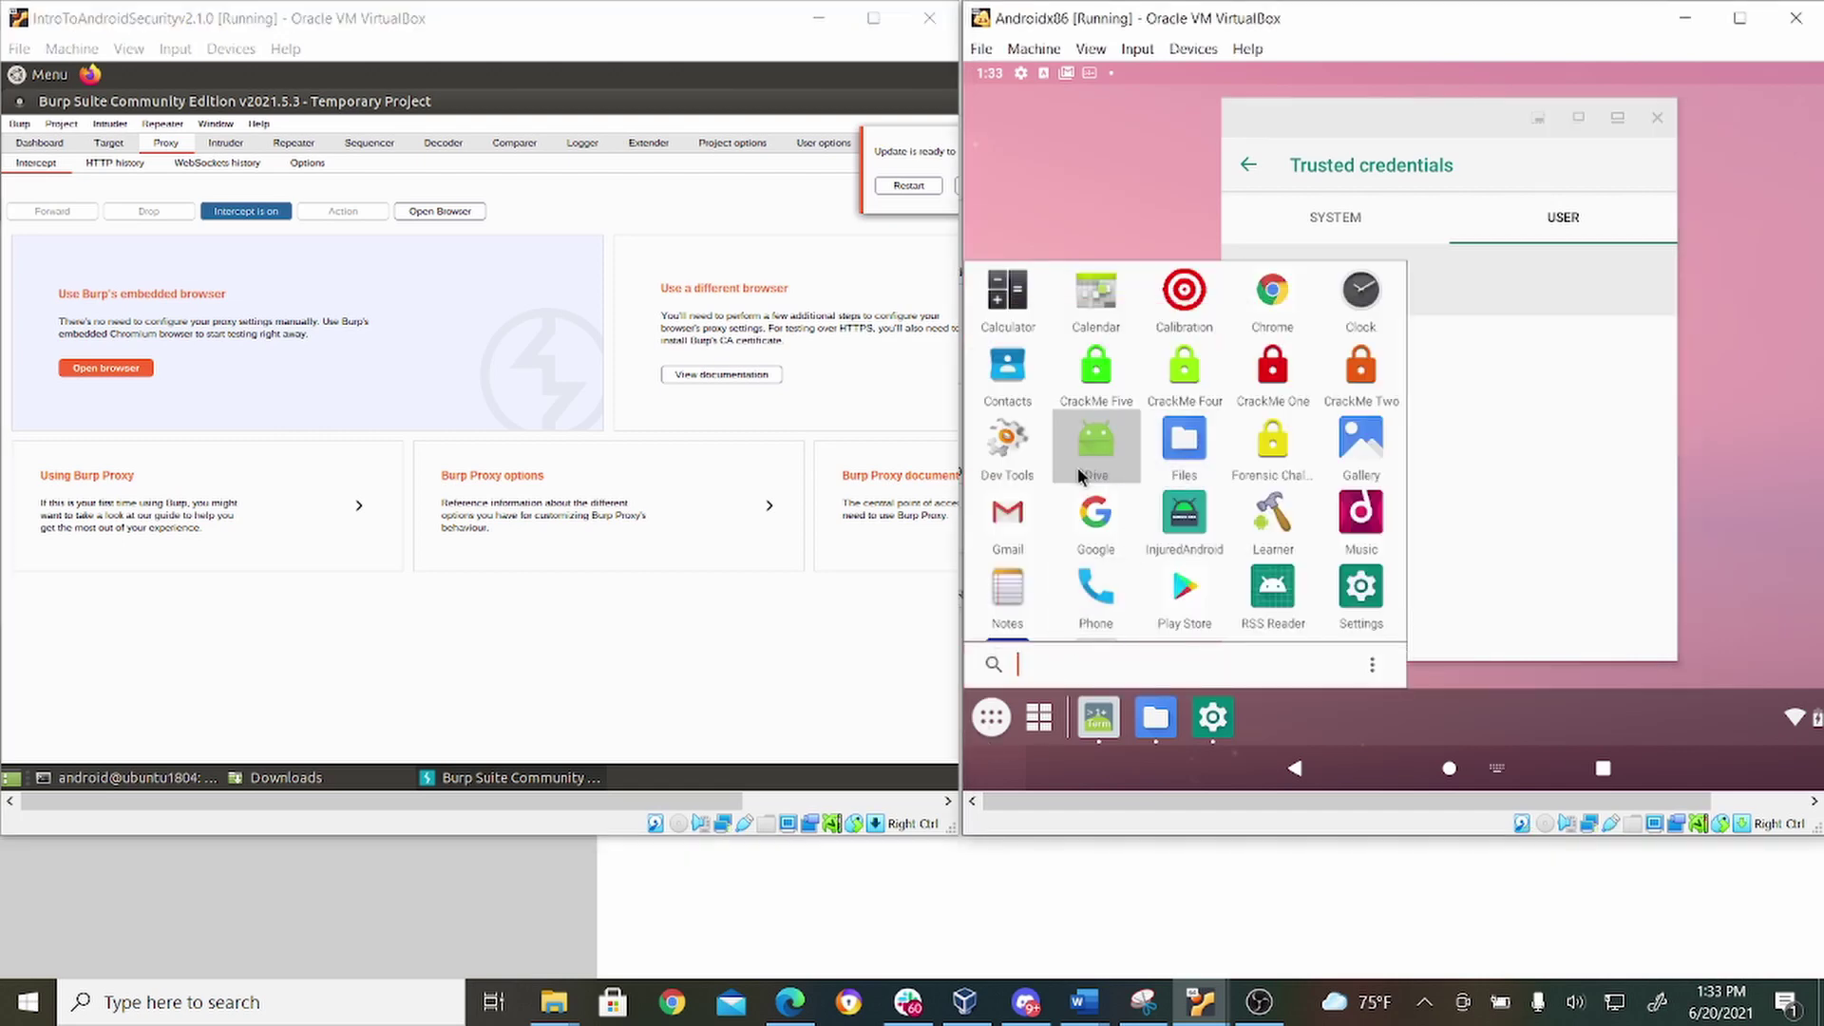
left_click(1095, 515)
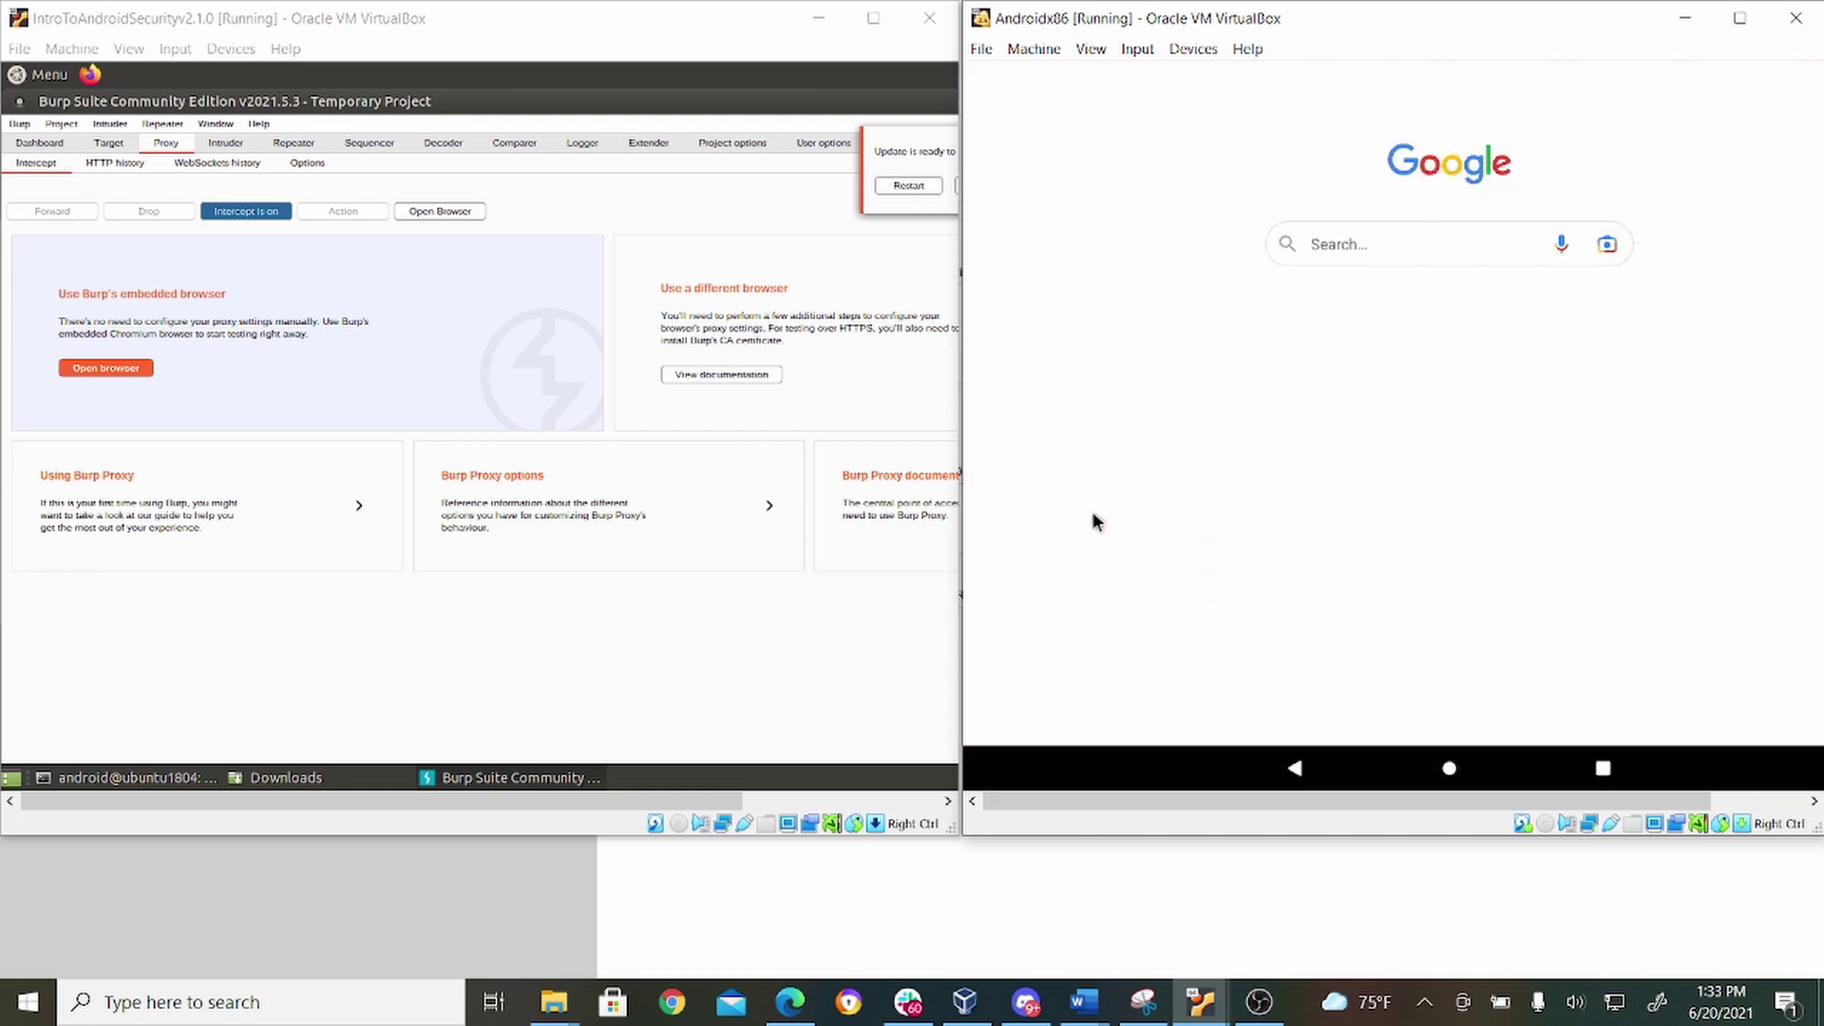
left_click(1348, 260)
type("ww.g")
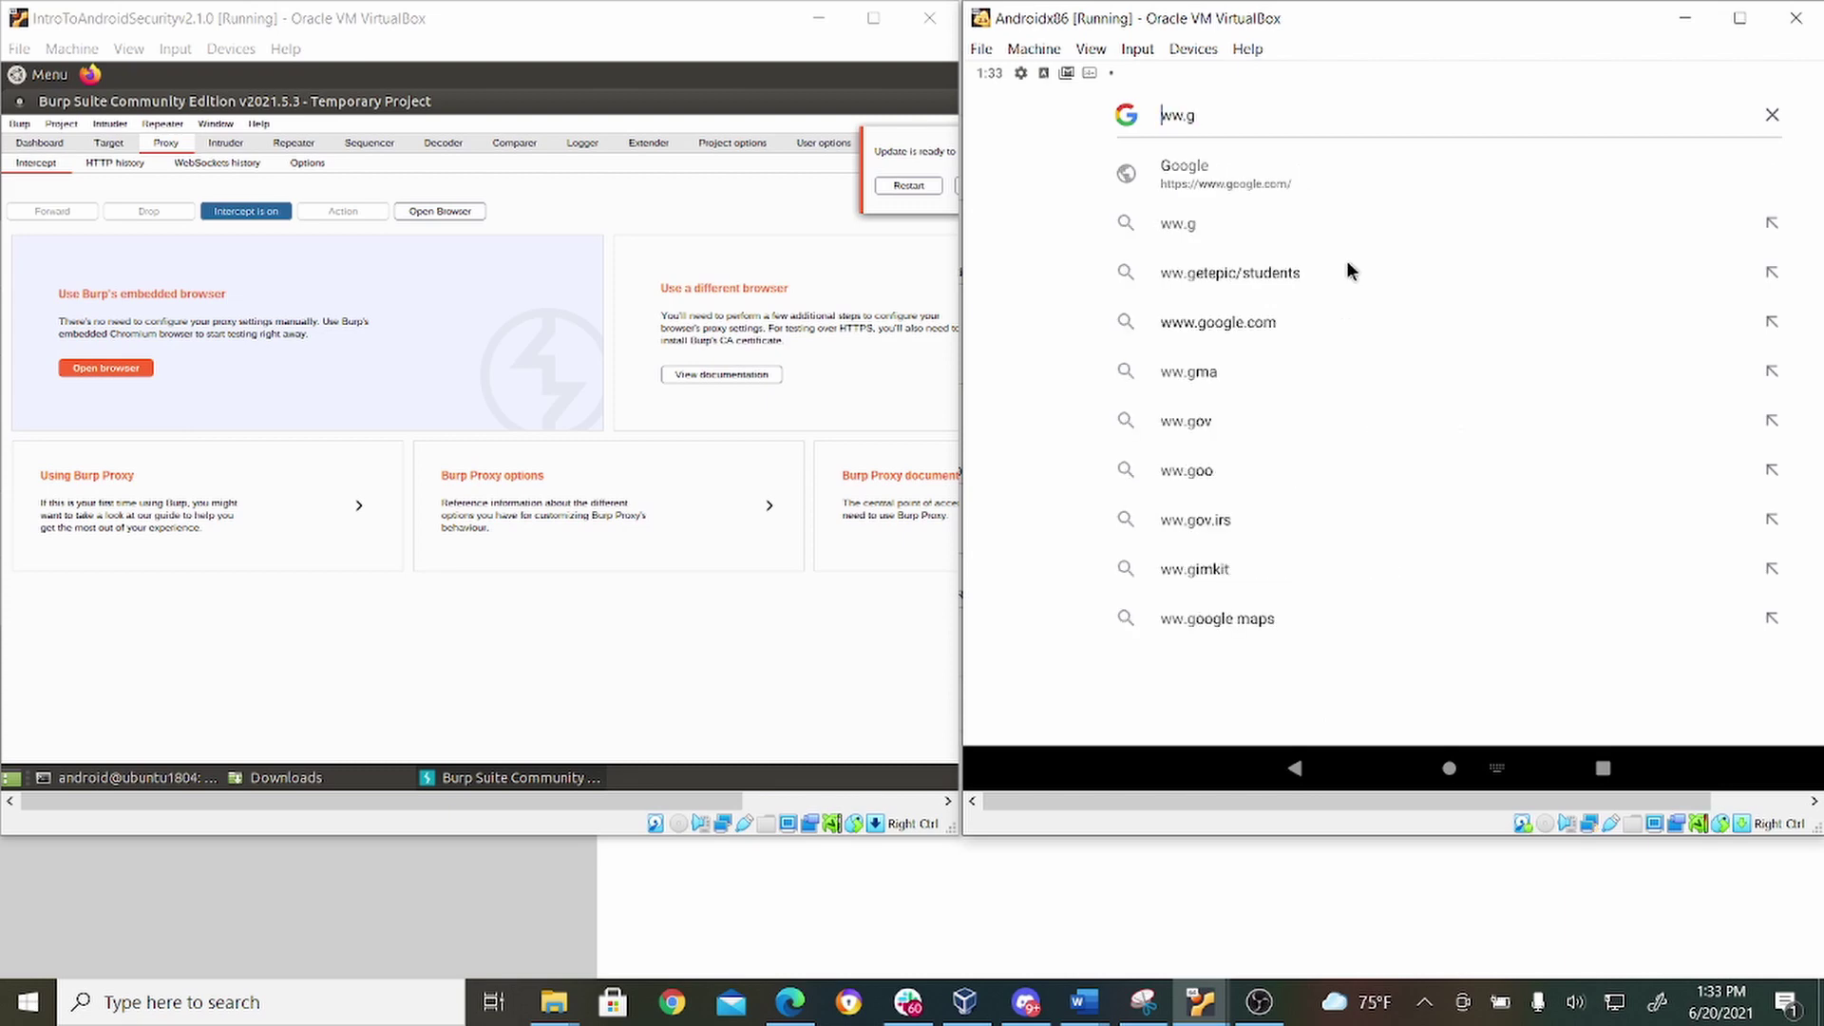
key("Home")
type("wsww")
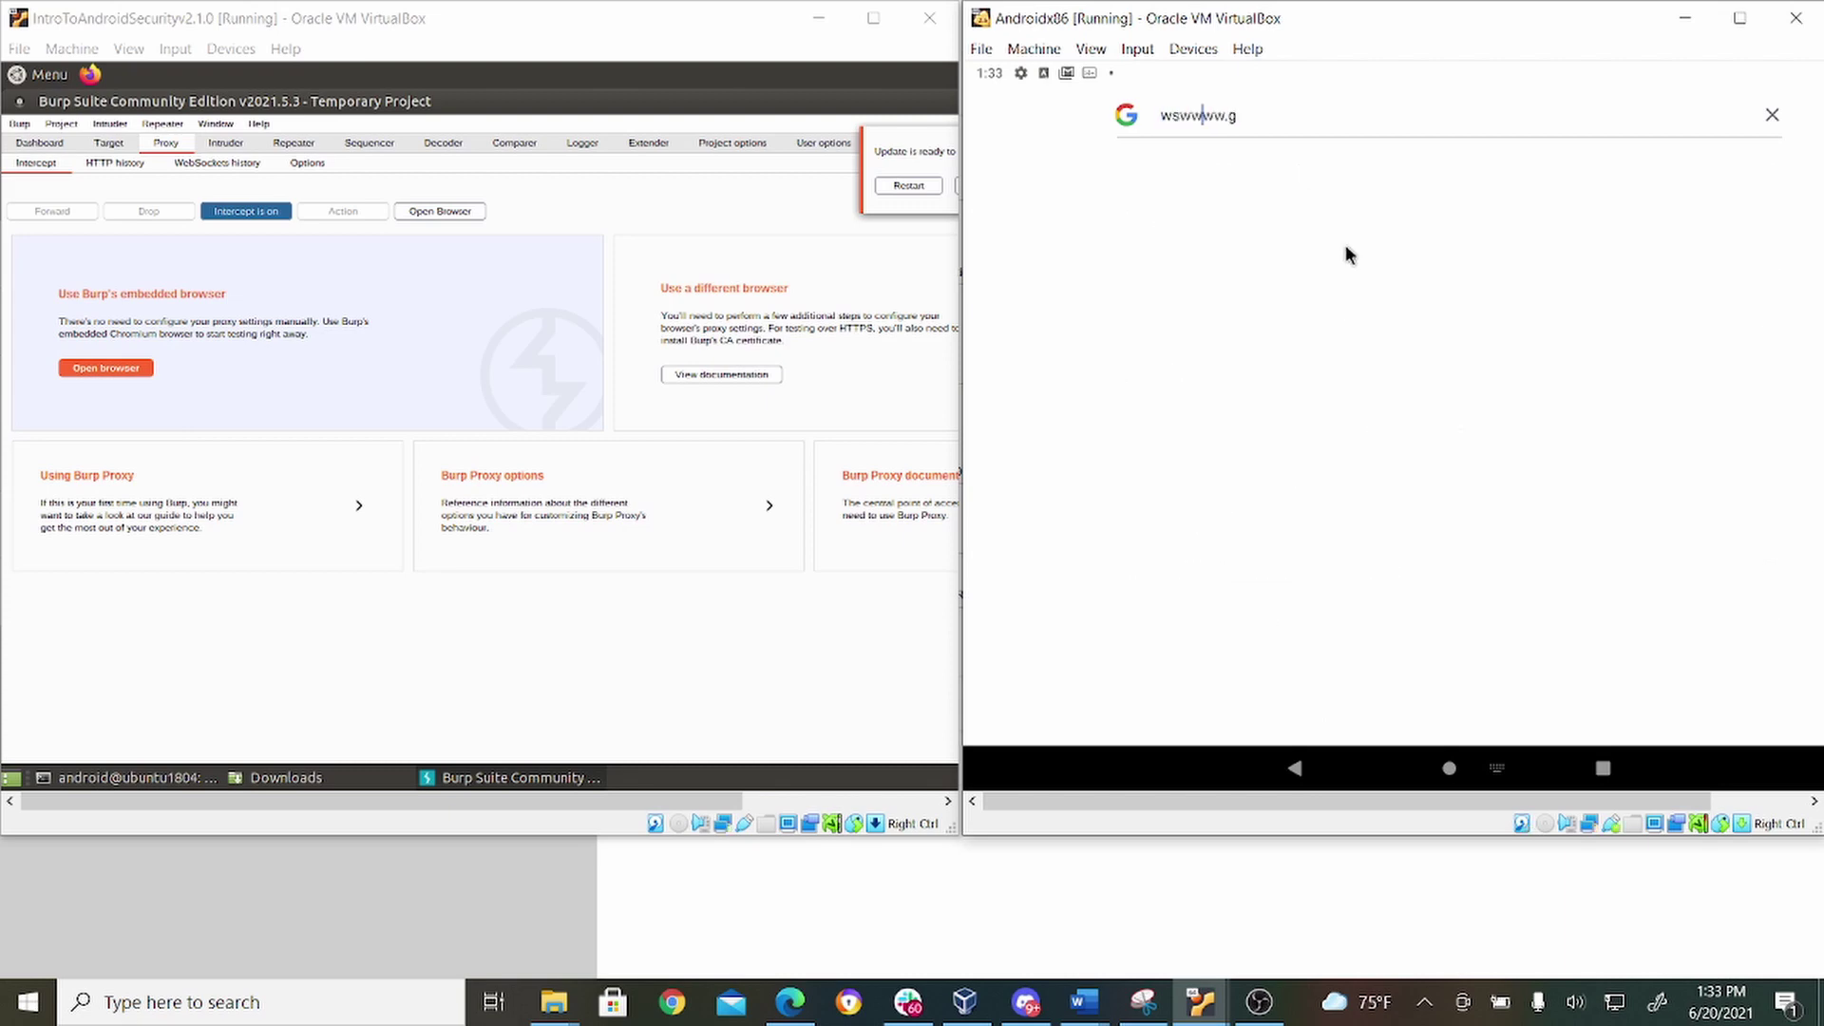
left_click(1773, 115)
type("www.goog")
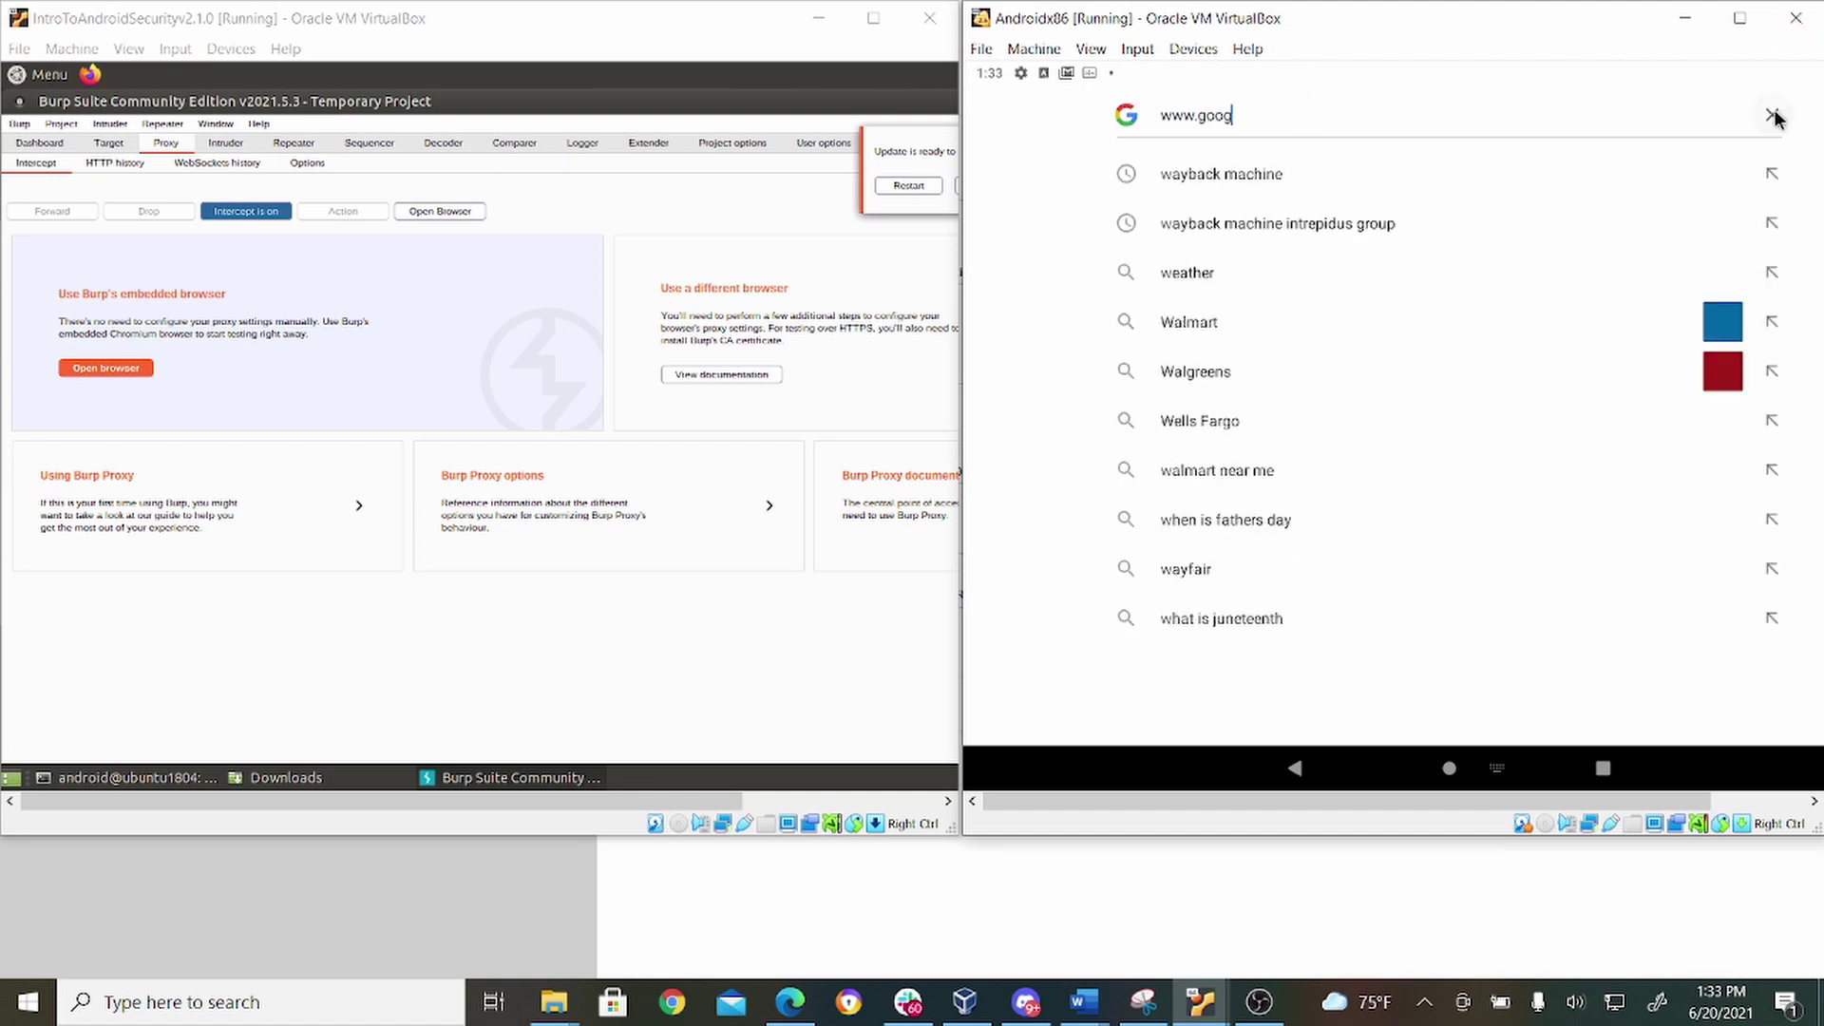
type("le.com")
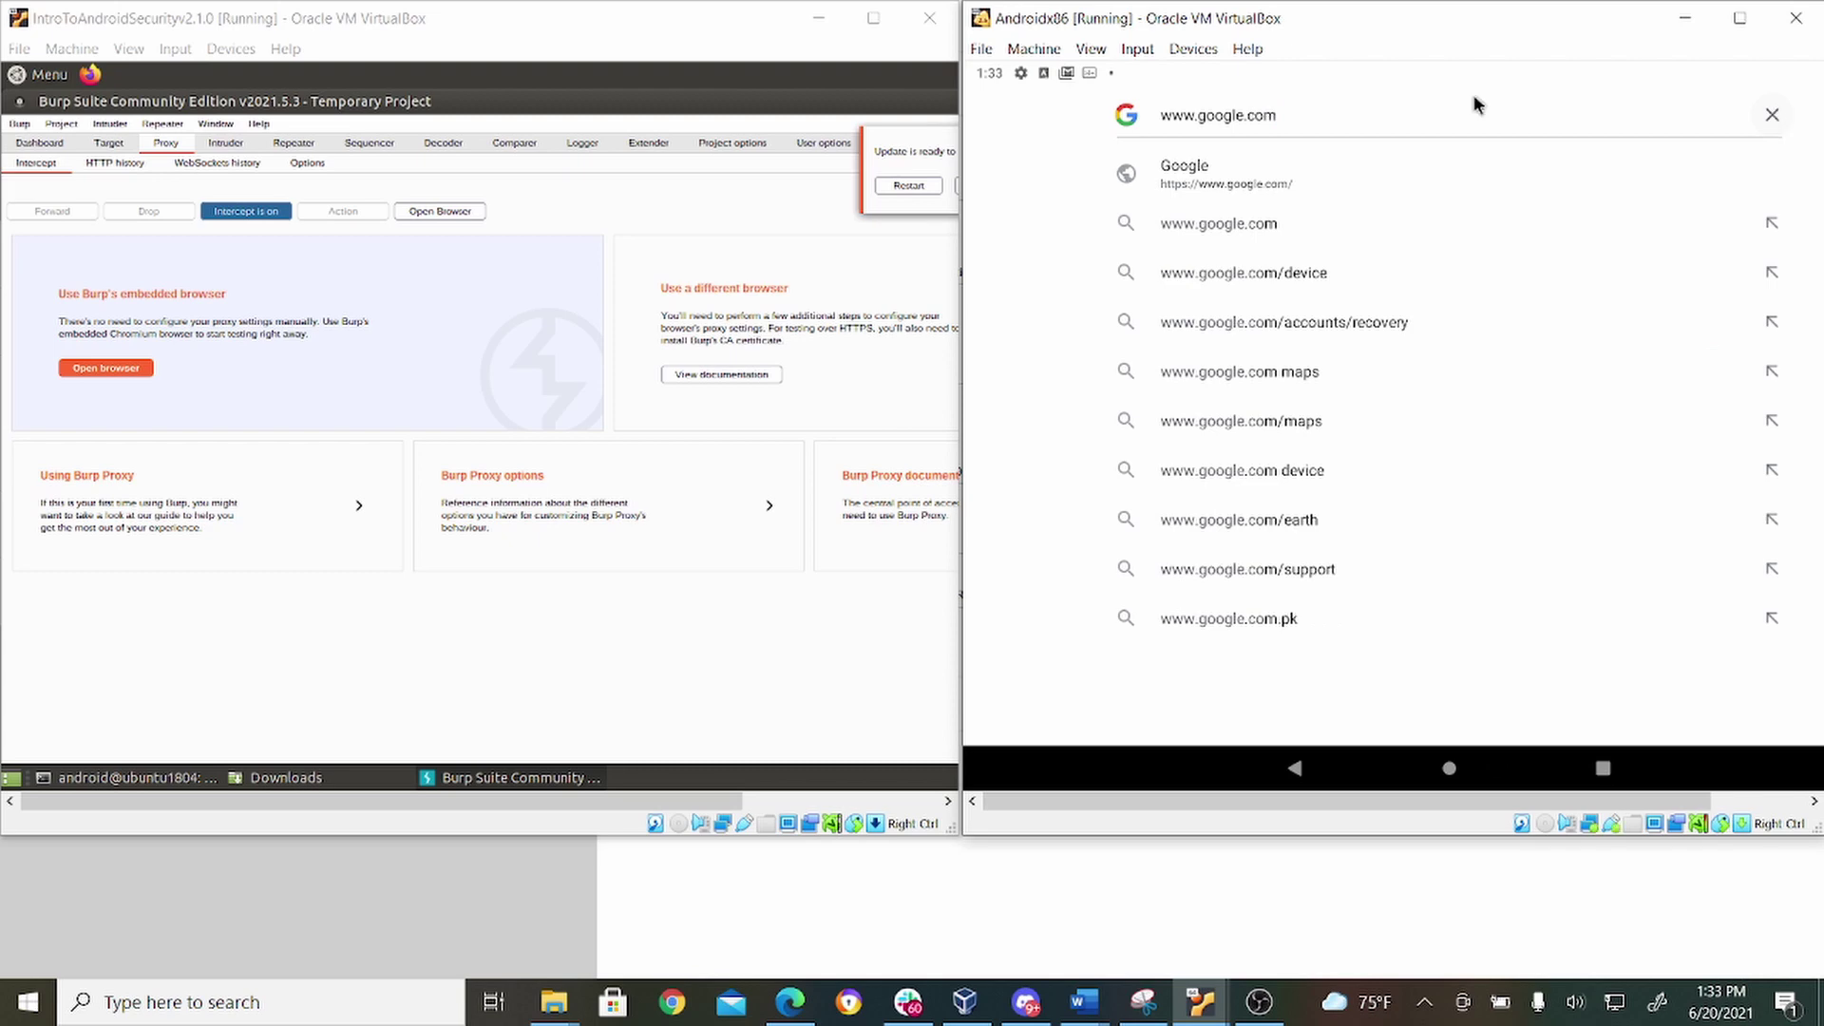
key("Return")
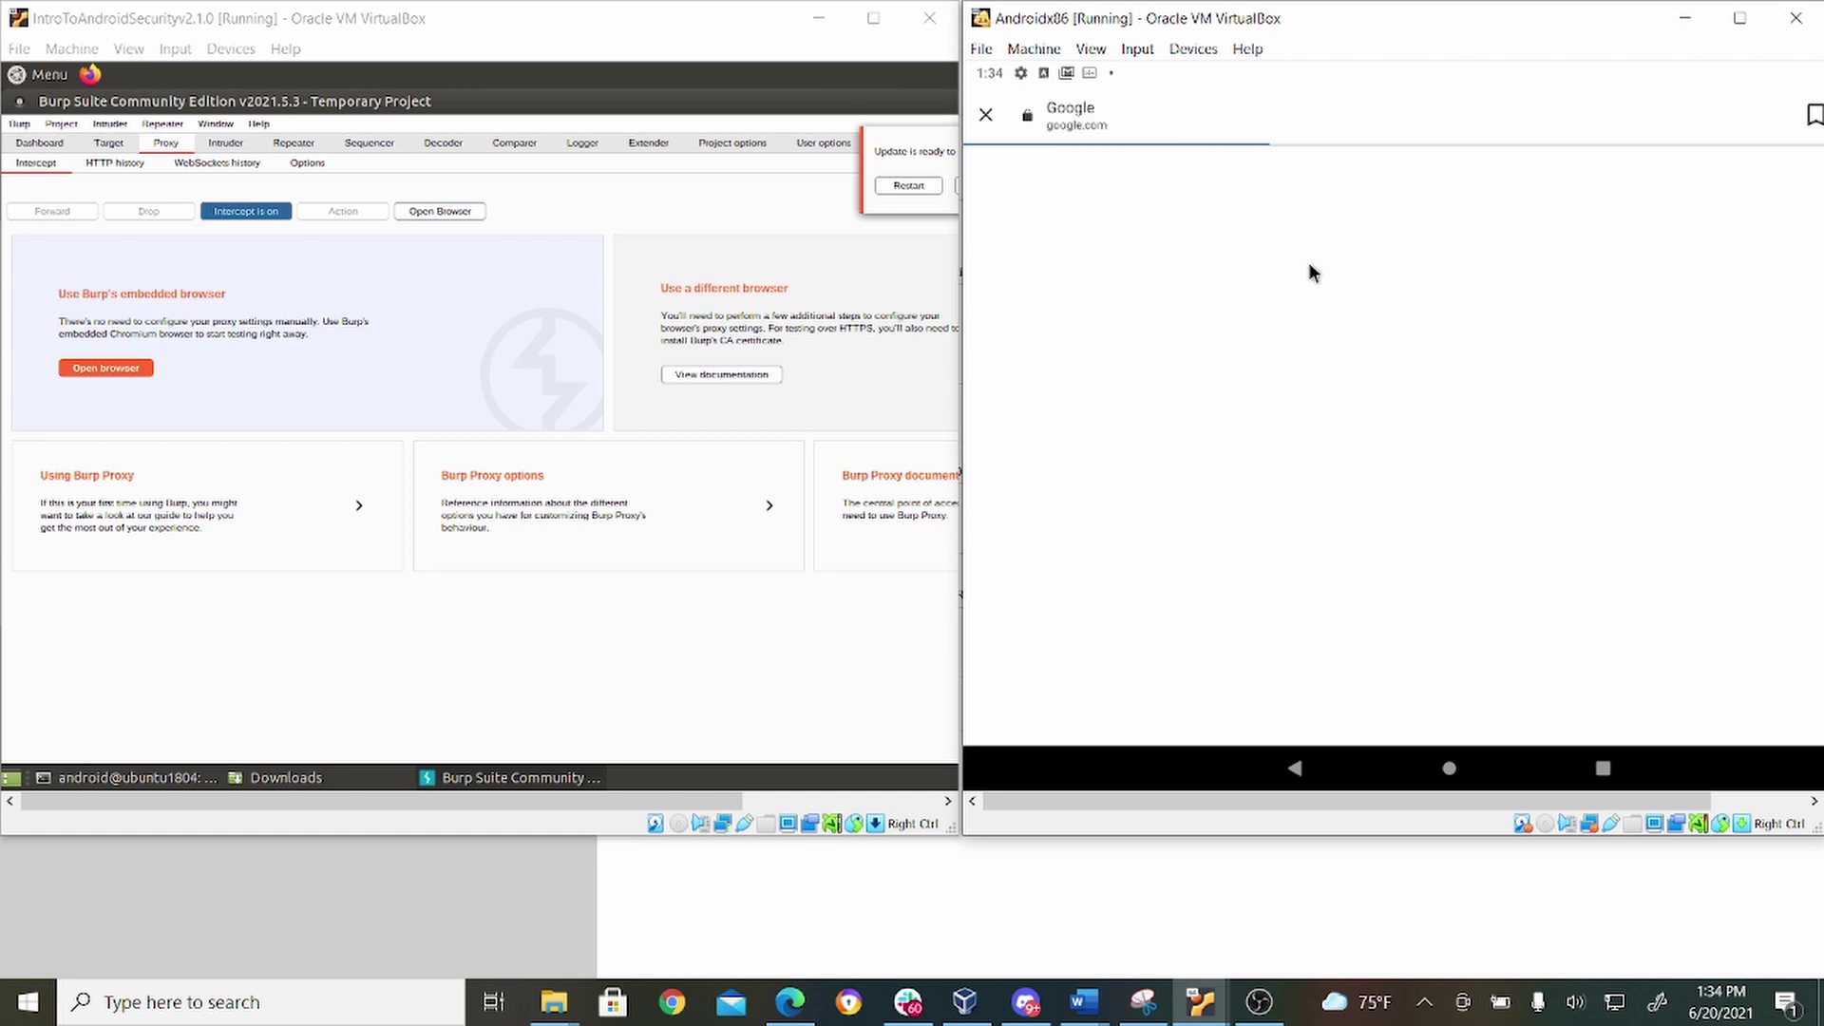
Close the stalled google.com page and show Burp's proxy listener options.
left_click(987, 124)
left_click(986, 123)
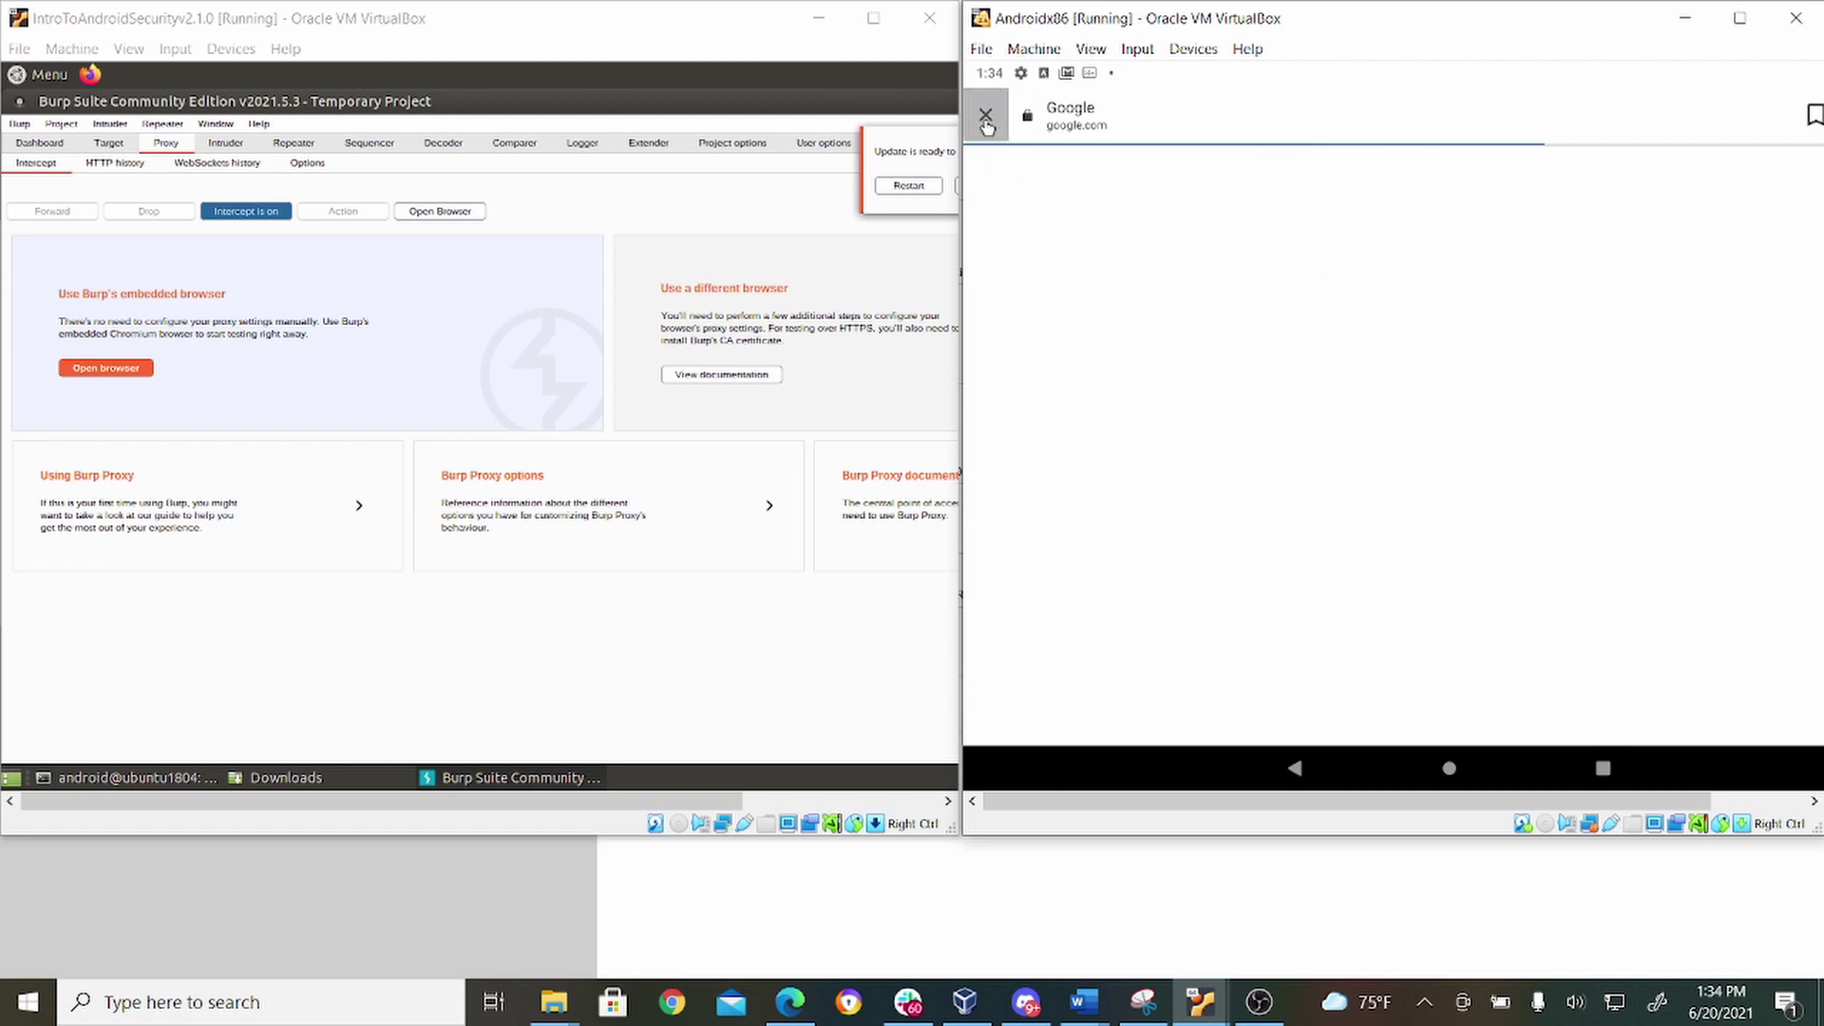
left_click(311, 168)
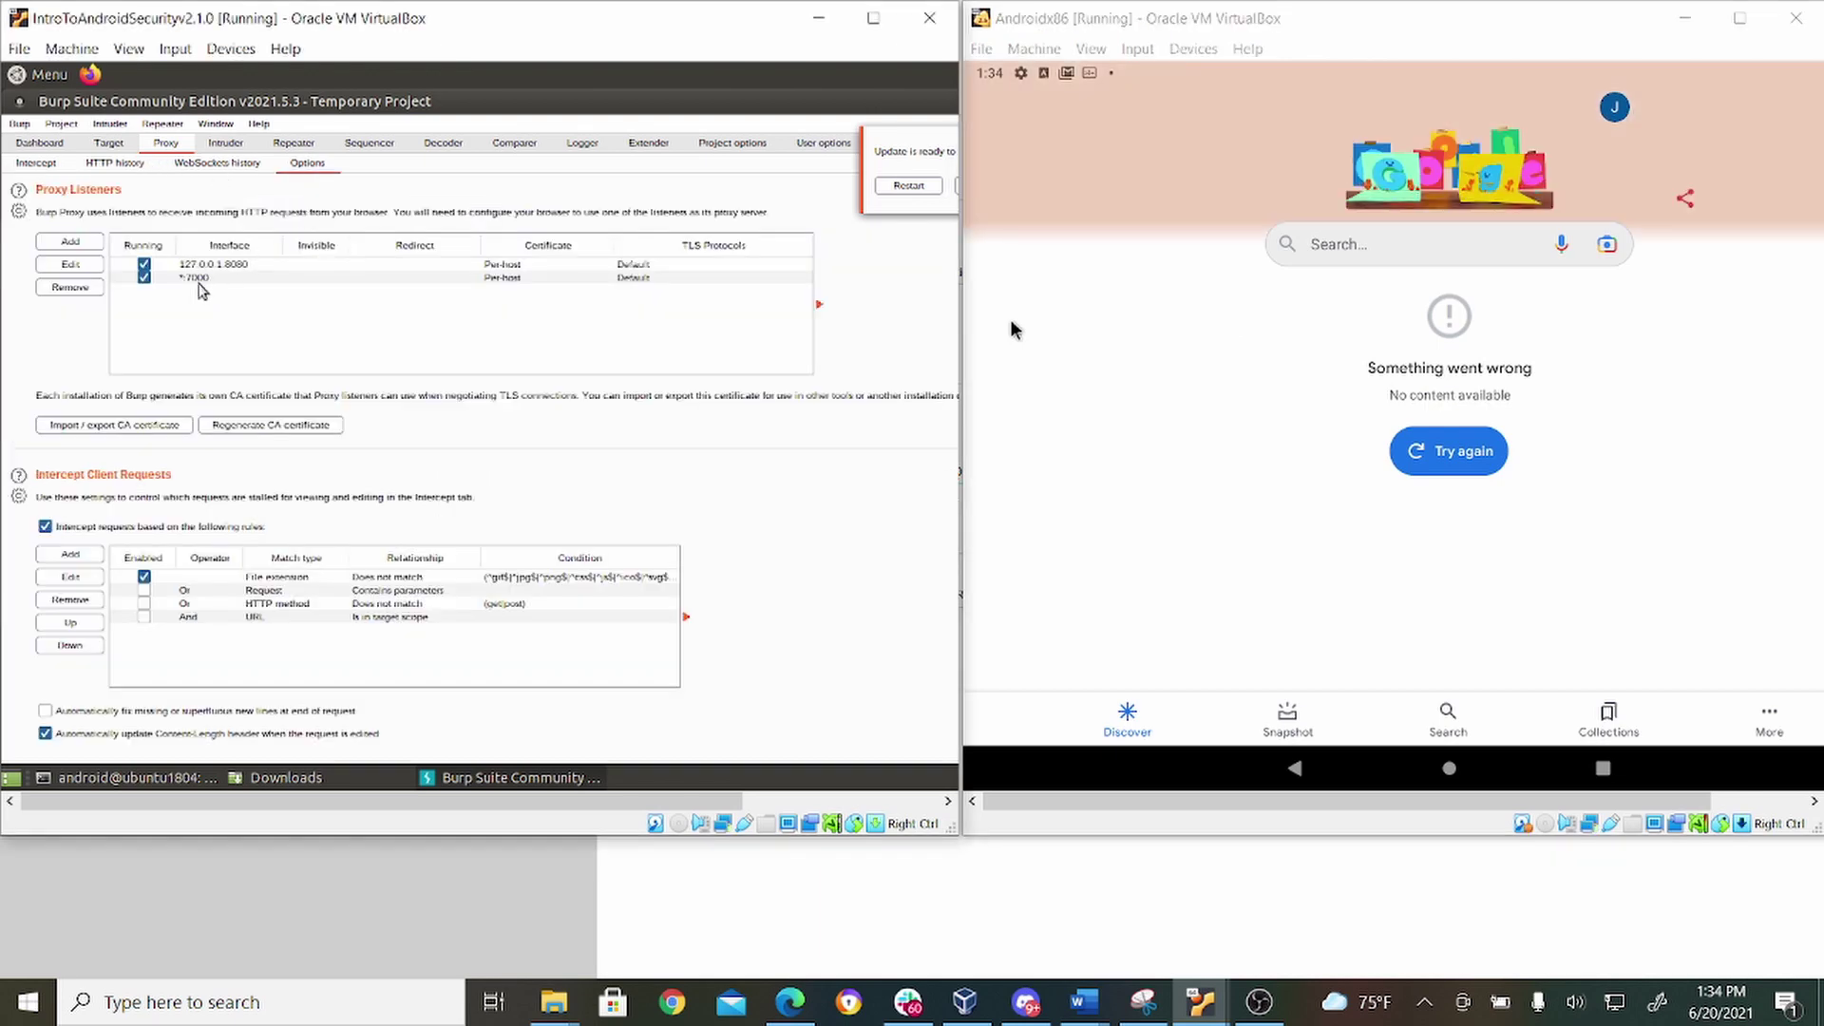
From the Android home screen, launch Settings and go to Network & internet.
left_click(1446, 774)
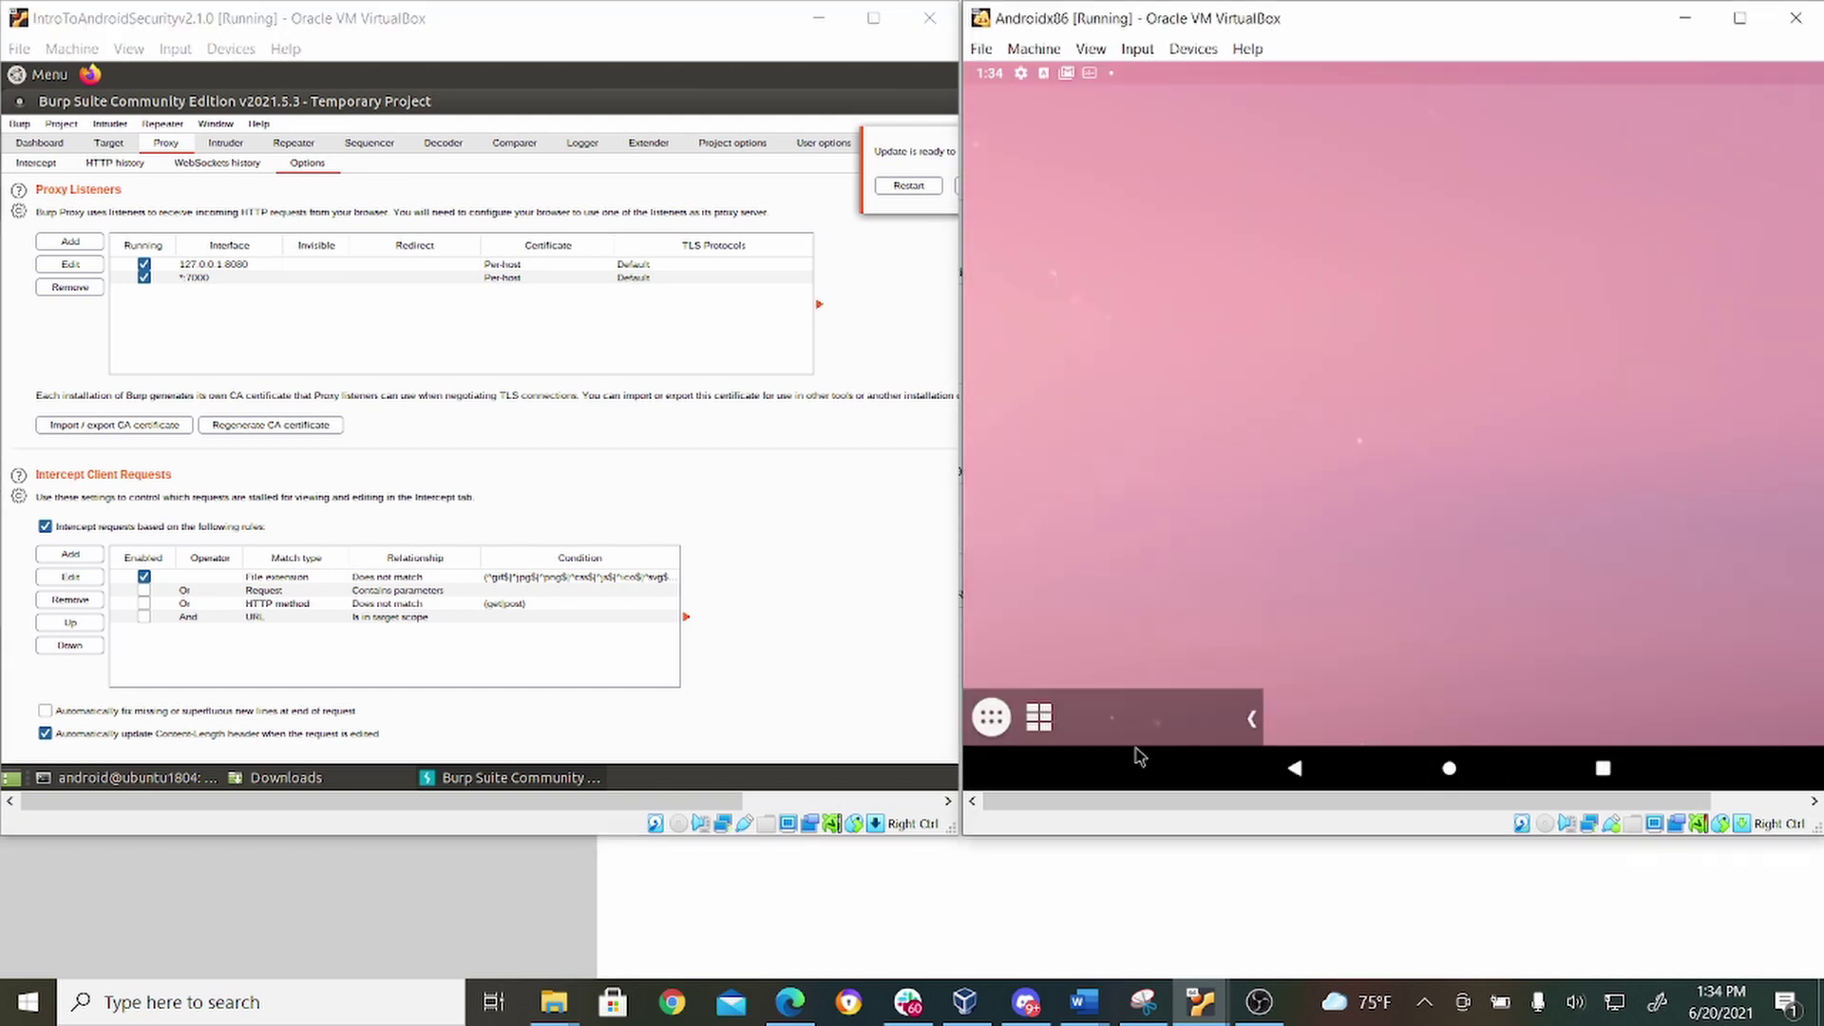
left_click(993, 717)
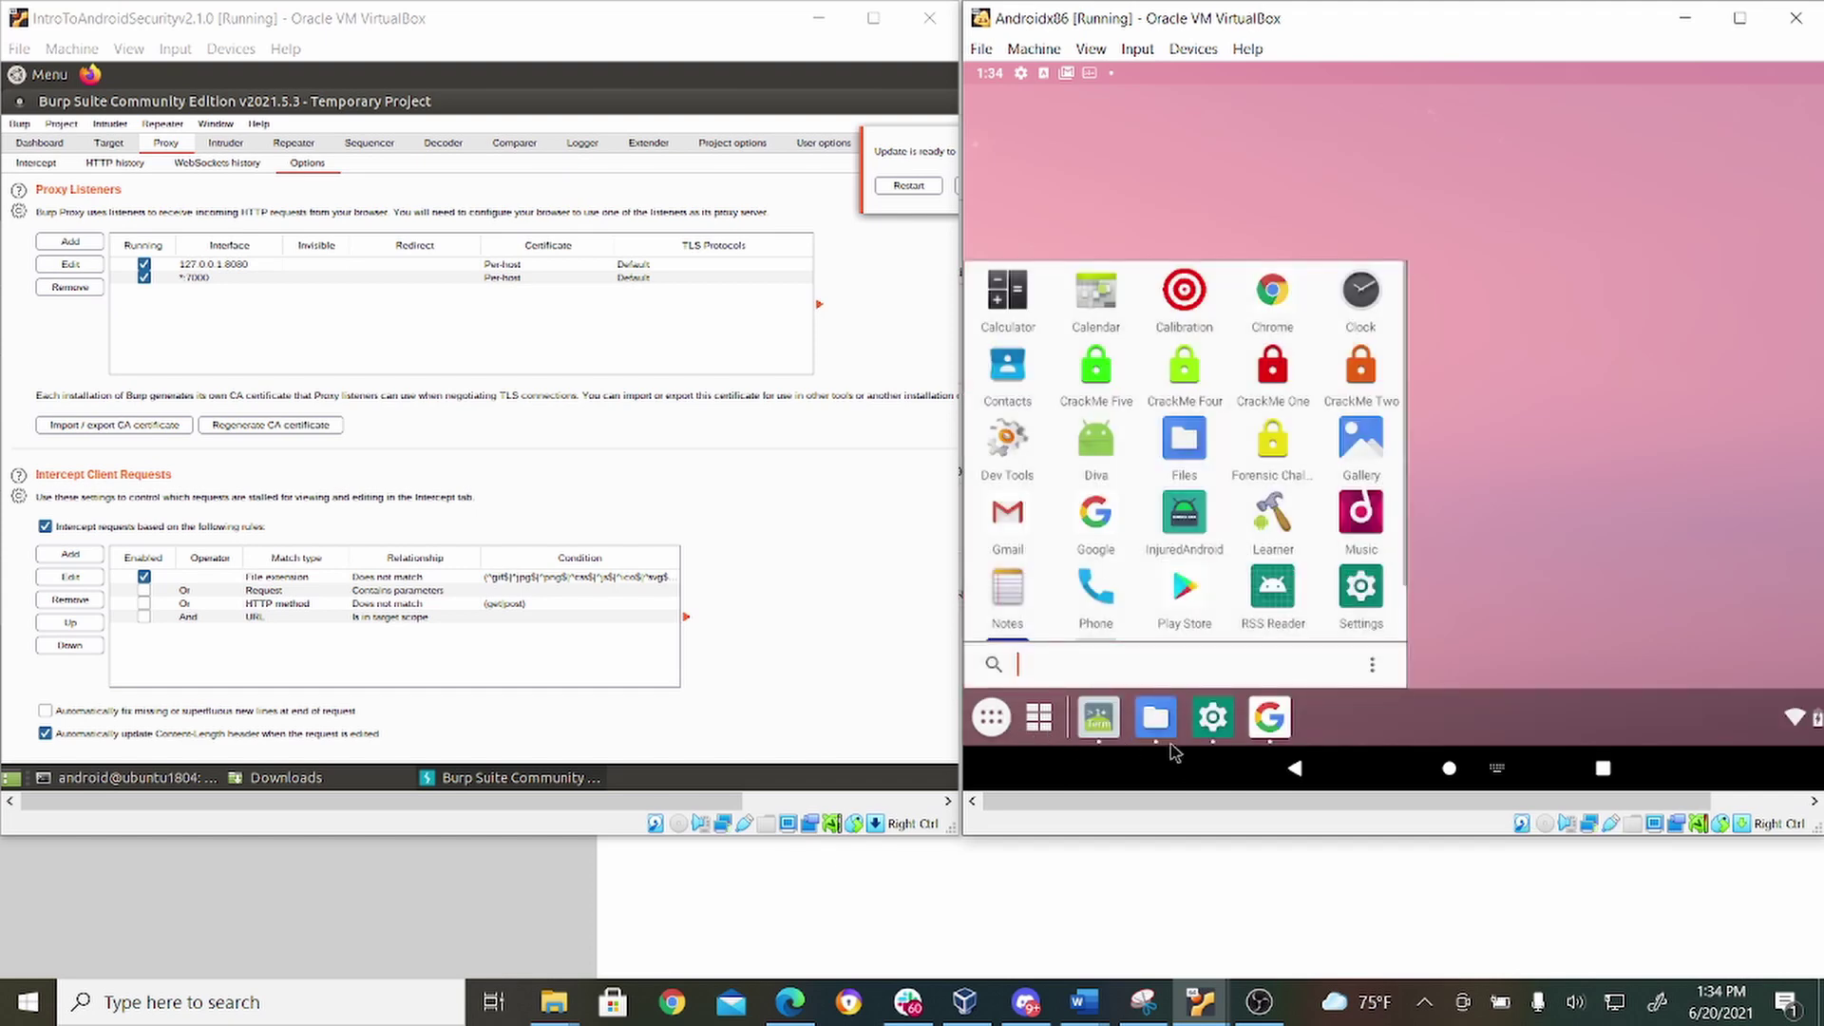
left_click(1208, 728)
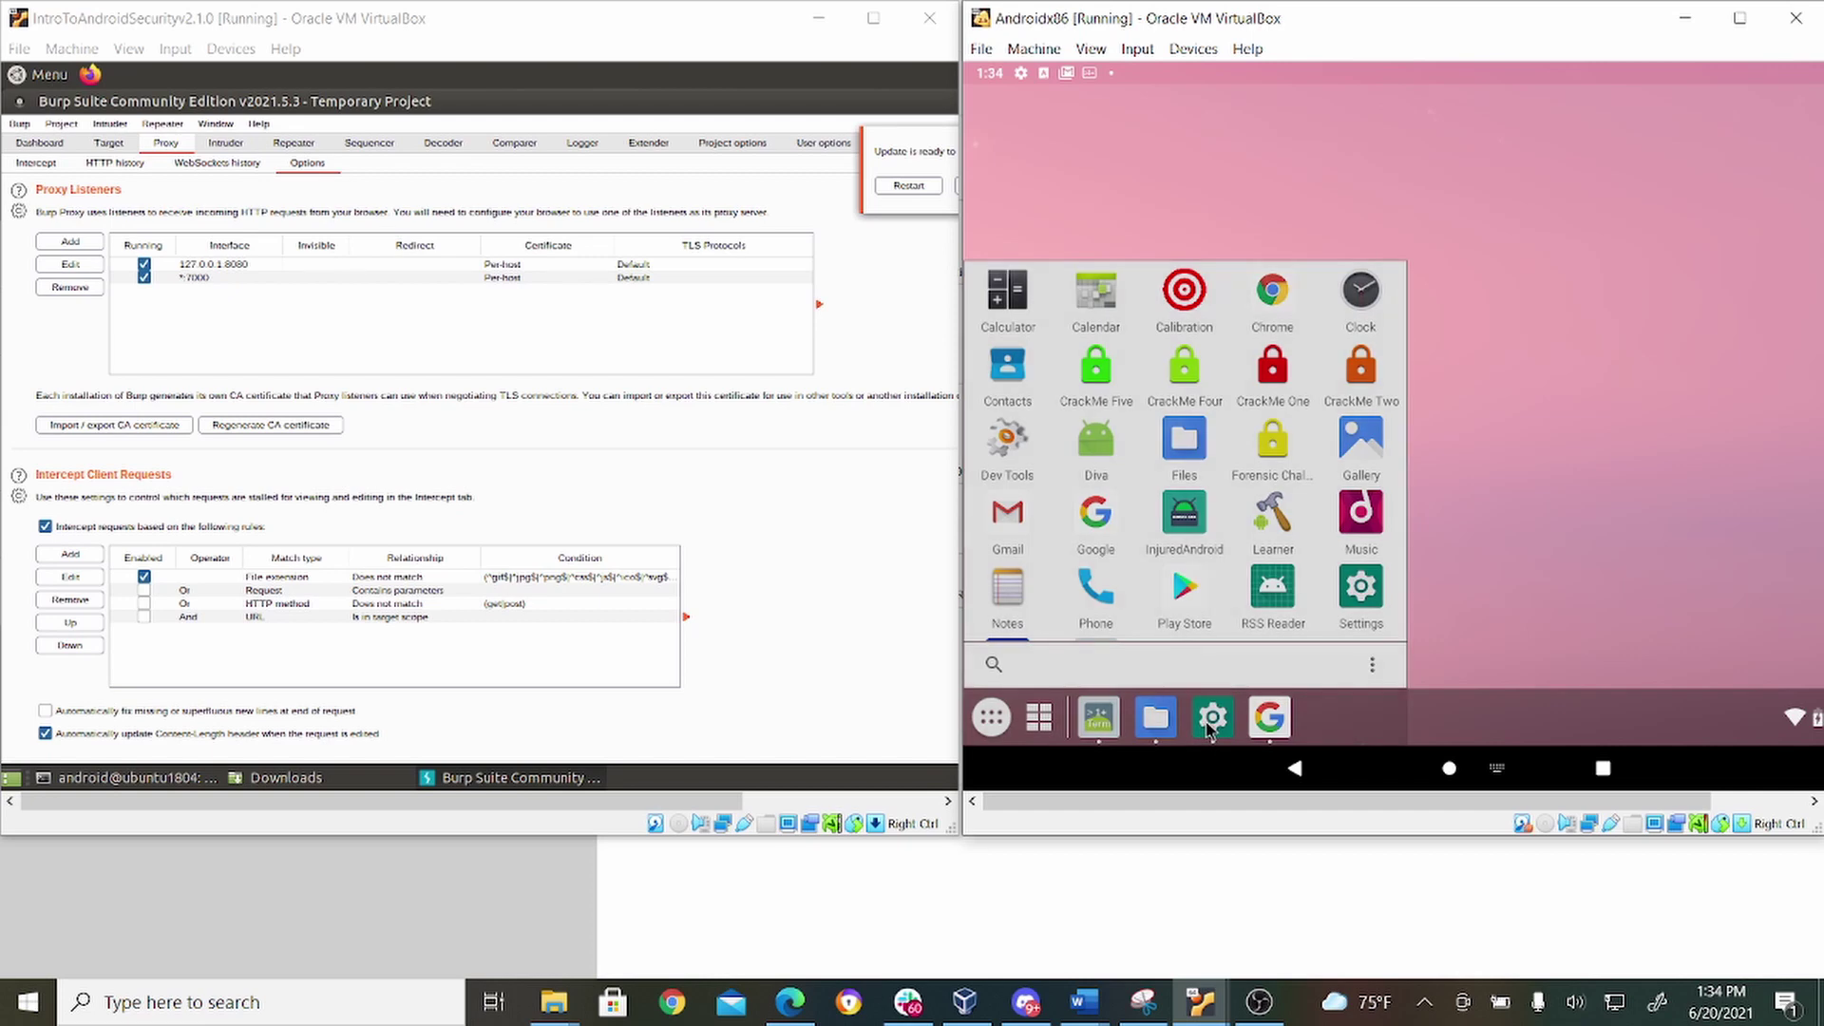
left_click(1208, 727)
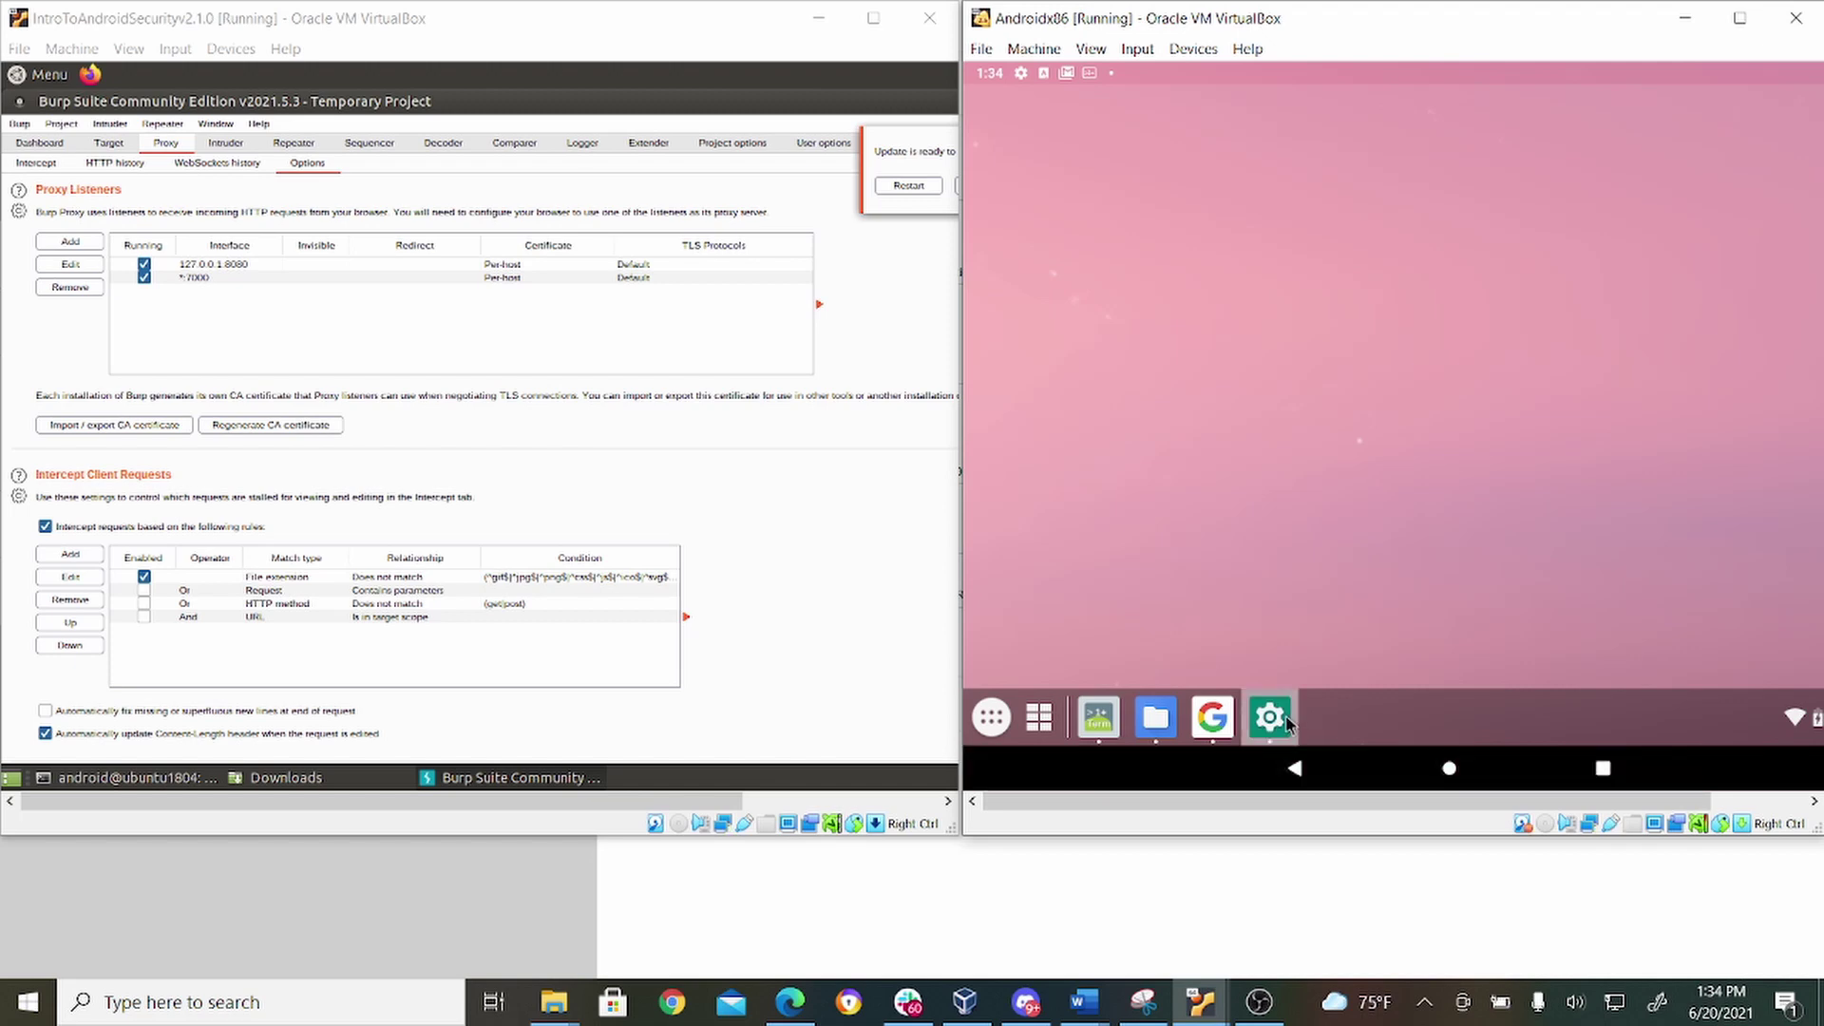
left_click(1287, 723)
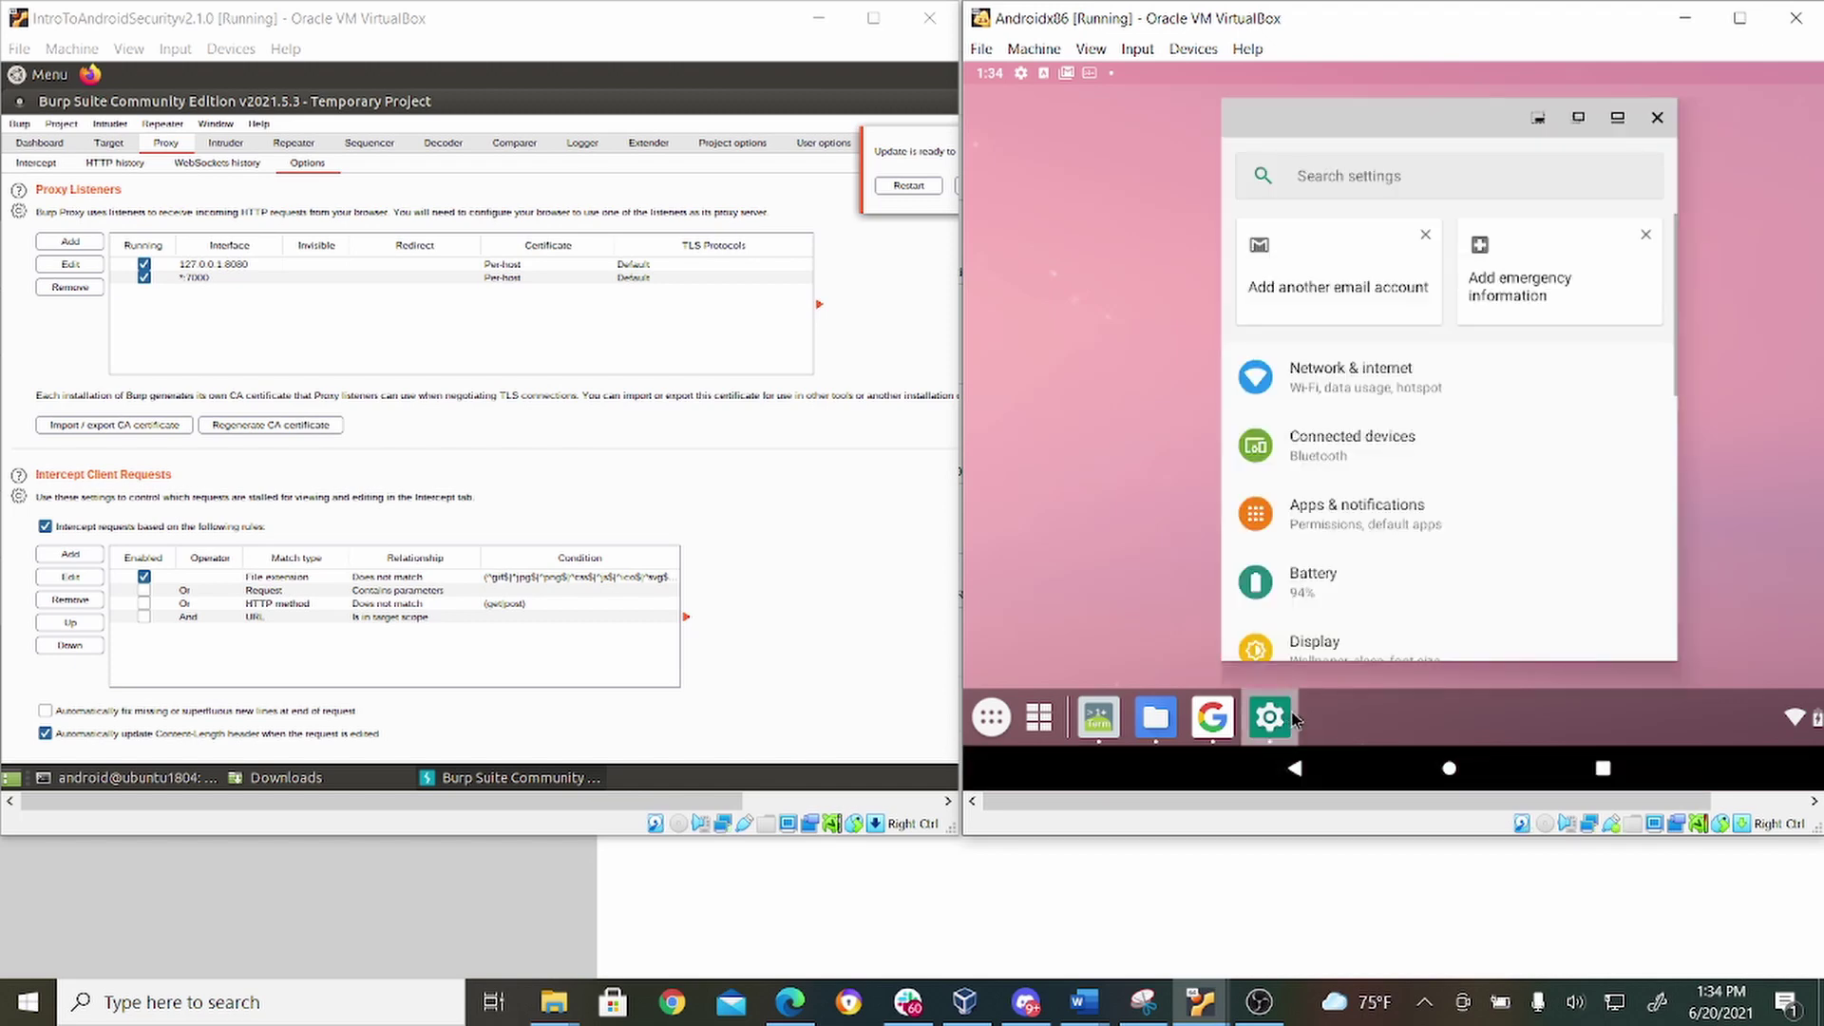
left_click(1435, 389)
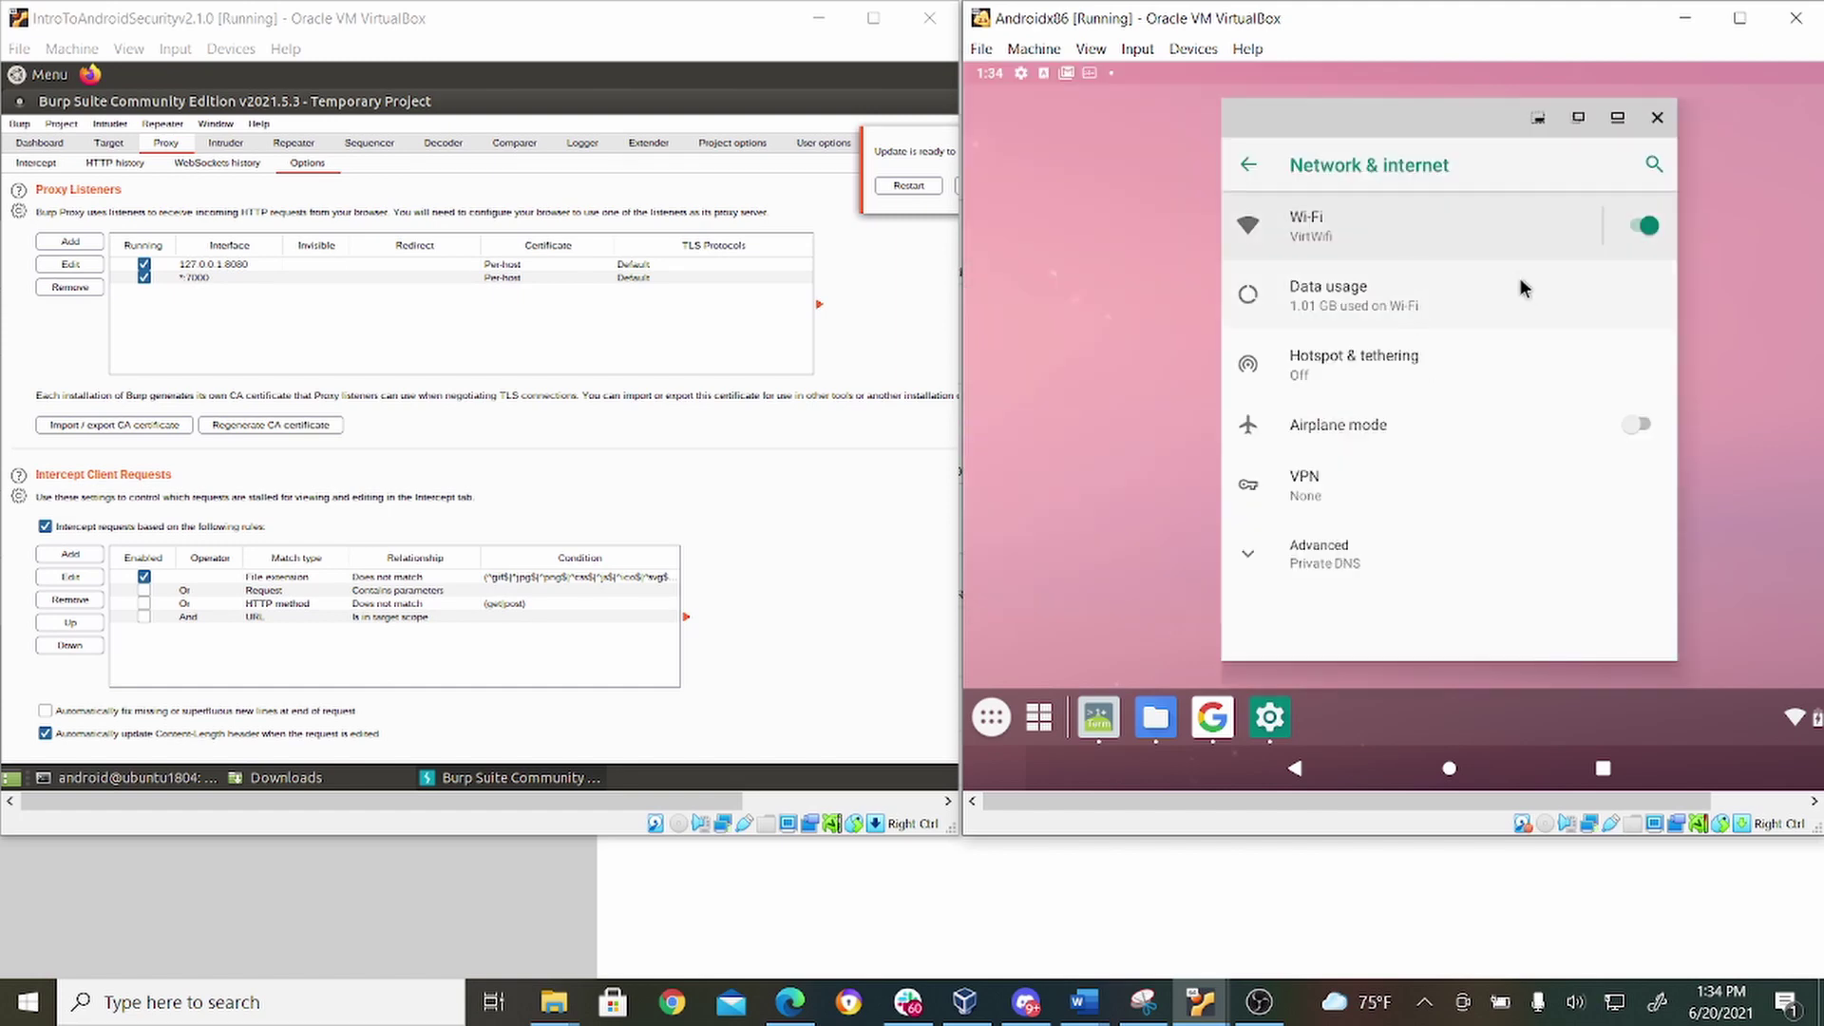
Edit the VirtWifi network and switch its proxy mode to Manual.
left_click(1329, 220)
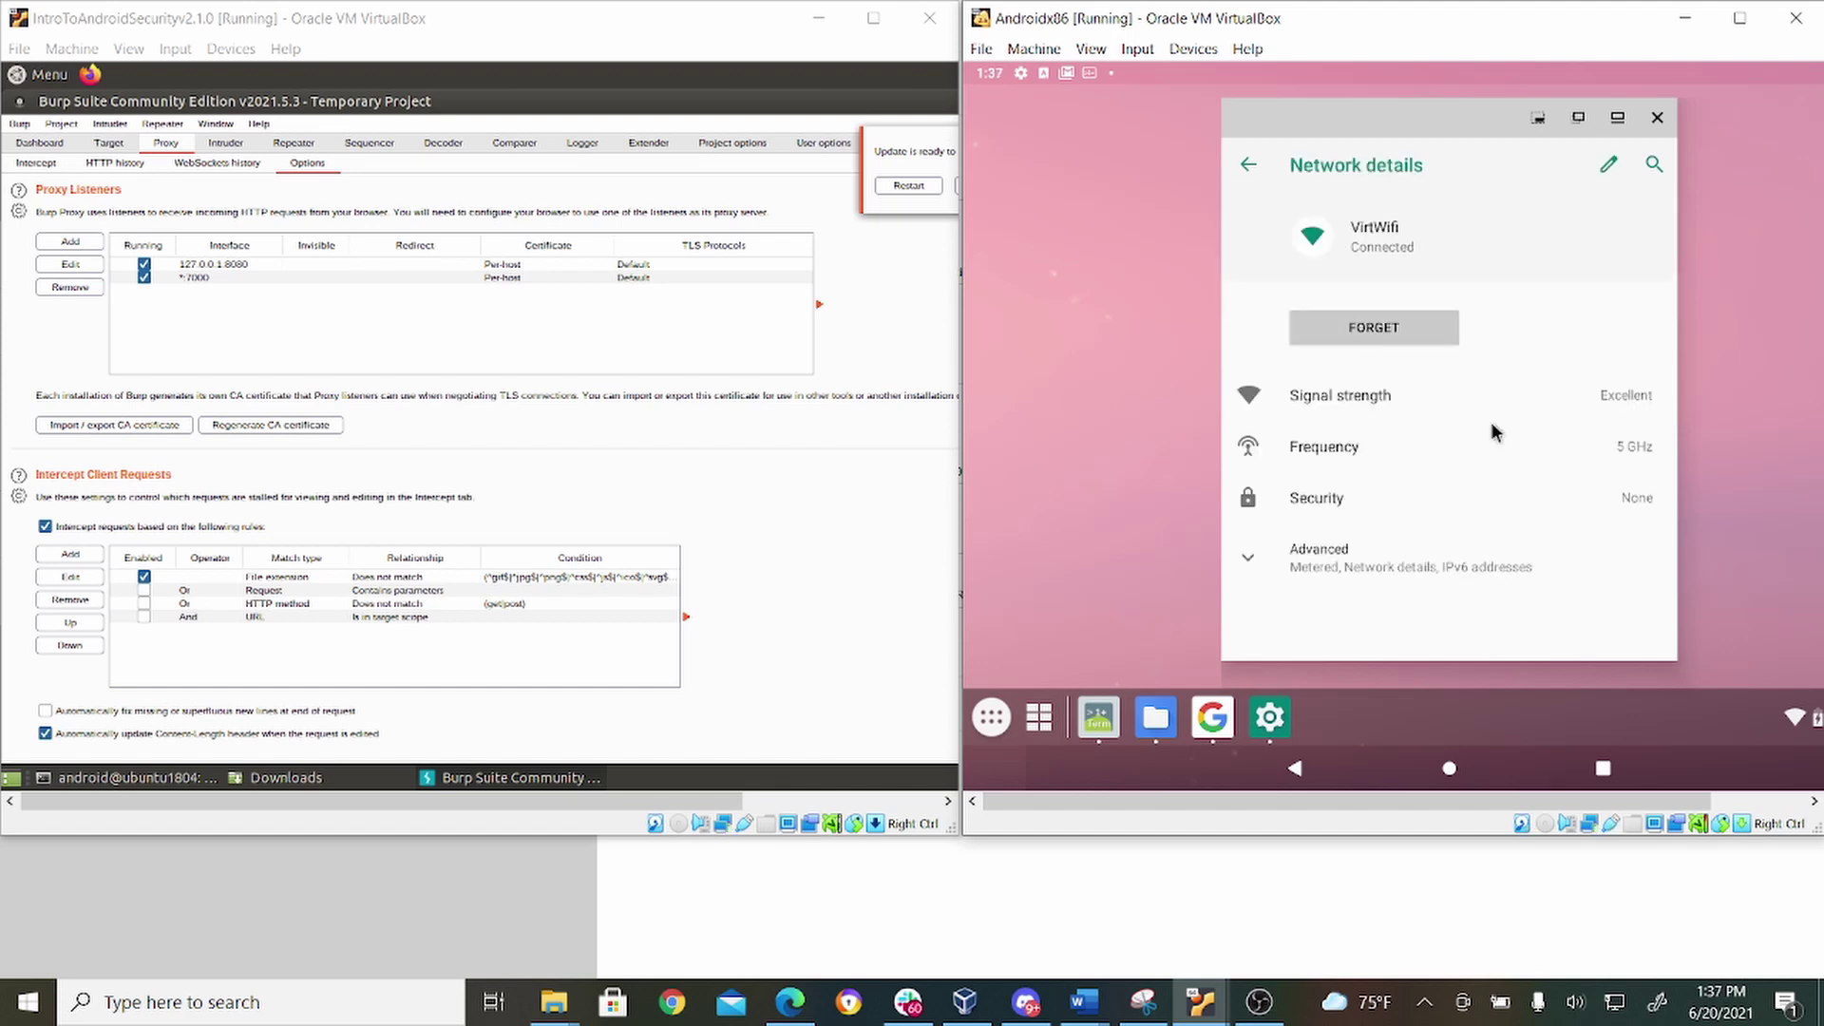
left_click(1423, 562)
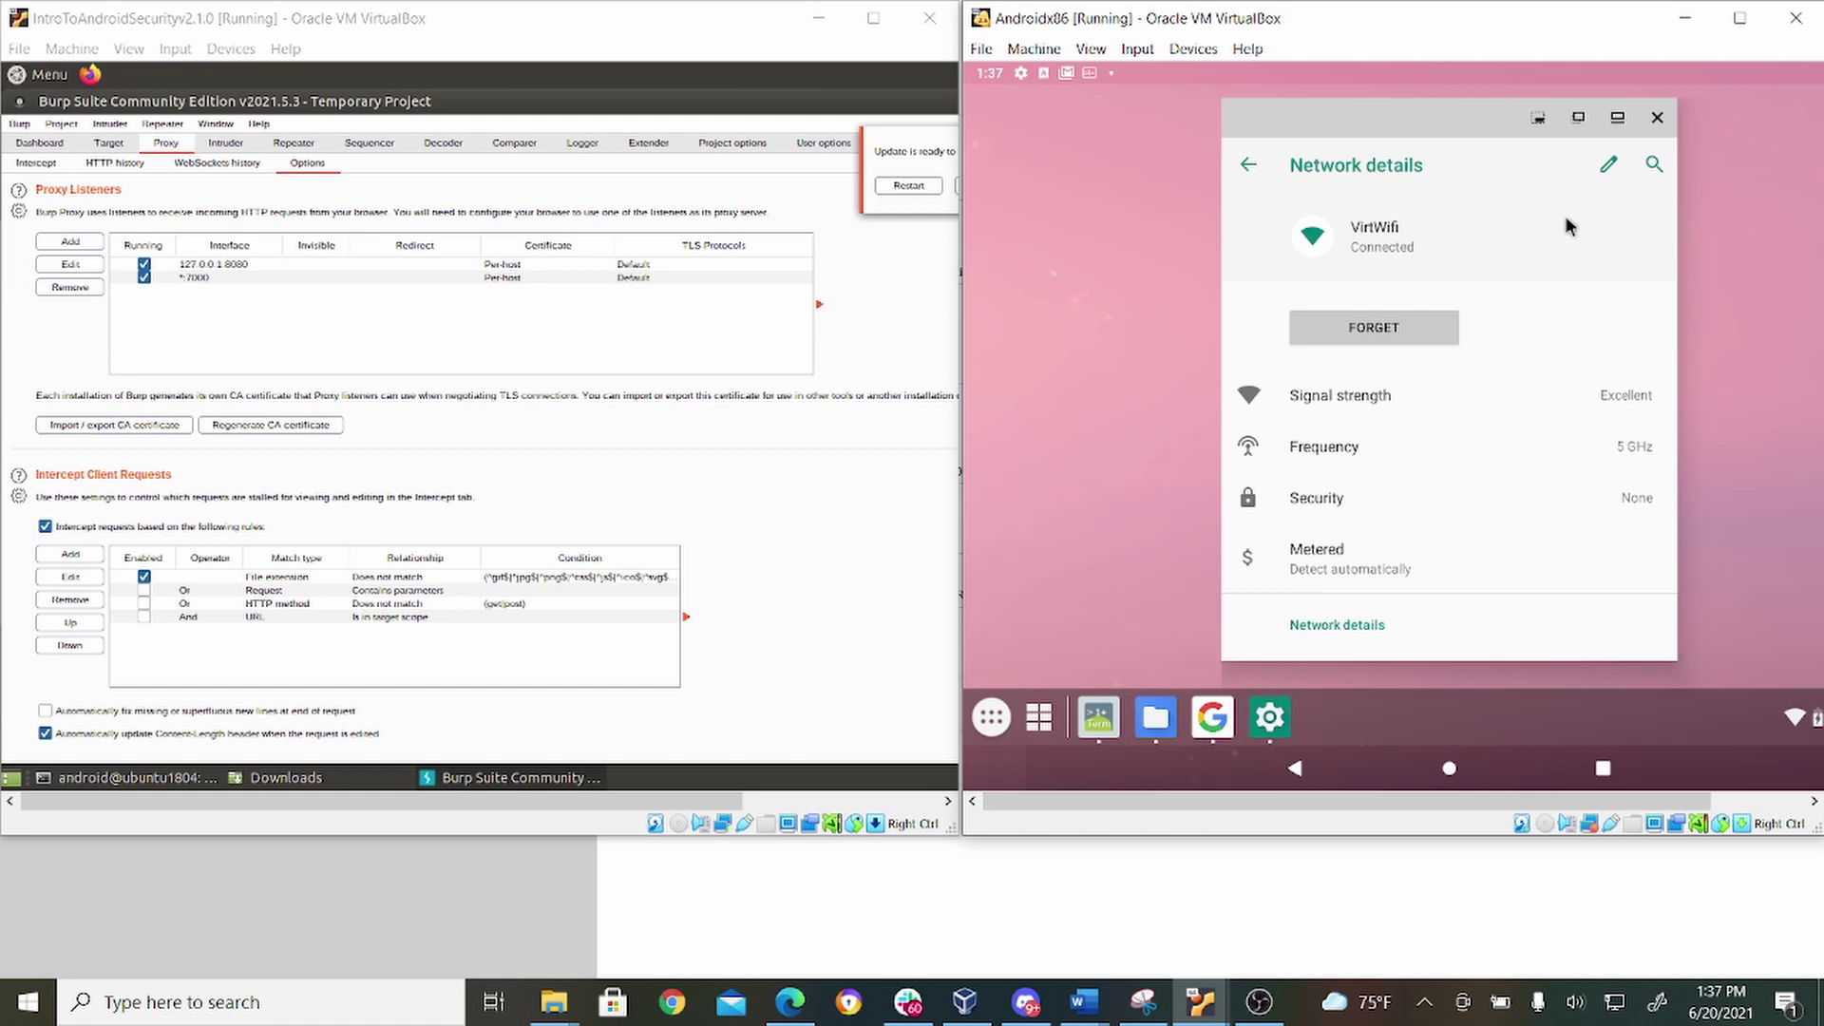
left_click(1606, 167)
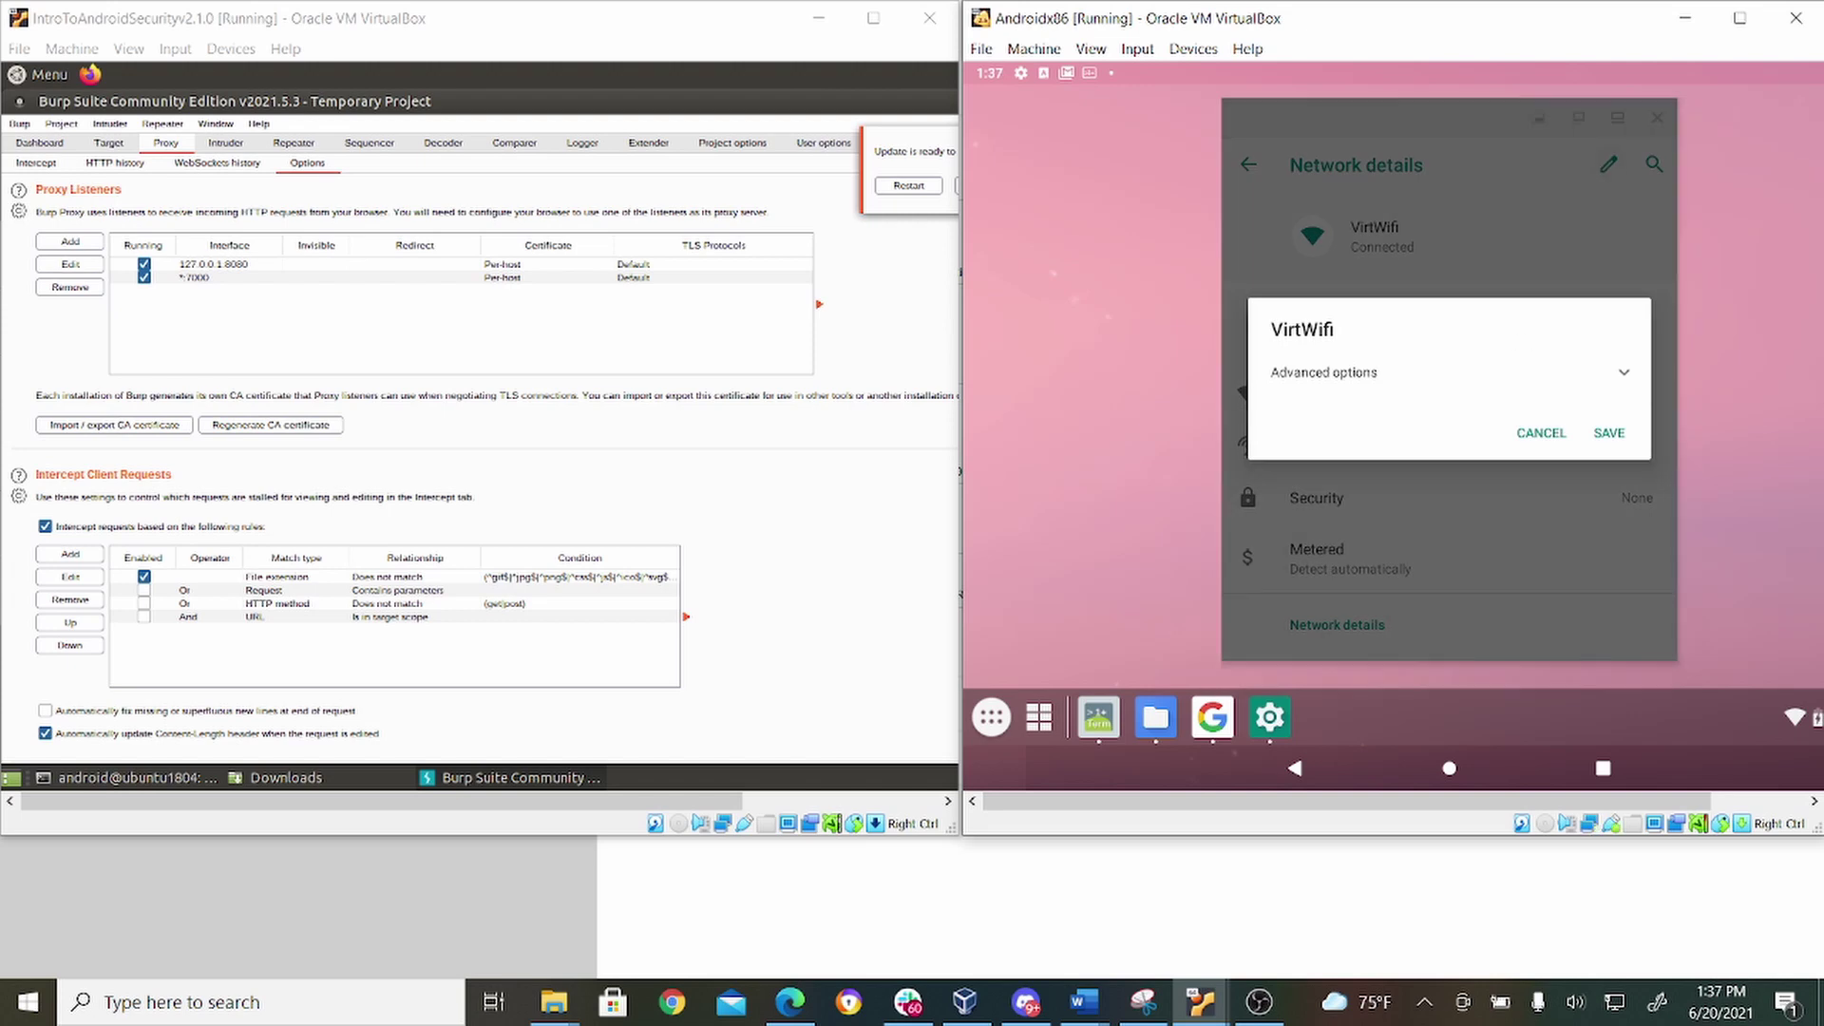
left_click(1407, 381)
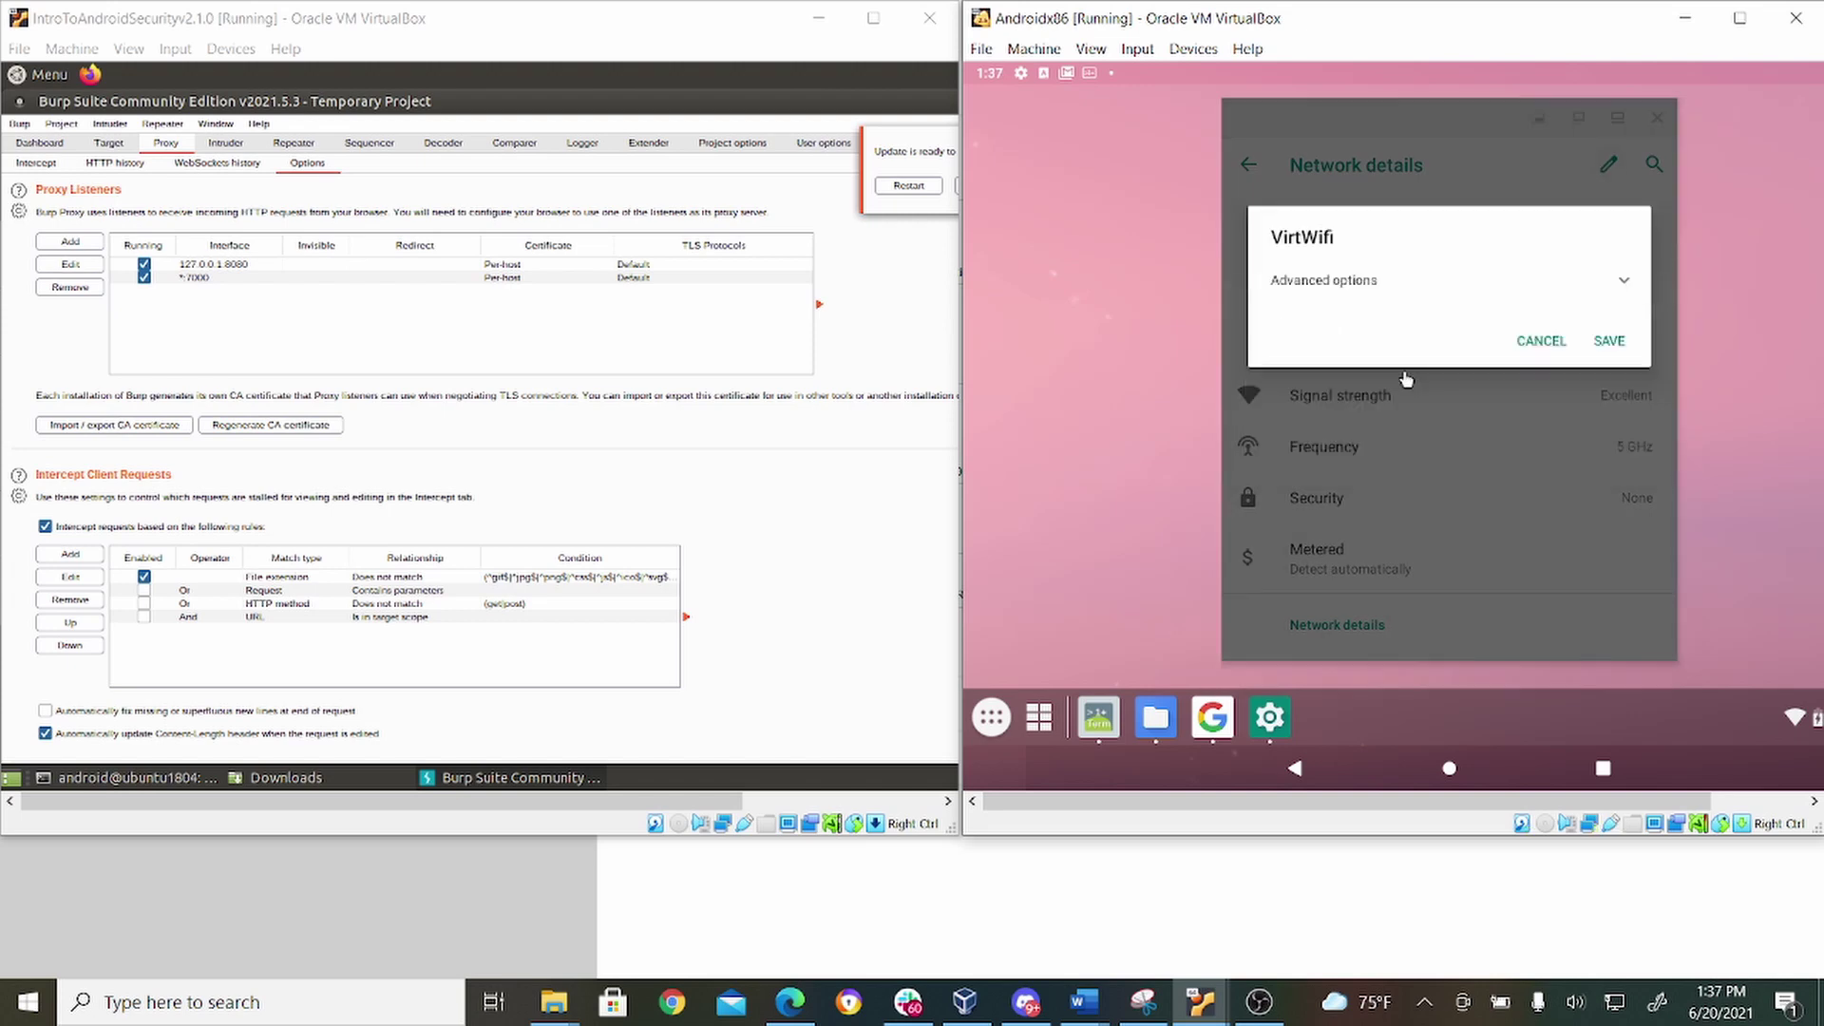
left_click(1385, 411)
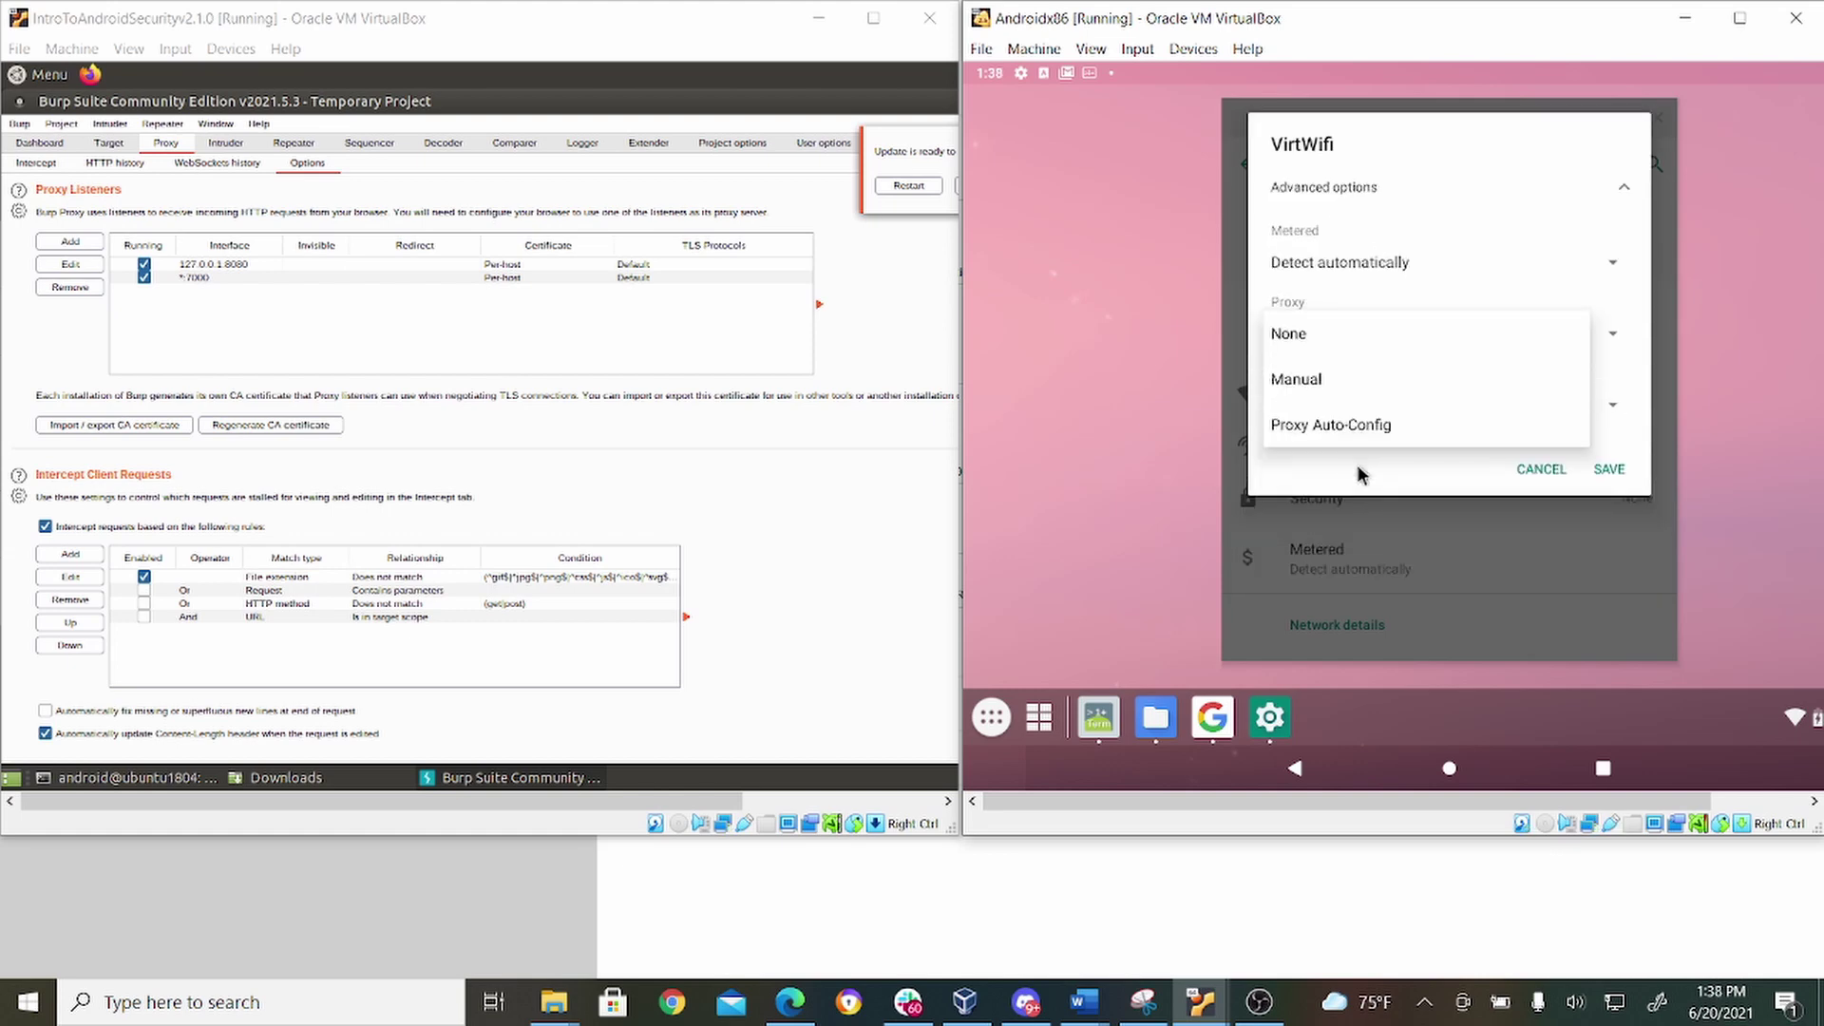
left_click(1304, 397)
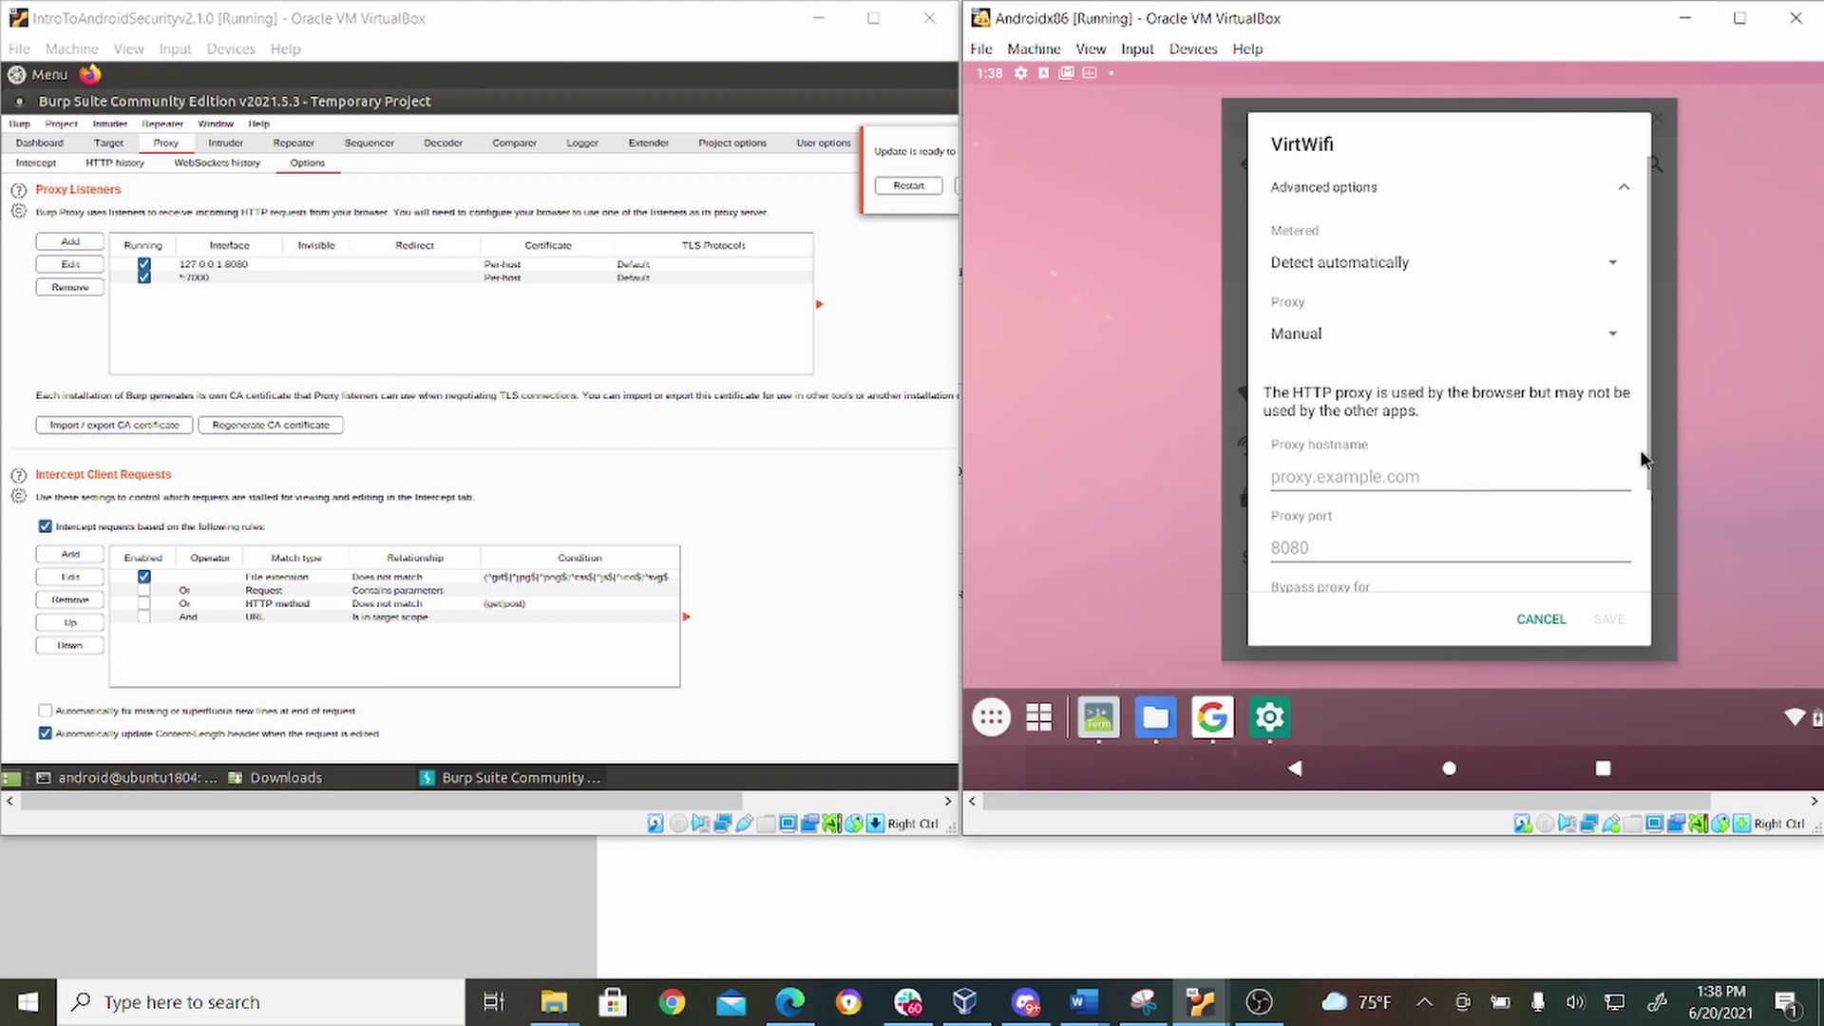
Enter proxy hostname proxy.hosthame.com with port 7000 and save the network.
scroll(1643, 475, "down", 2)
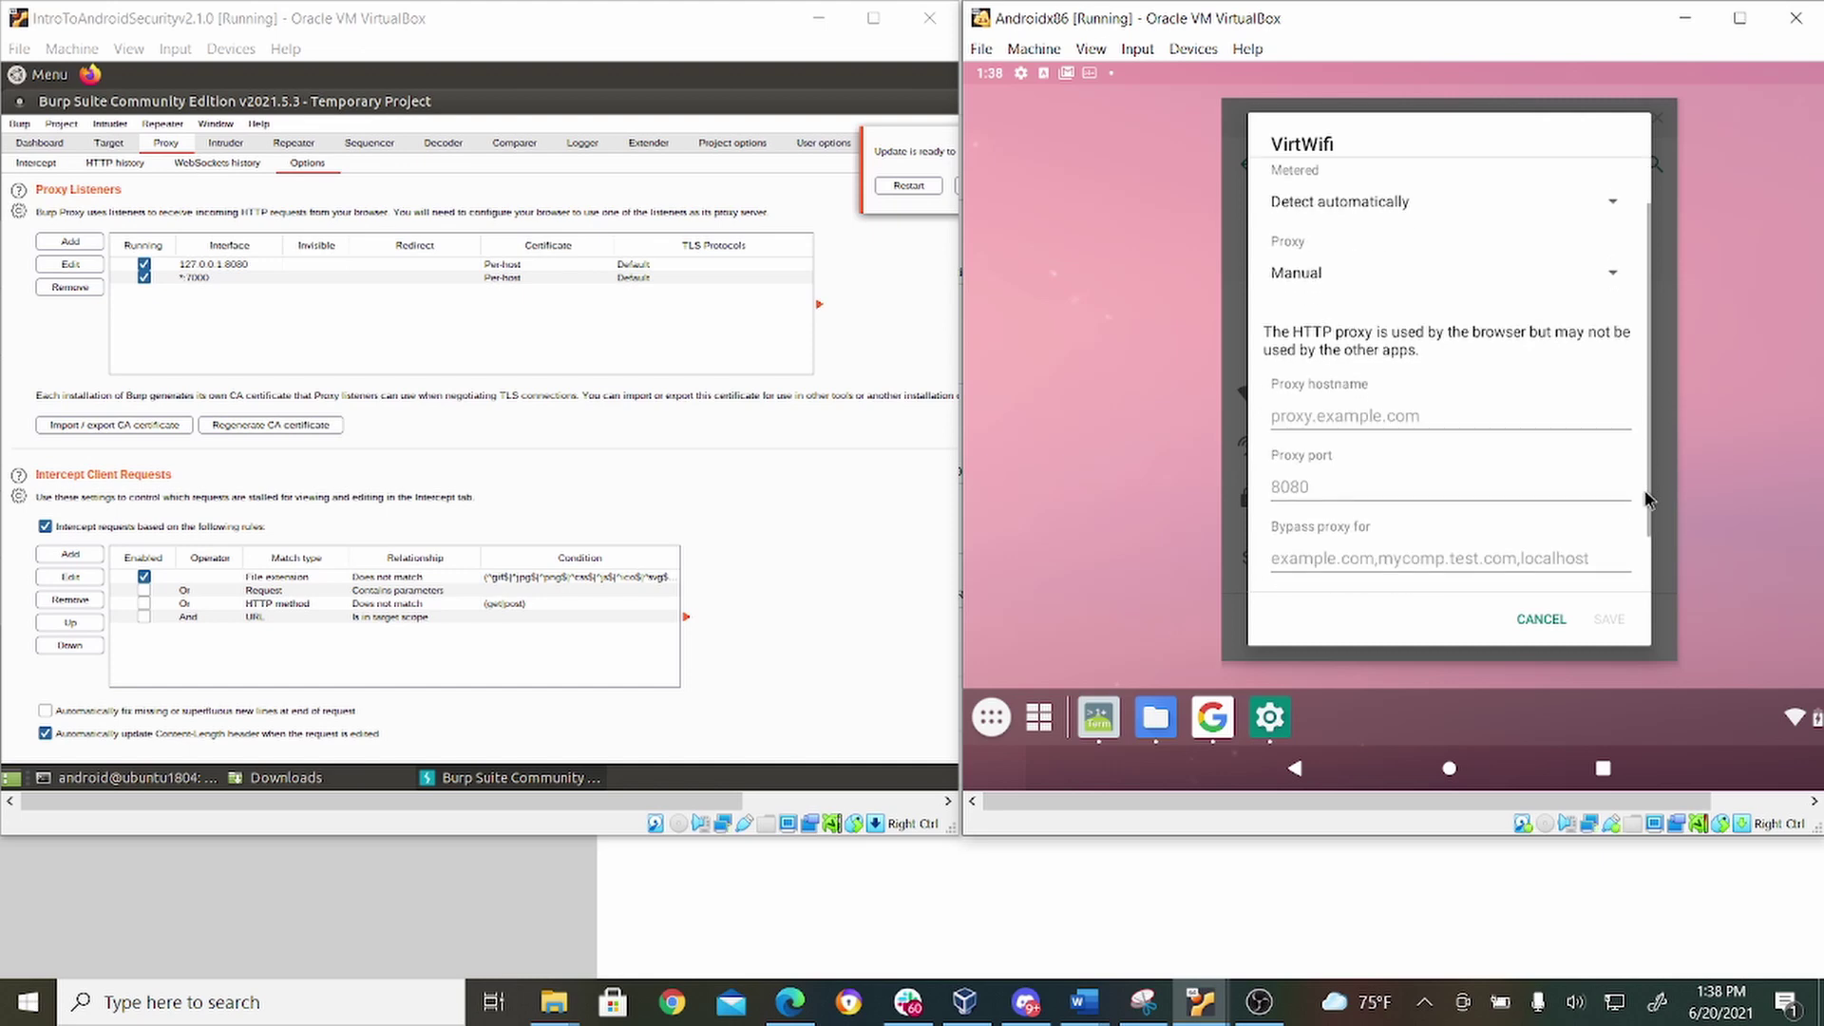
left_click(1403, 475)
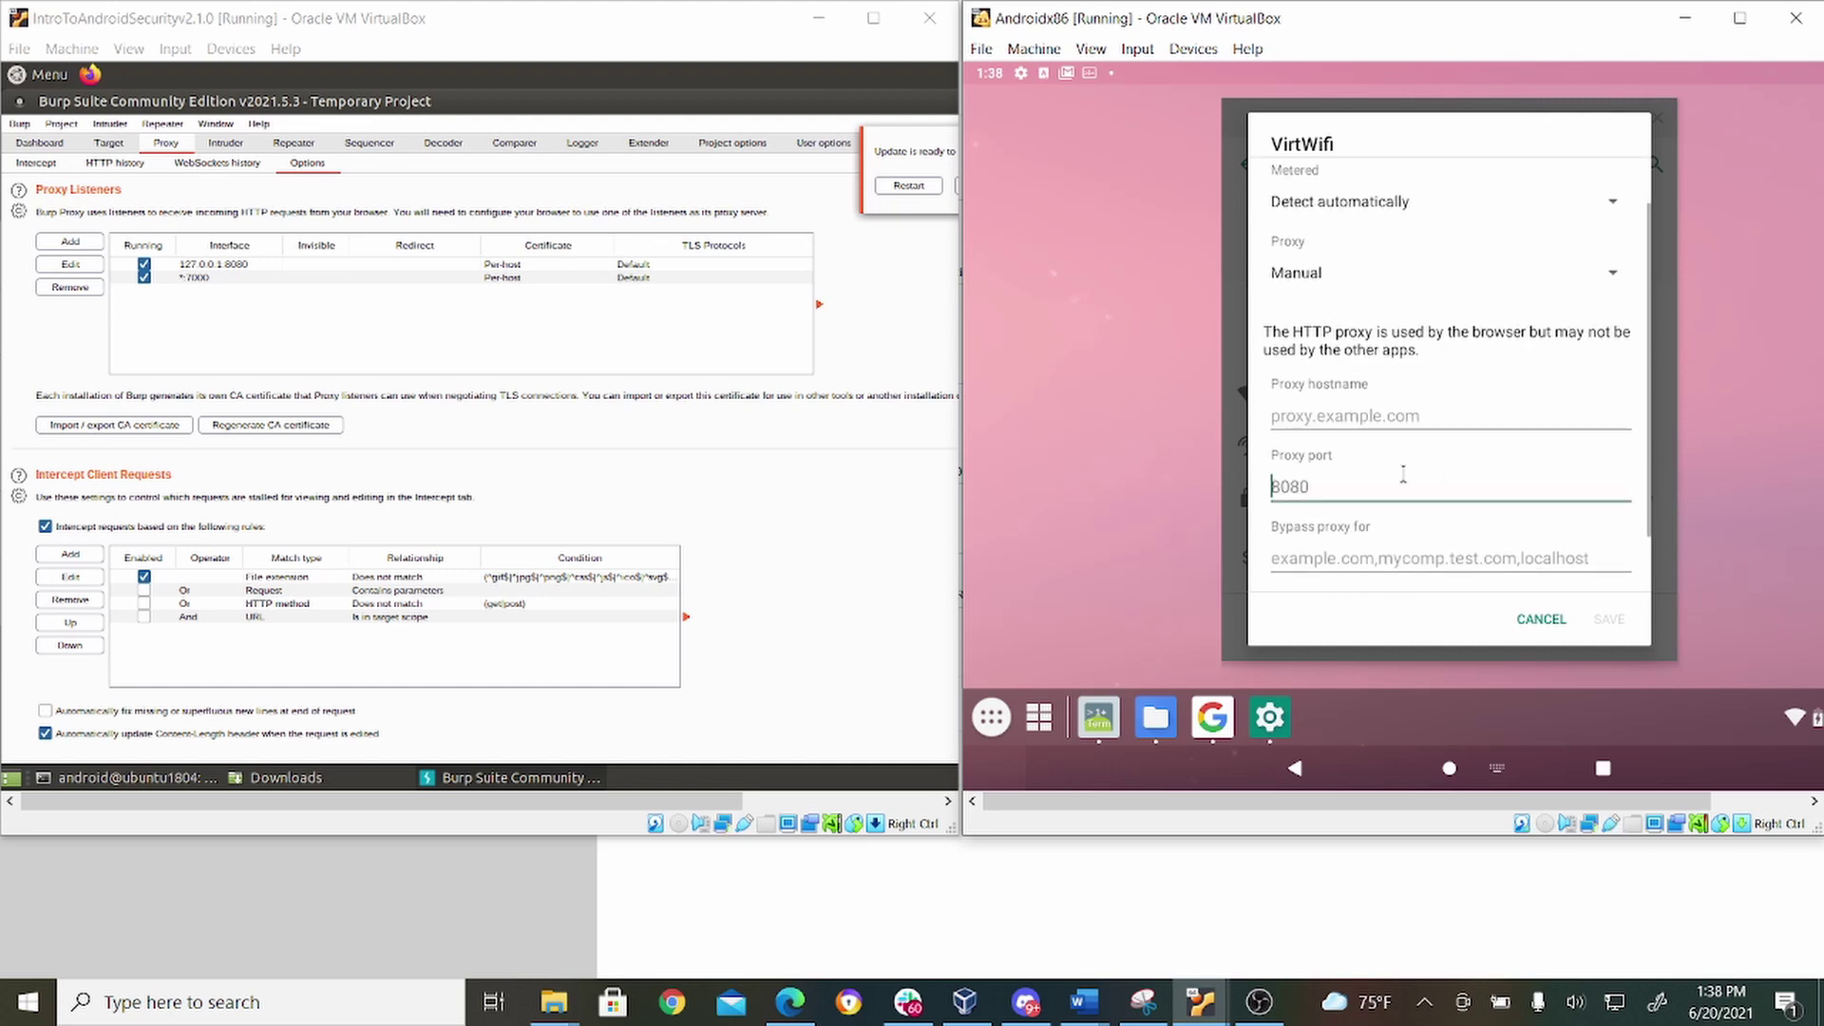
type("7000")
left_click(1436, 405)
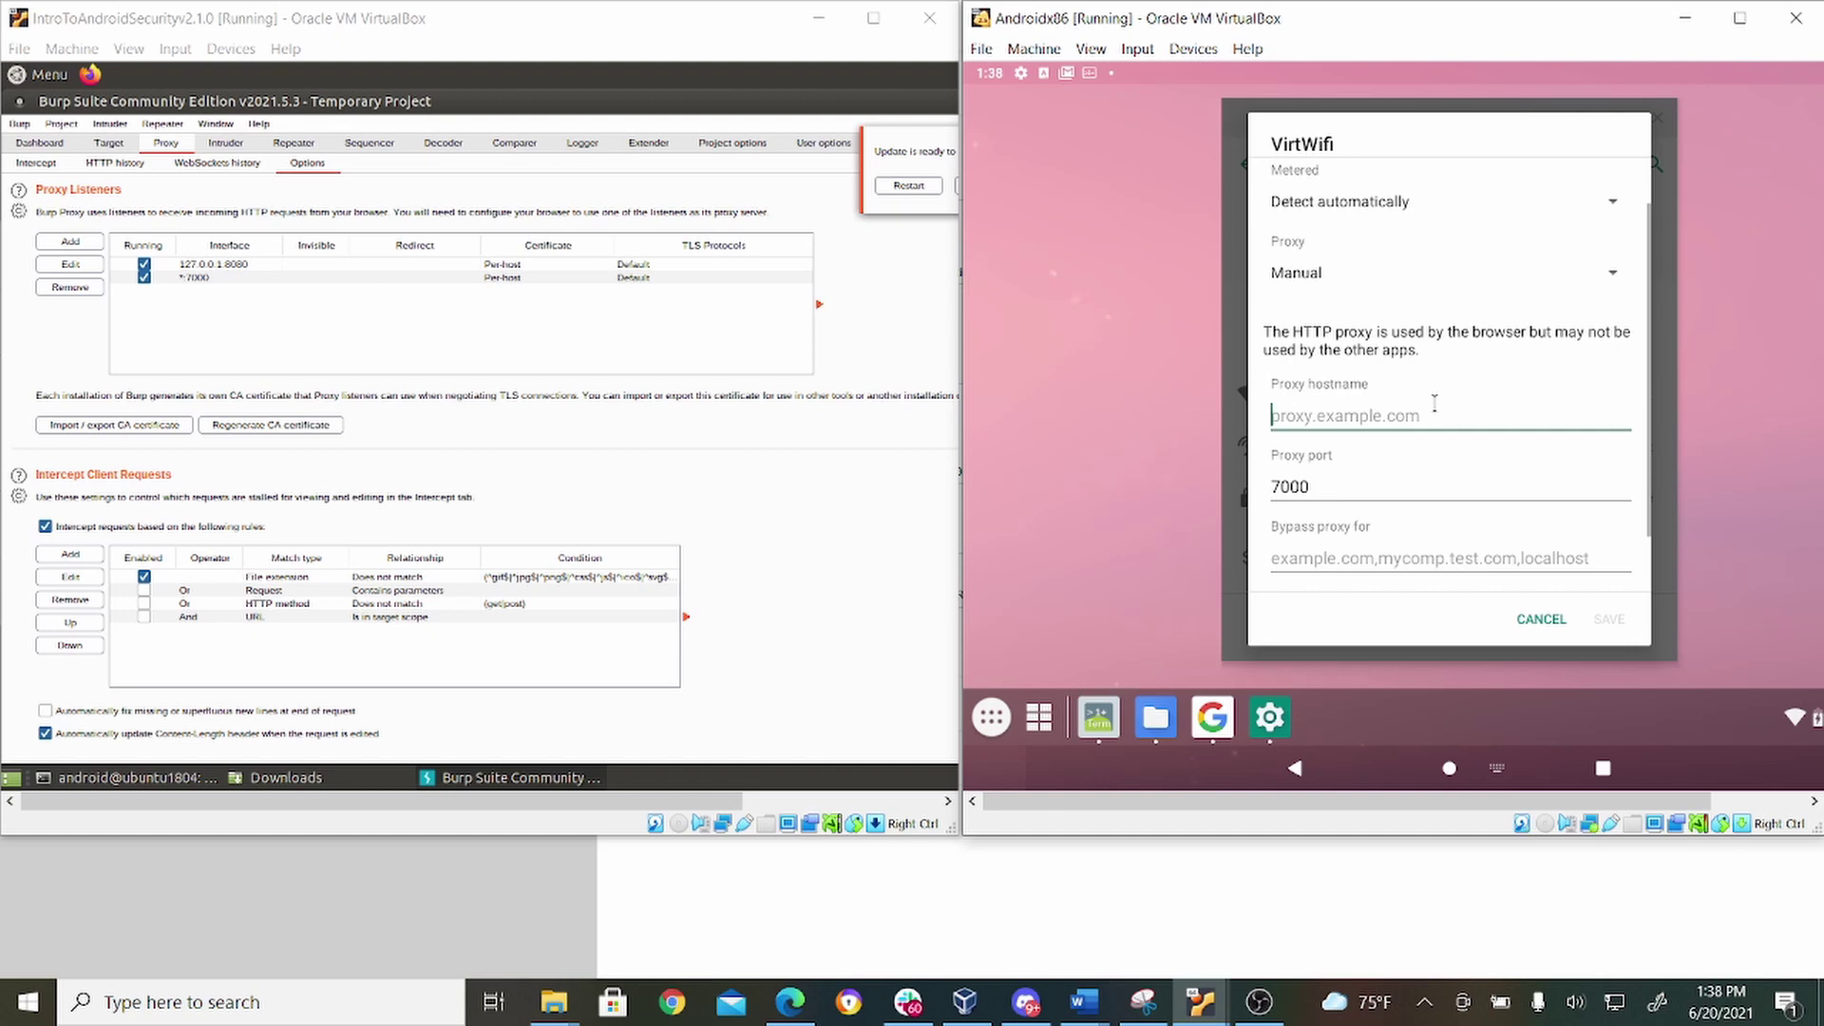
type("proxy")
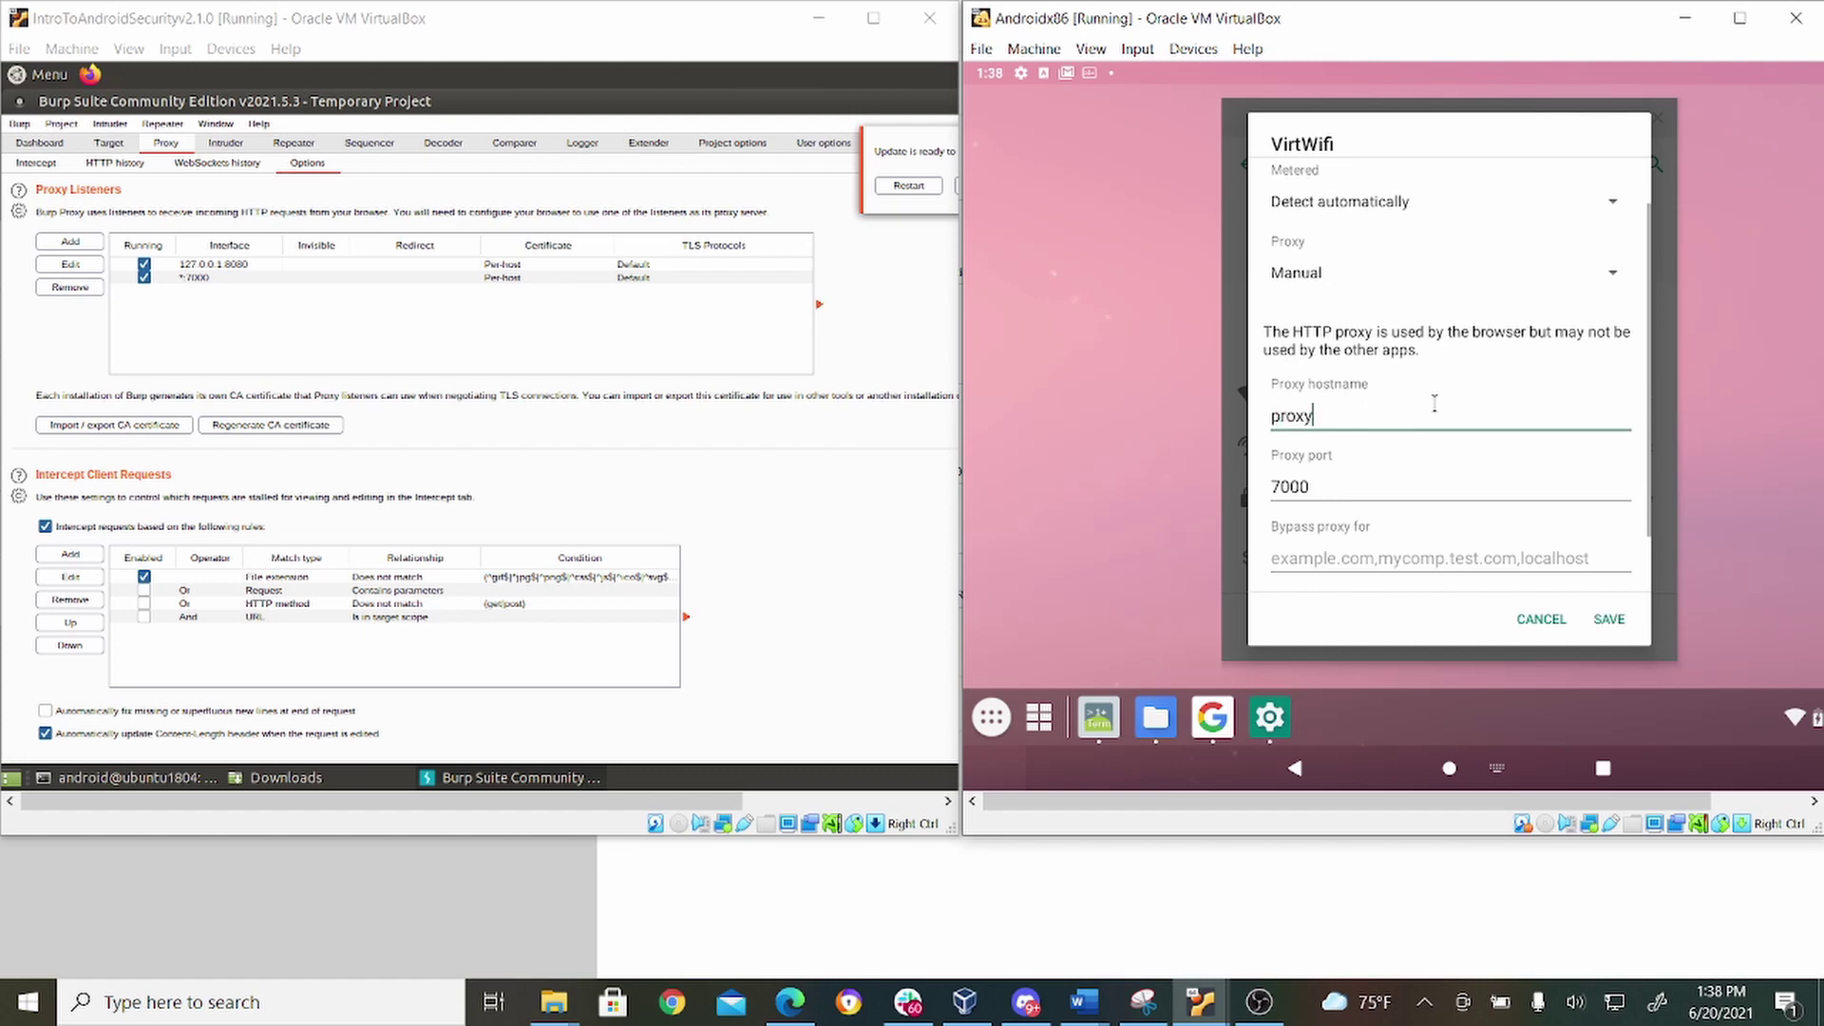
key("BackSpace")
key("BackSpace")
key("BackSpace")
key("BackSpace")
key("BackSpace")
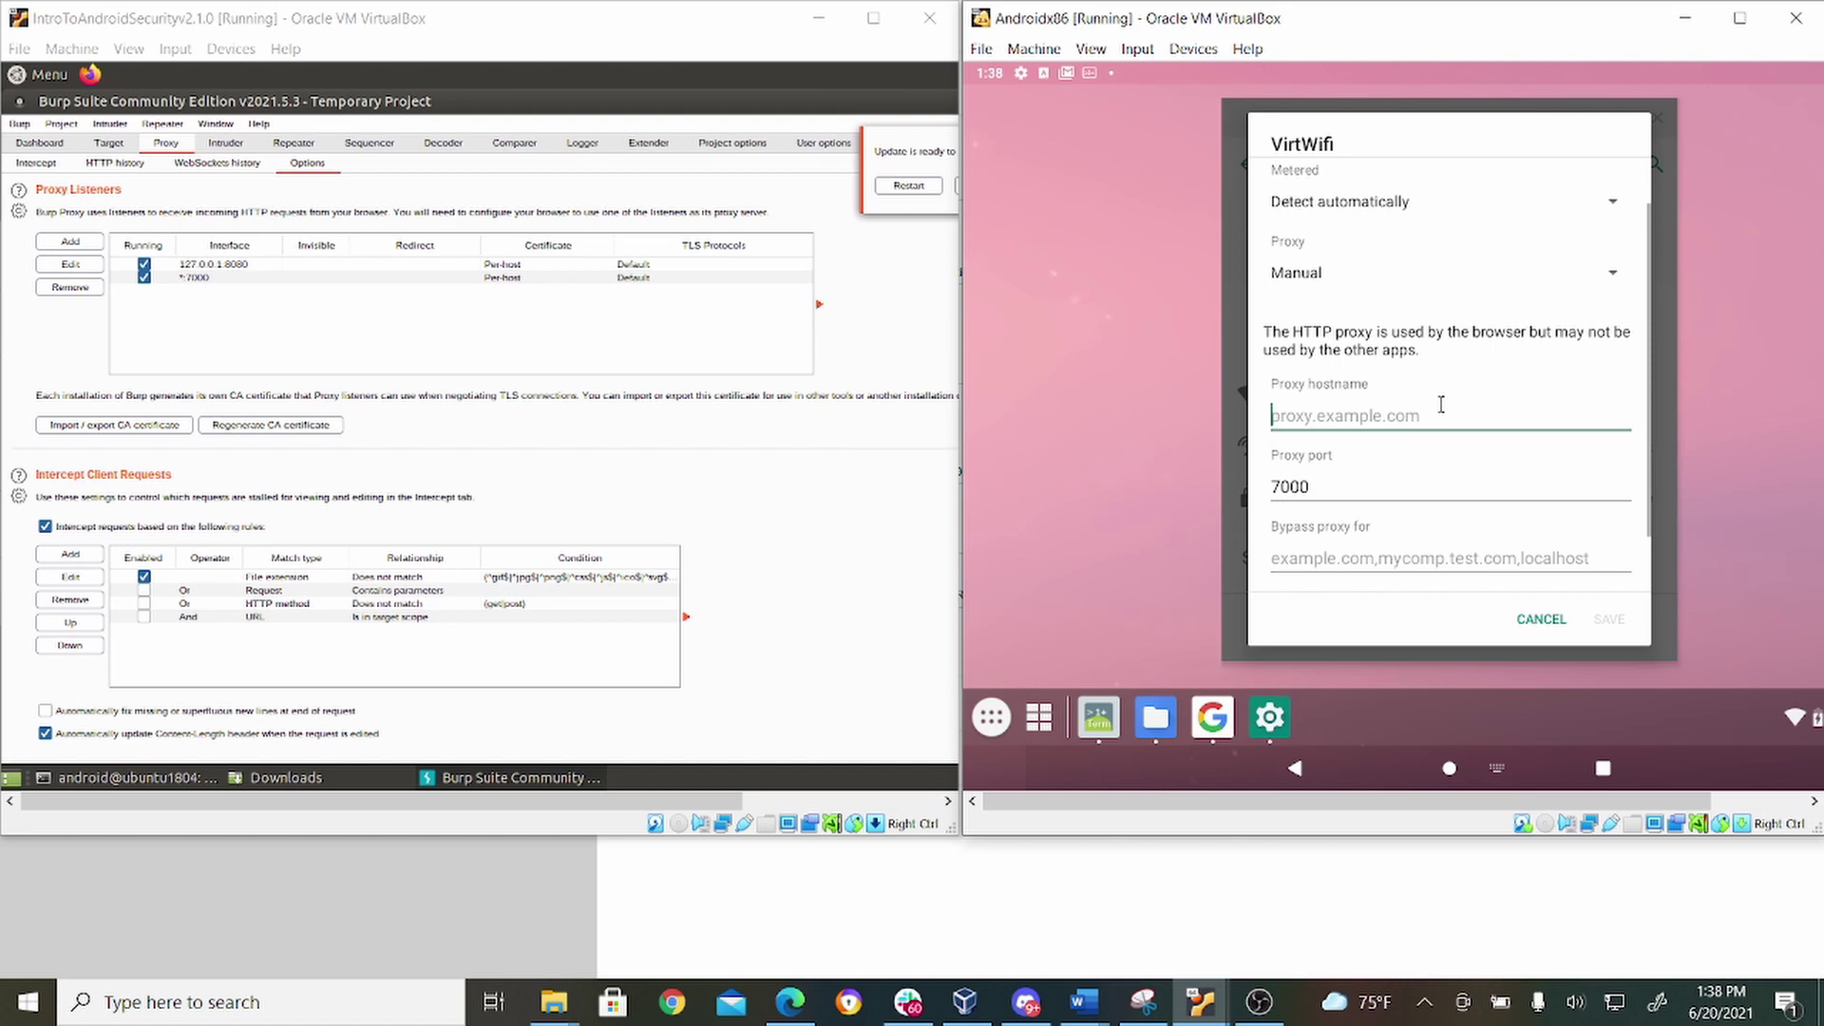
type("p")
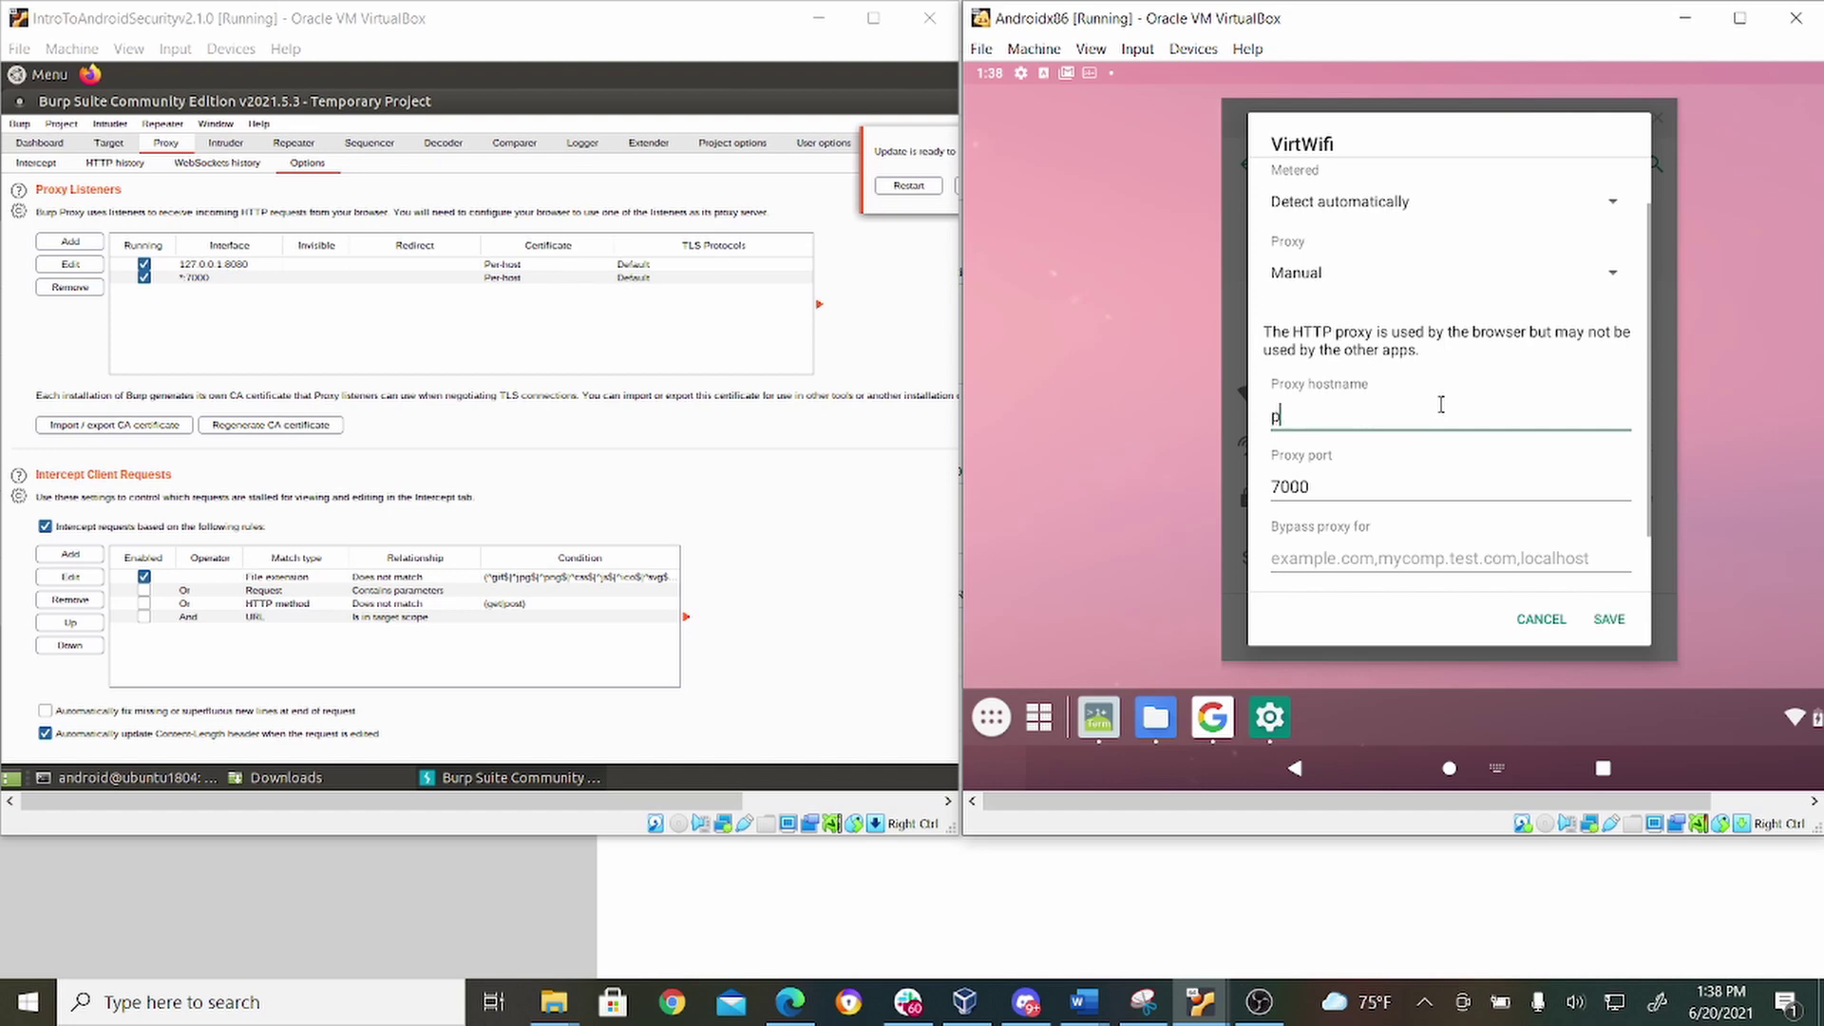
type("roxy.hosthostname.com")
left_click(1606, 619)
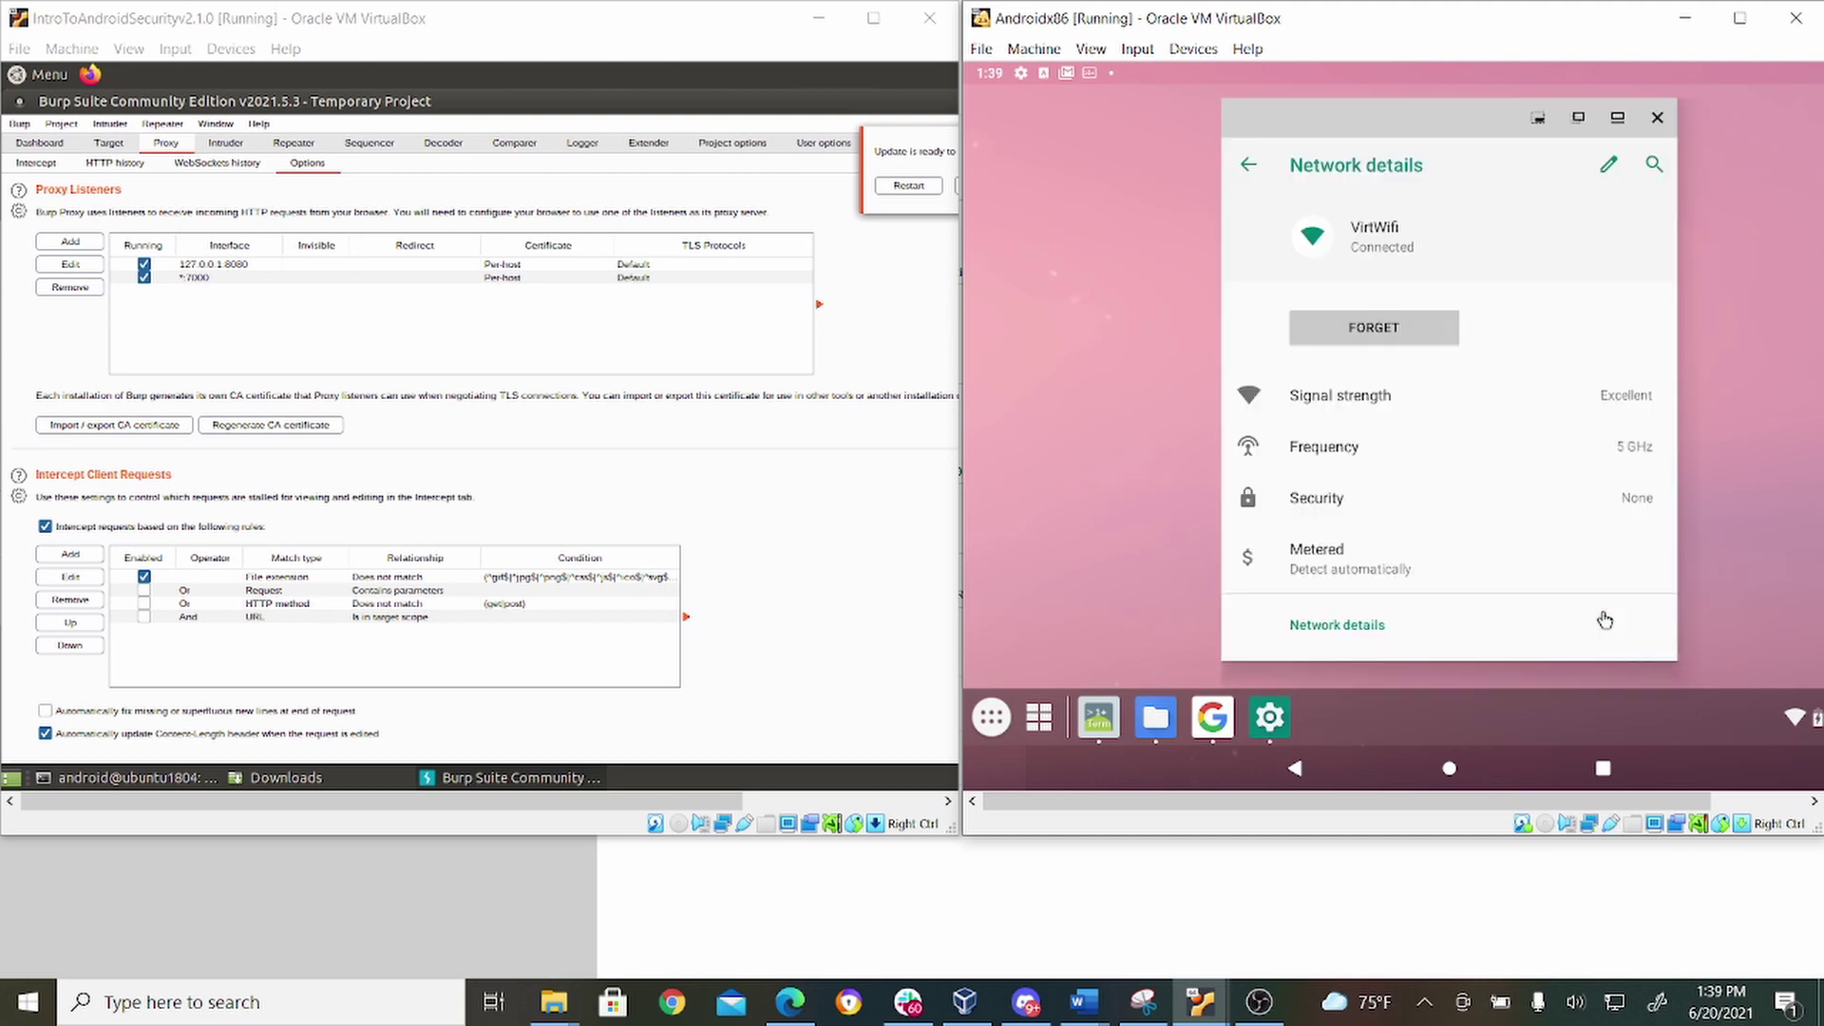
left_click(1201, 715)
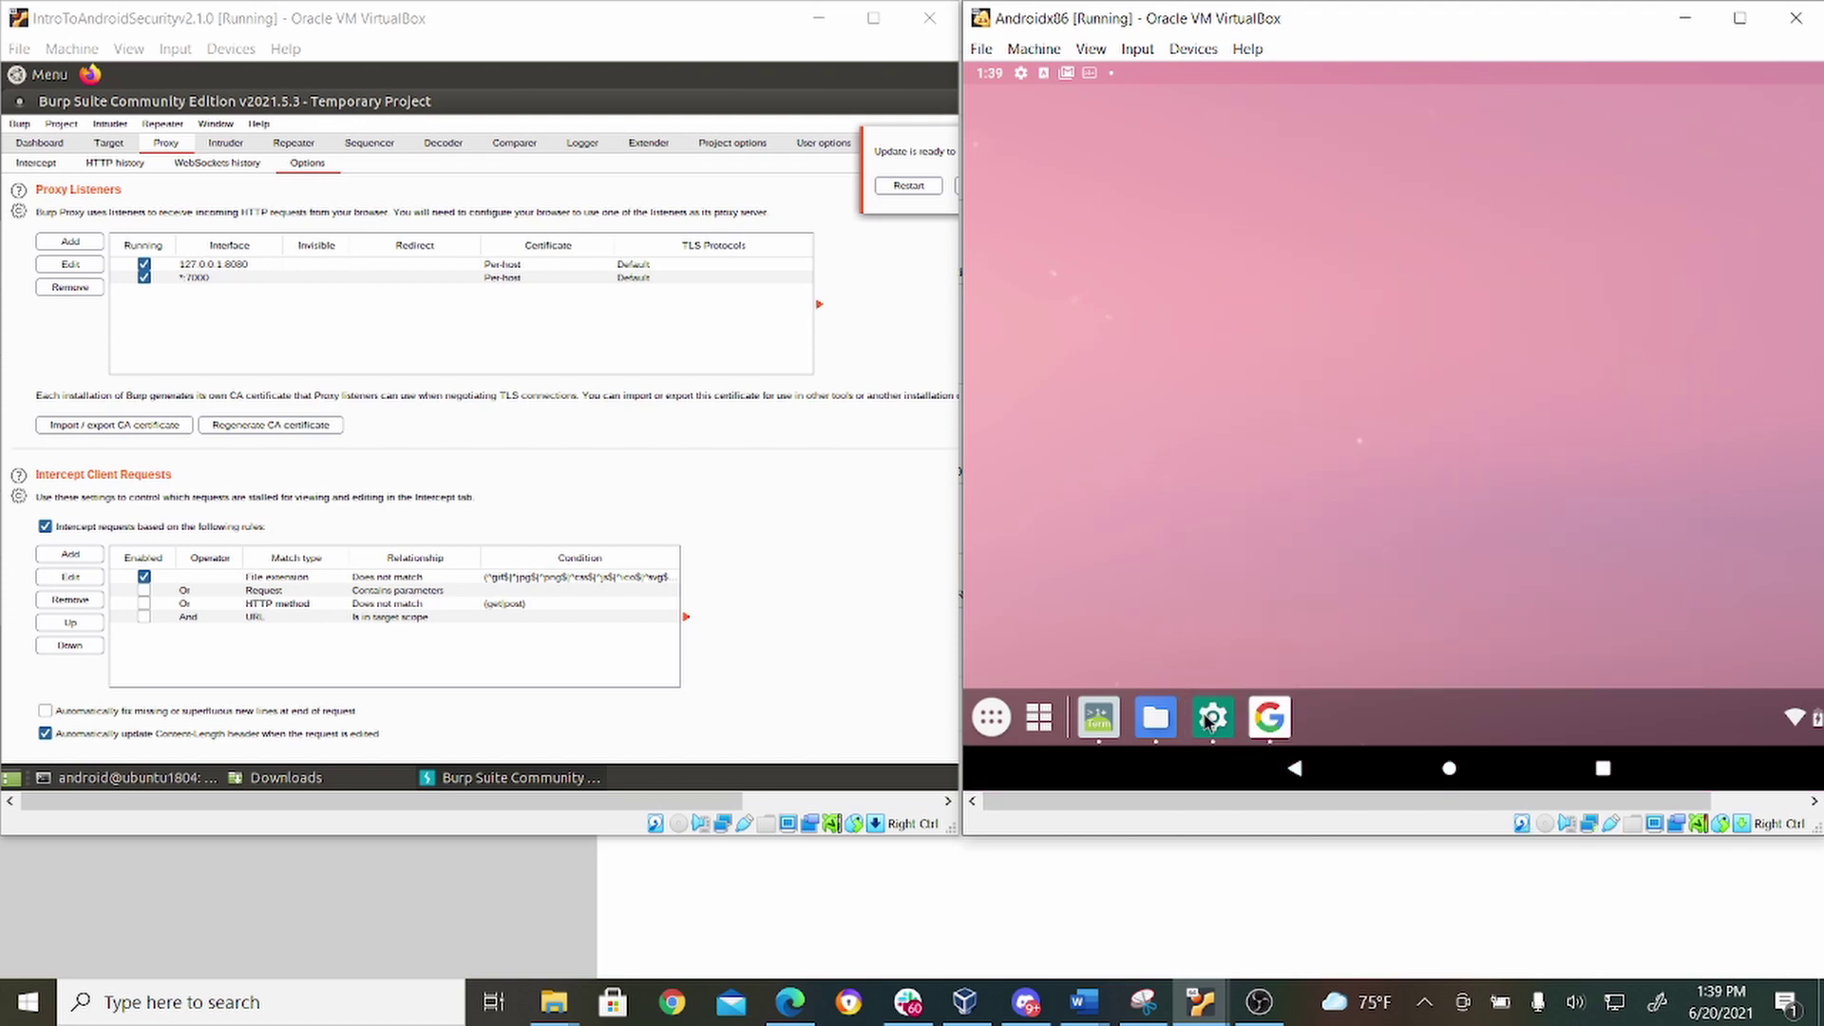
left_click(1273, 730)
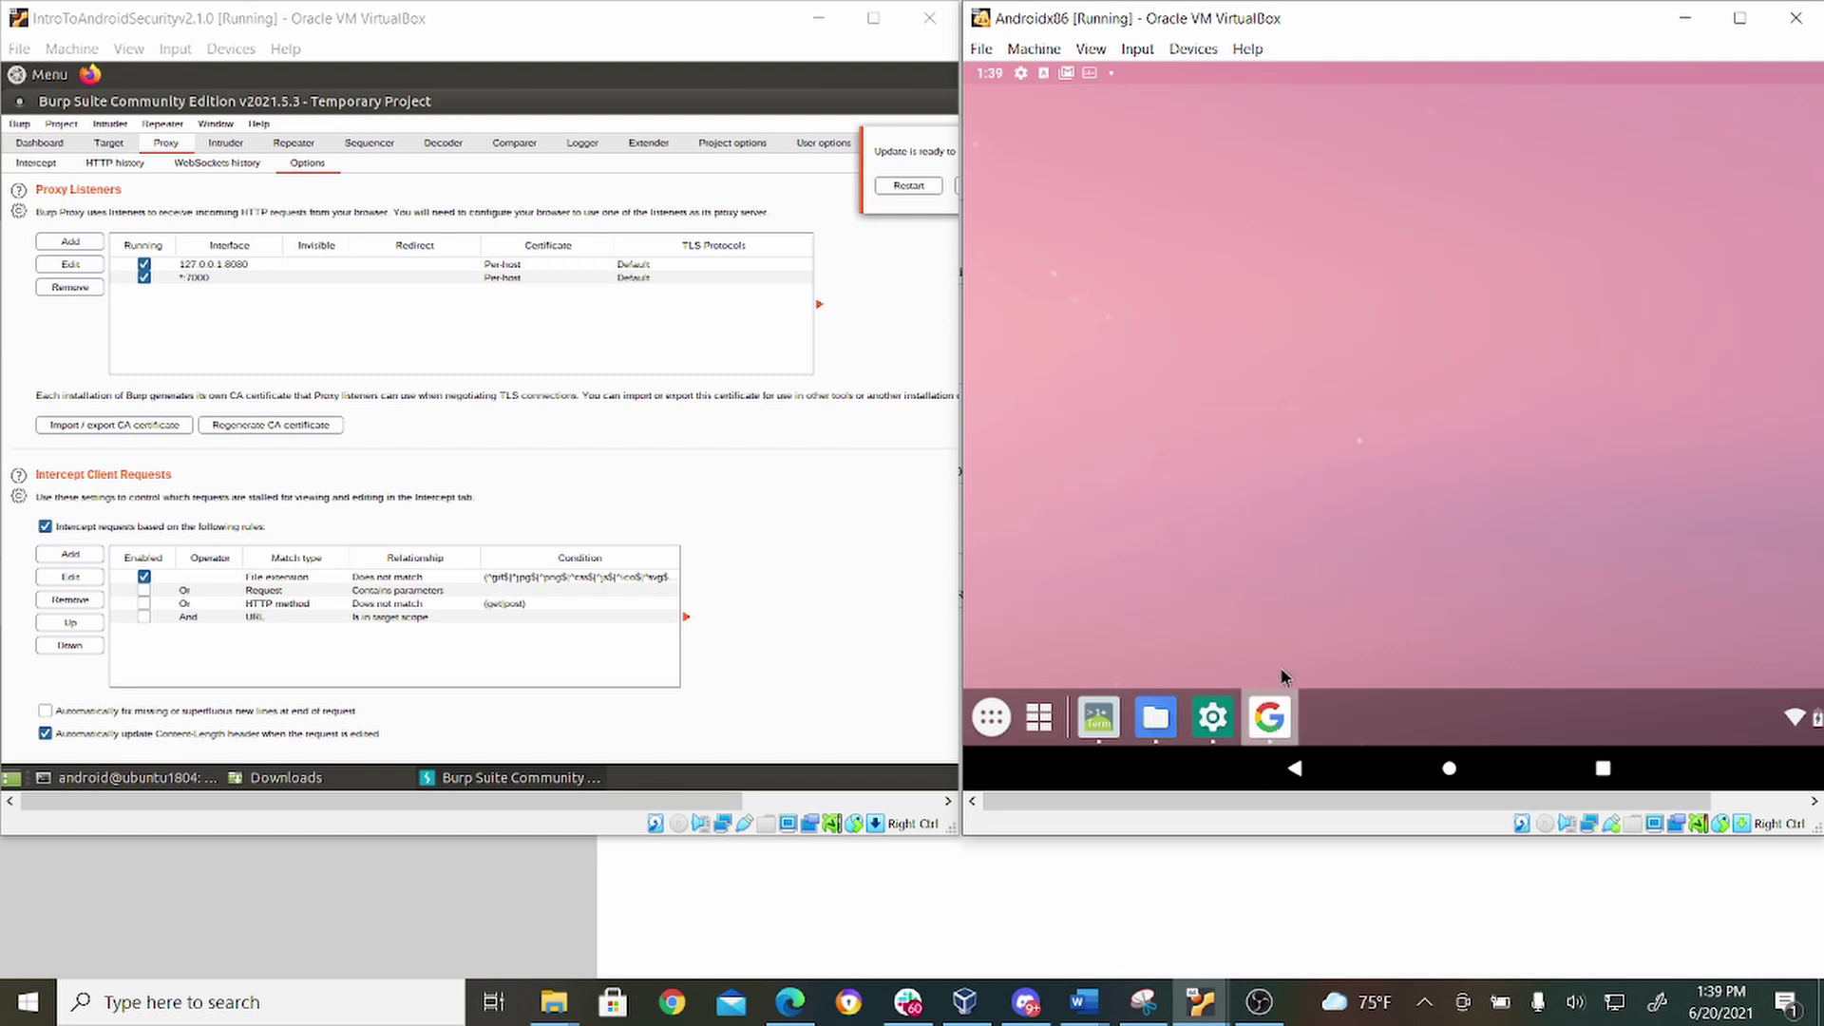
left_click(1270, 719)
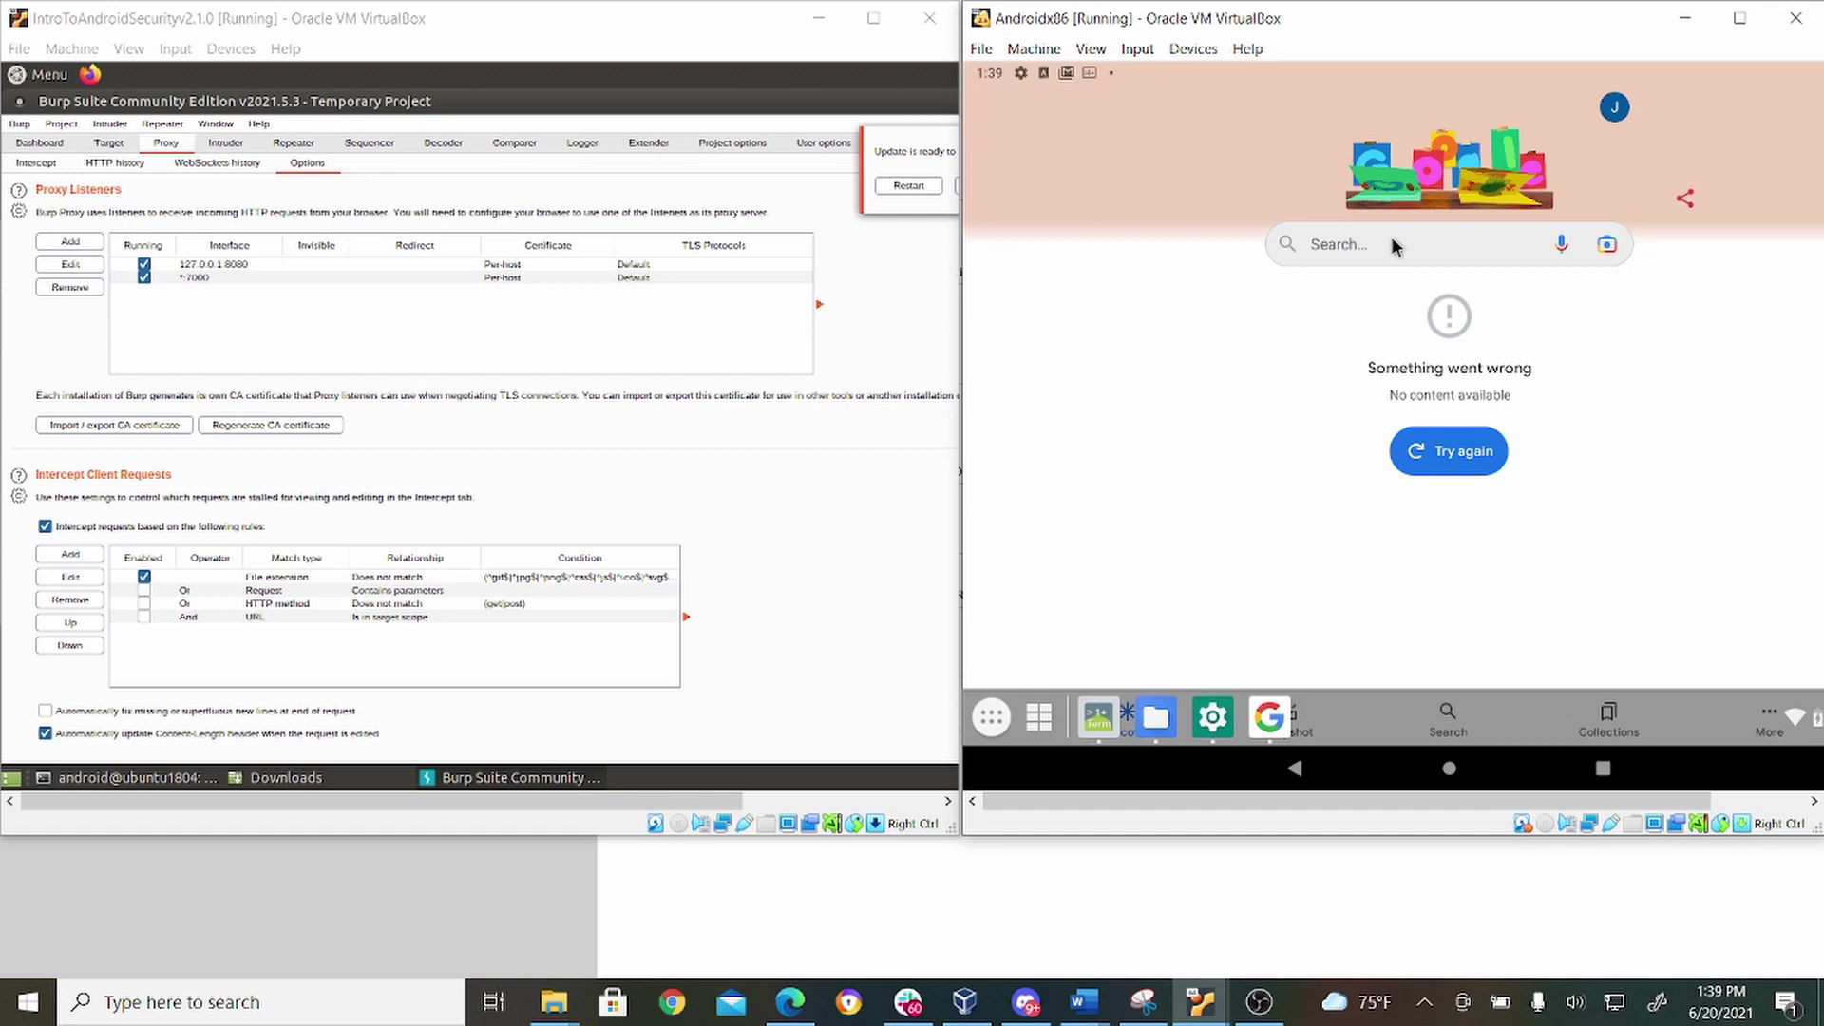
left_click(1391, 236)
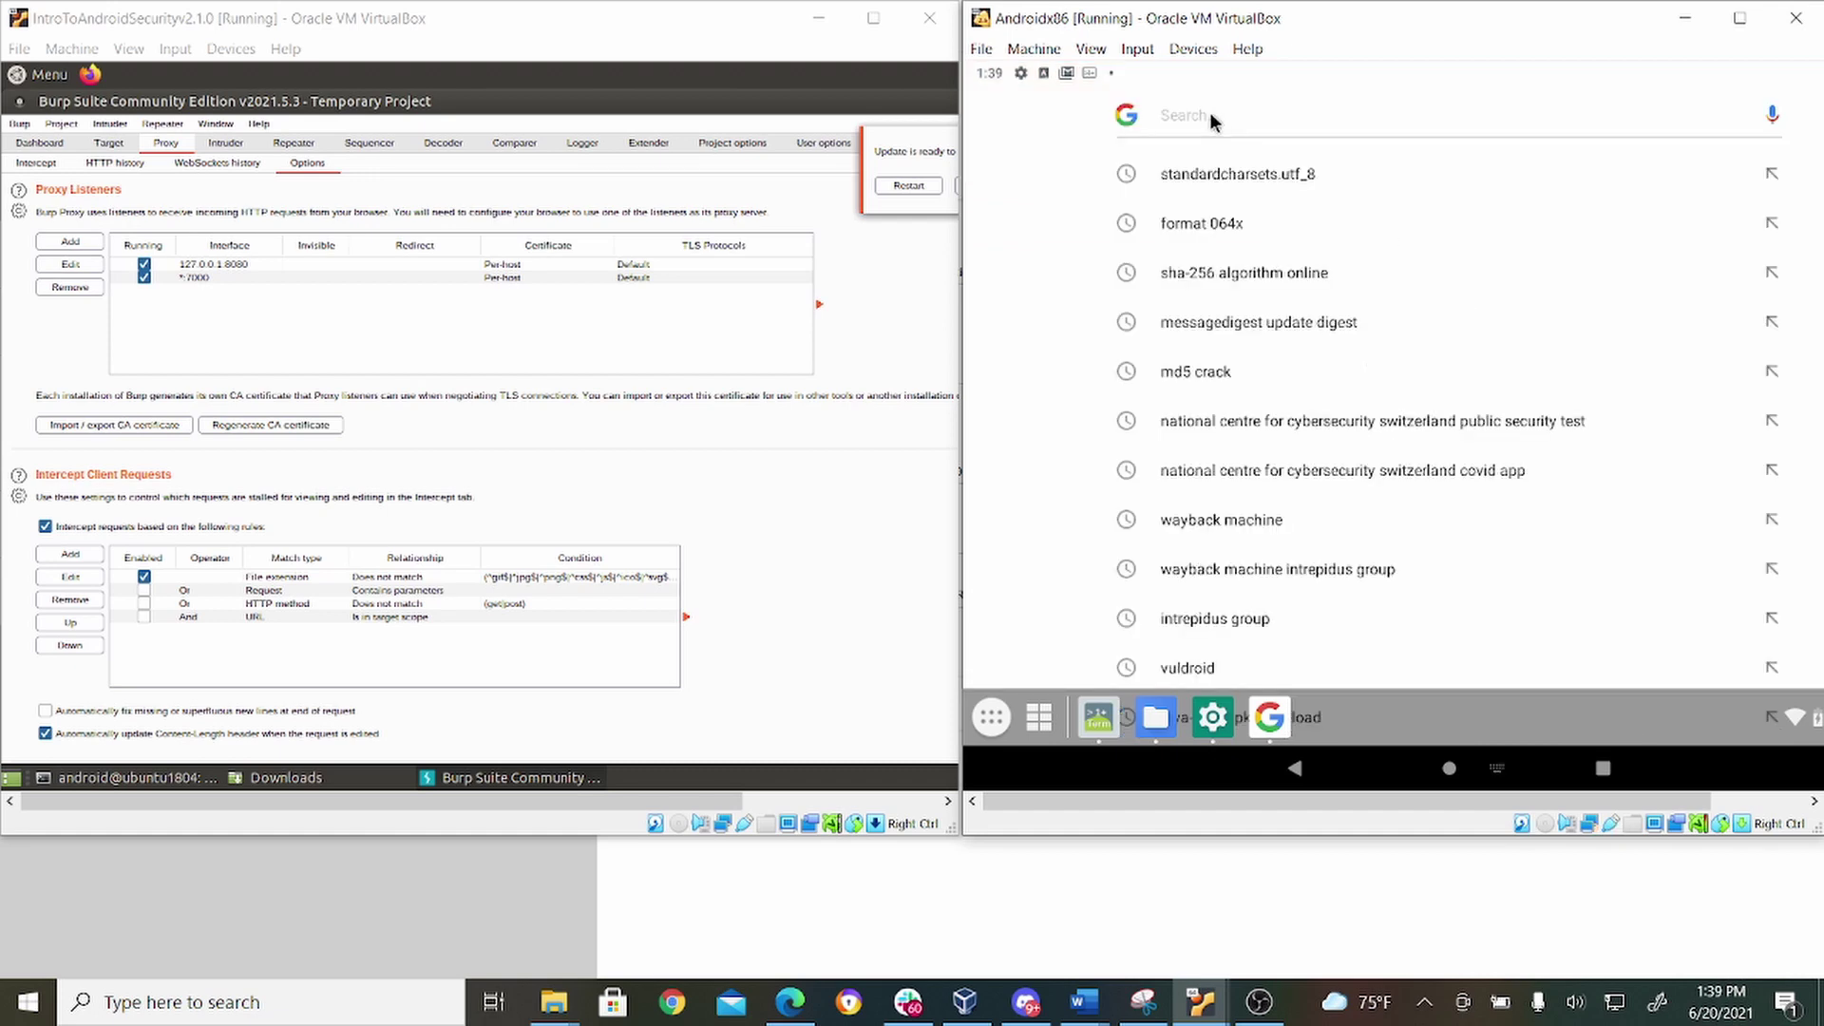
type("www.google.com")
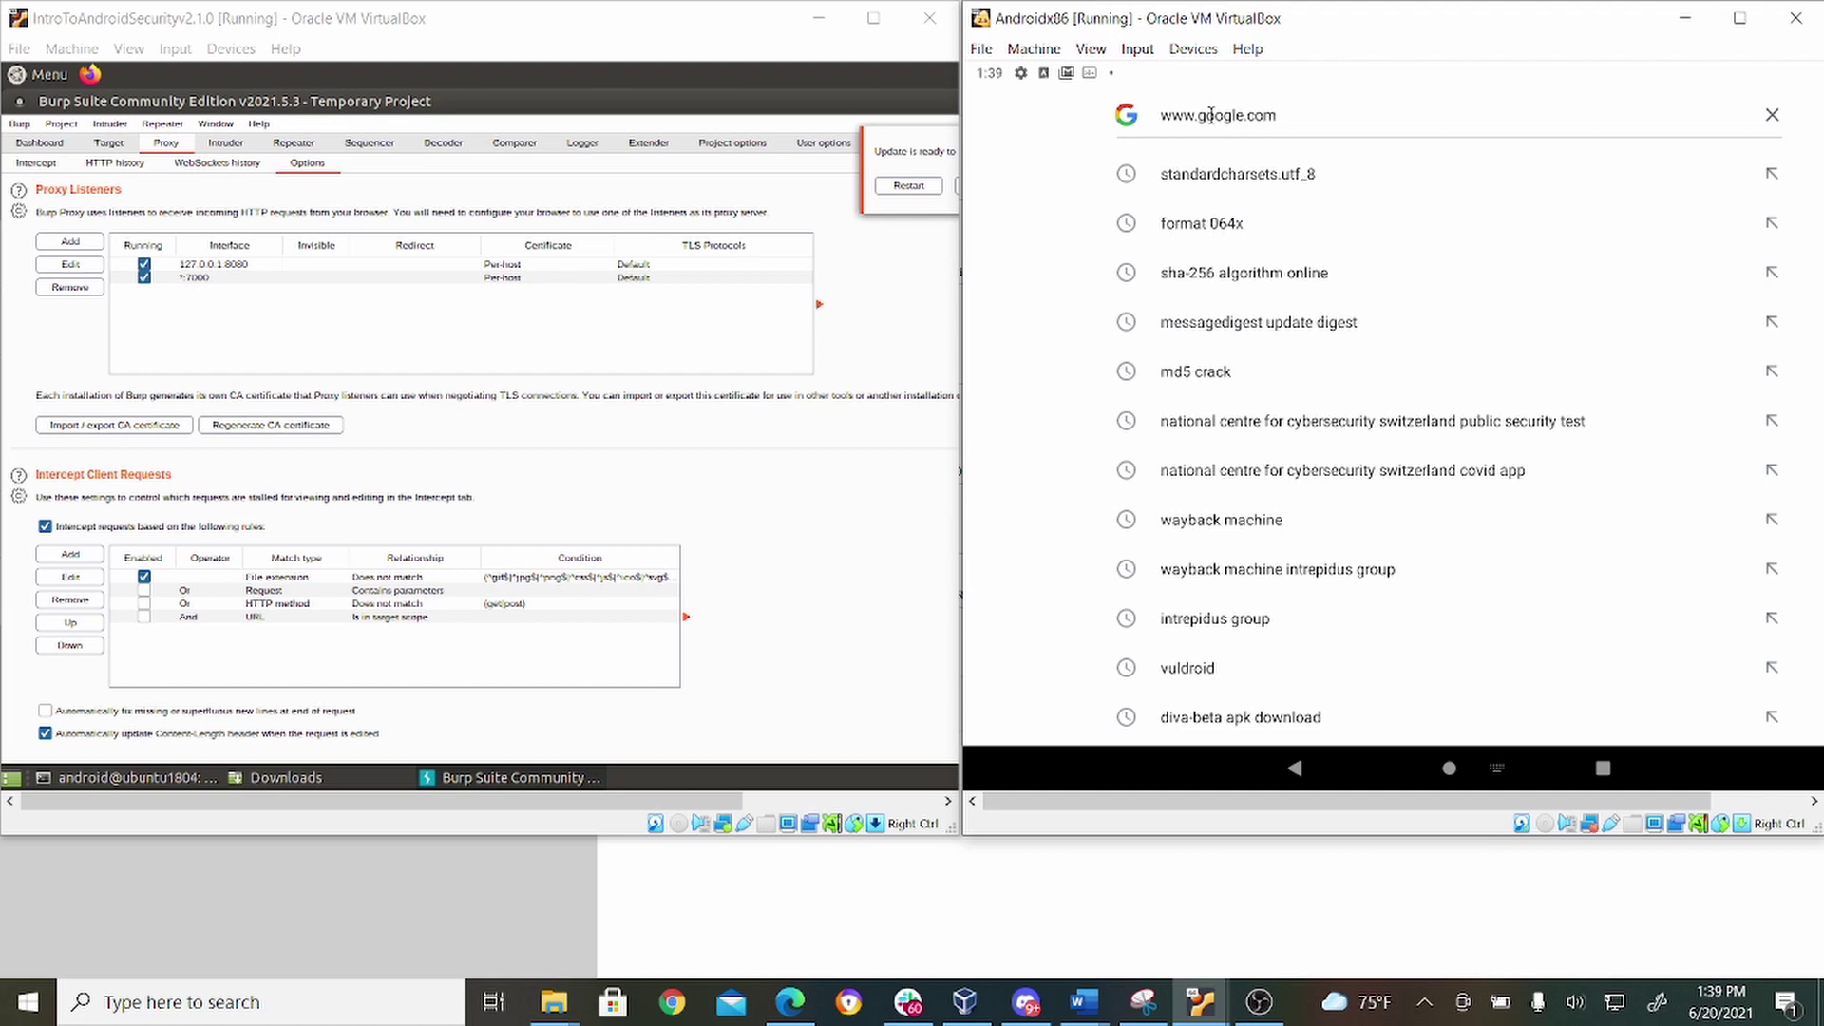
key("Return")
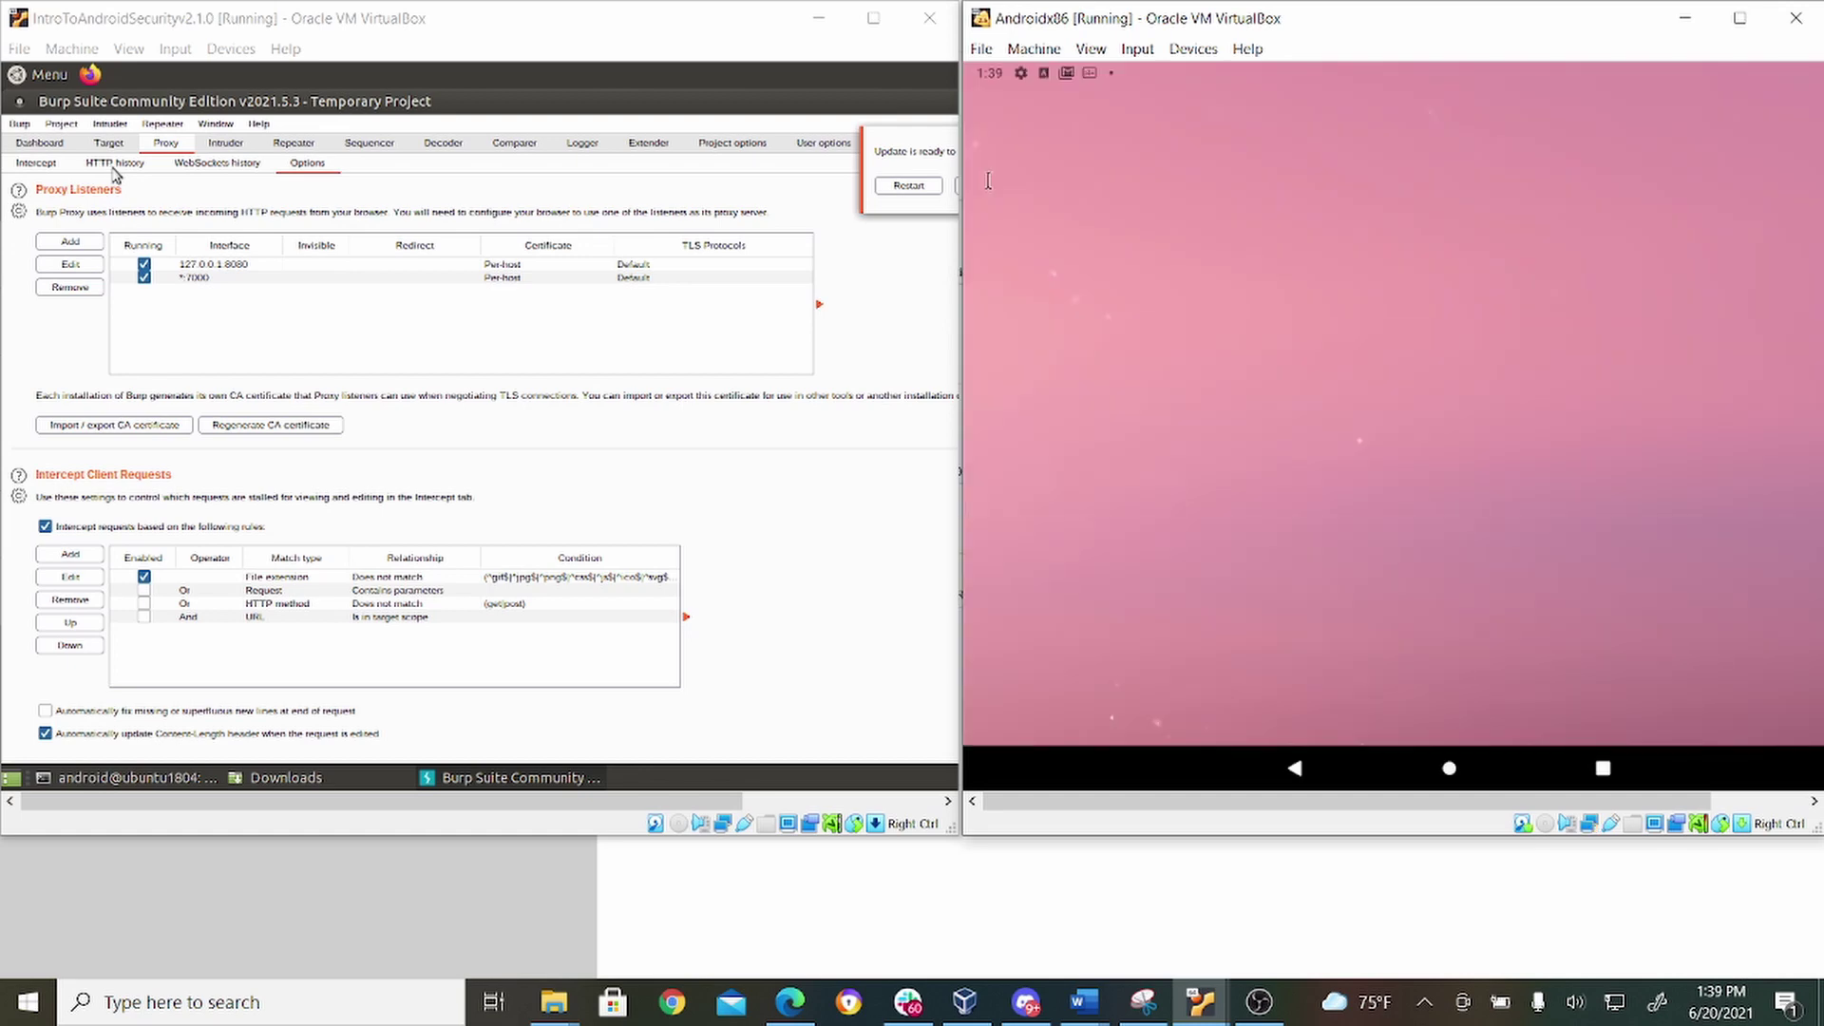
Check Burp's still-empty HTTP history, then tap the Google icon in the Android dock.
left_click(114, 169)
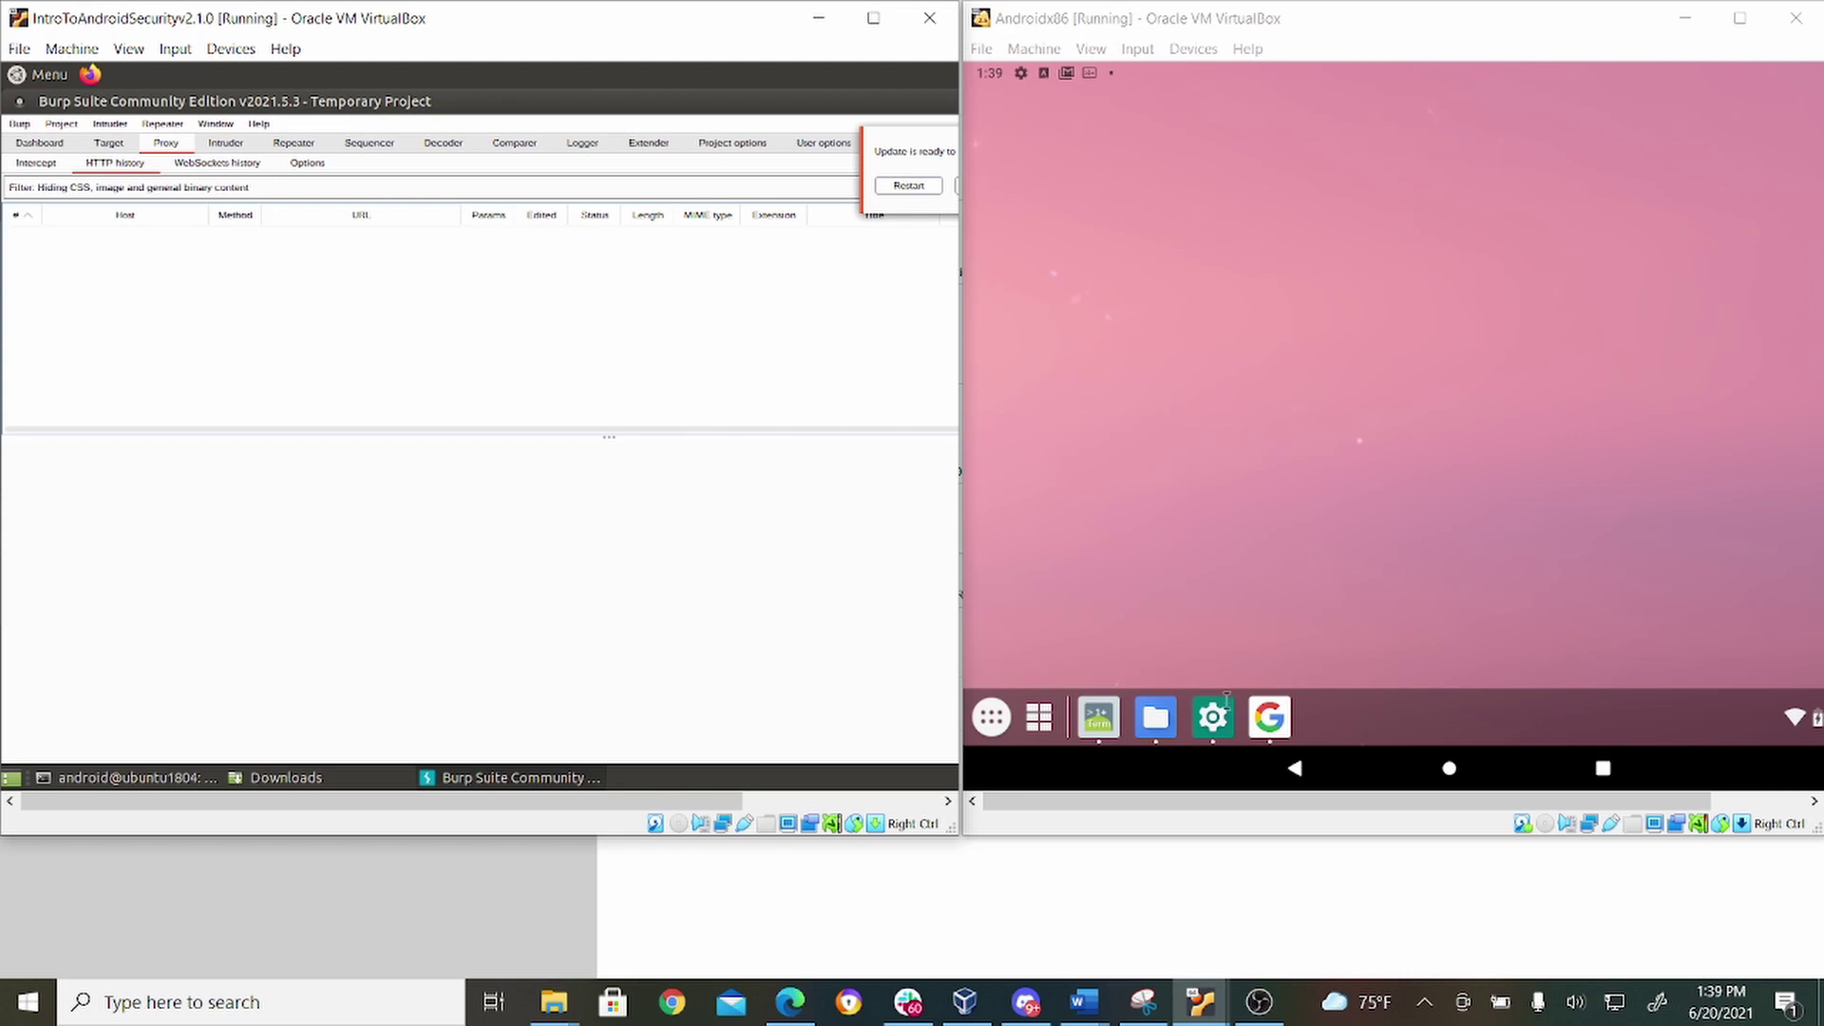
left_click(1255, 703)
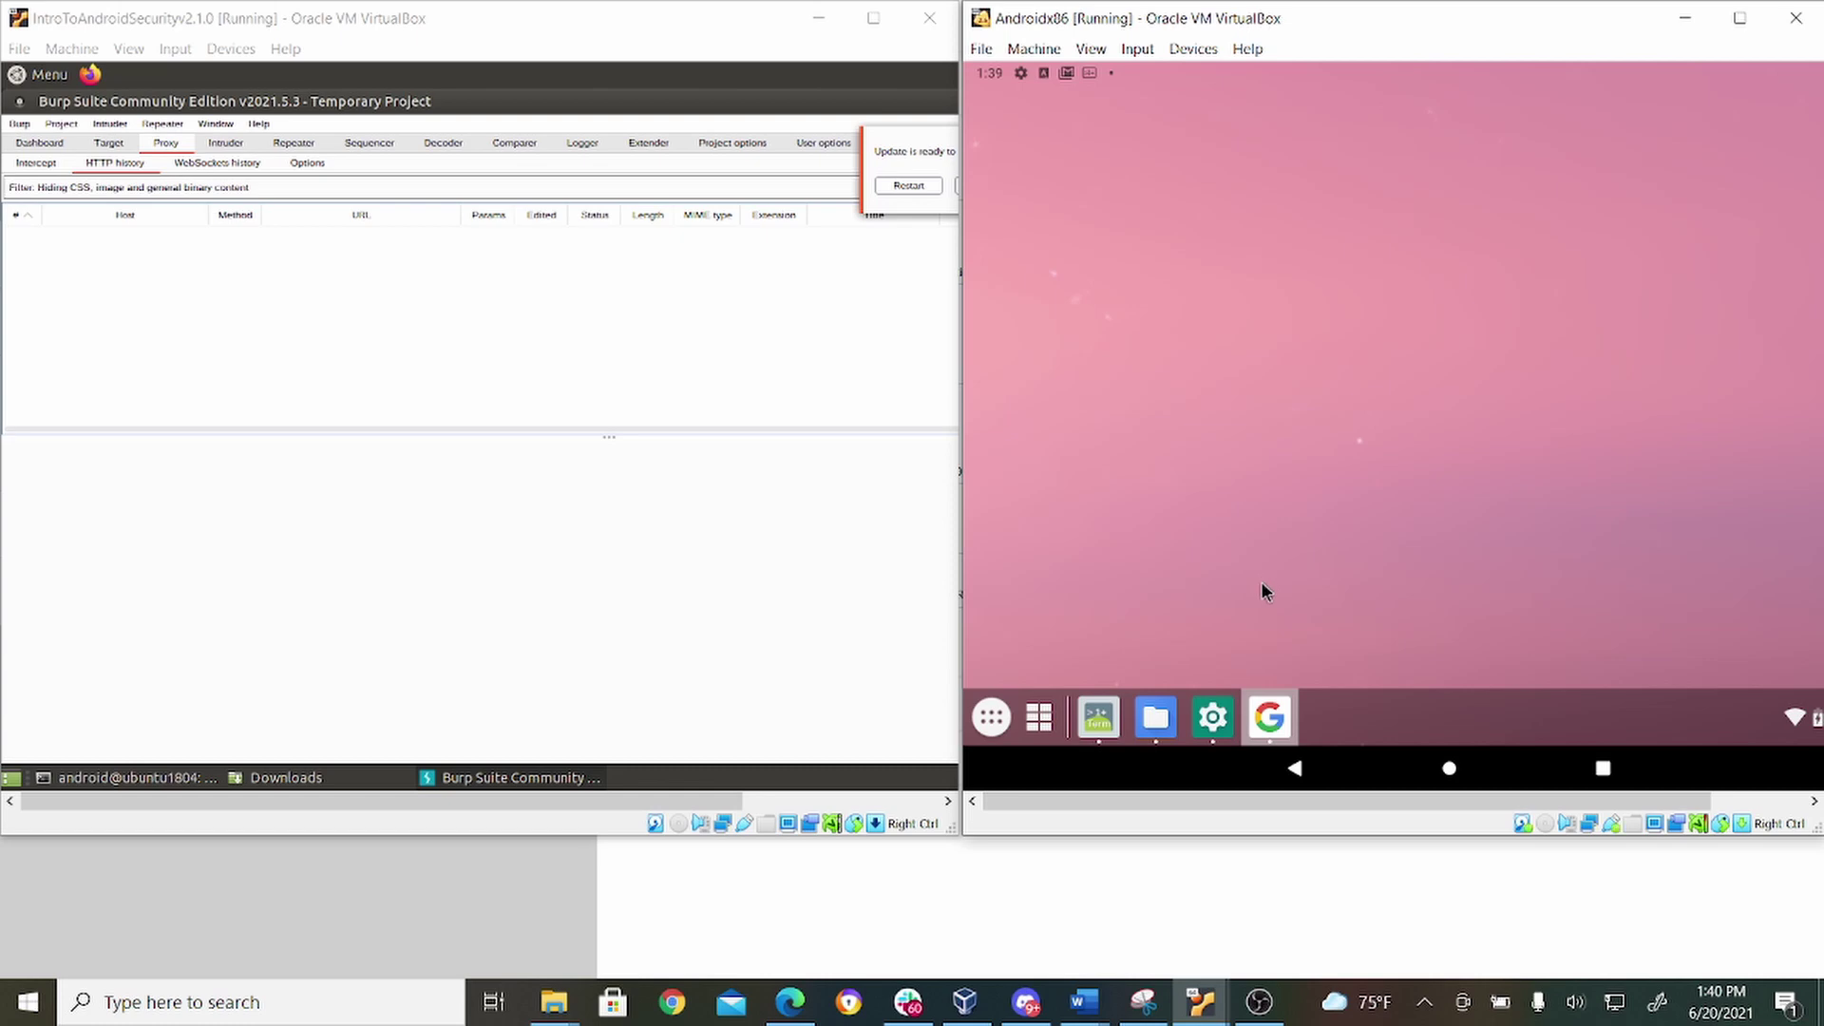
left_click(1271, 720)
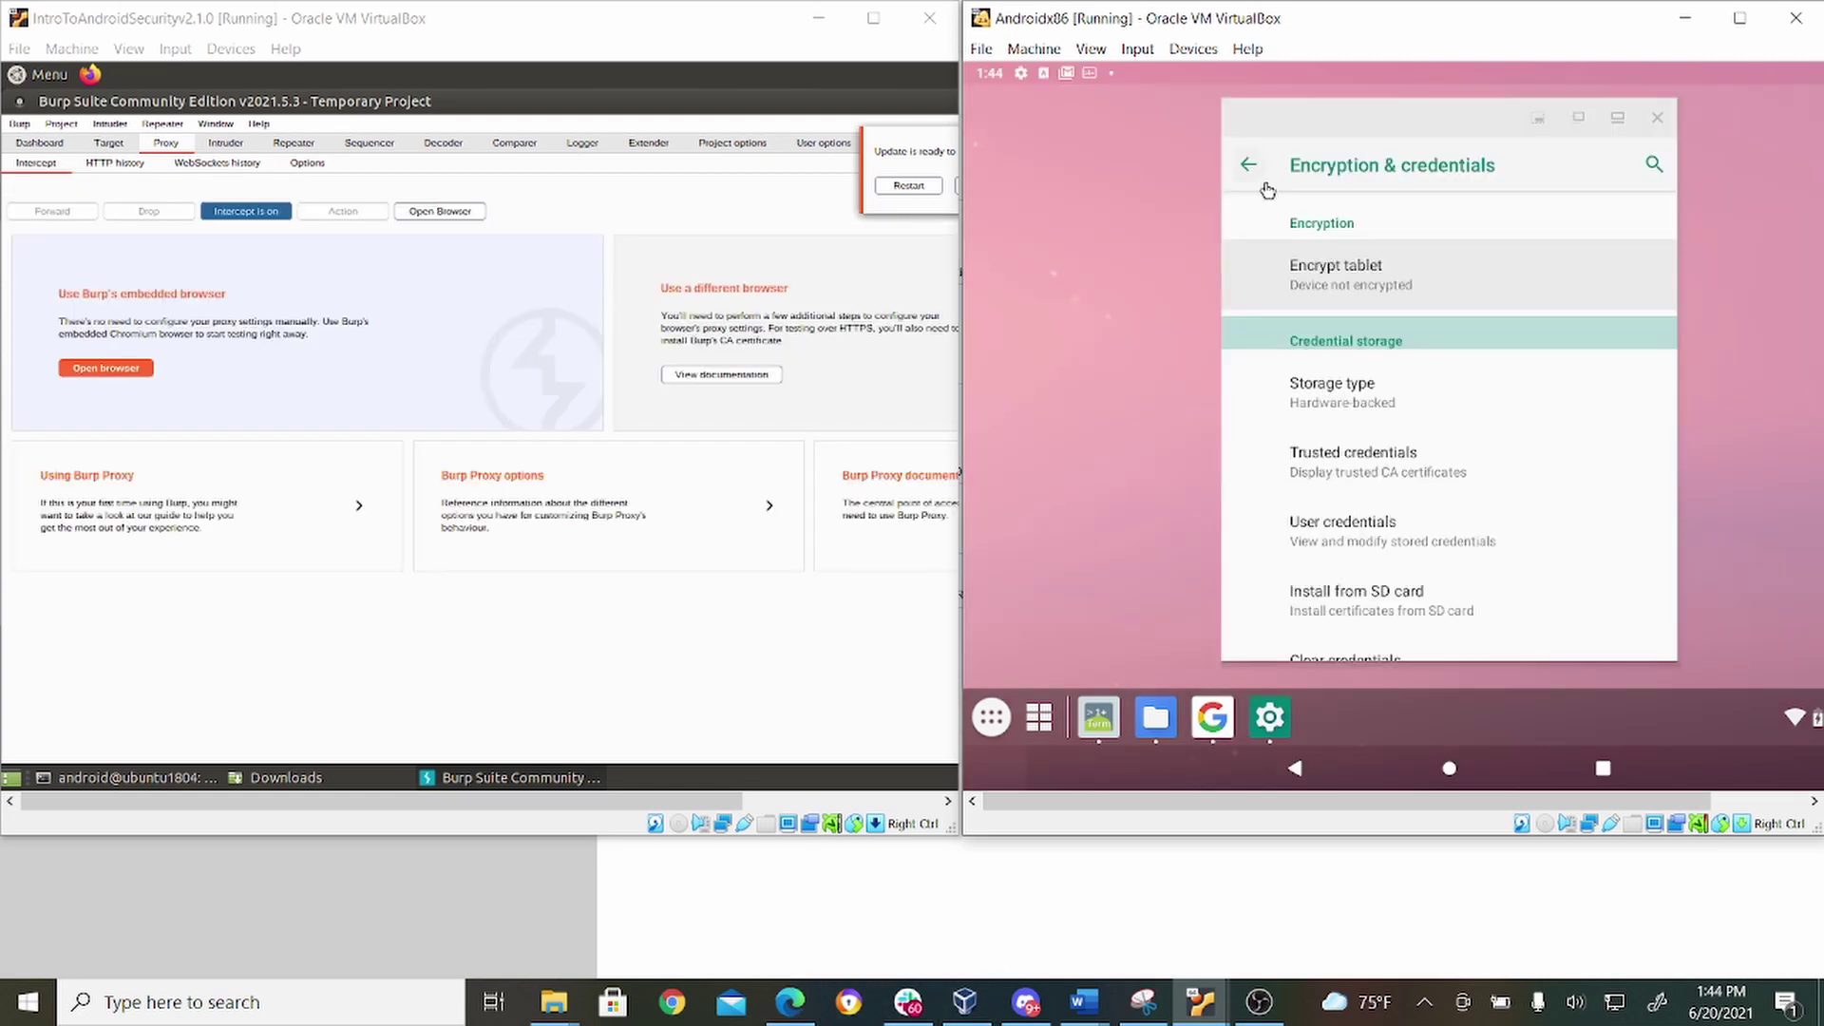
Reopen VirtWifi's edit dialog via Network & internet > Wi-Fi and delete the old proxy hostname.
left_click(1266, 191)
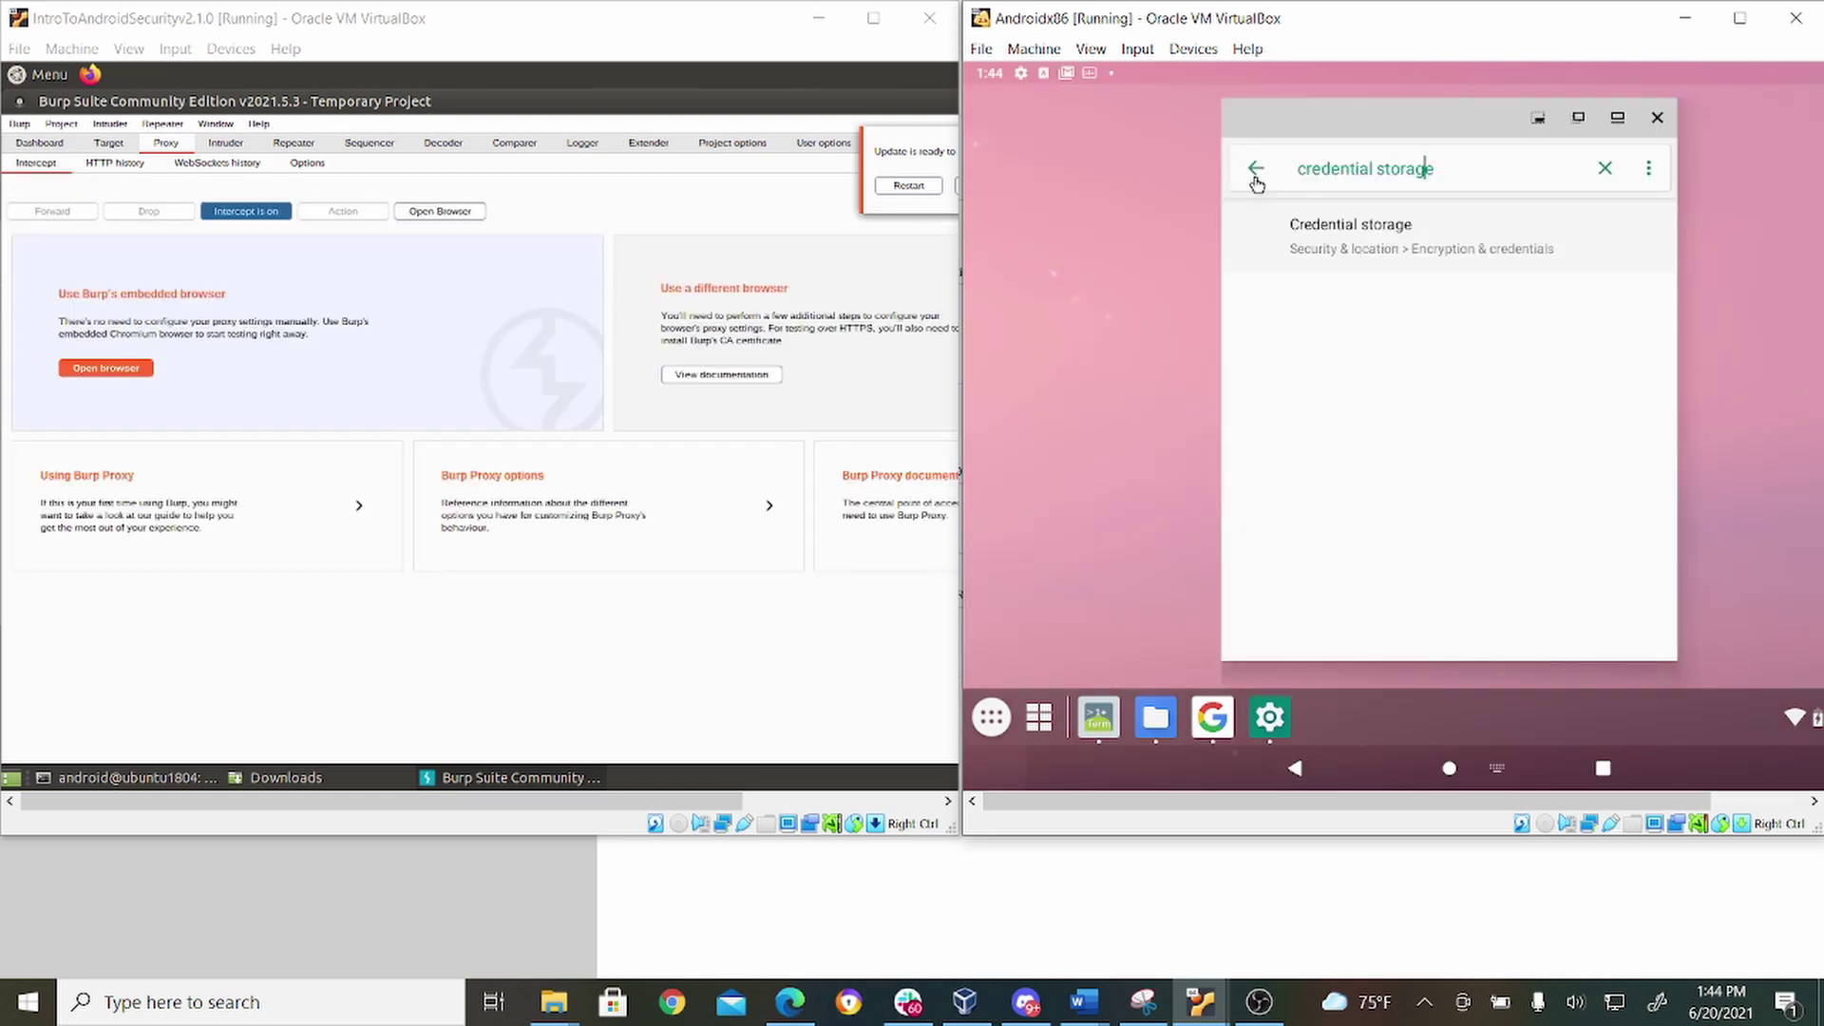
left_click(1256, 173)
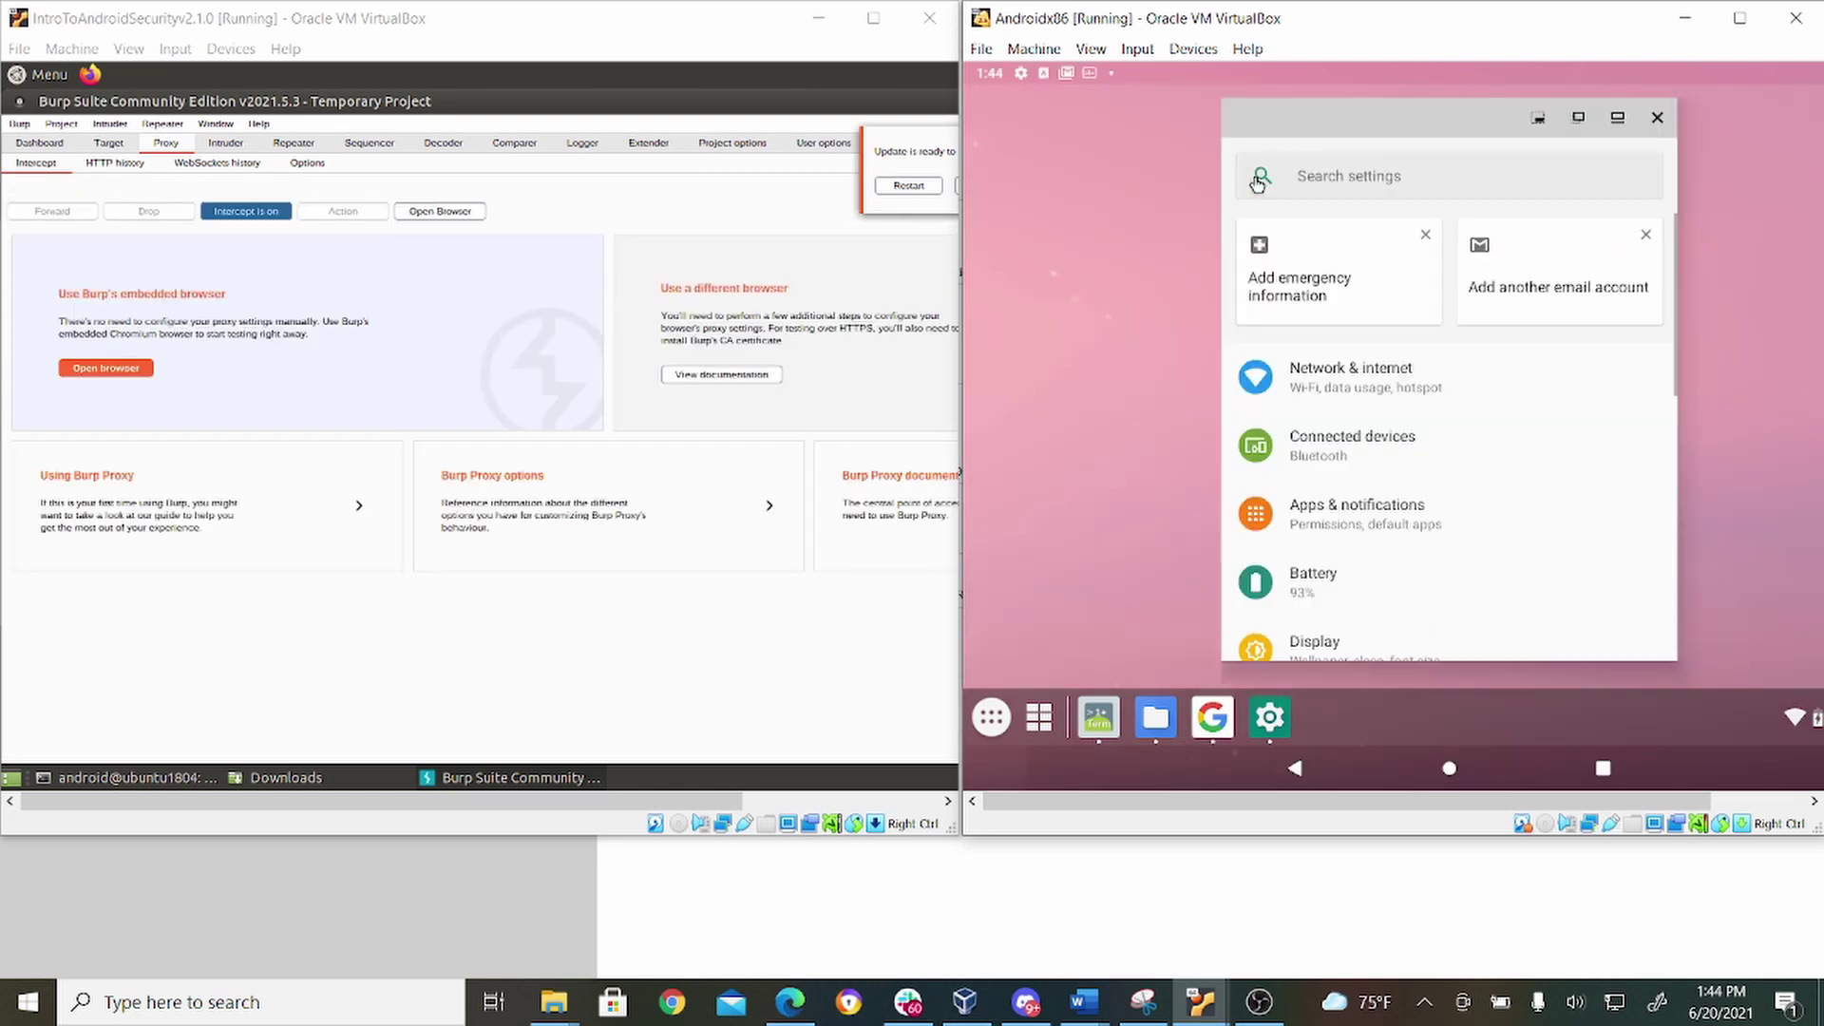
left_click(1411, 380)
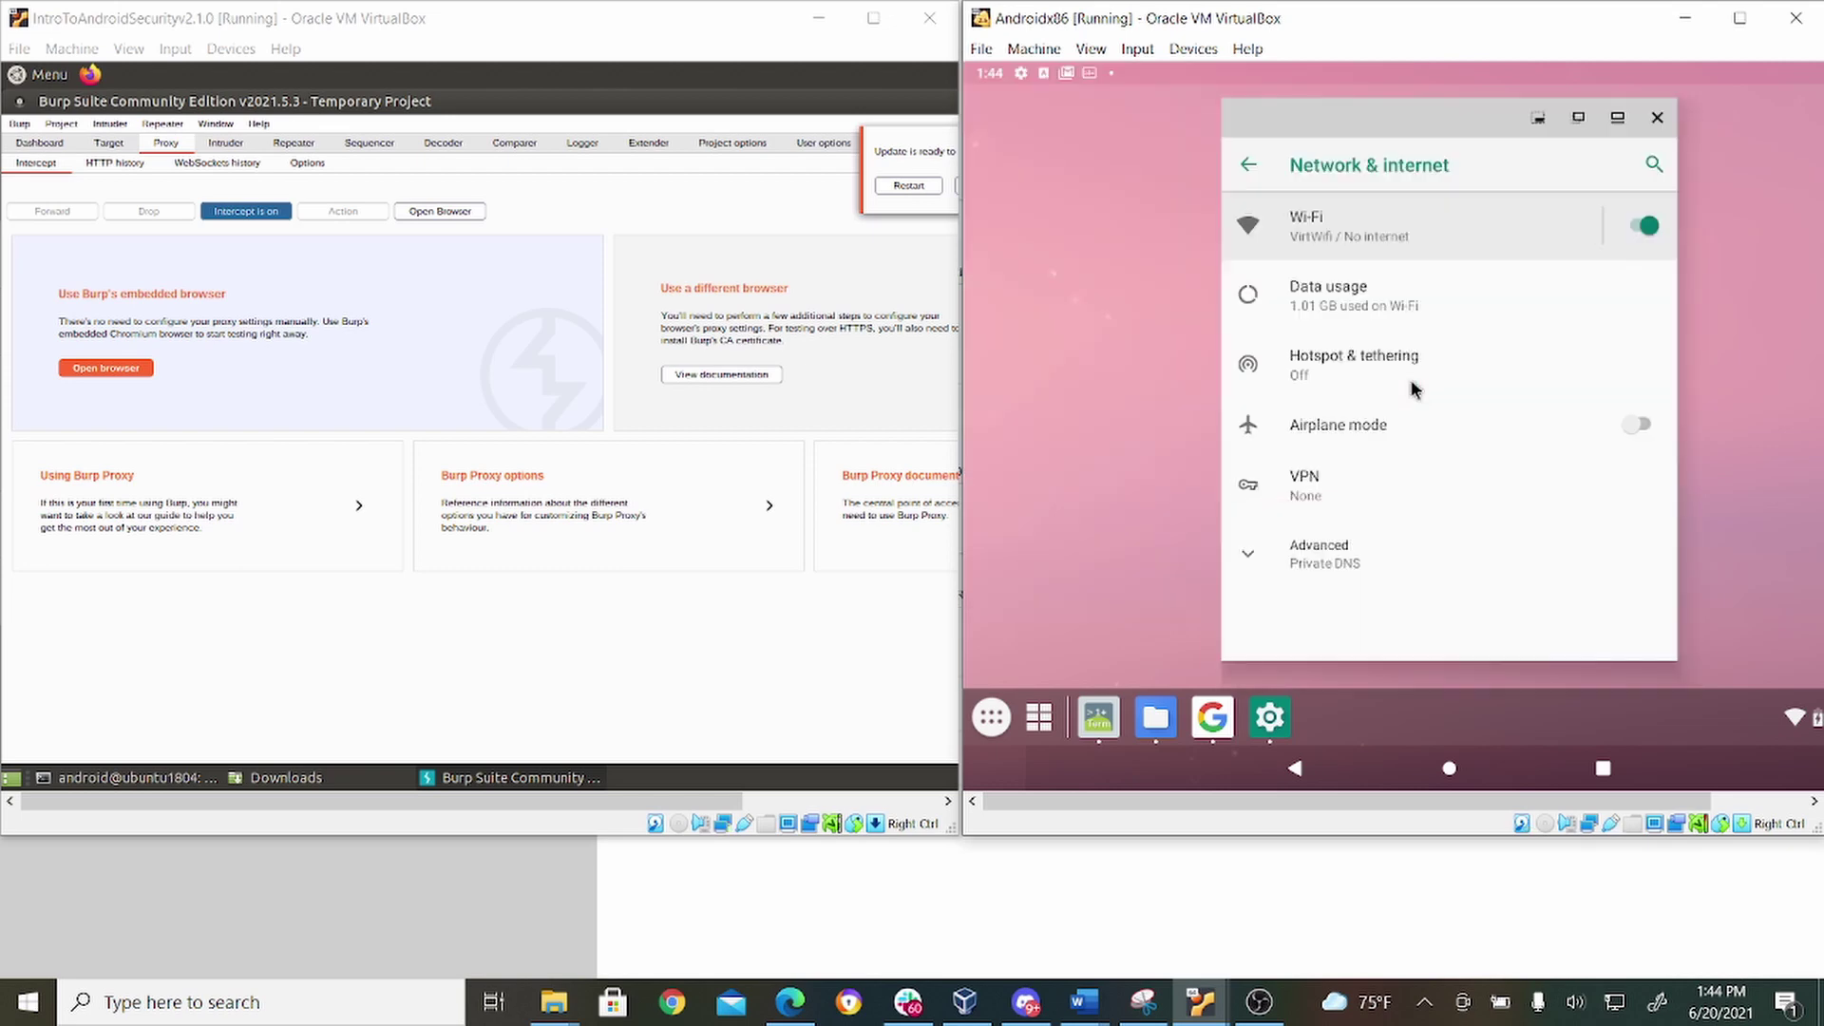
left_click(1351, 220)
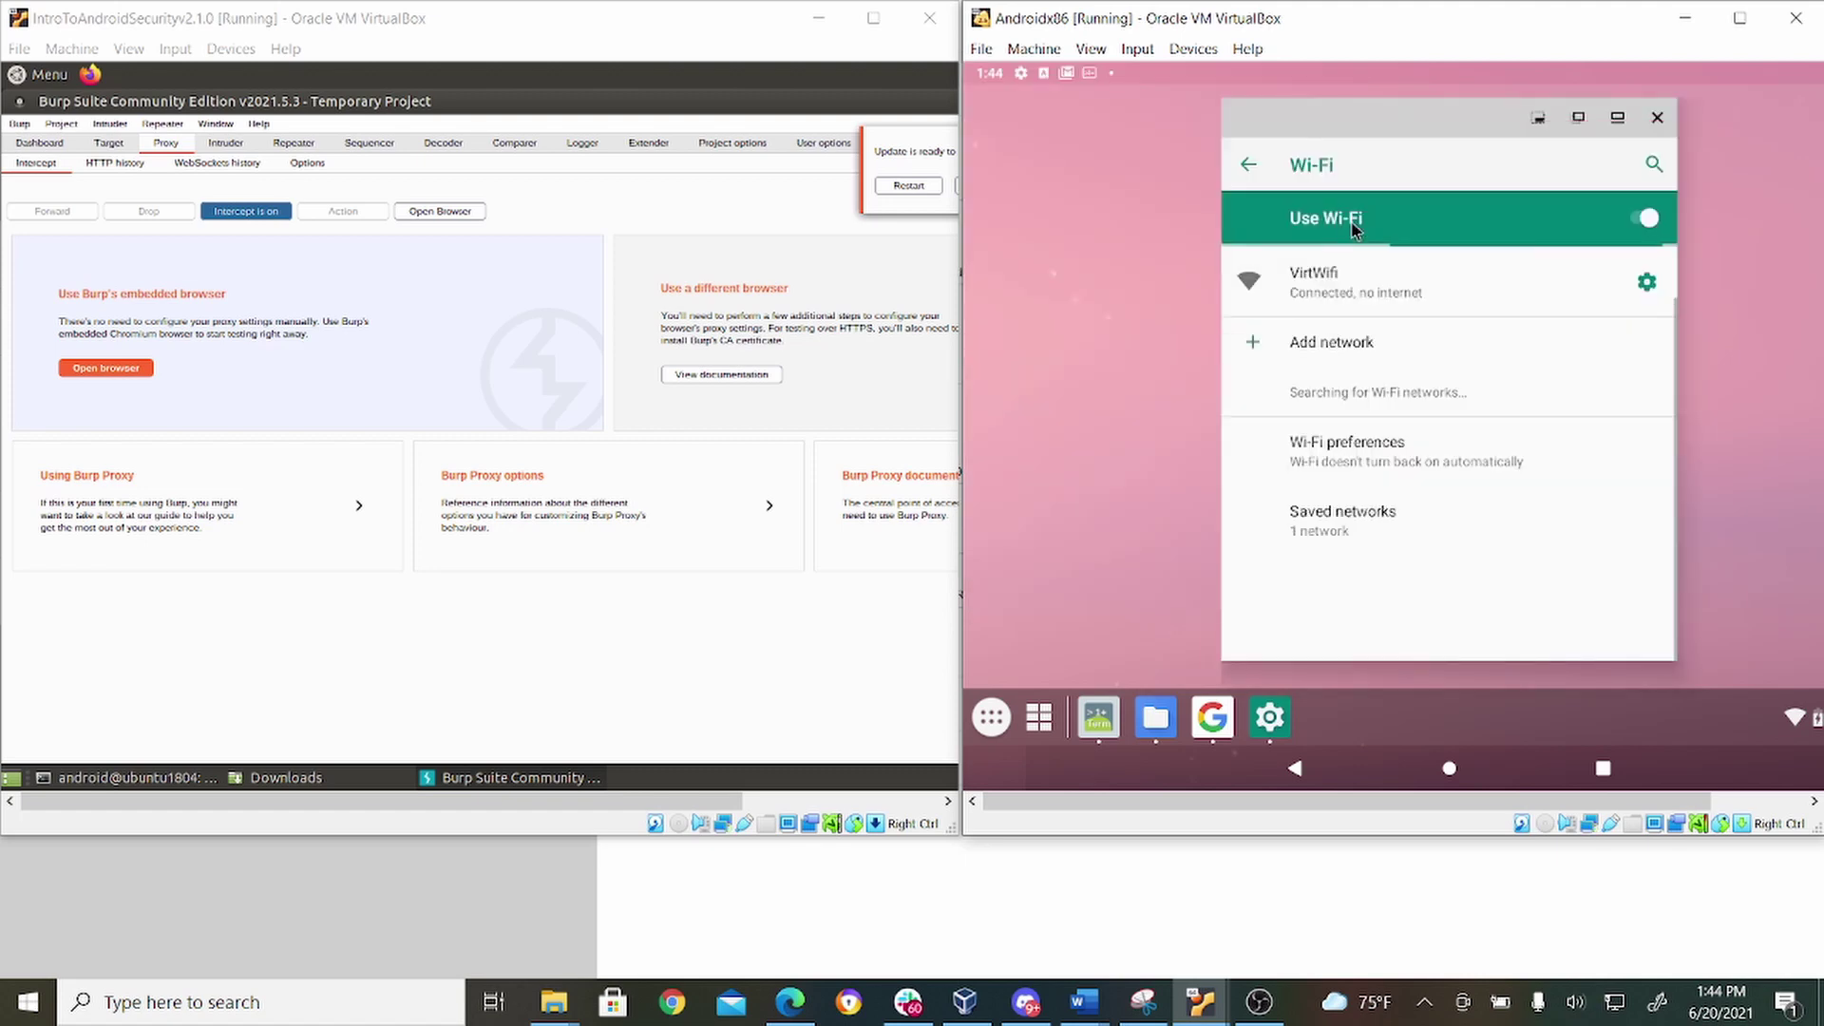
left_click(1345, 285)
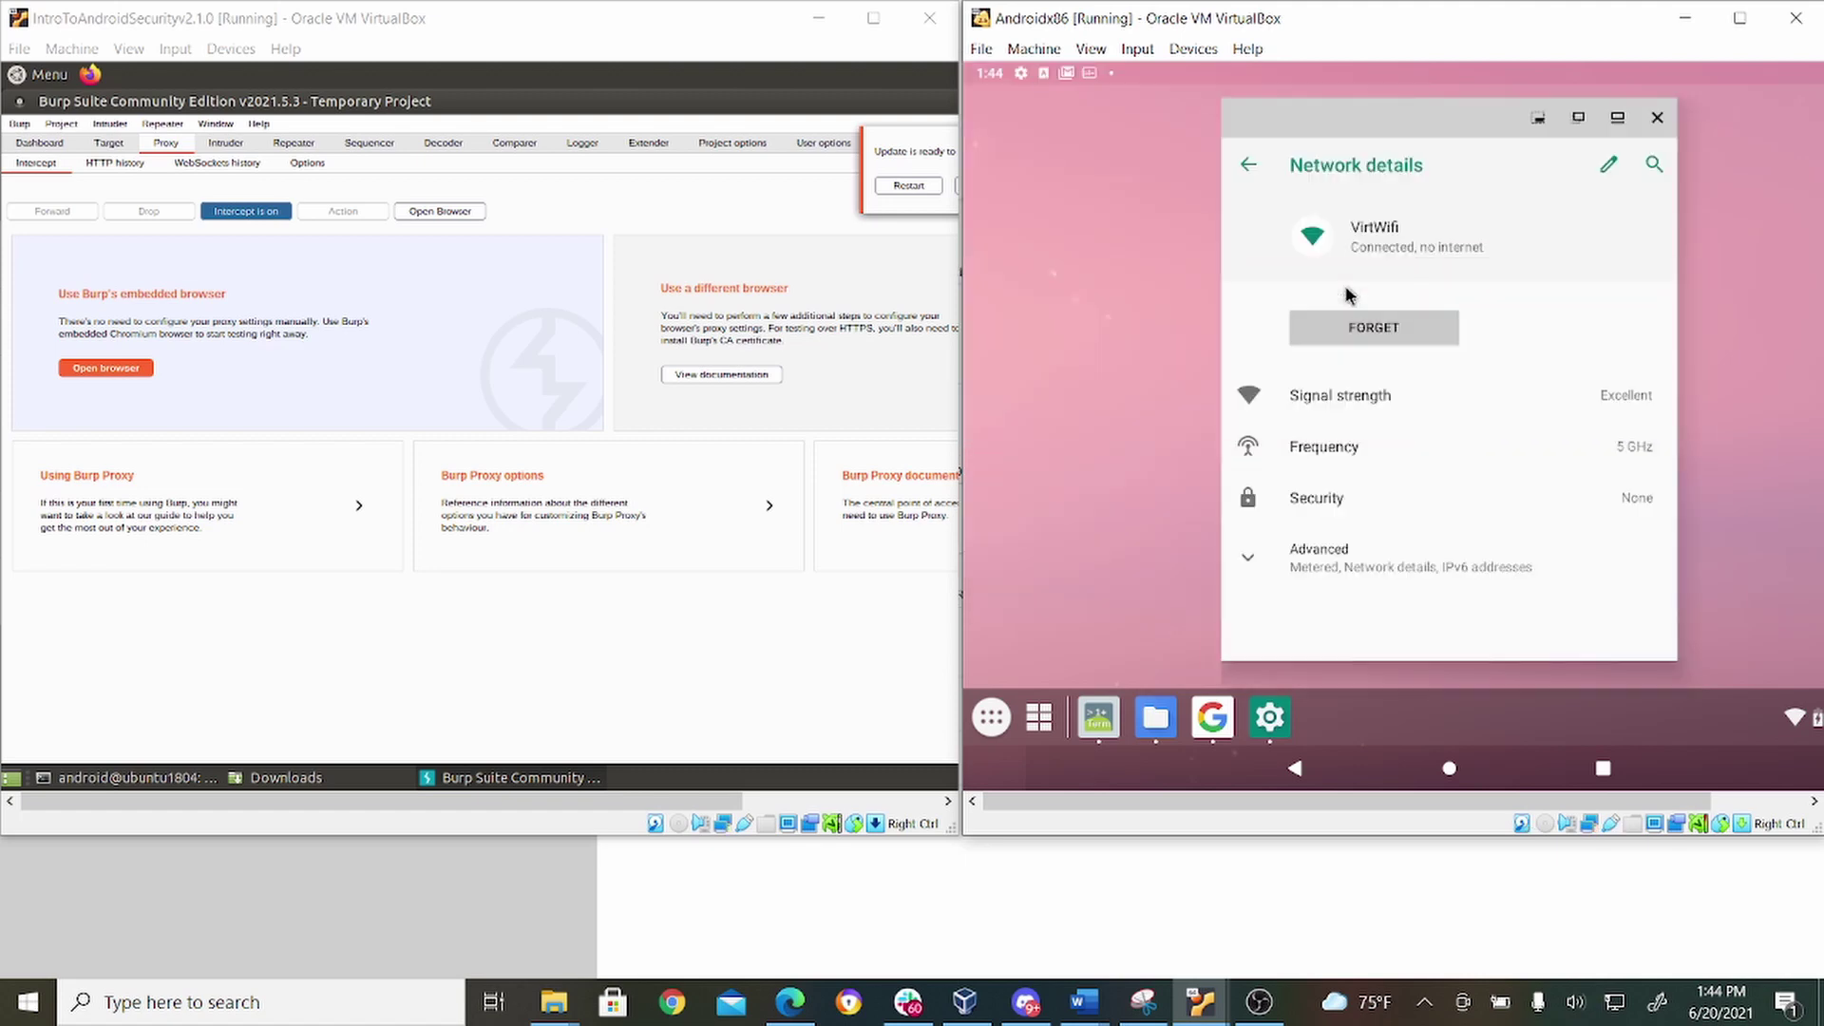
left_click(1599, 168)
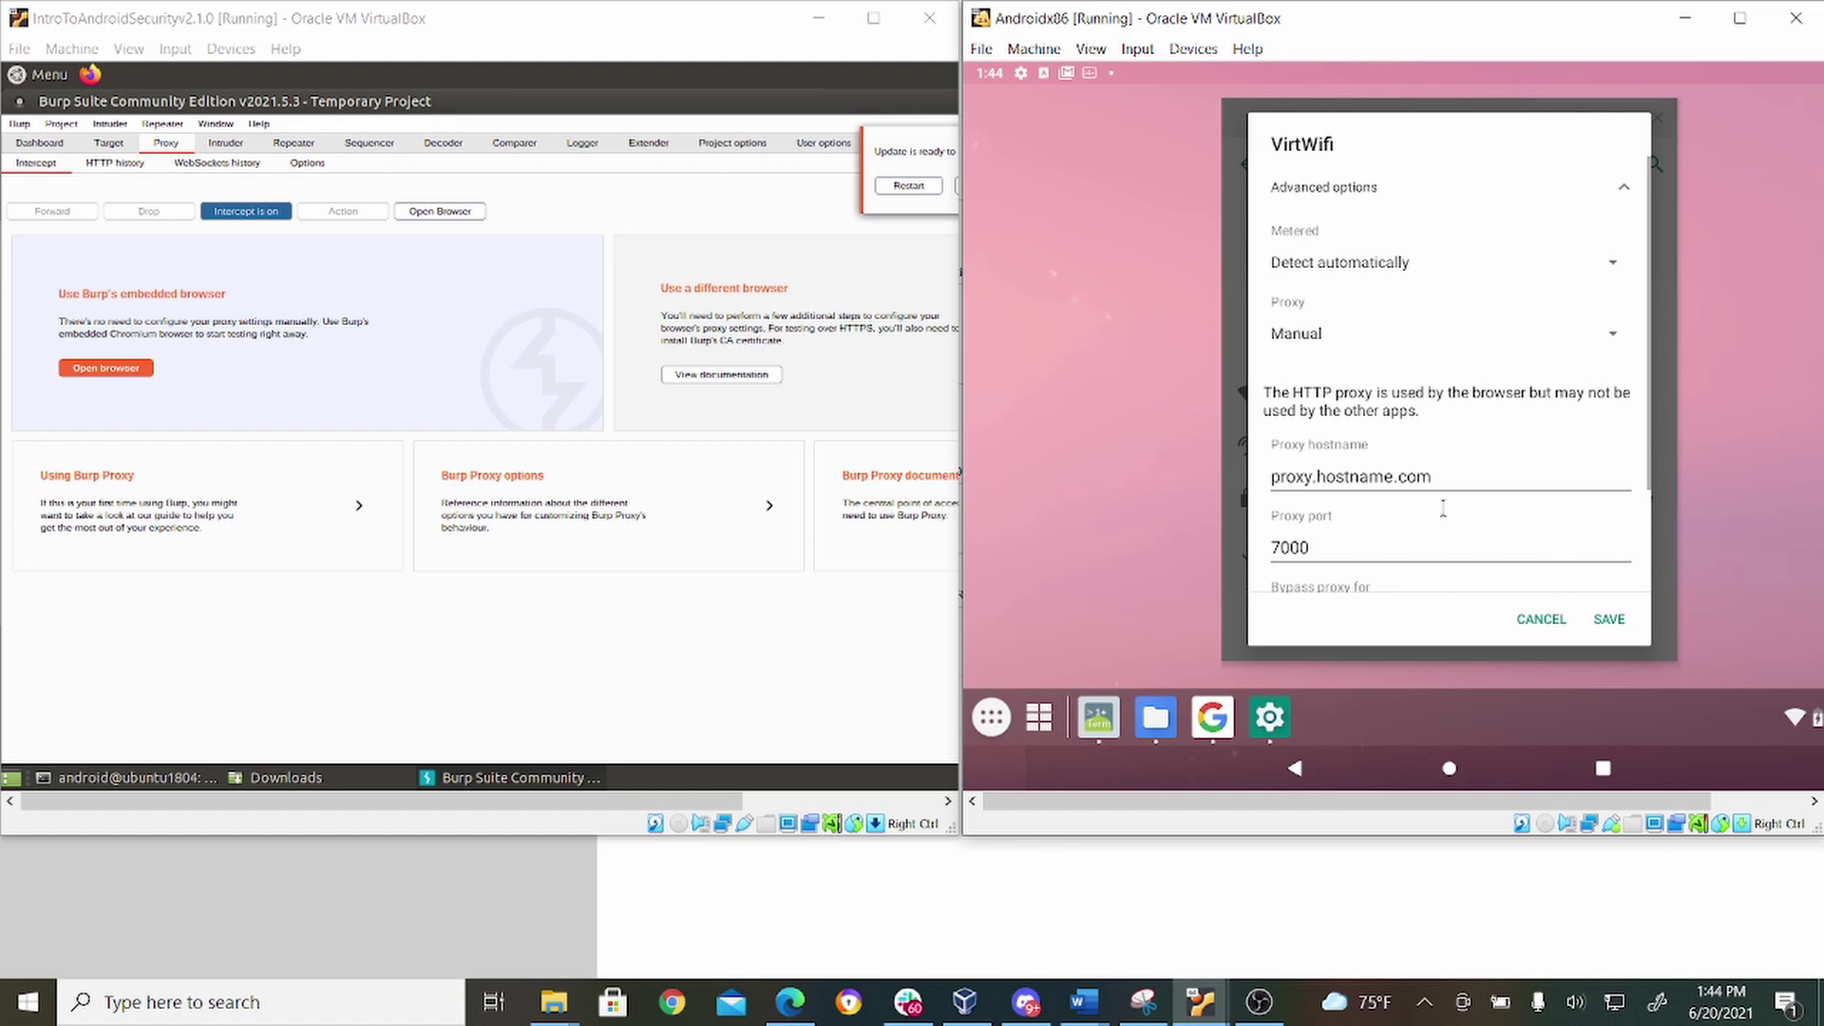
double_click(1444, 461)
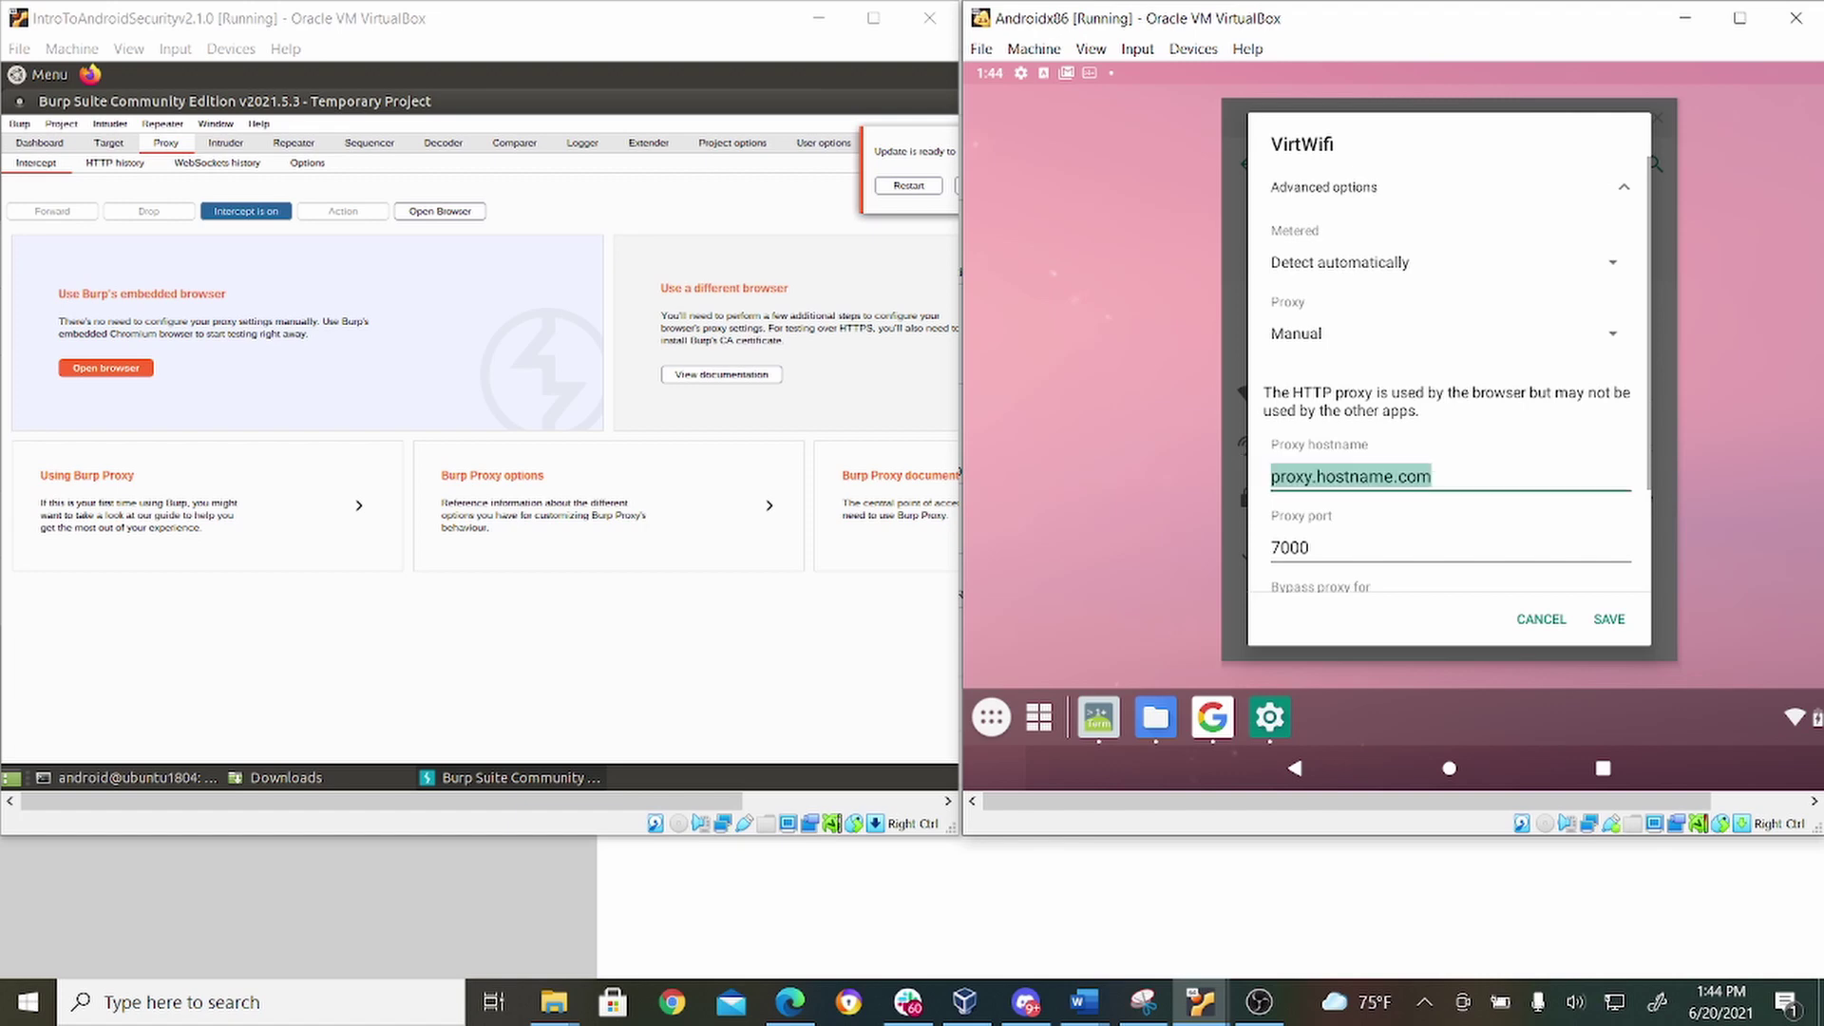
key("BackSpace")
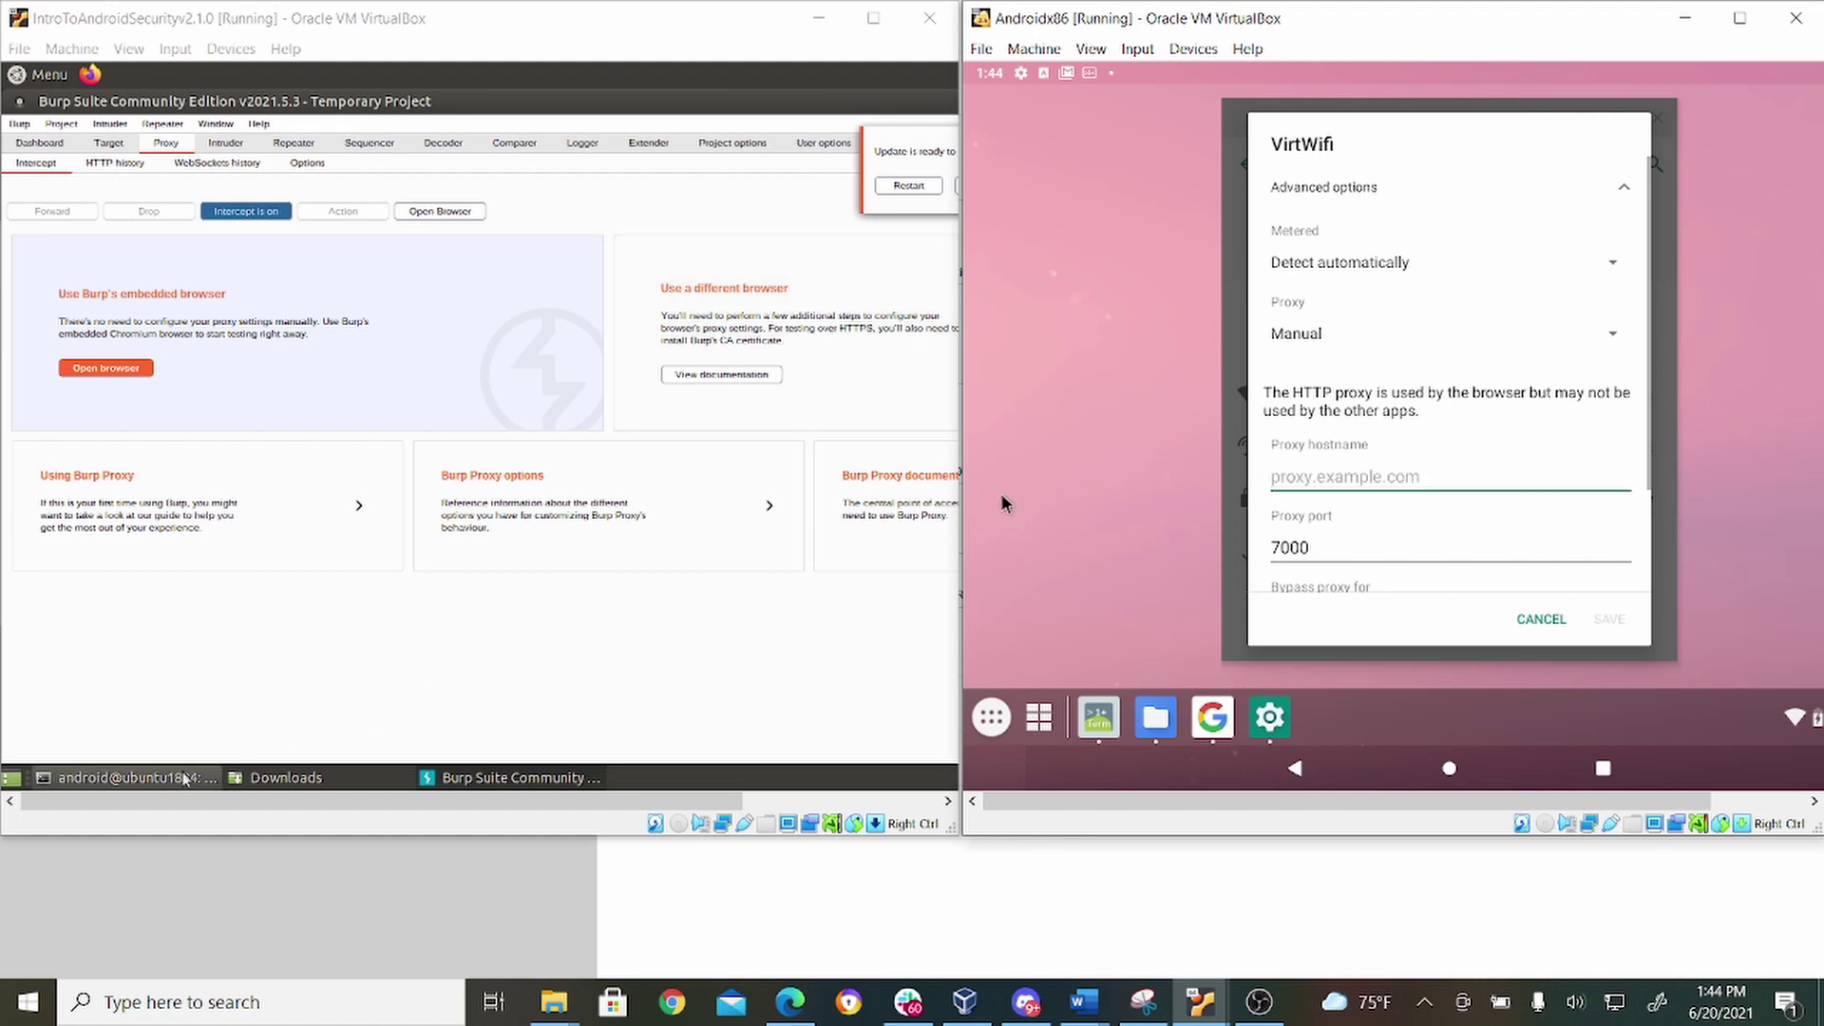
left_click(160, 782)
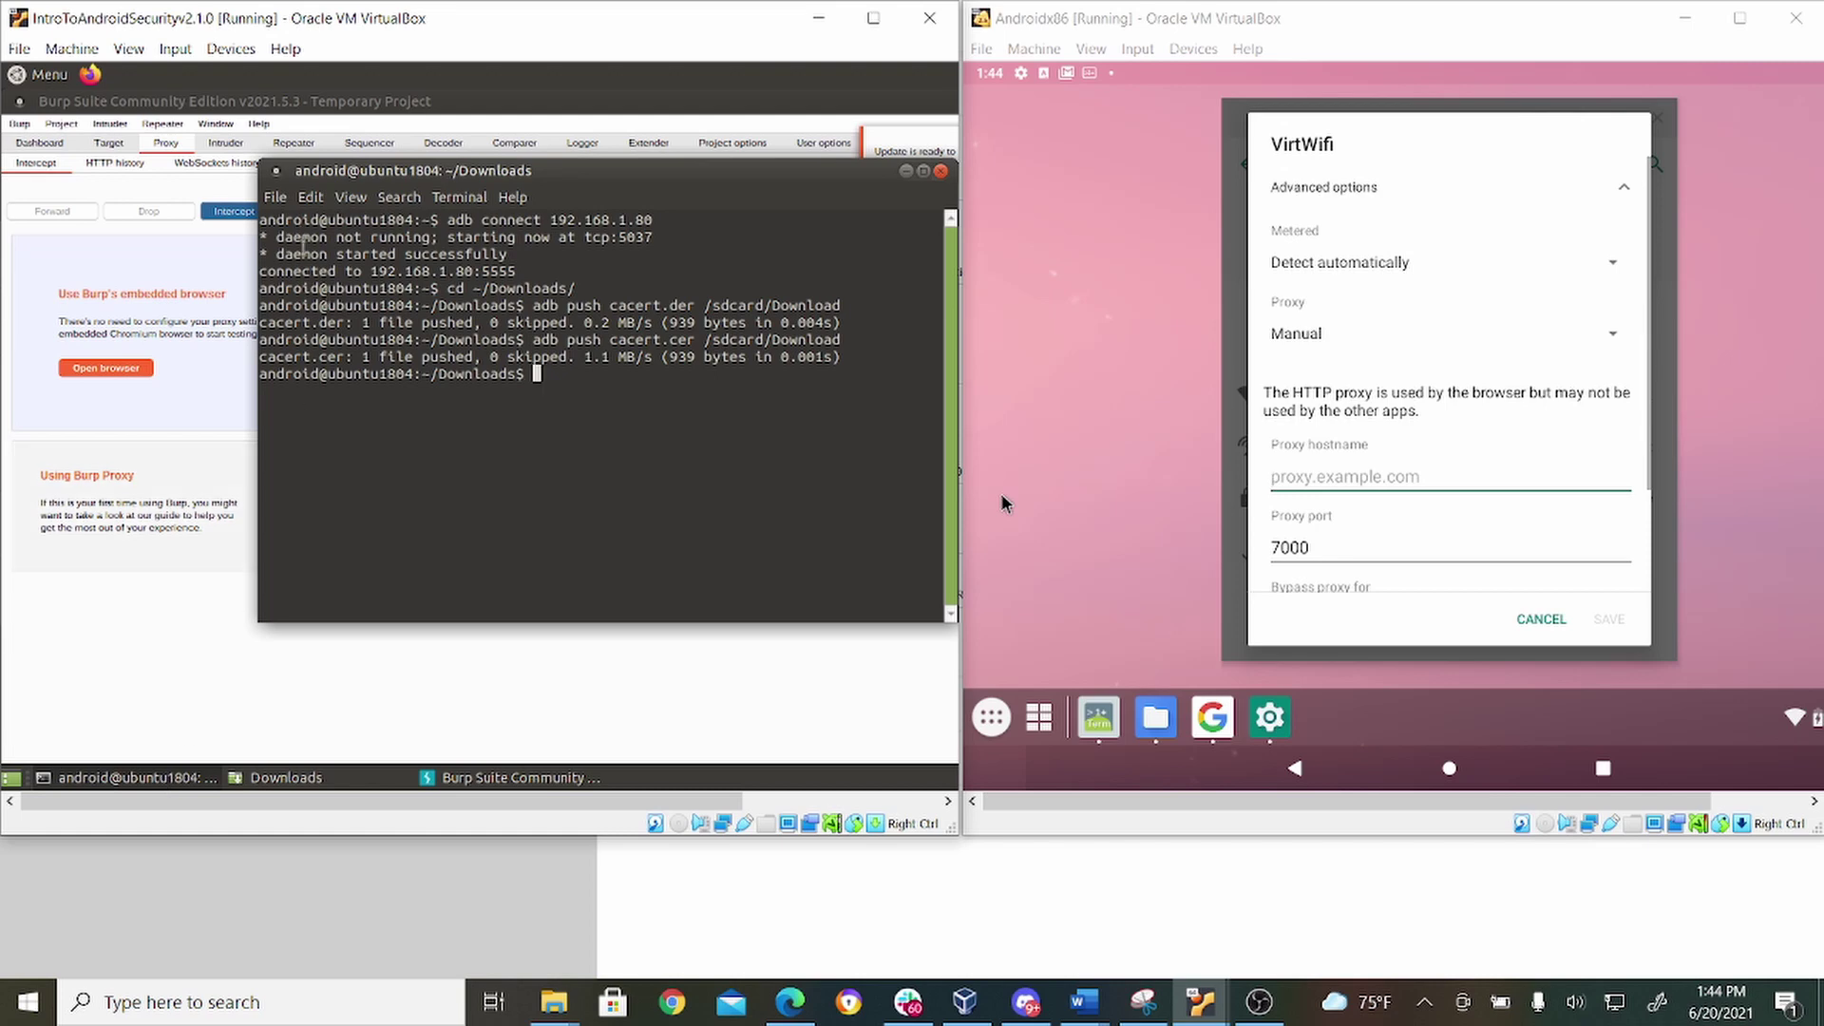
Find the Ubuntu address 192.168.1.77 with ifconfig and save it as the Android proxy hostname.
type("ifconfig")
key("Return")
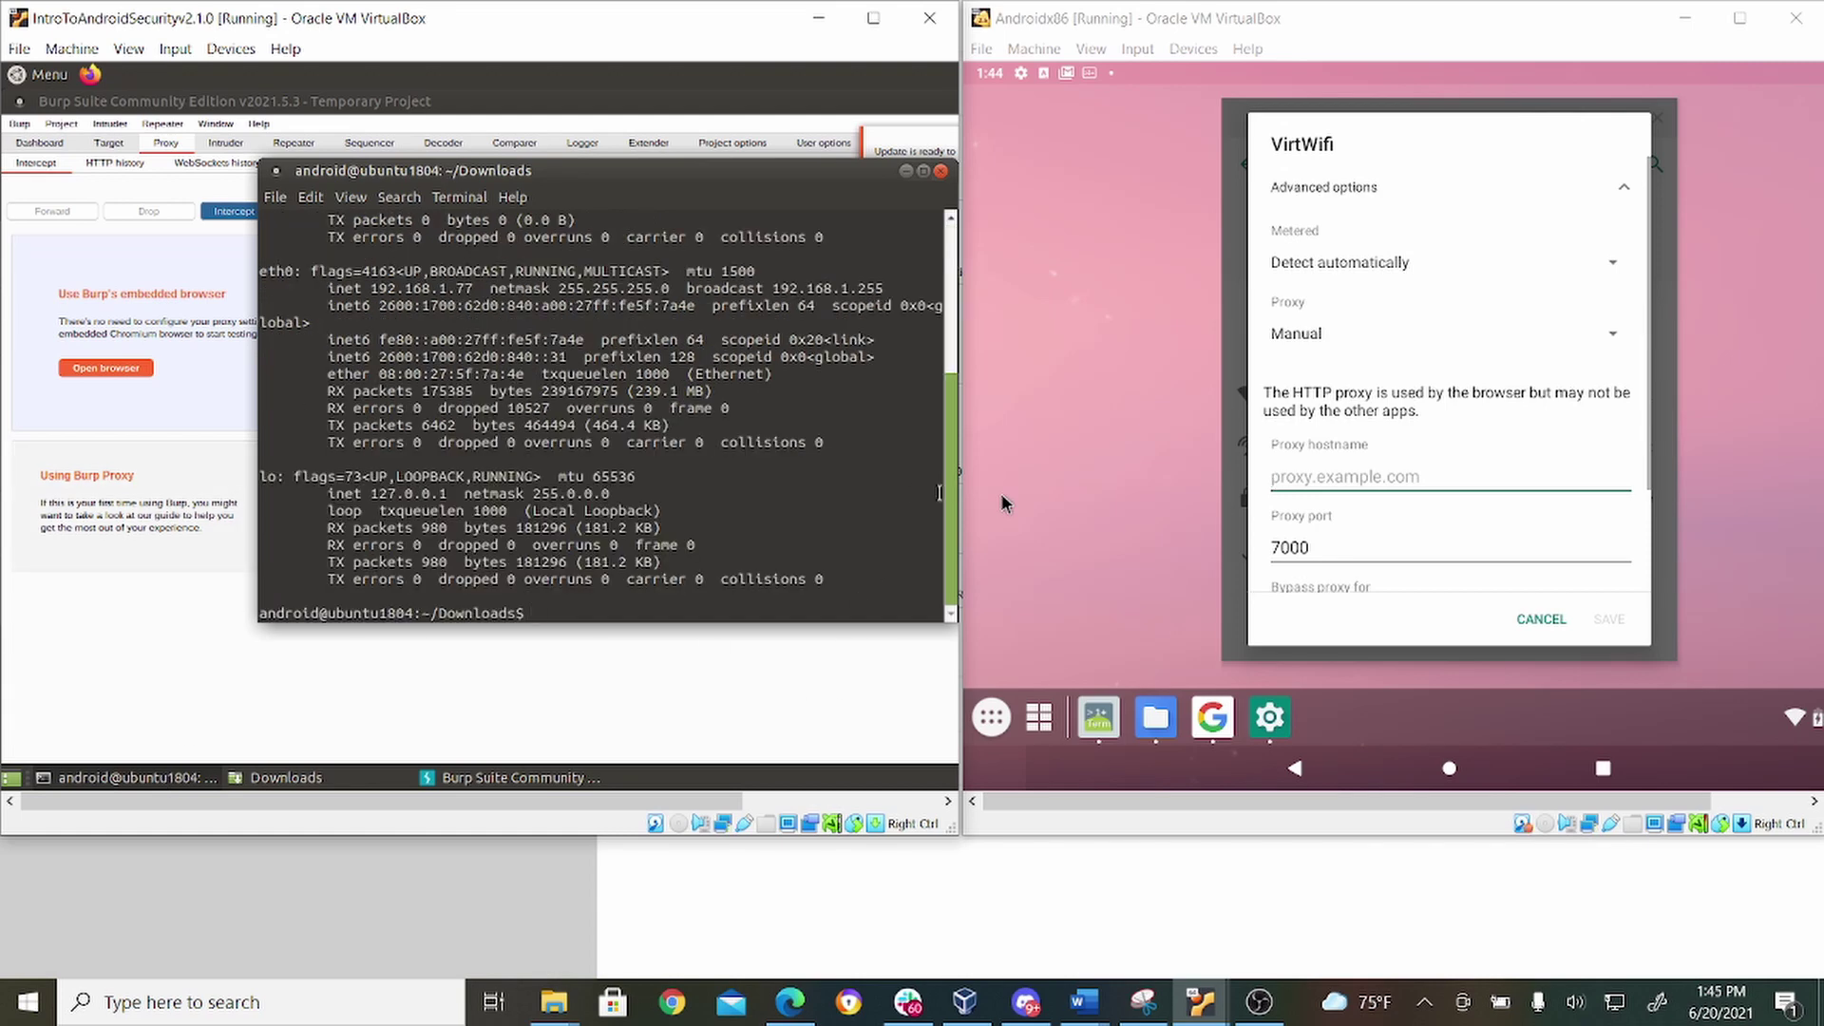
left_click_drag(948, 522, 948, 458)
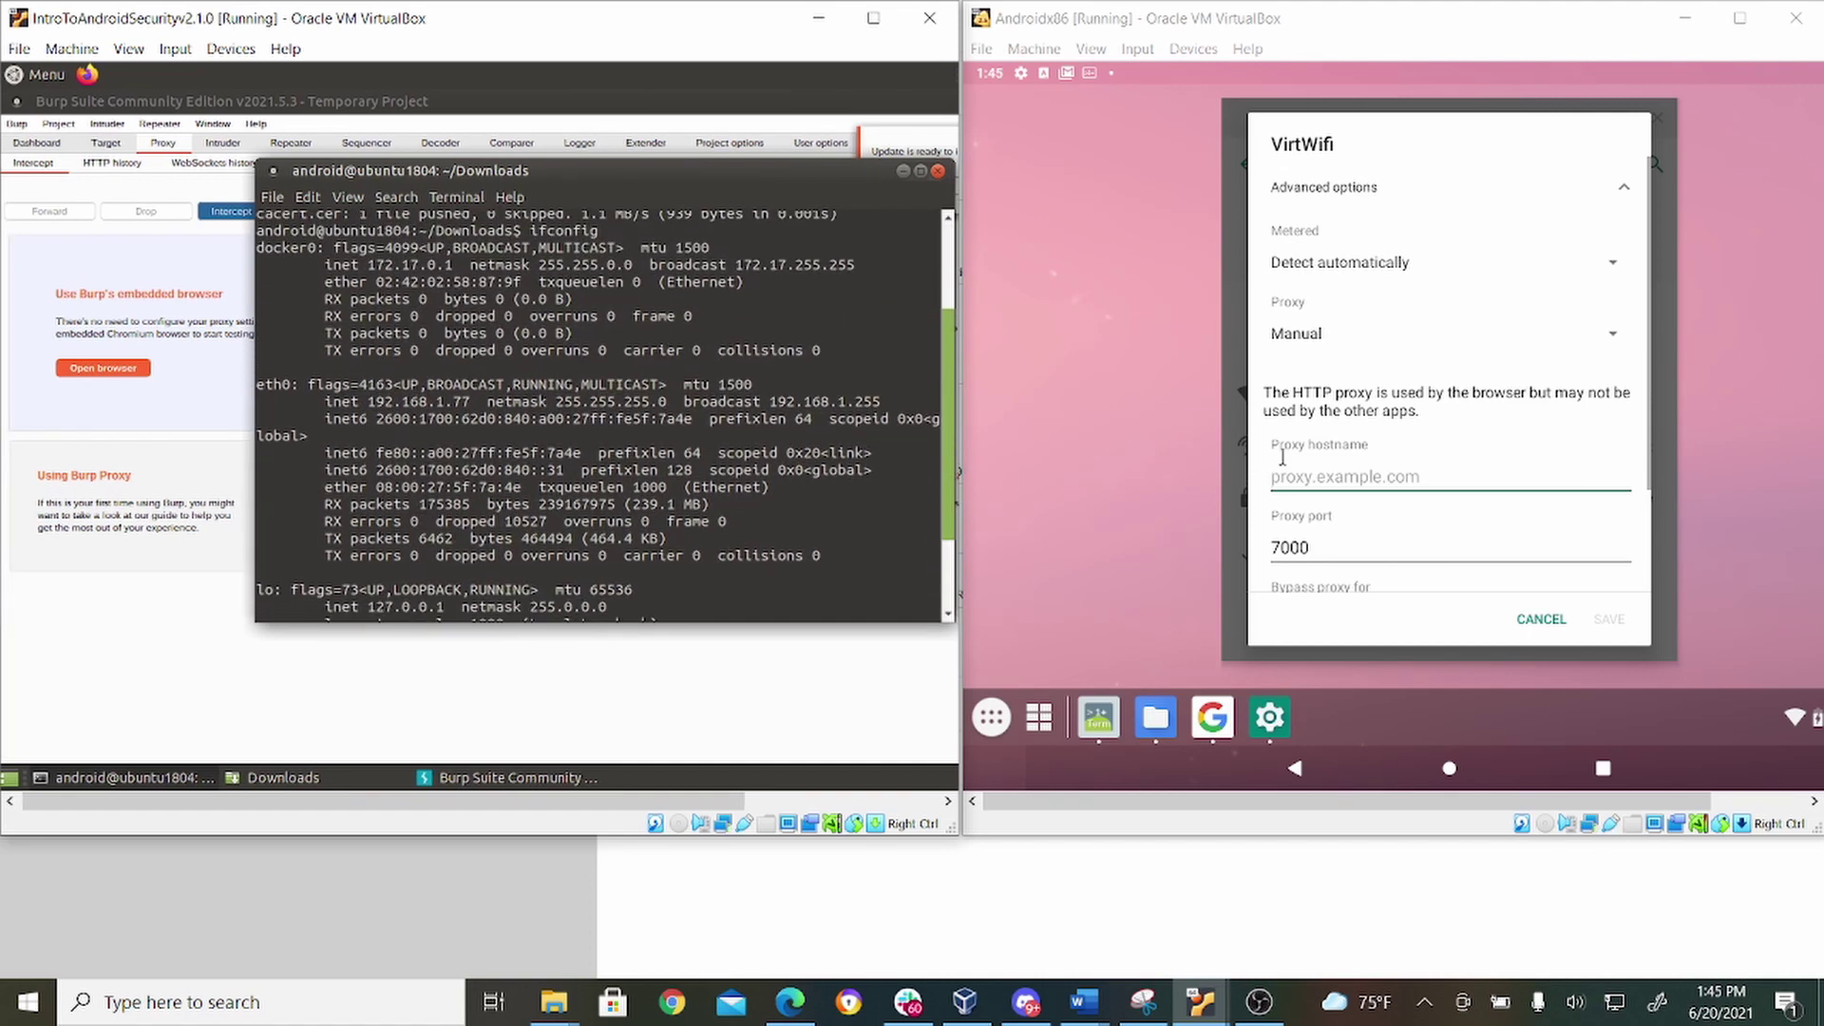
left_click(1309, 476)
type("192")
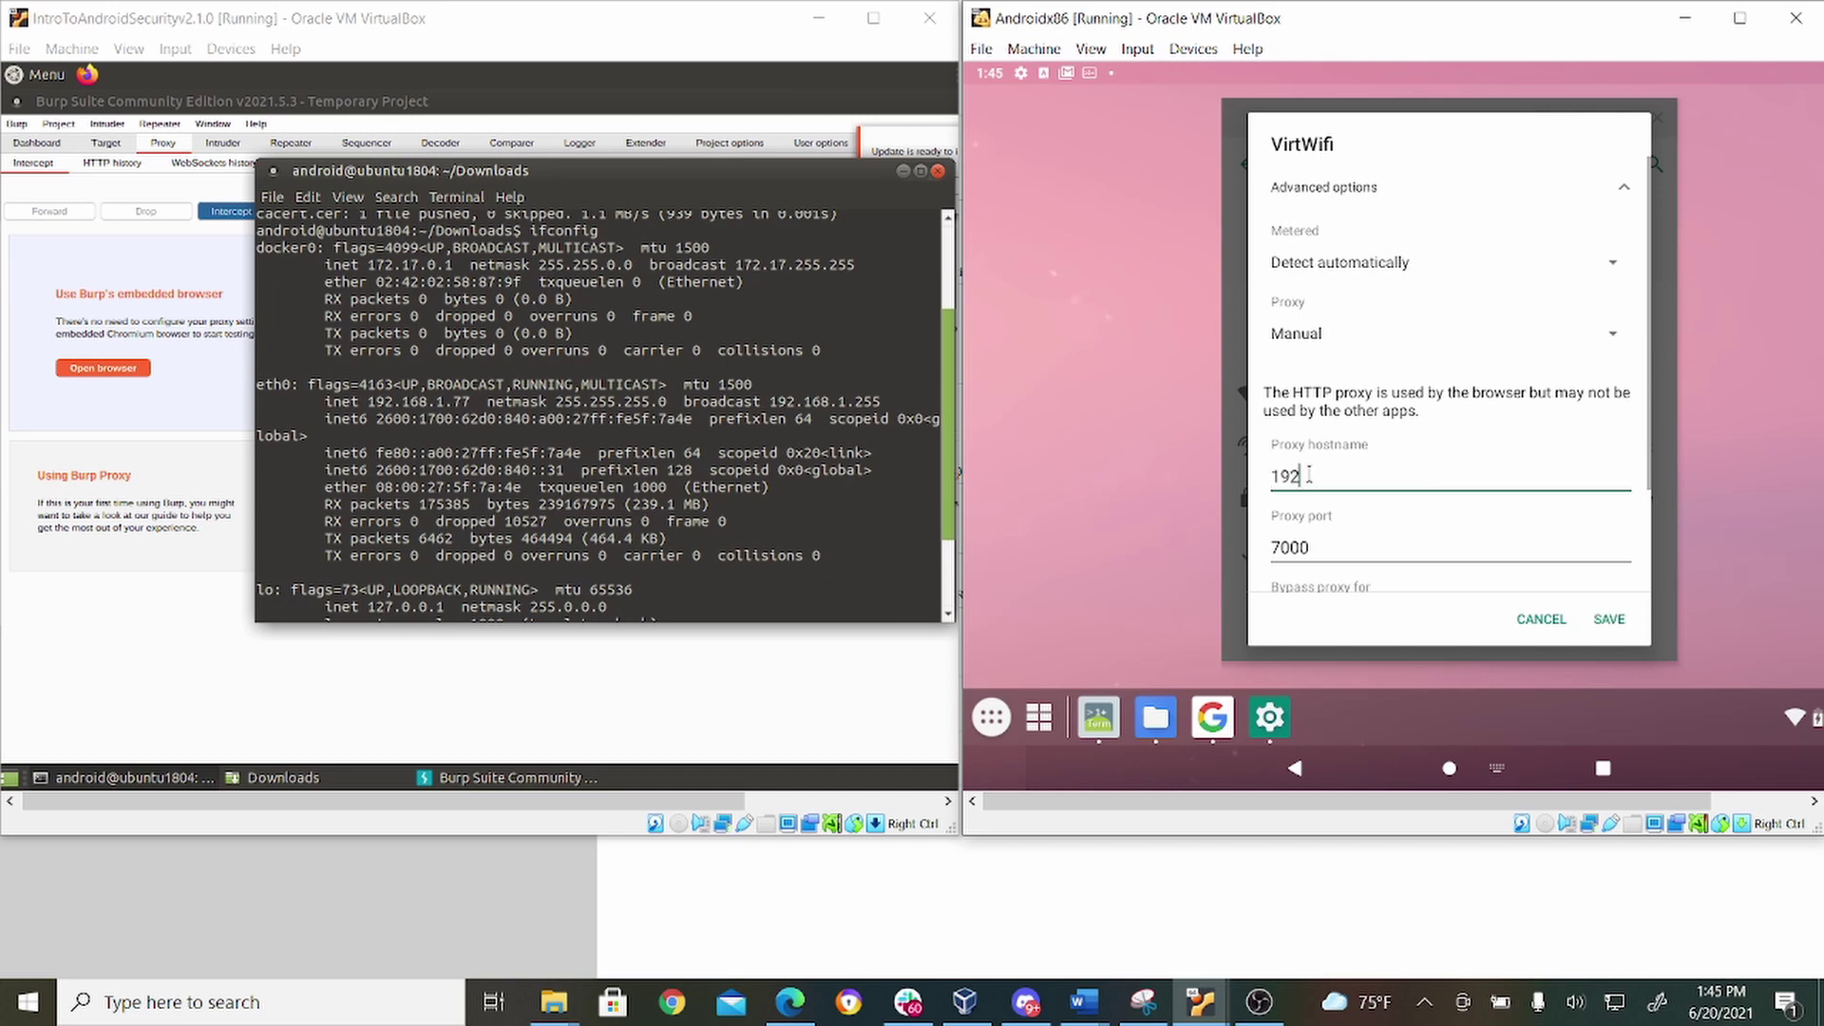
type(".168.1.77")
left_click(1606, 639)
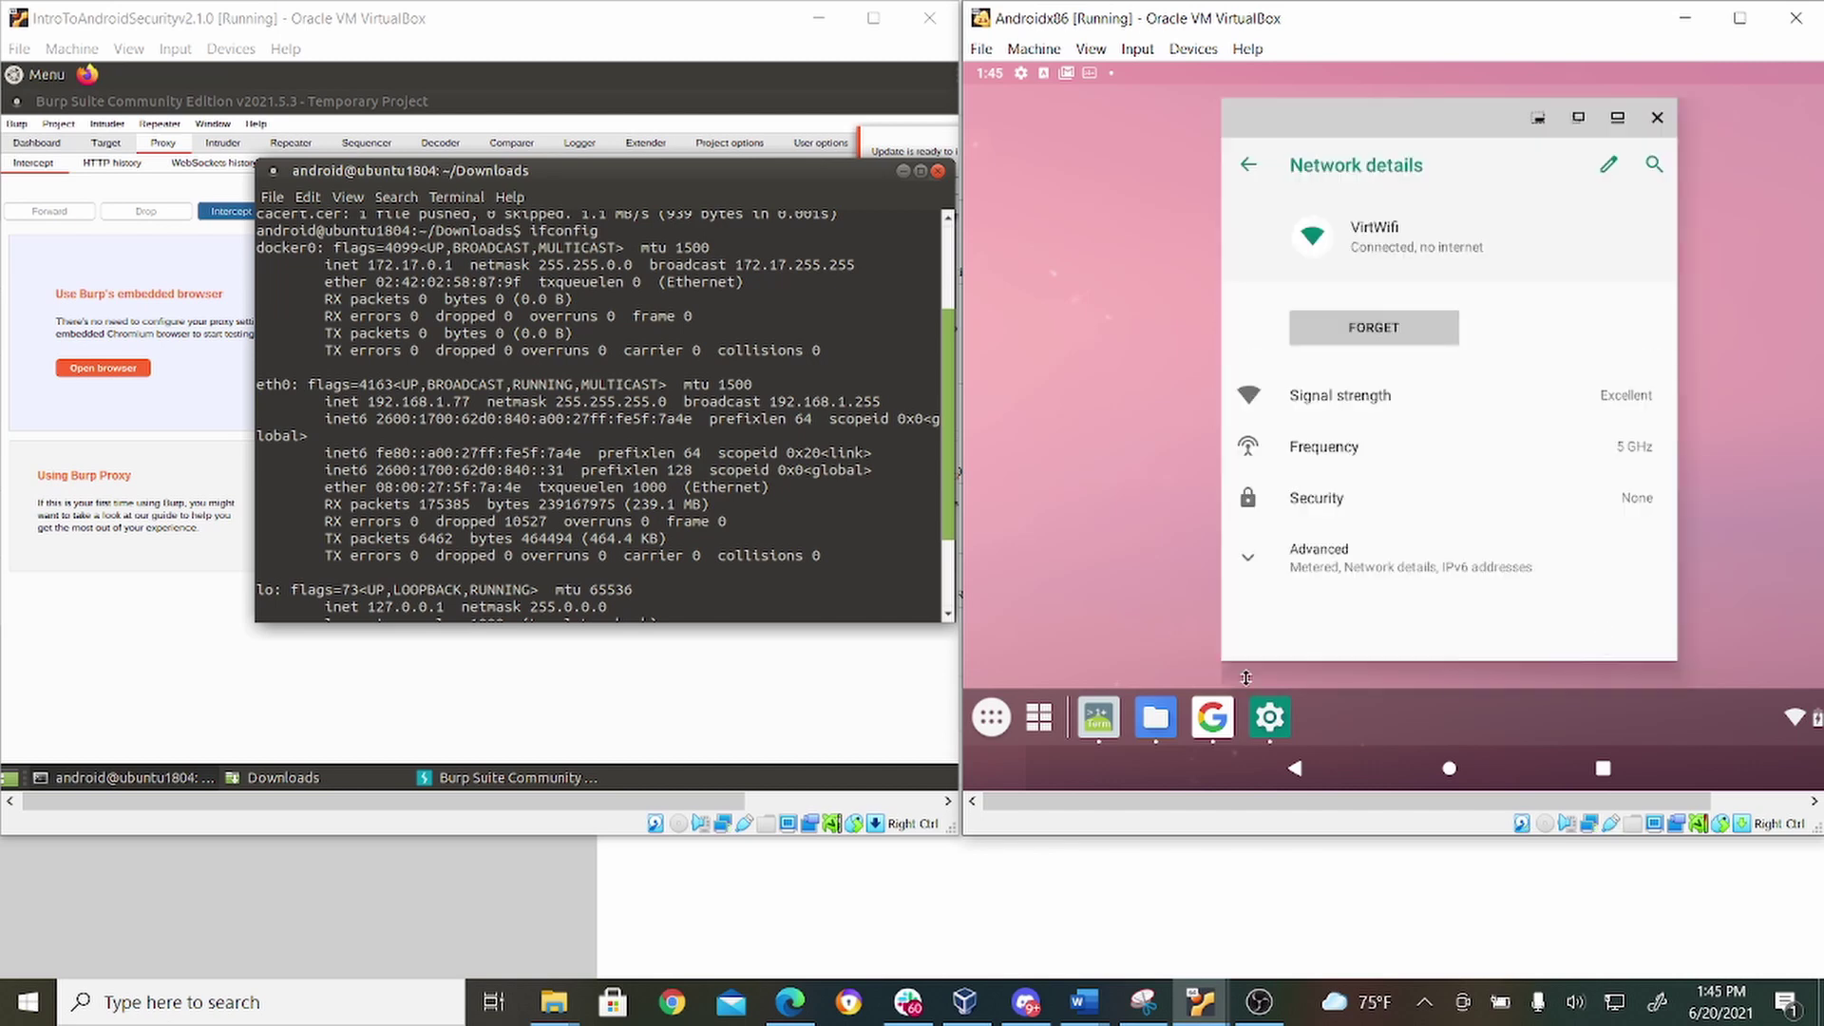
left_click(108, 250)
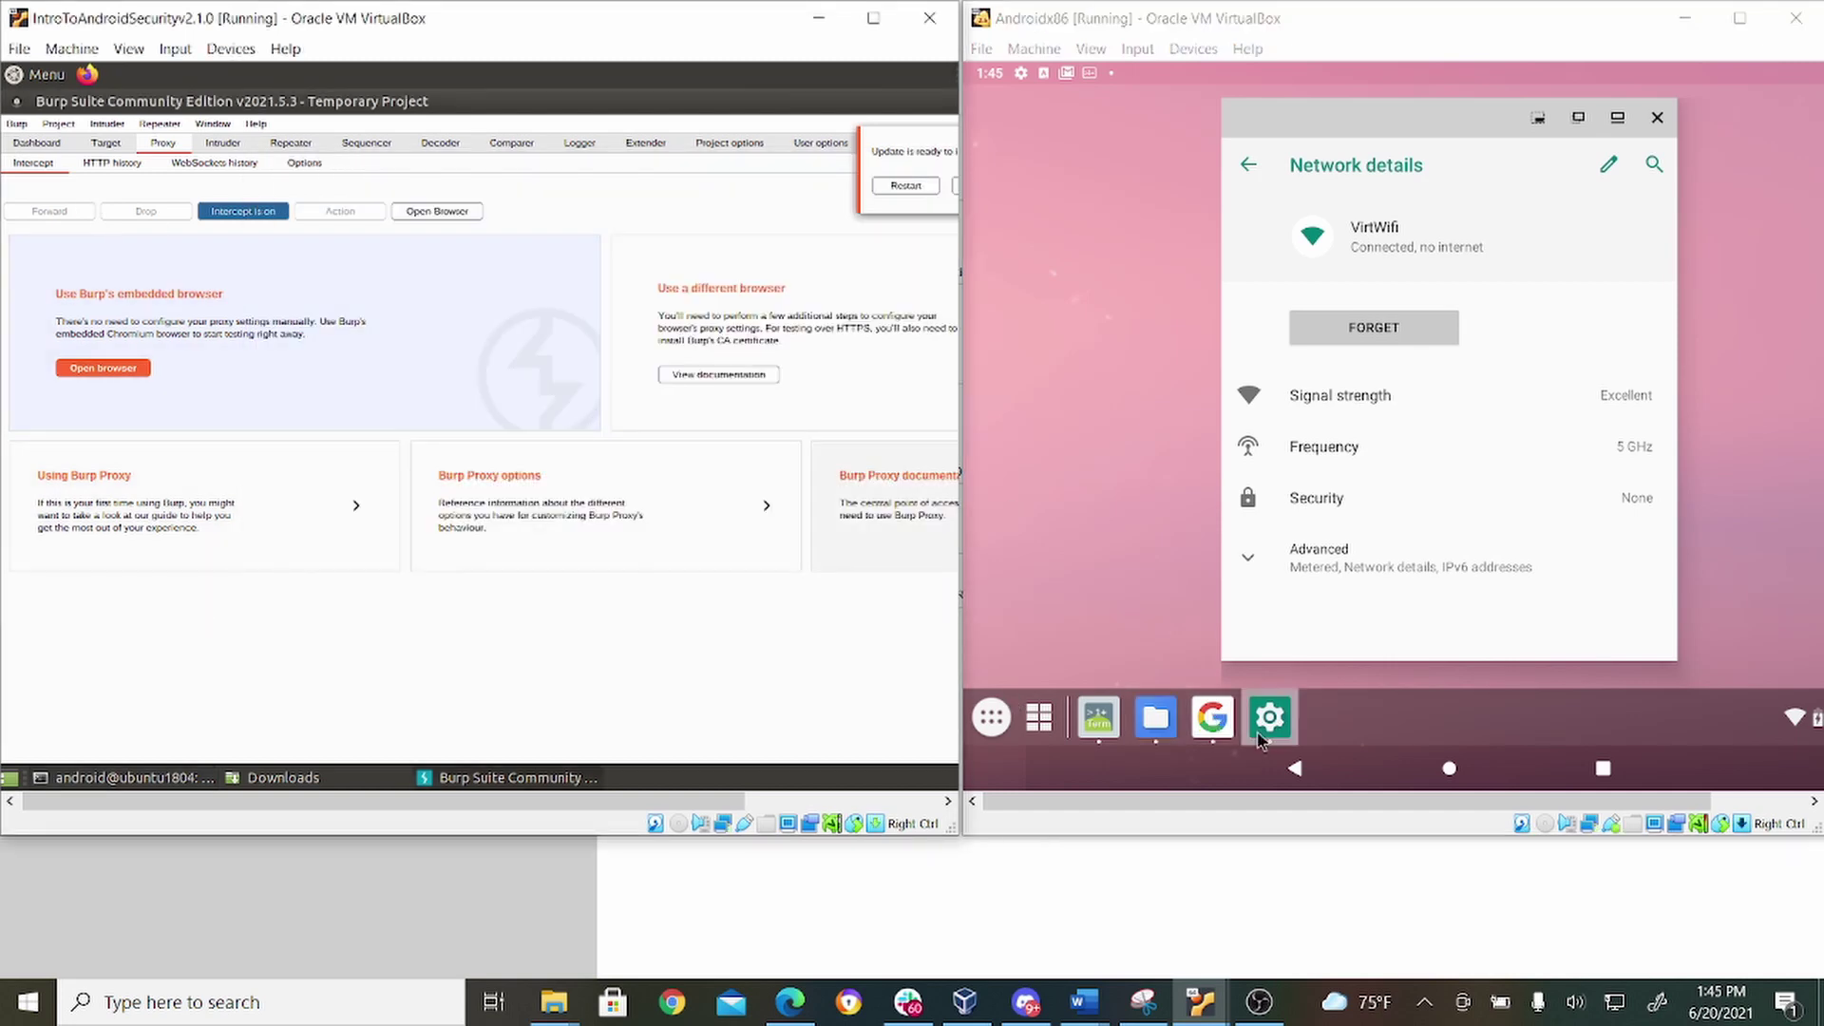
left_click(1214, 731)
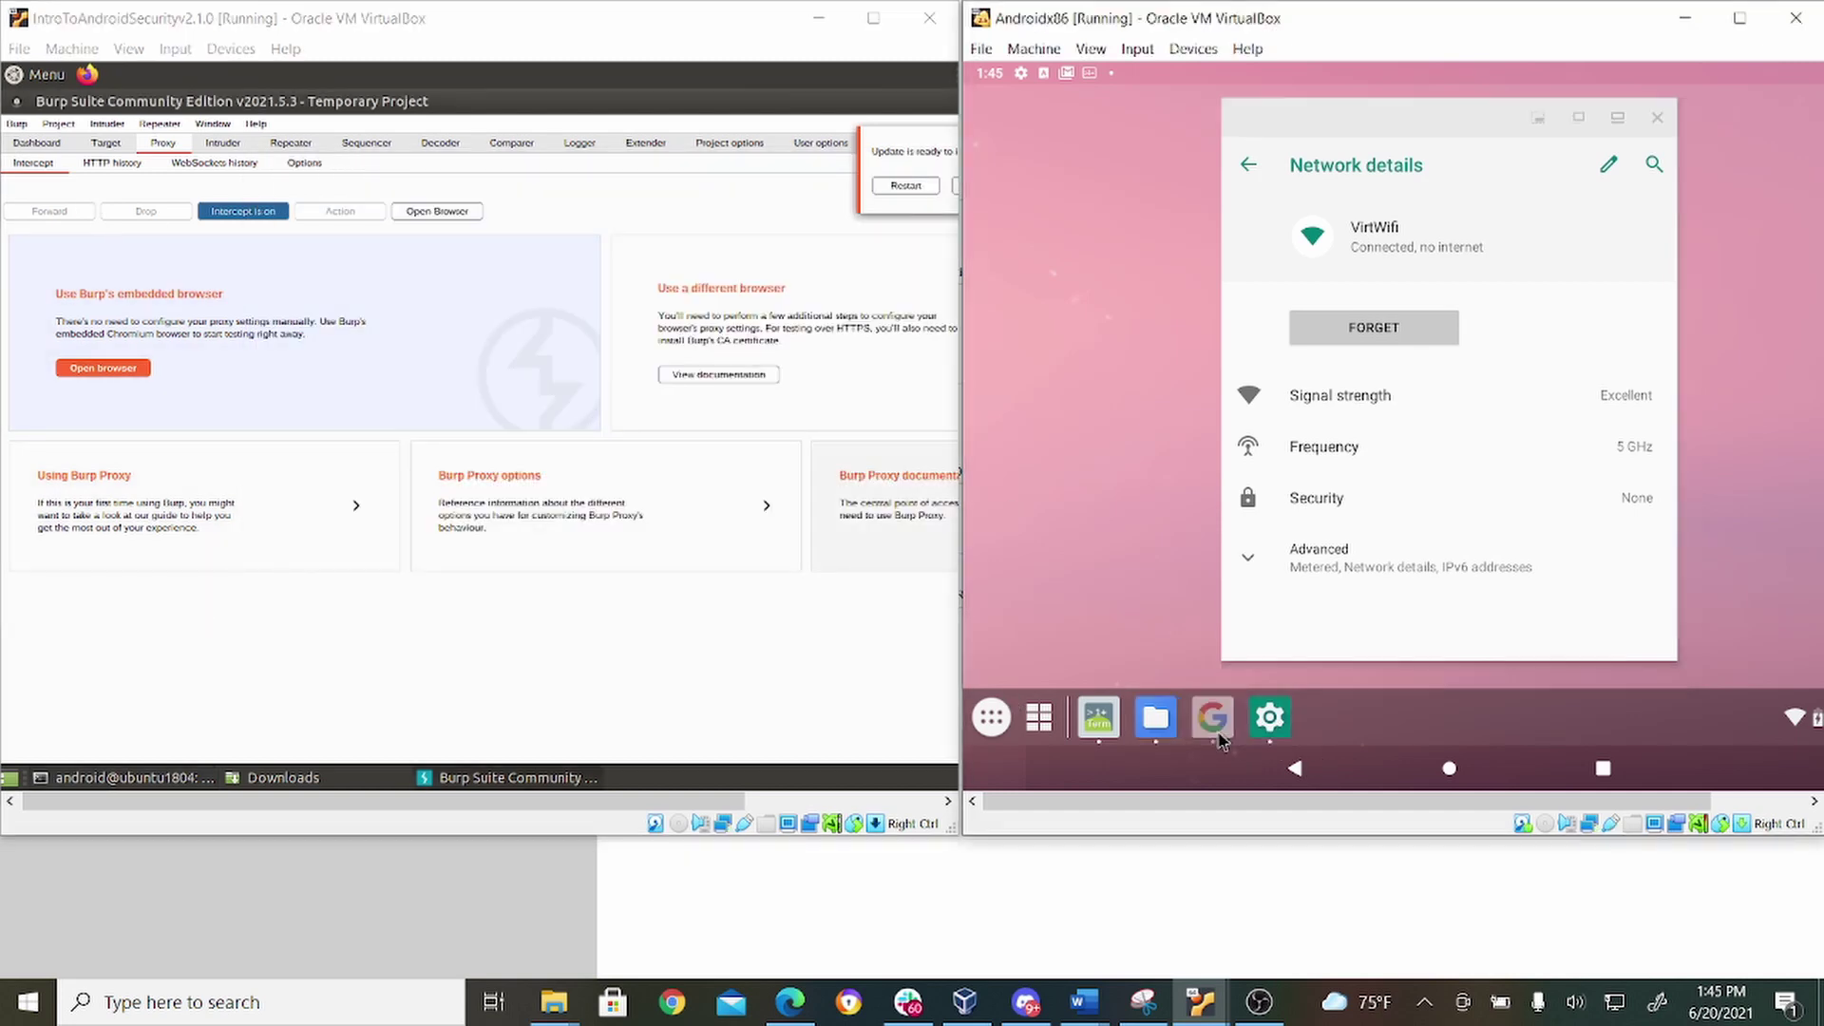
left_click(1221, 732)
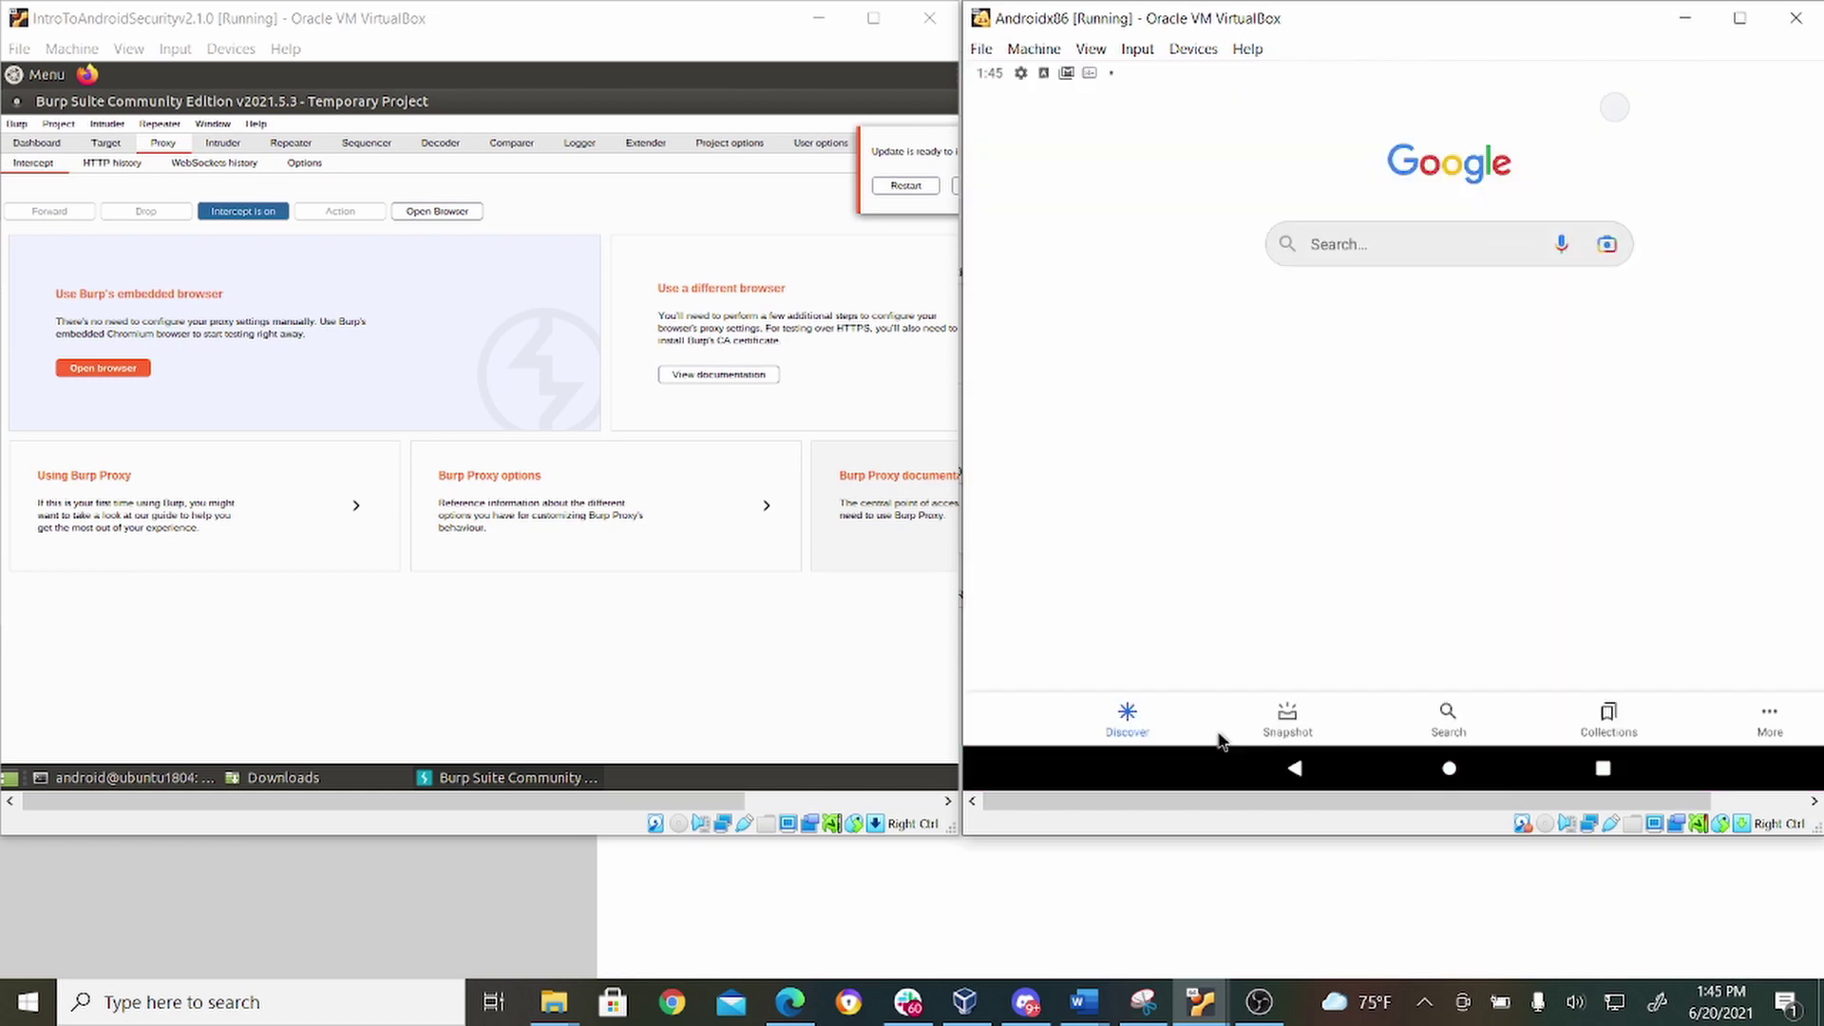
left_click(1368, 244)
type("https")
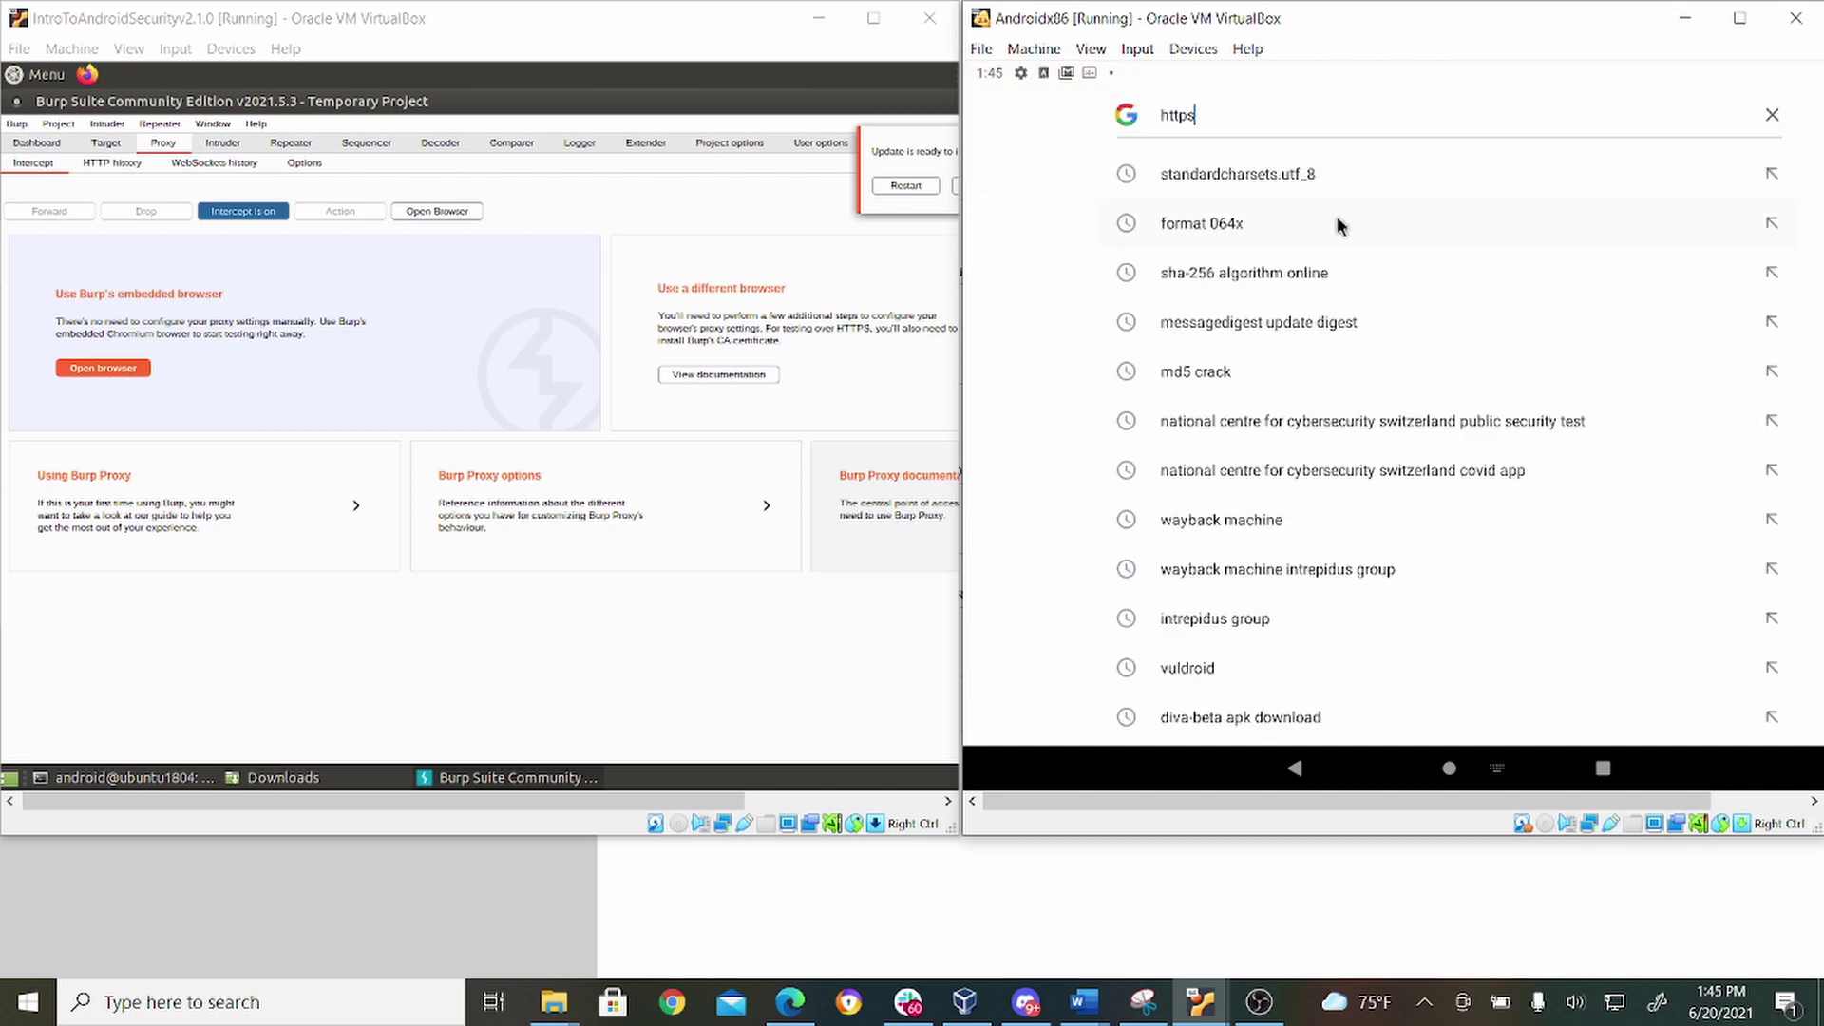
type("://portswigger.net")
key("BackSpace")
key("BackSpace")
key("BackSpace")
key("BackSpace")
key("BackSpace")
key("BackSpace")
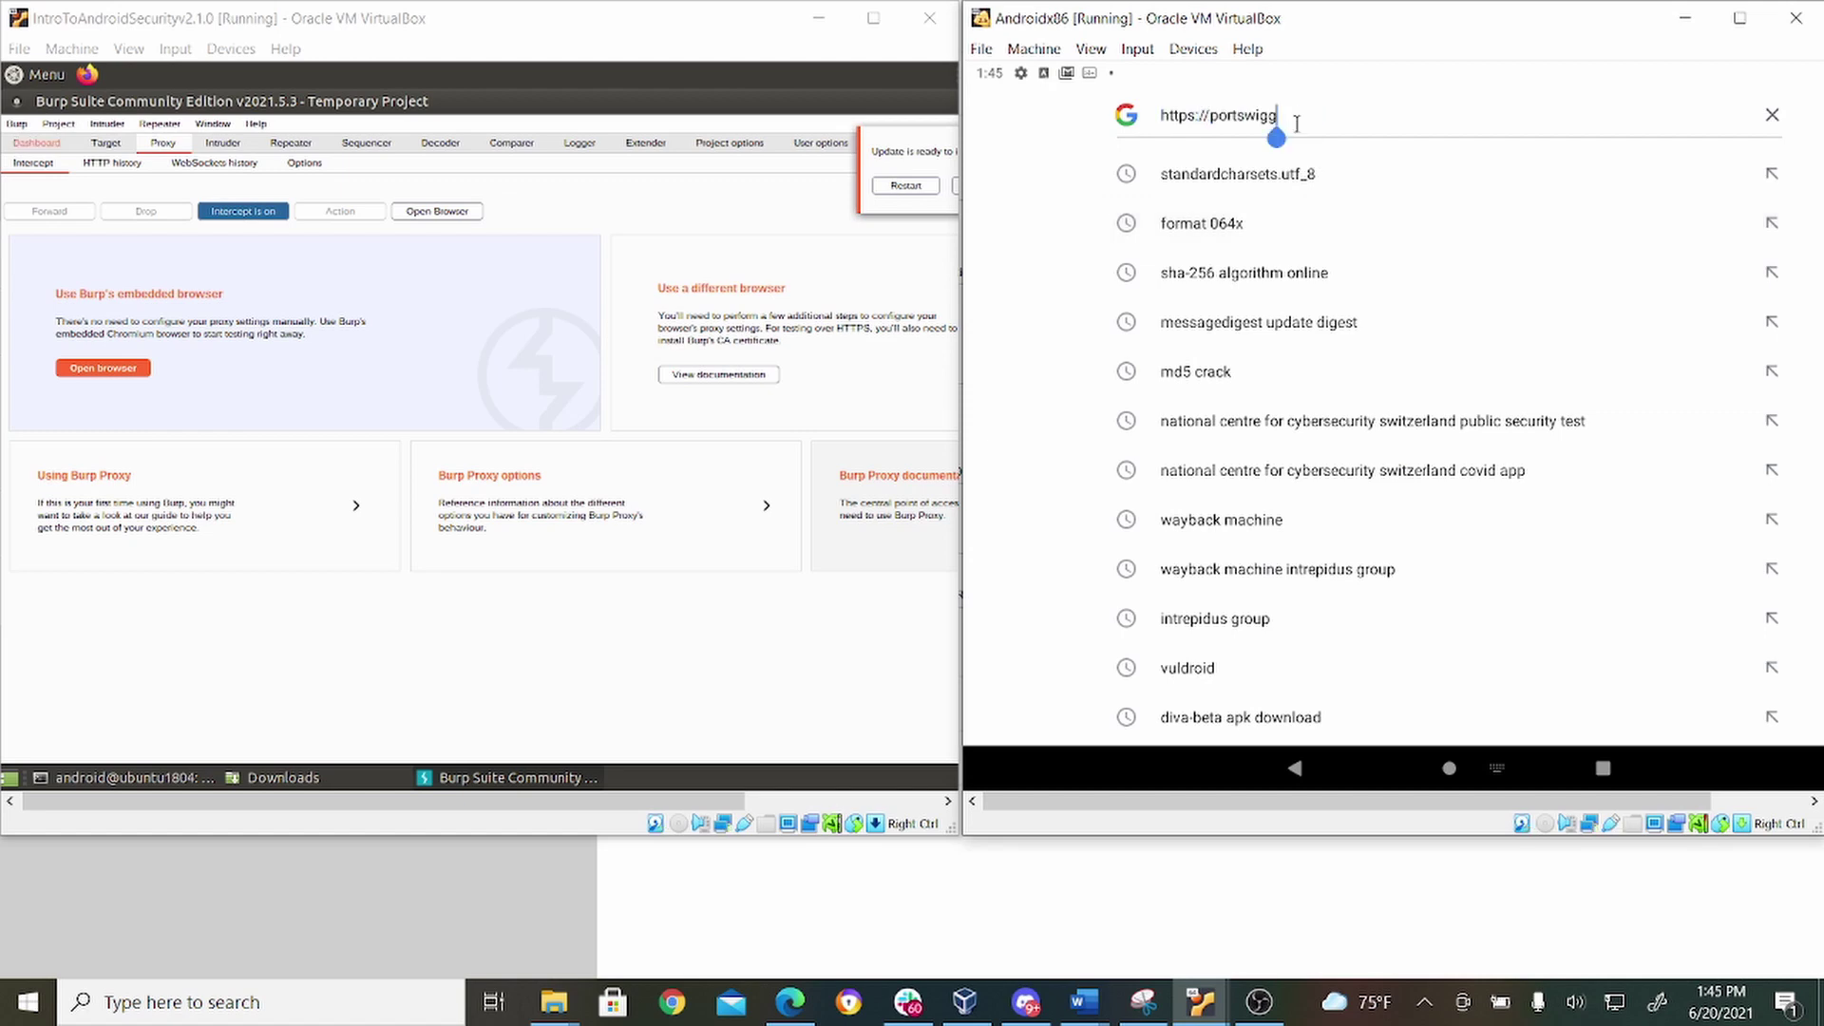
type("er.com")
key("Down")
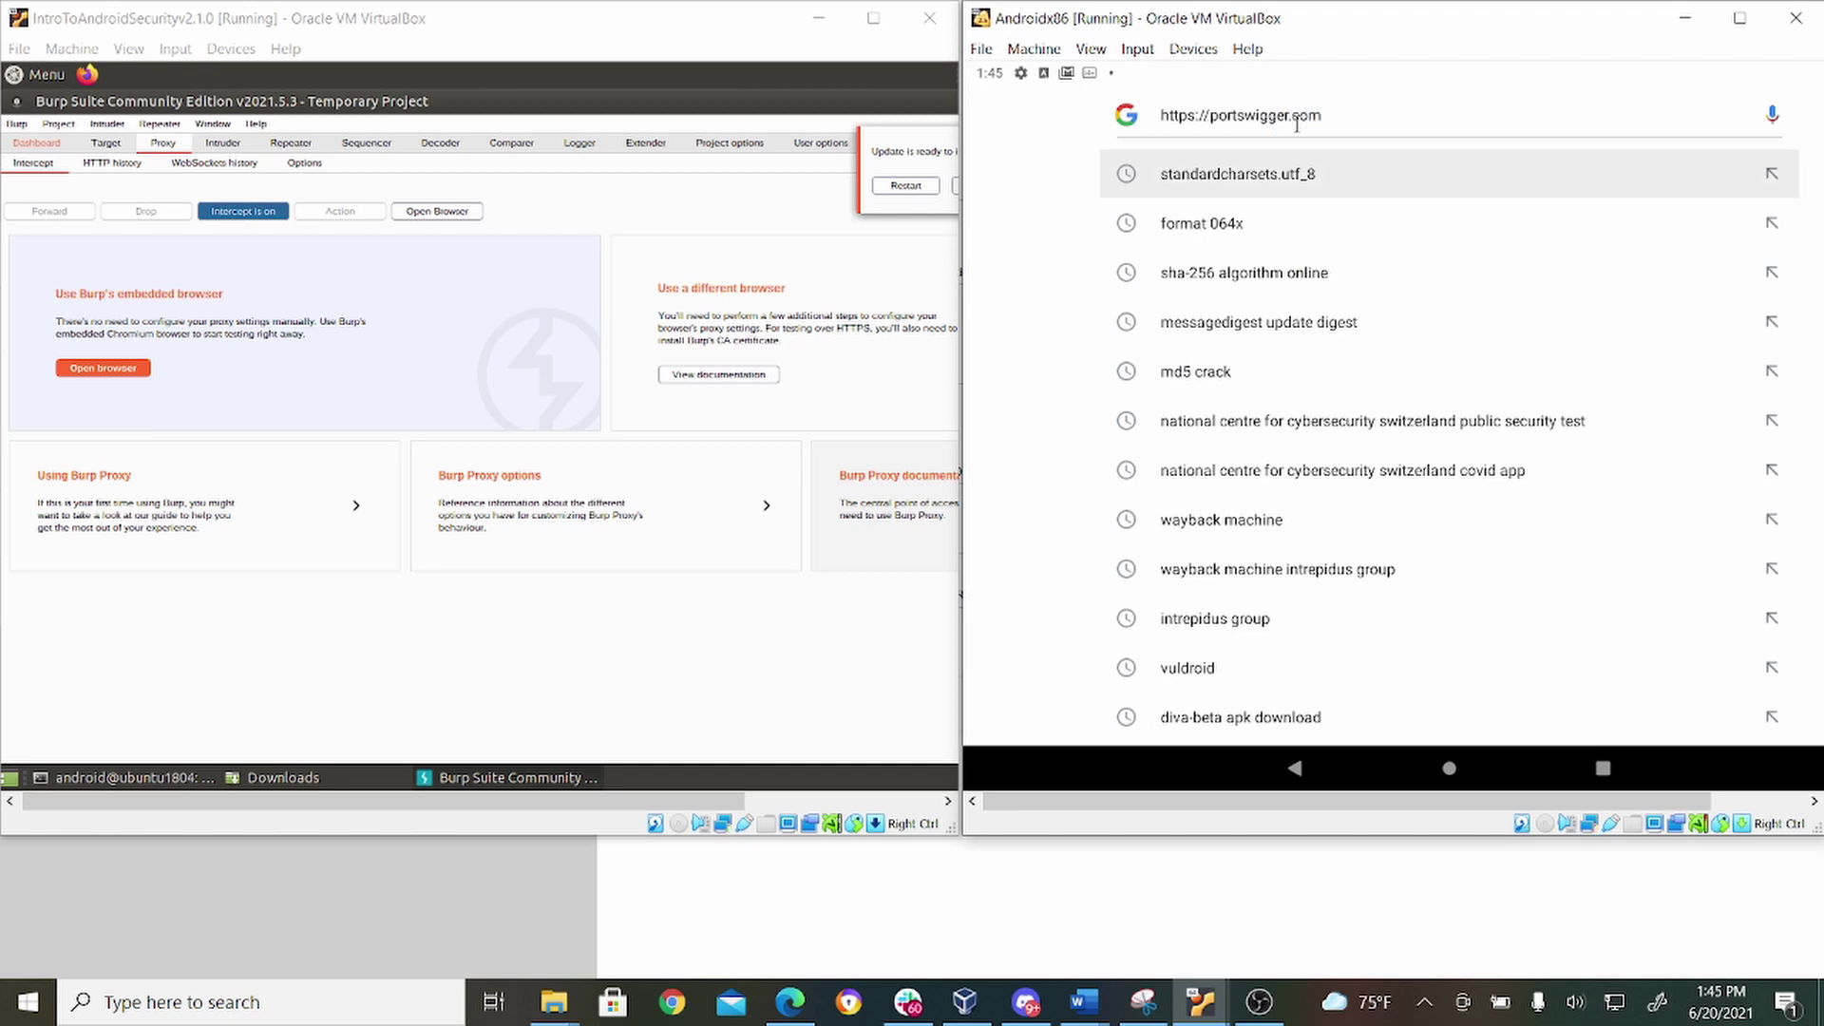
key("Return")
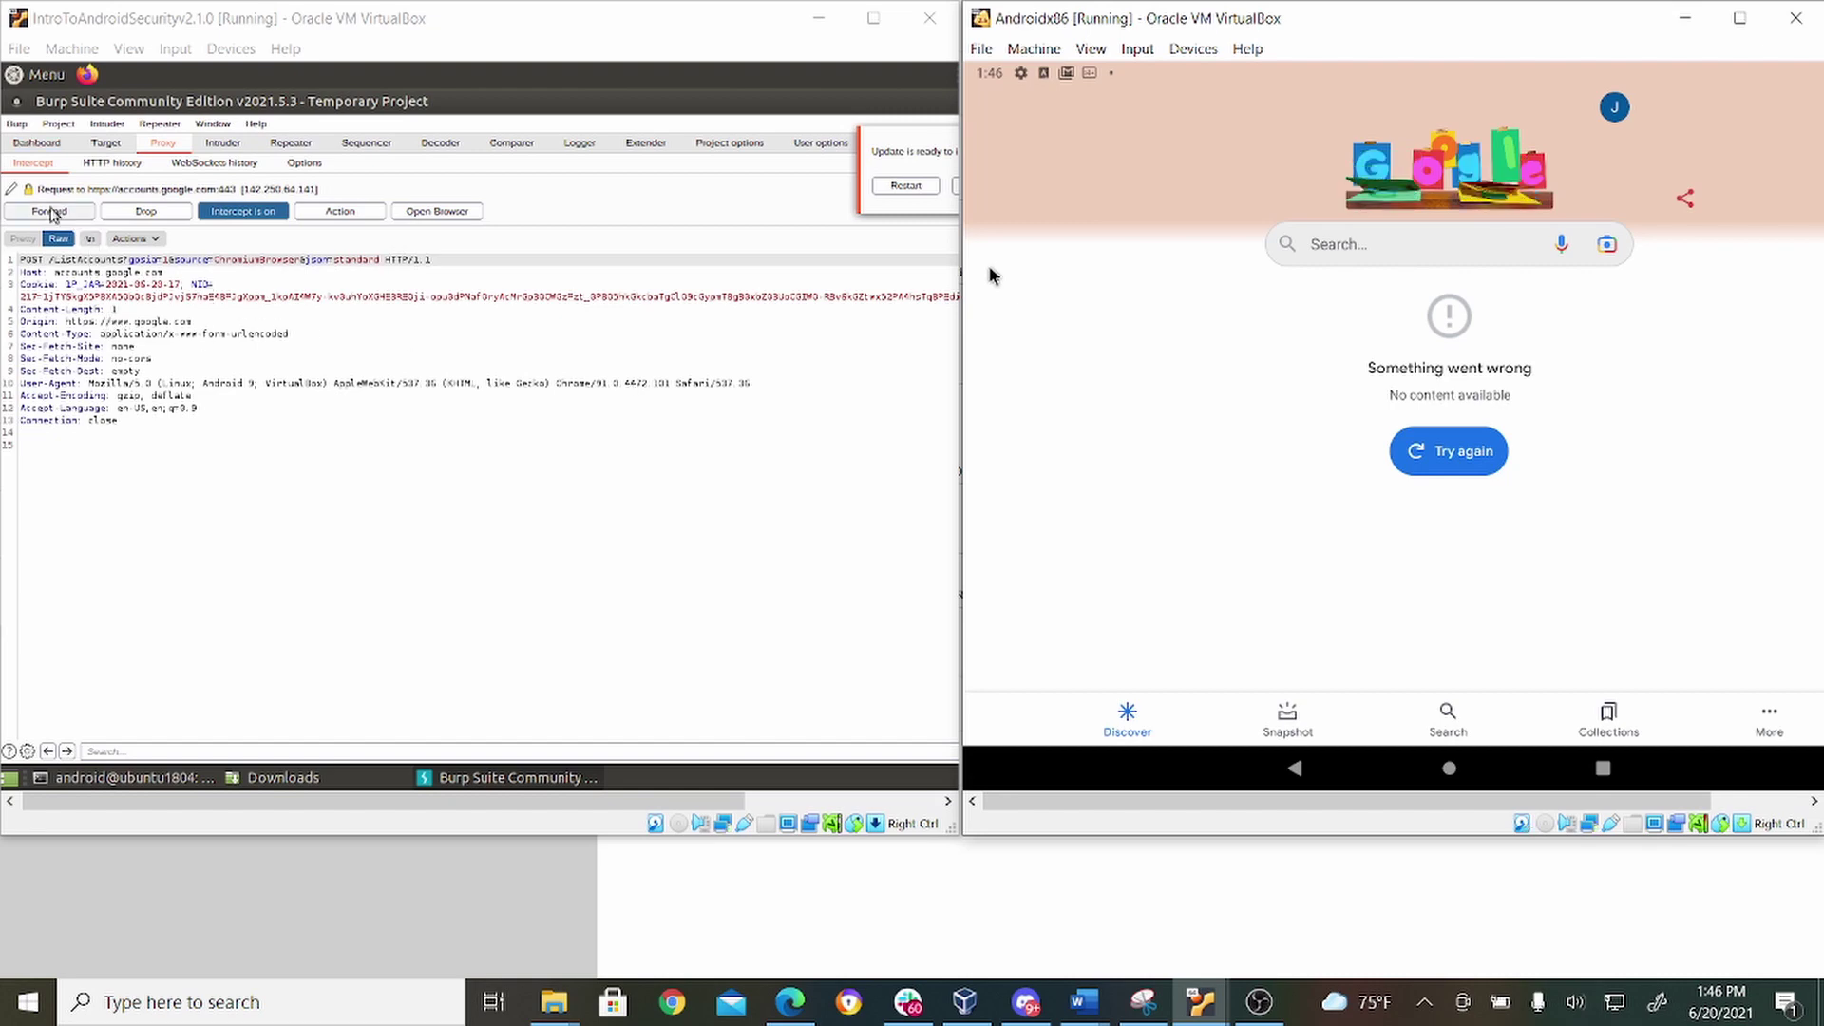
Forward the intercepted ListAccounts, userinfo, connectivity-check and final requests in Burp.
left_click(51, 212)
left_click(51, 212)
left_click(50, 213)
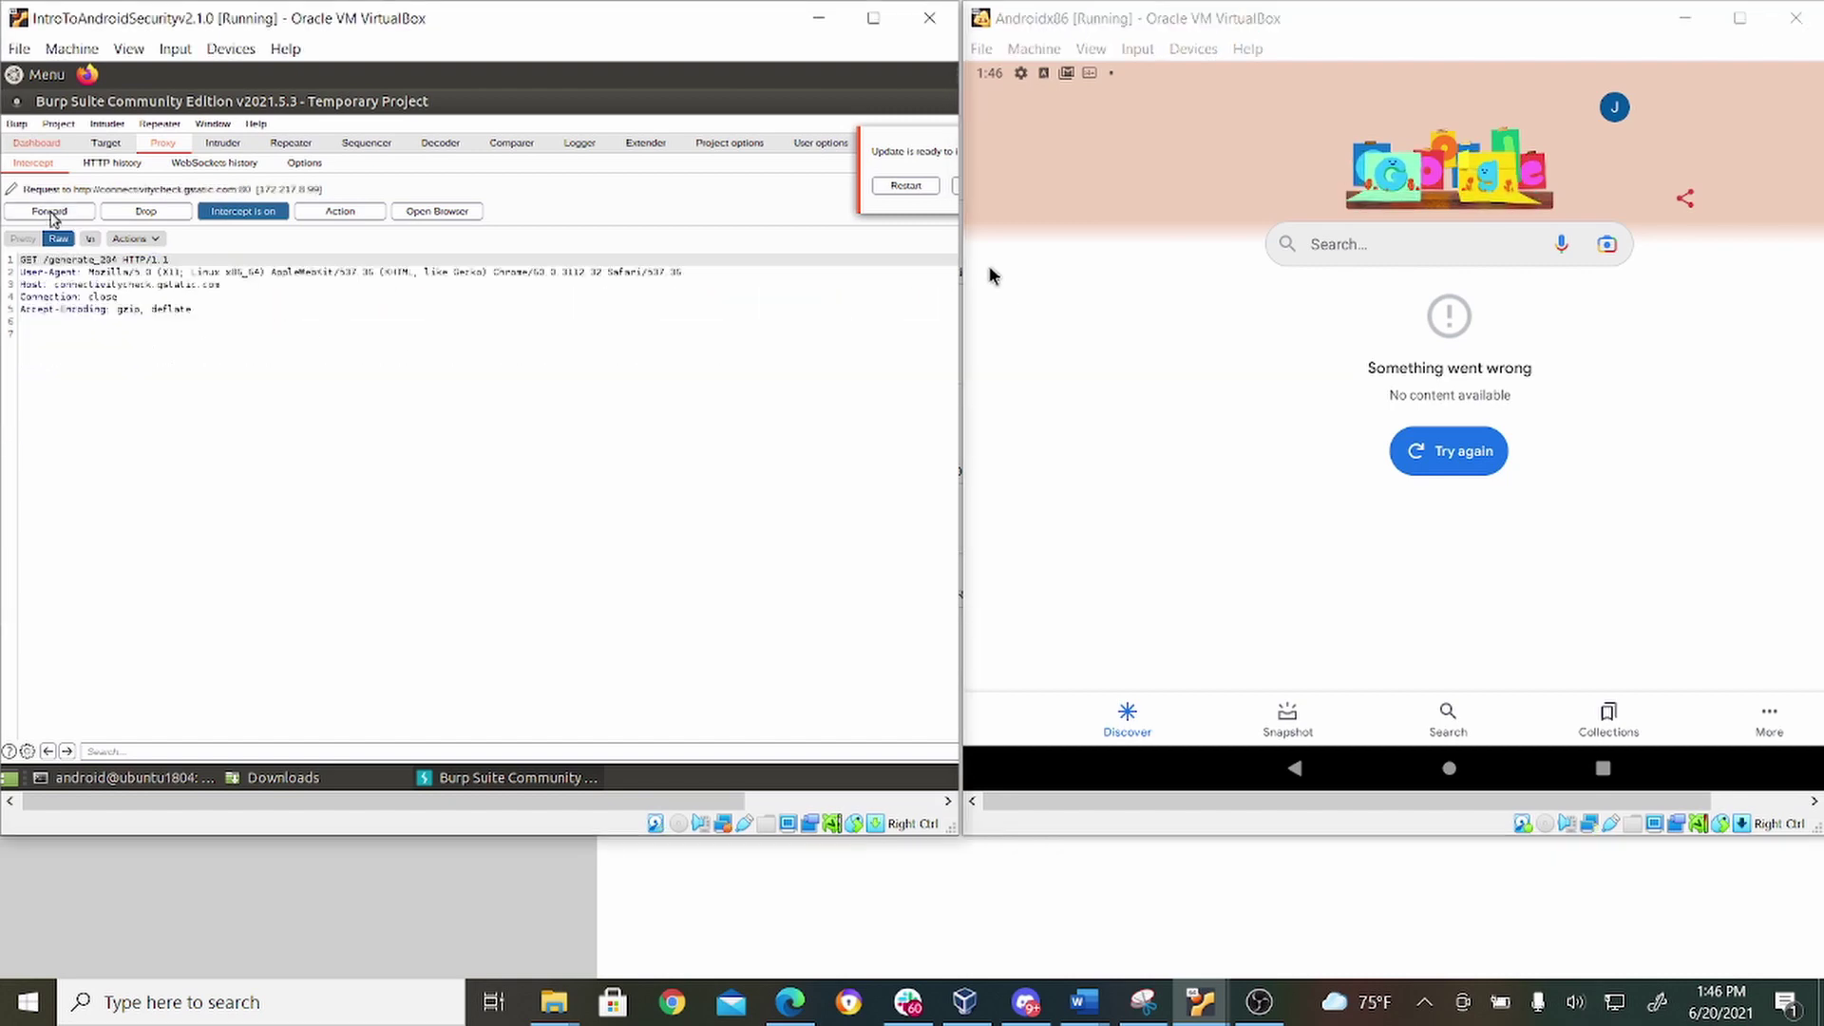
left_click(50, 212)
left_click(50, 212)
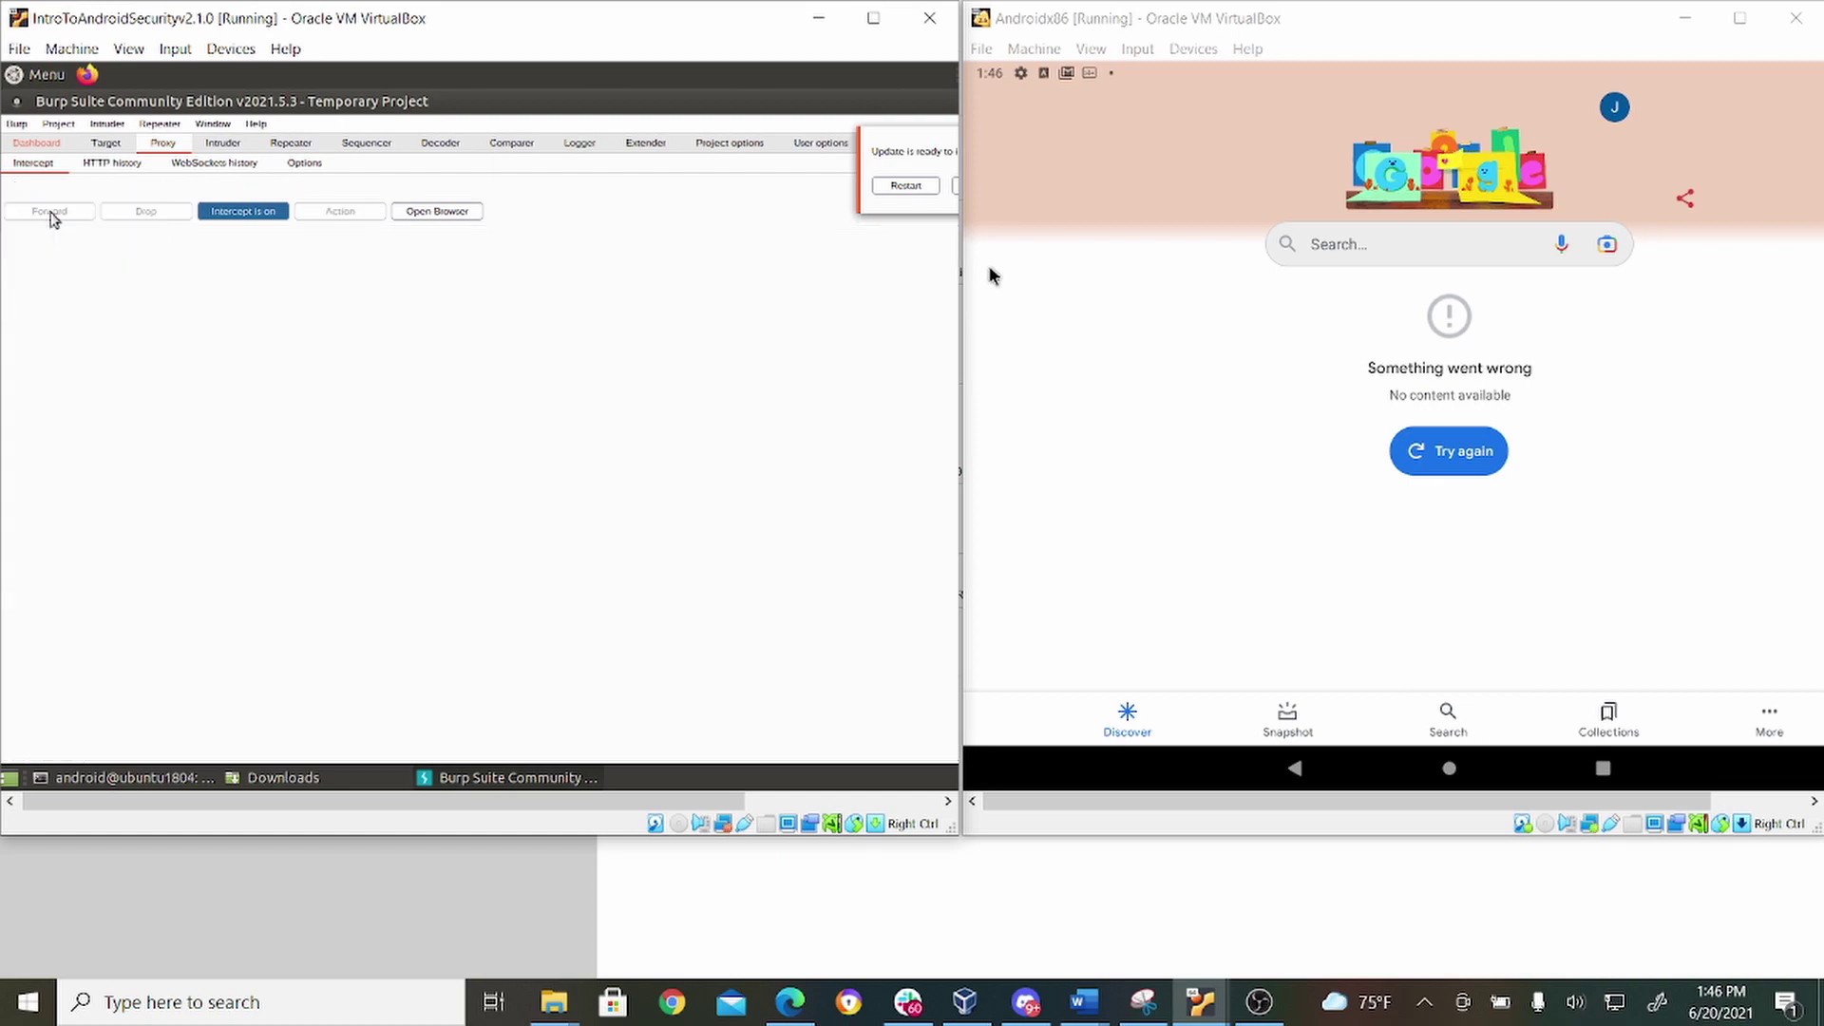